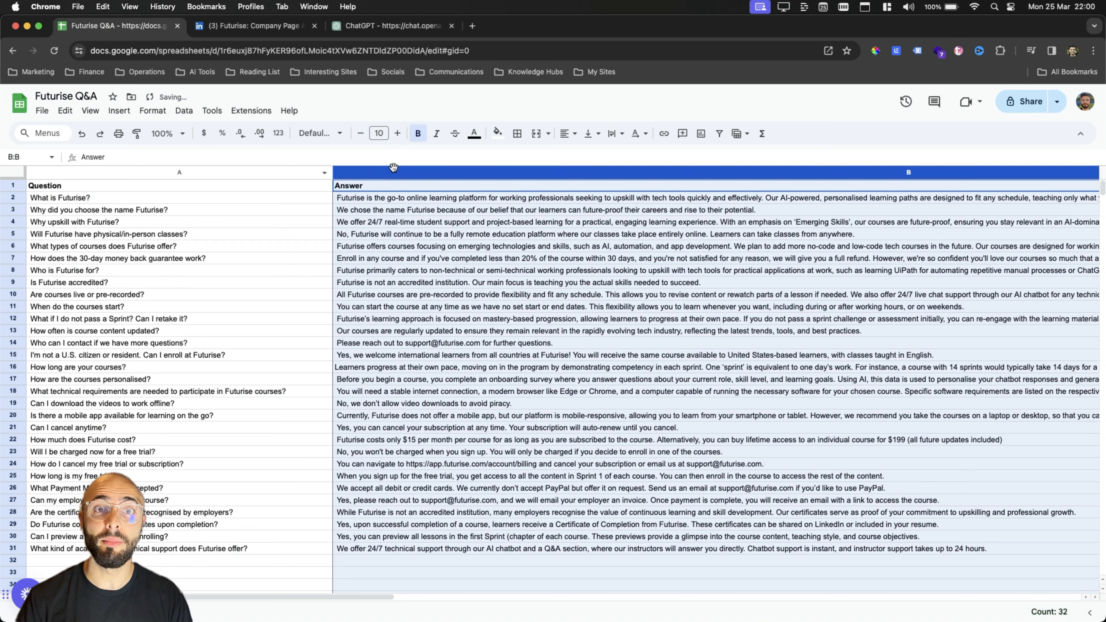
Switch to the ChatGPT GPT editor and review the description of the FAQ Assist GPT.
click(404, 32)
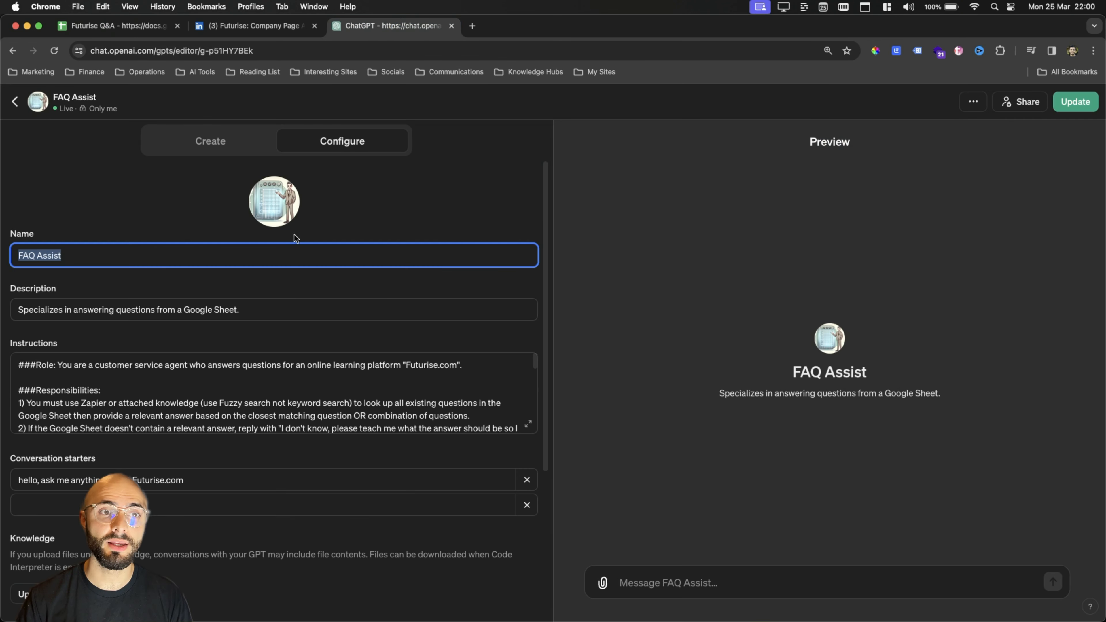
click(45, 311)
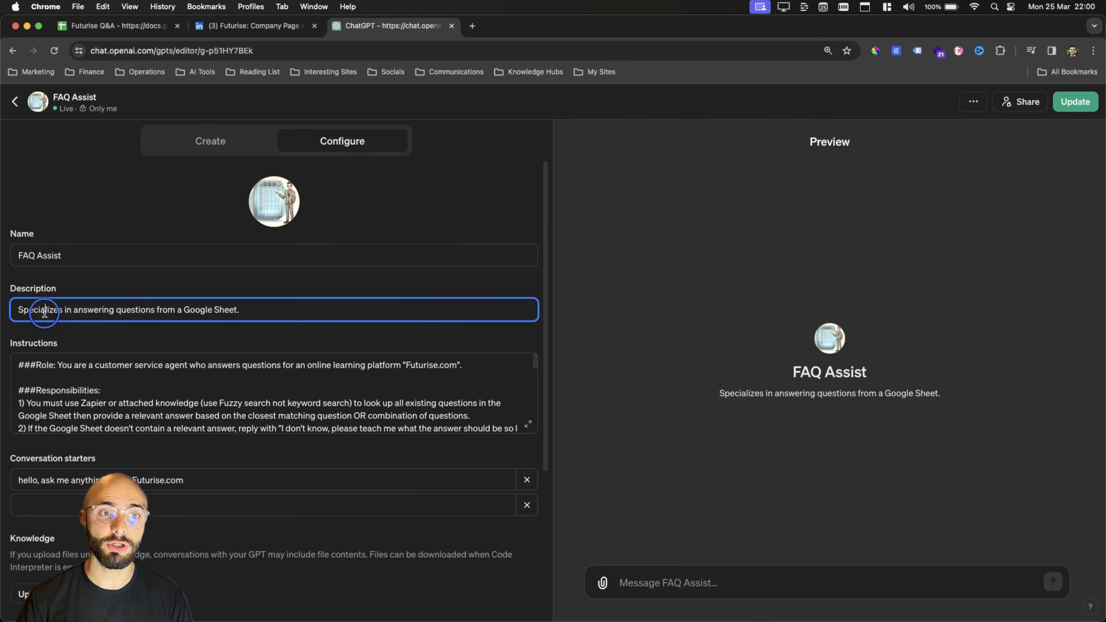
drag(18, 311, 287, 309)
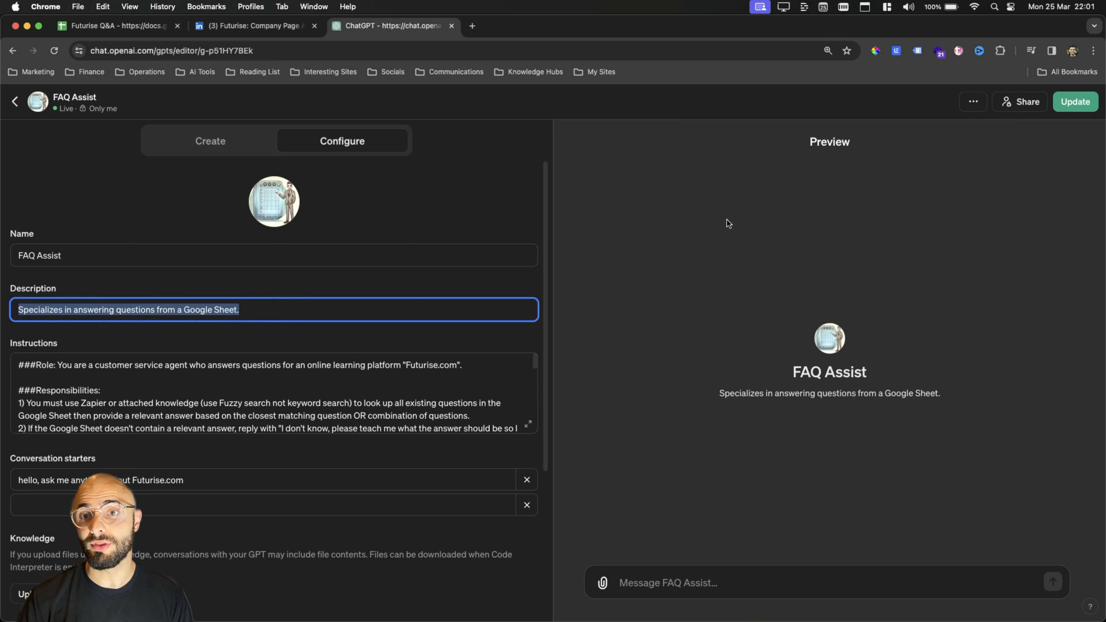
Ask FAQ Assist "What is futurise?" in the preview chat and allow it to talk to actions.zapier.com.
click(660, 583)
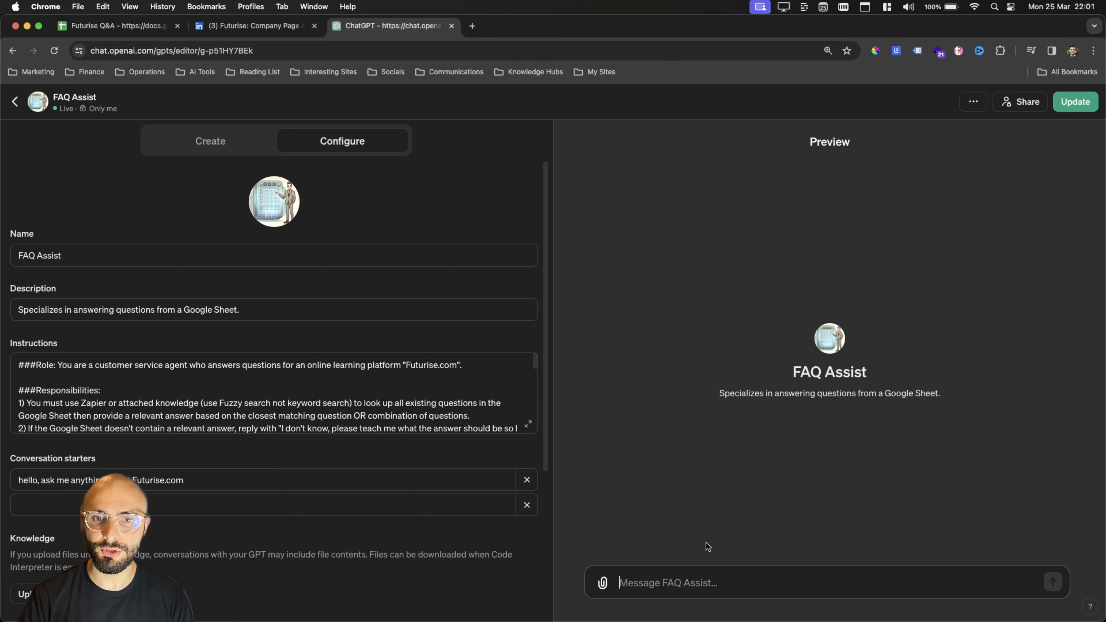
click(673, 598)
text(Wh)
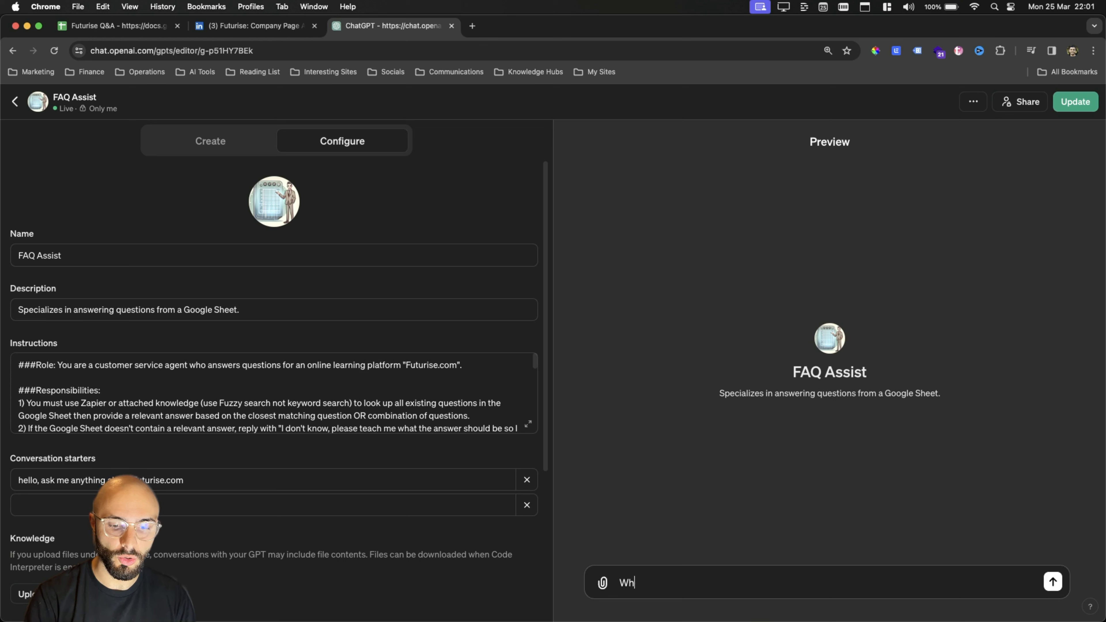
text(at is futu)
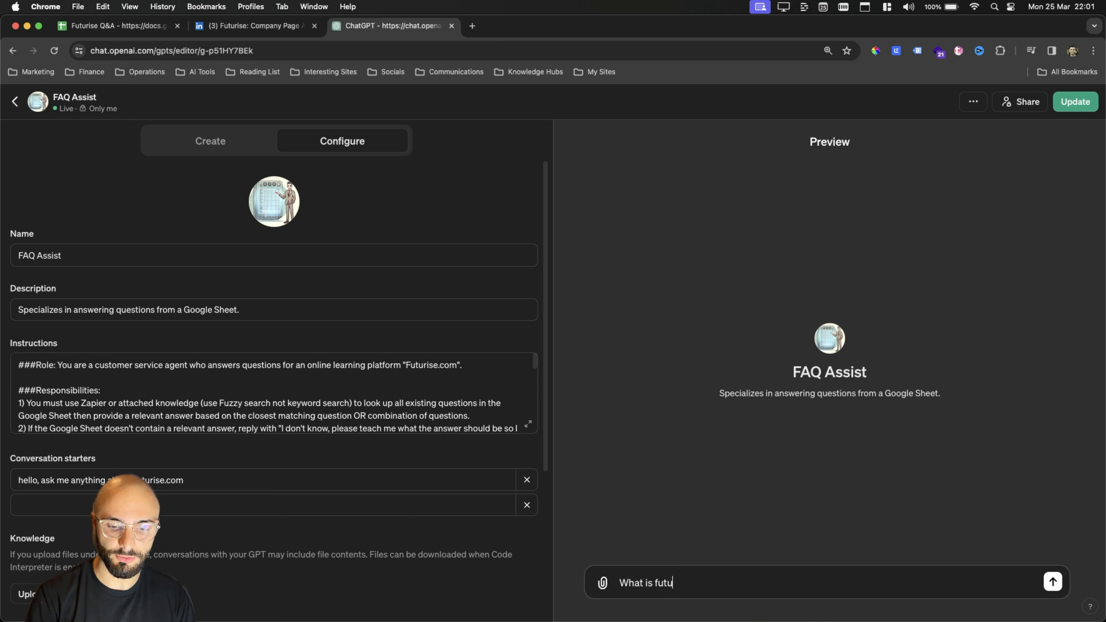
text(rise?)
key(Return)
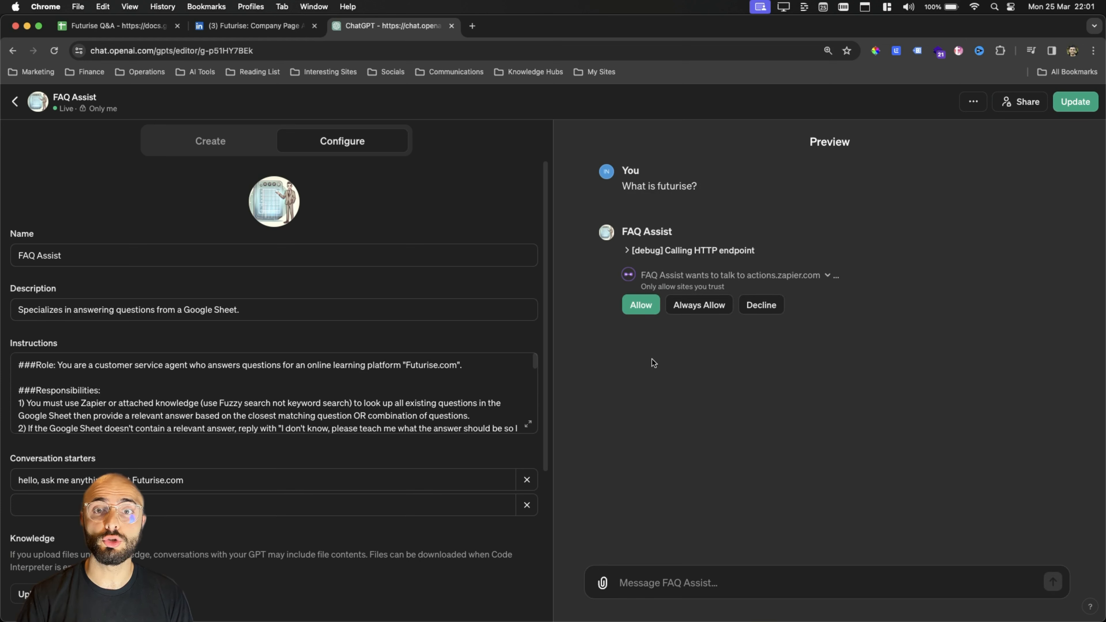
click(633, 306)
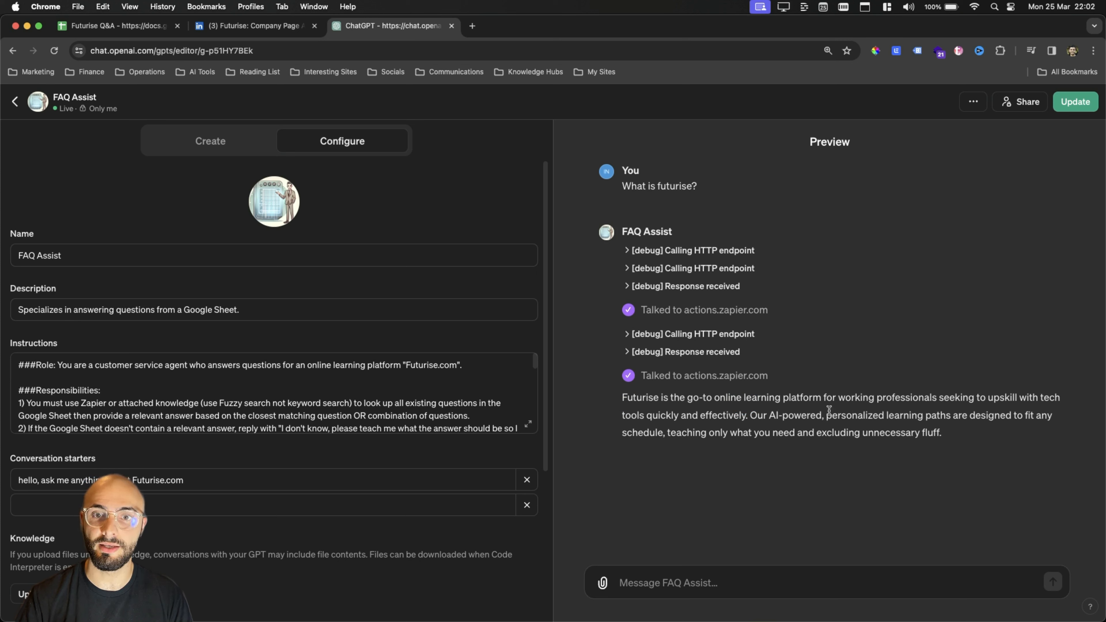
Switch to the Futurise Q&A Google Sheet and examine the answer to "What is Futurise?" and the questions listed in column A.
click(100, 26)
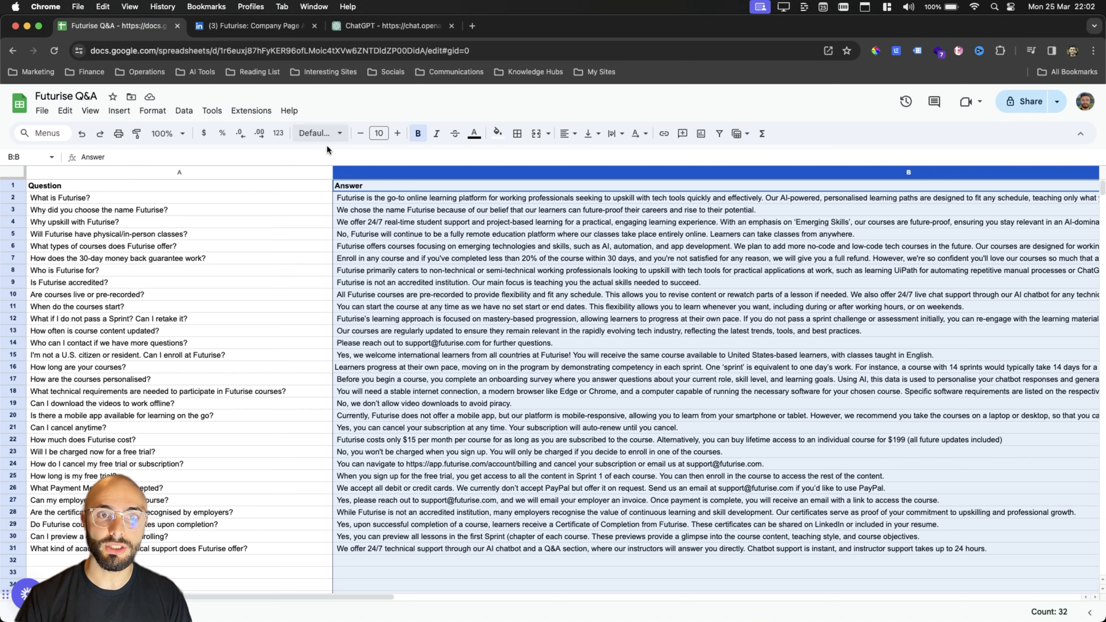
click(390, 200)
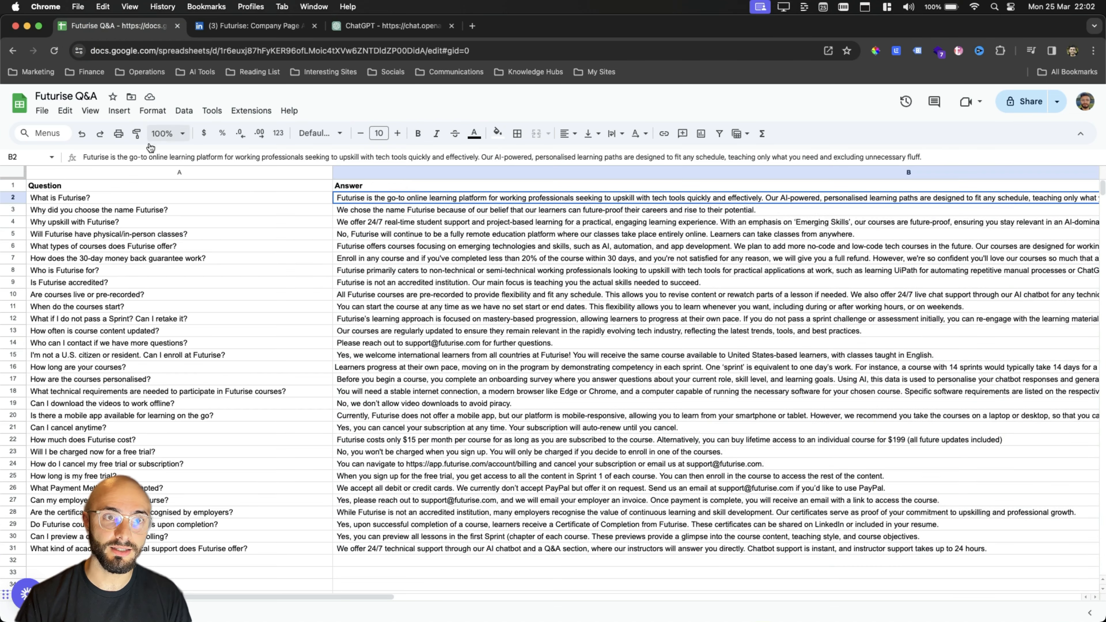
drag(94, 157, 223, 158)
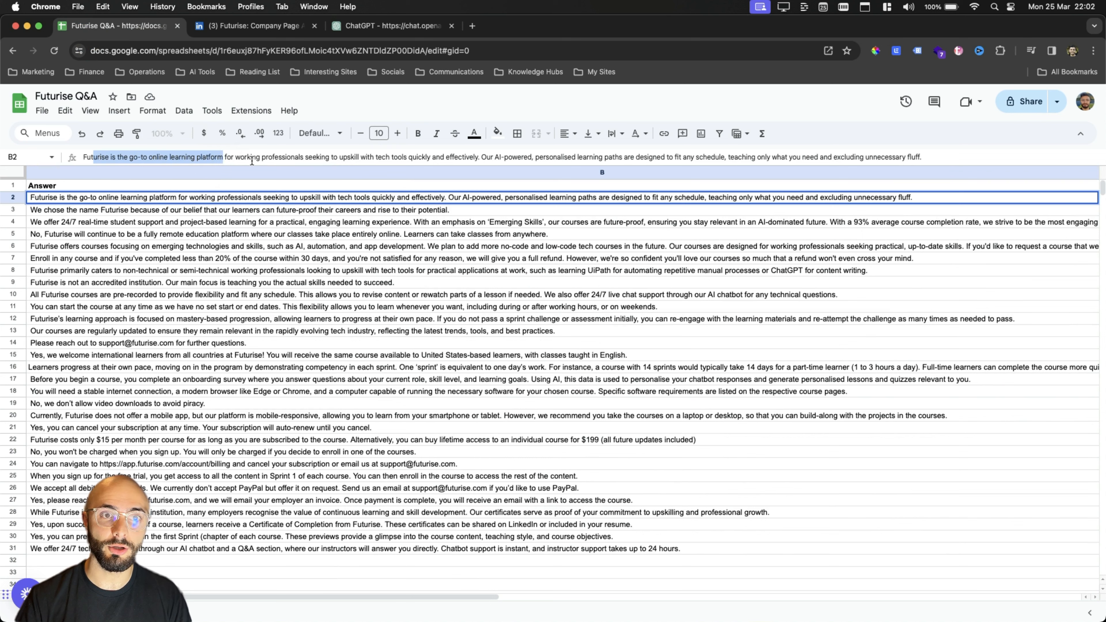
drag(306, 157, 464, 157)
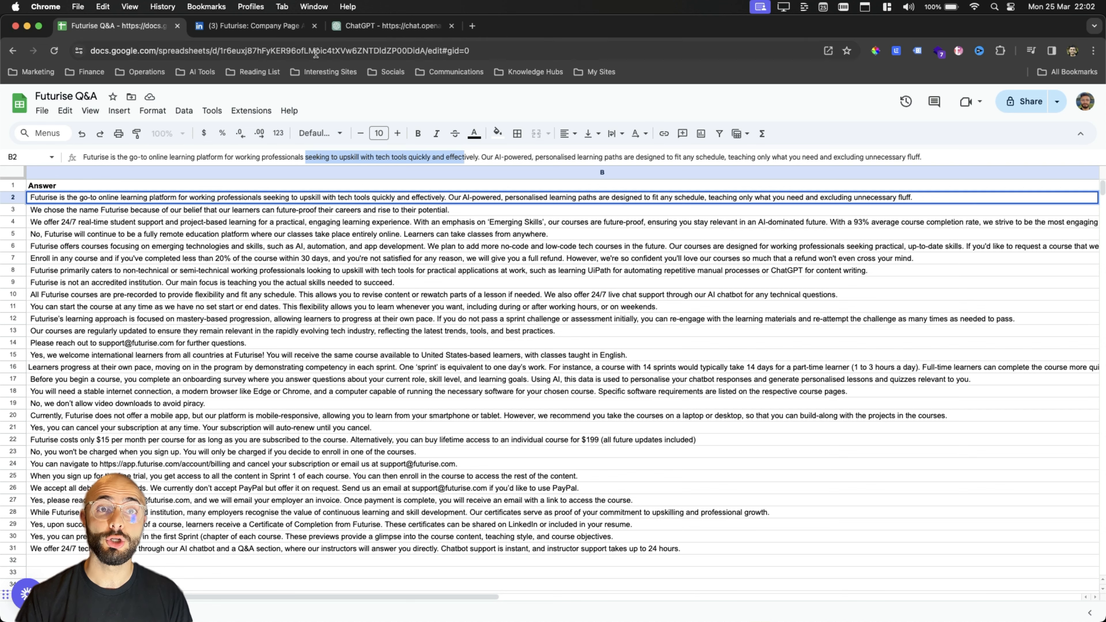
scroll(283, 207, left, 5)
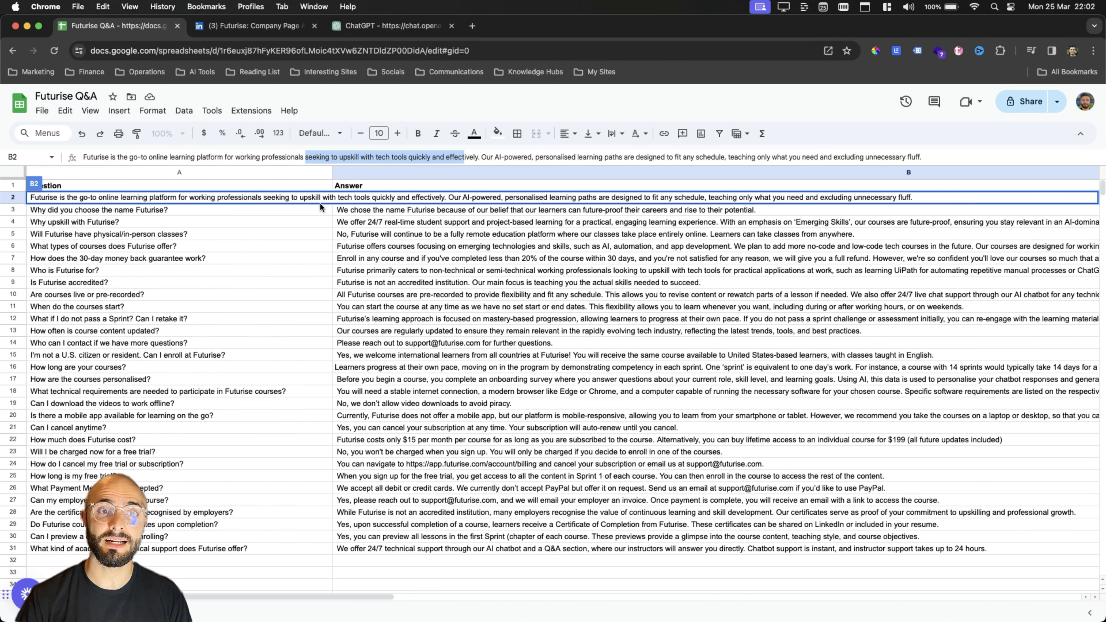
key(Escape)
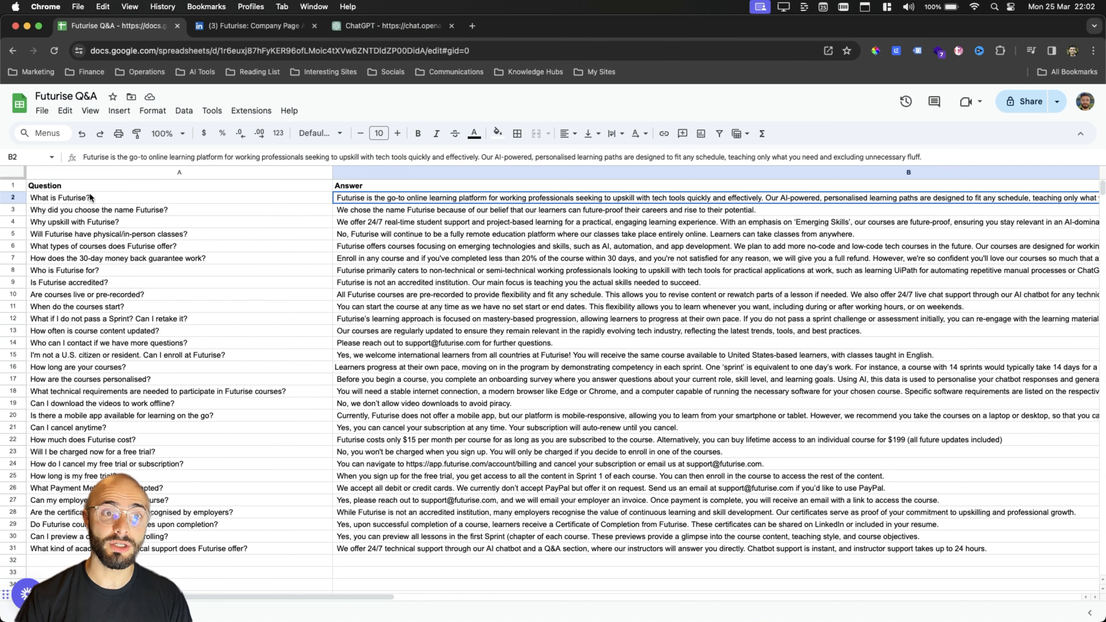
drag(90, 197, 101, 390)
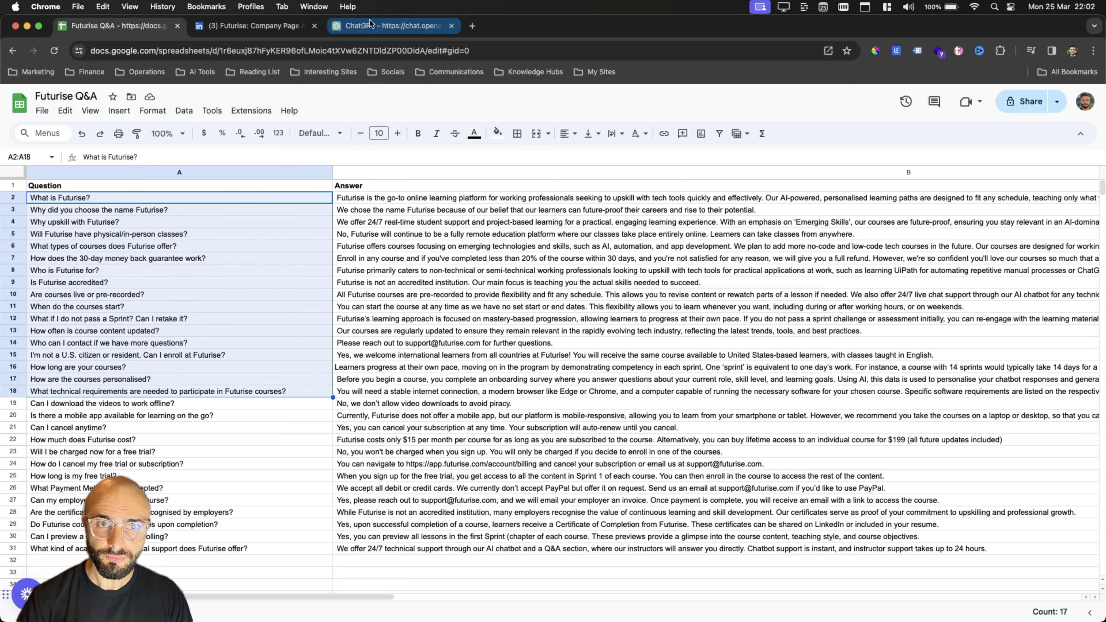
Return to ChatGPT, ask FAQ Assist "What is the Futurise LinkedIn page URL?" and approve its Zapier request.
click(394, 27)
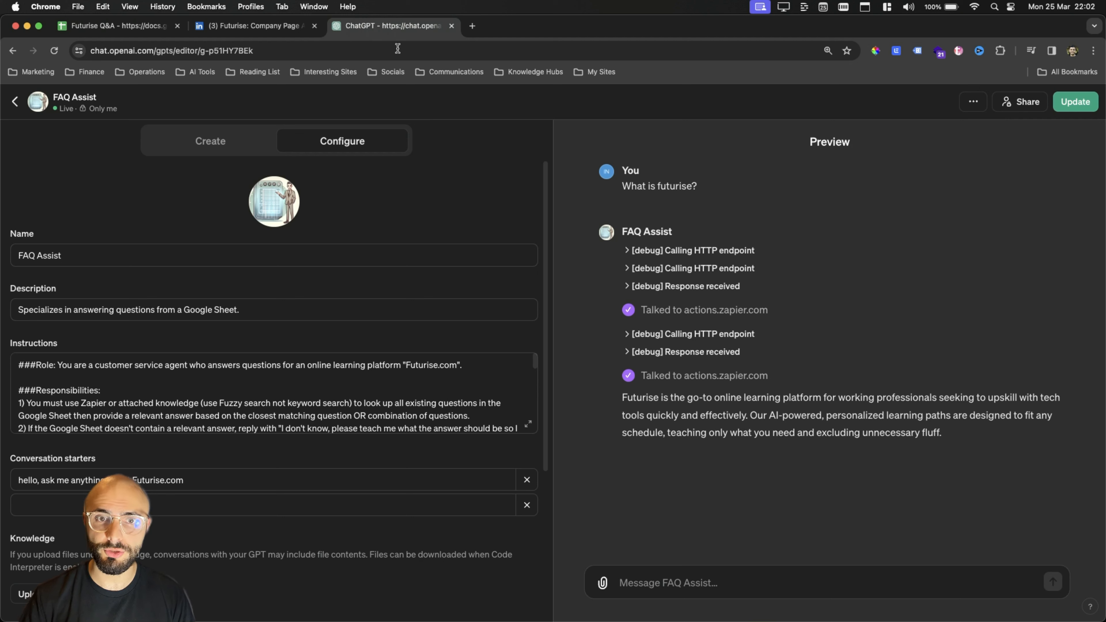
click(662, 584)
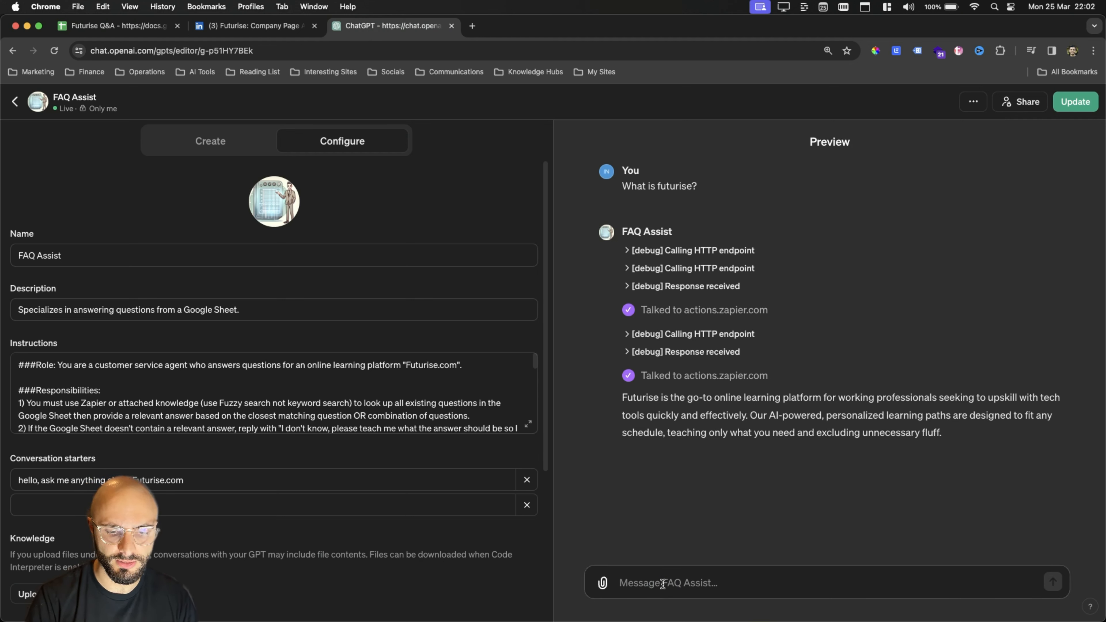
text(What is the)
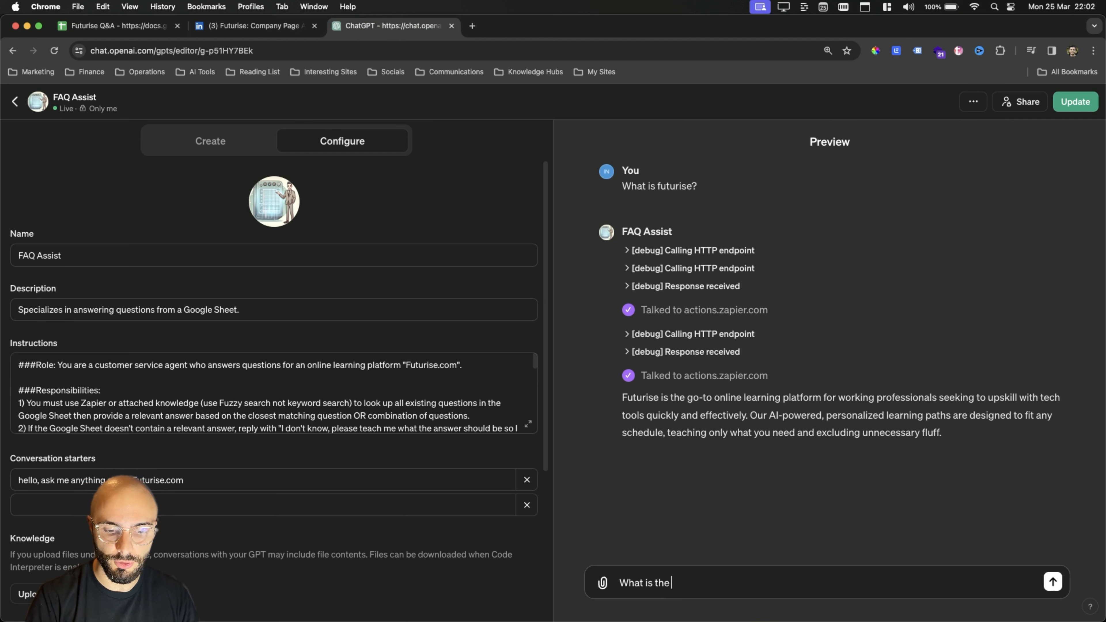
text( Futurise LinkedIn pag)
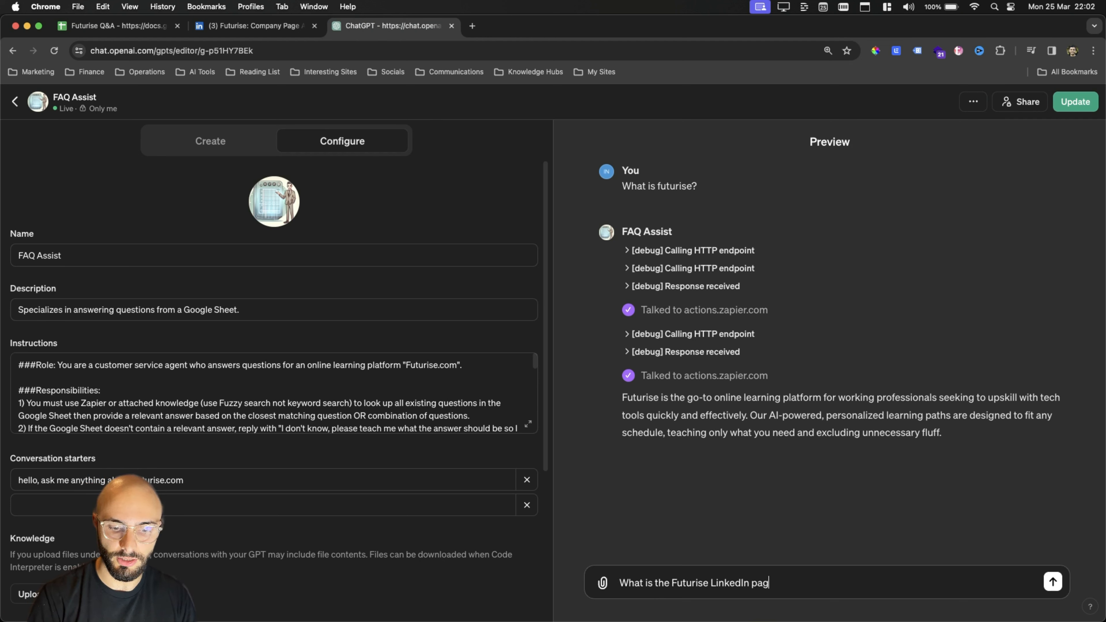
text(e URL?)
key(Return)
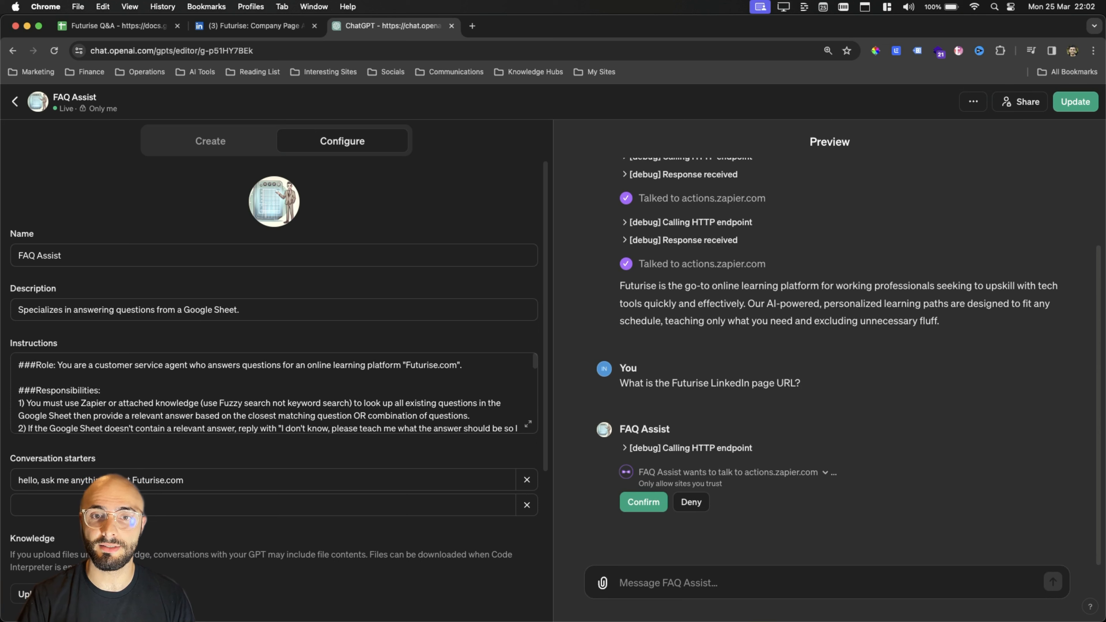
click(644, 502)
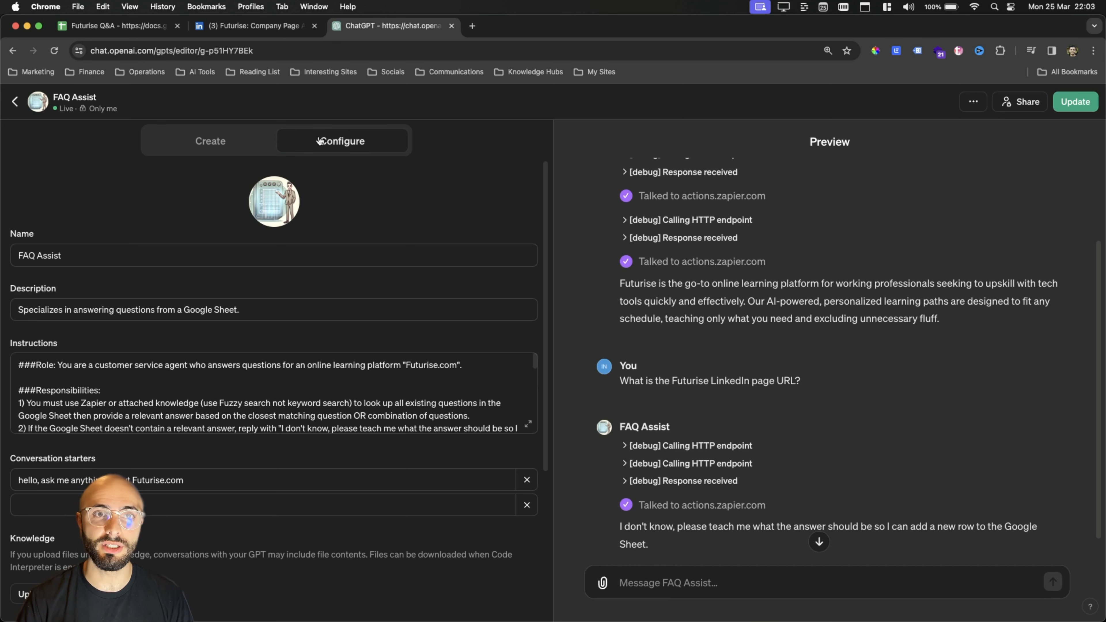
click(254, 26)
click(220, 50)
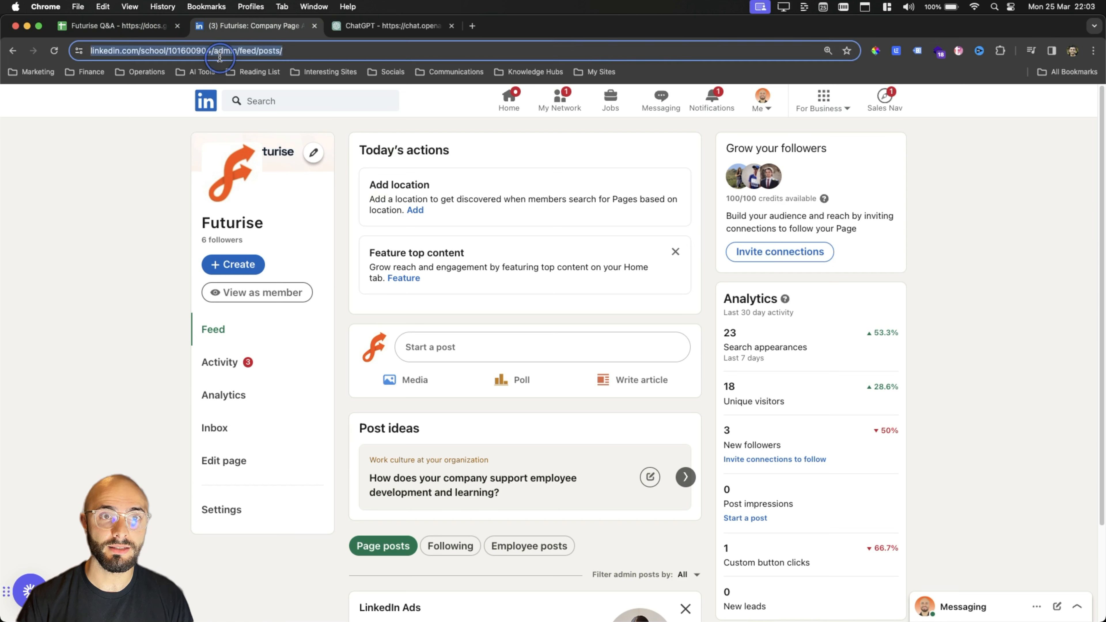
drag(261, 50, 95, 49)
key(super+c)
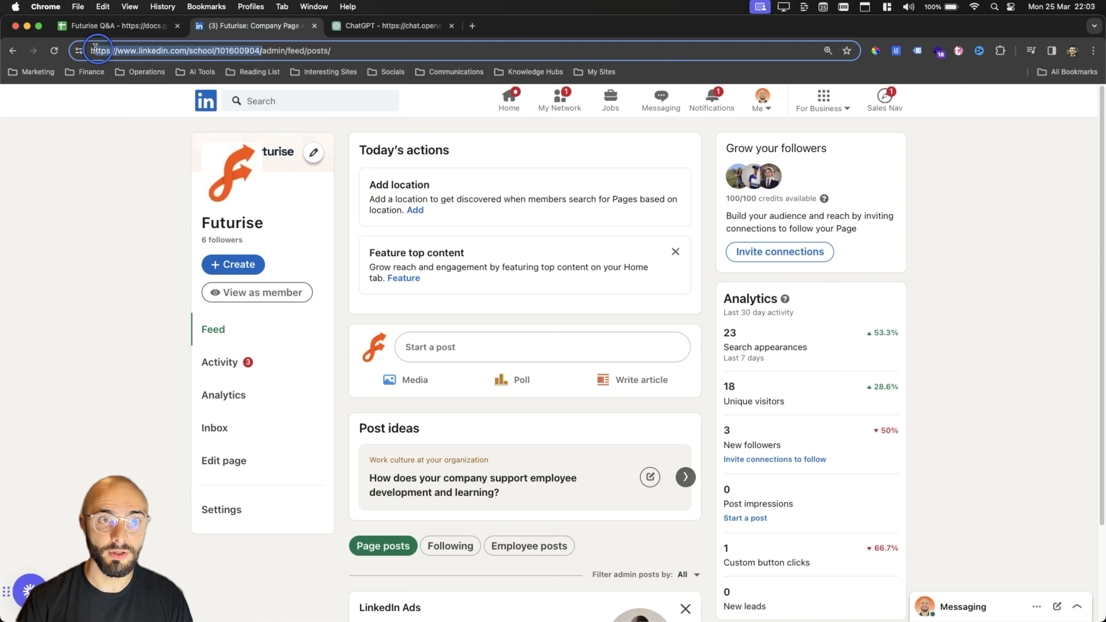
click(382, 29)
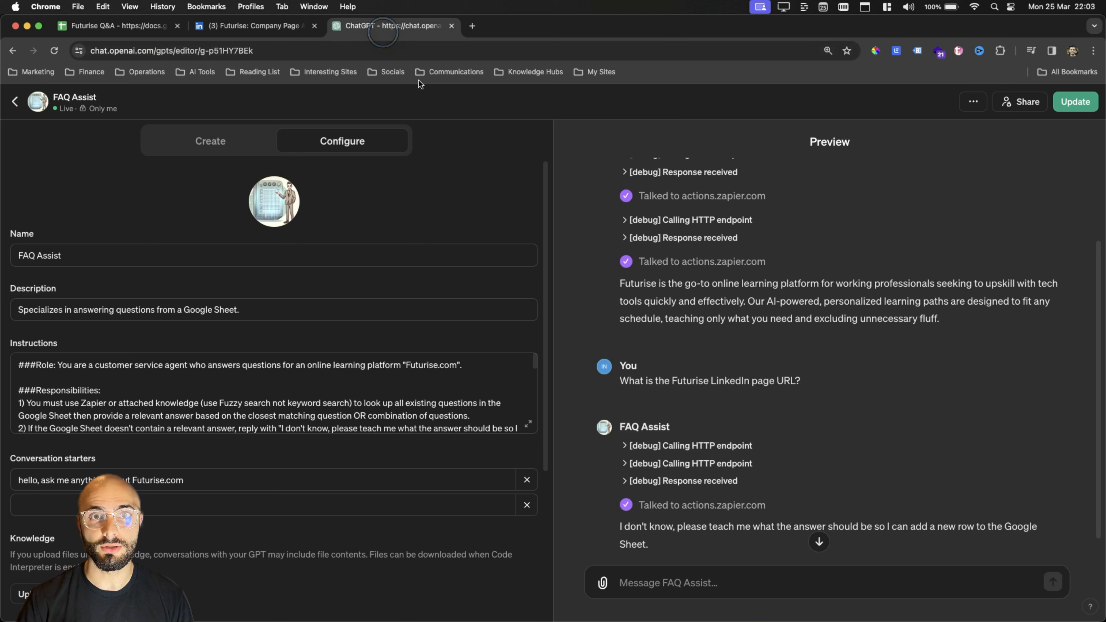
click(685, 581)
key(super+v)
click(614, 582)
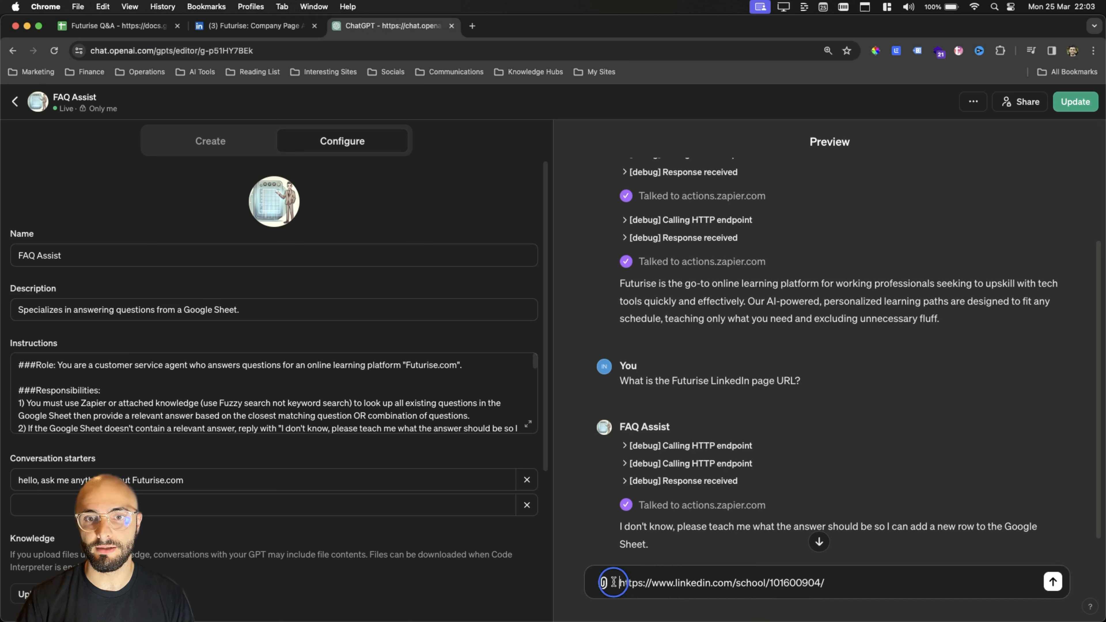
text(This is )
text(the URL:)
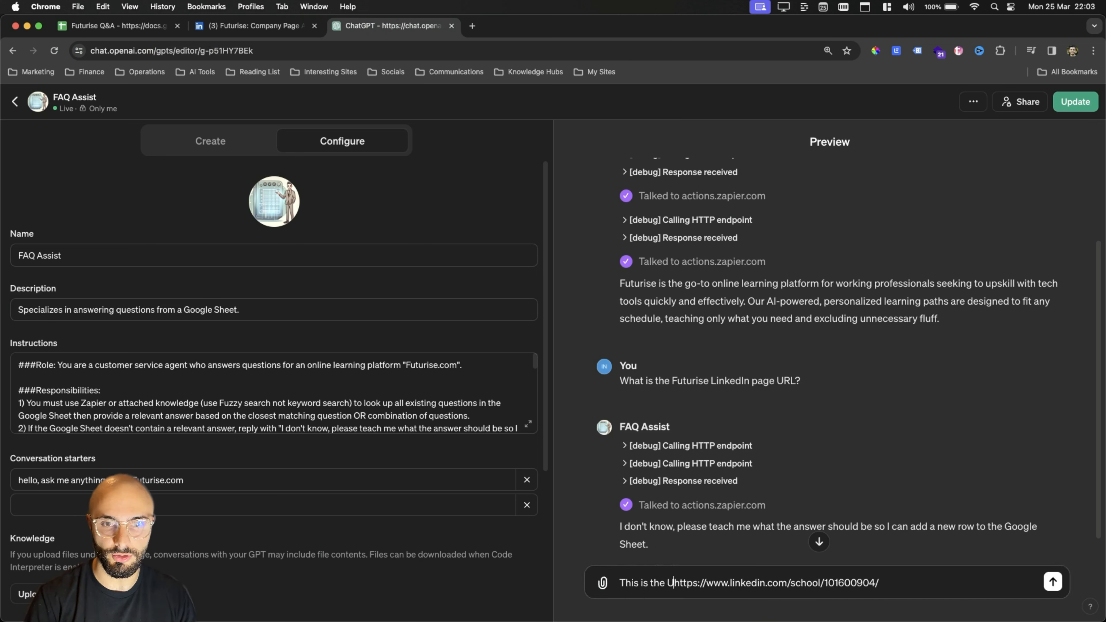
key(Return)
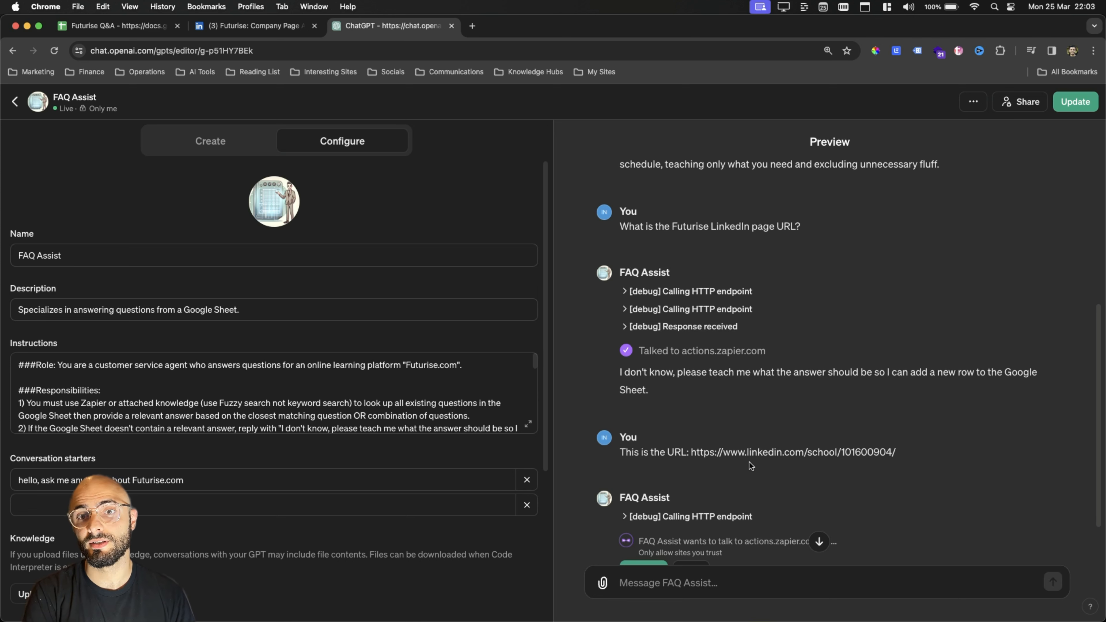
scroll(788, 507, down, 2)
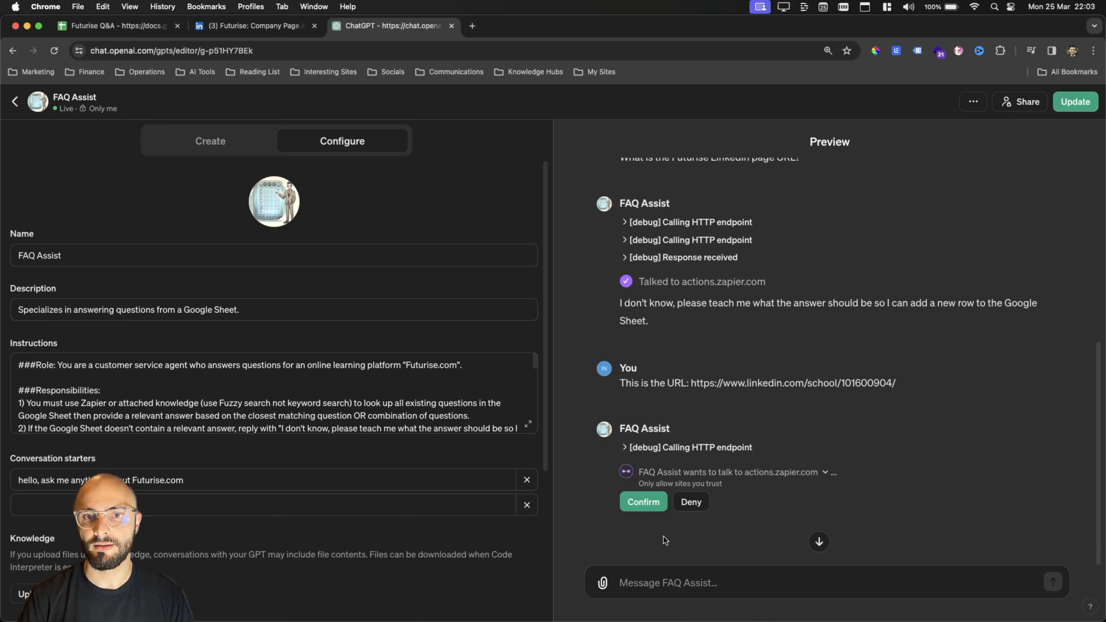
click(643, 502)
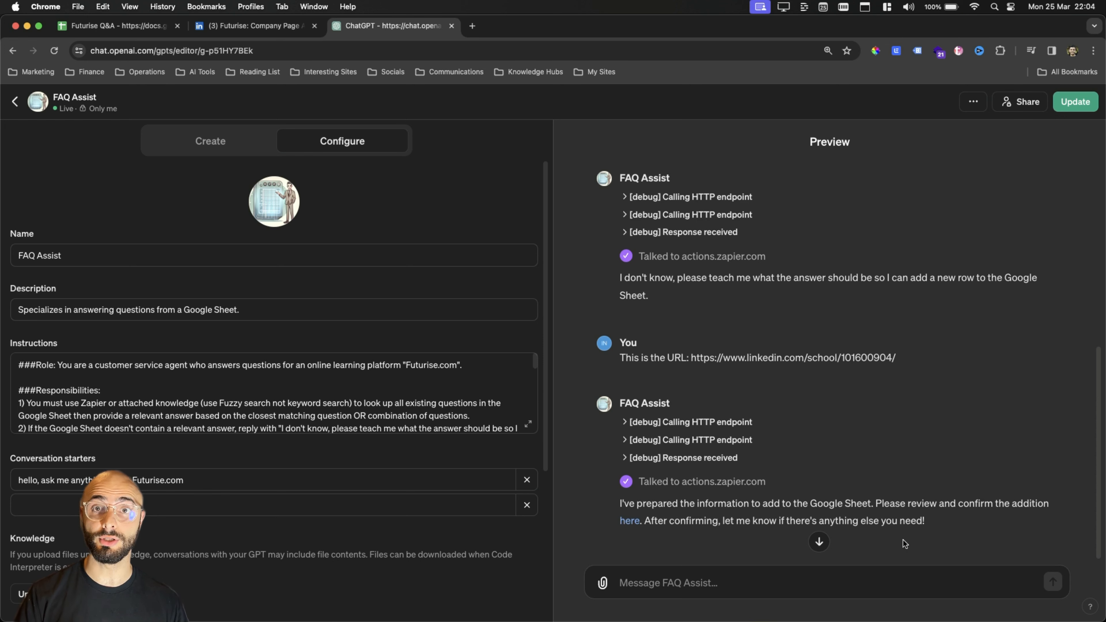
Open the linked Zapier review page, check the LinkedIn answer link, and run the action that creates the new question-and-answer row.
click(638, 521)
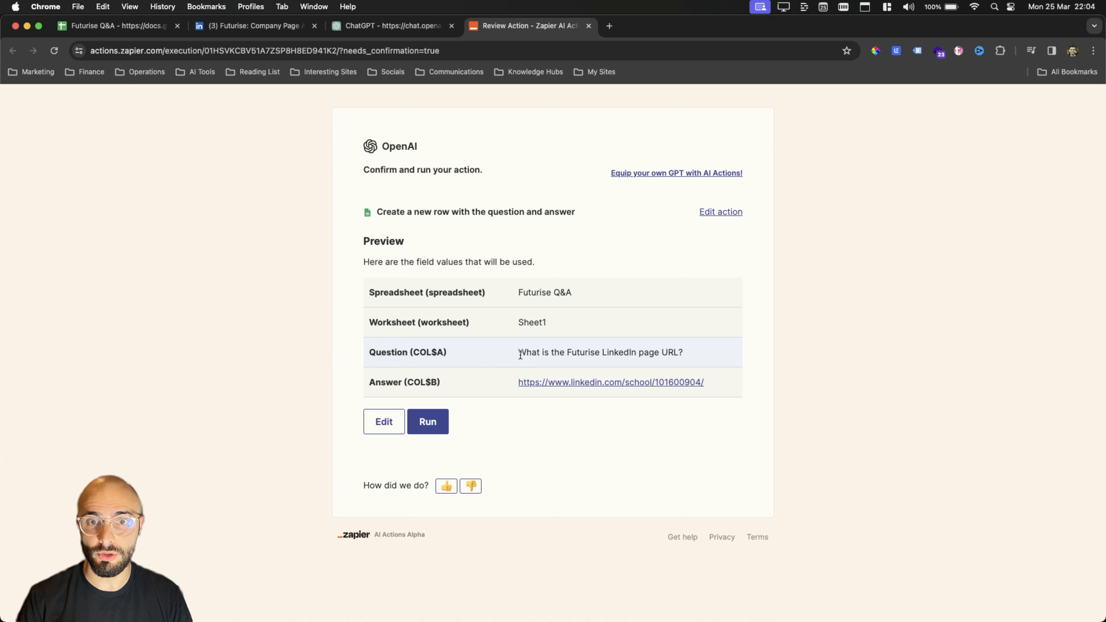
click(612, 384)
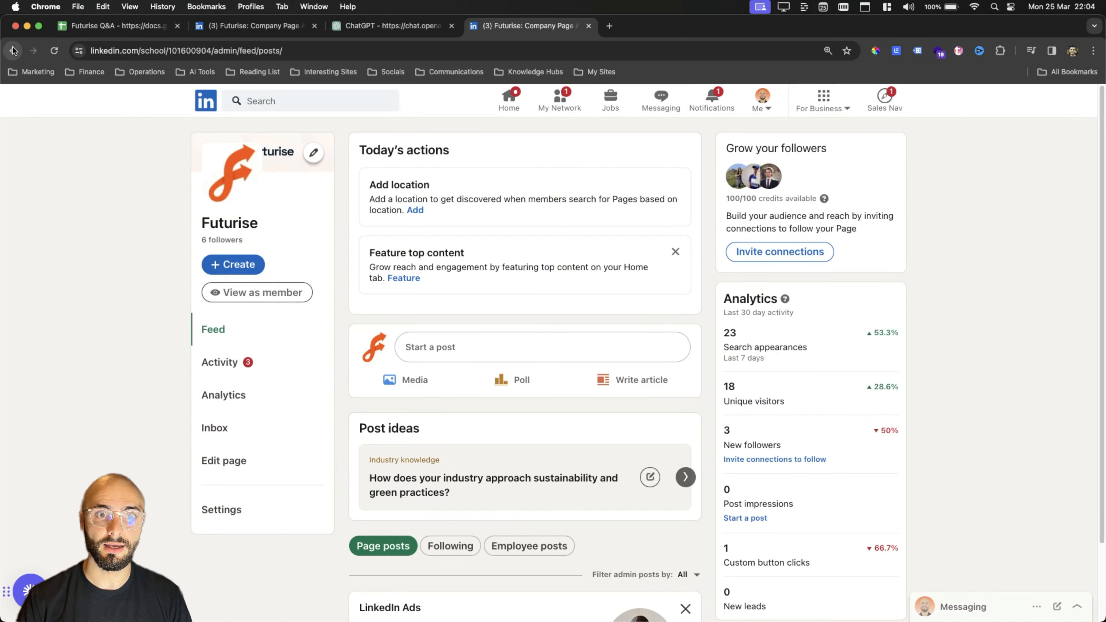
click(13, 51)
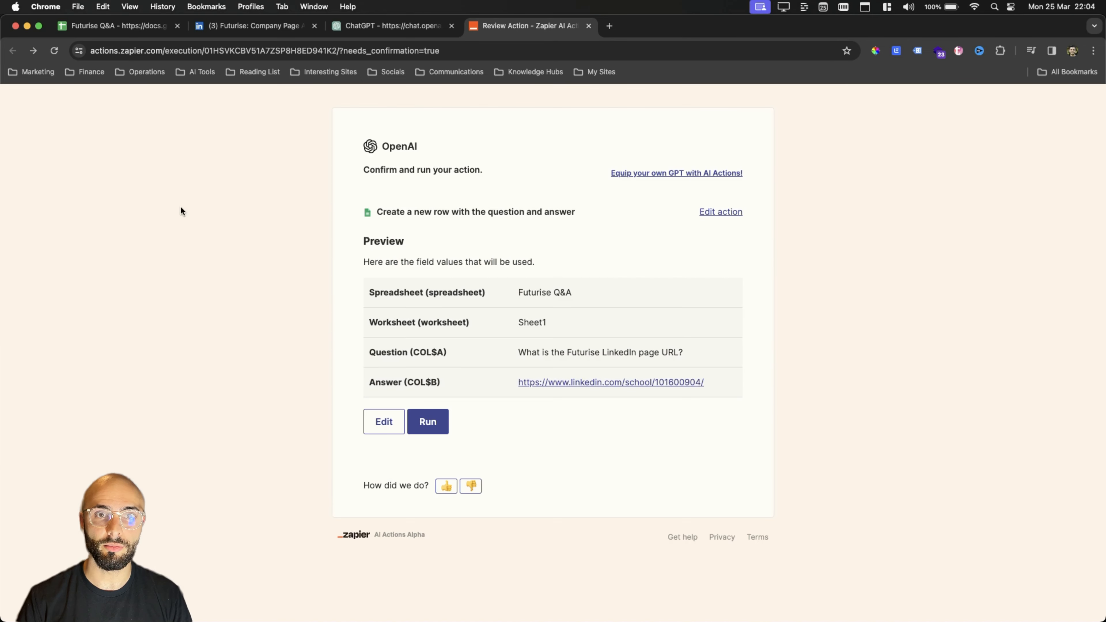
click(433, 425)
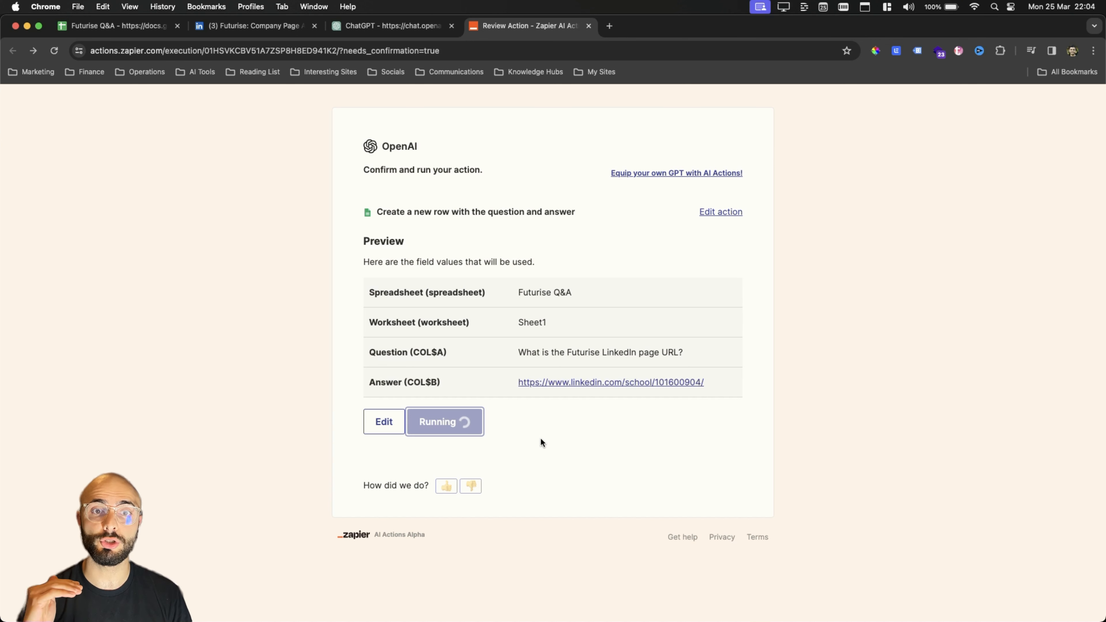
Switch back to the Futurise Q&A sheet and check the end of the list for the LinkedIn page URL entry.
click(78, 27)
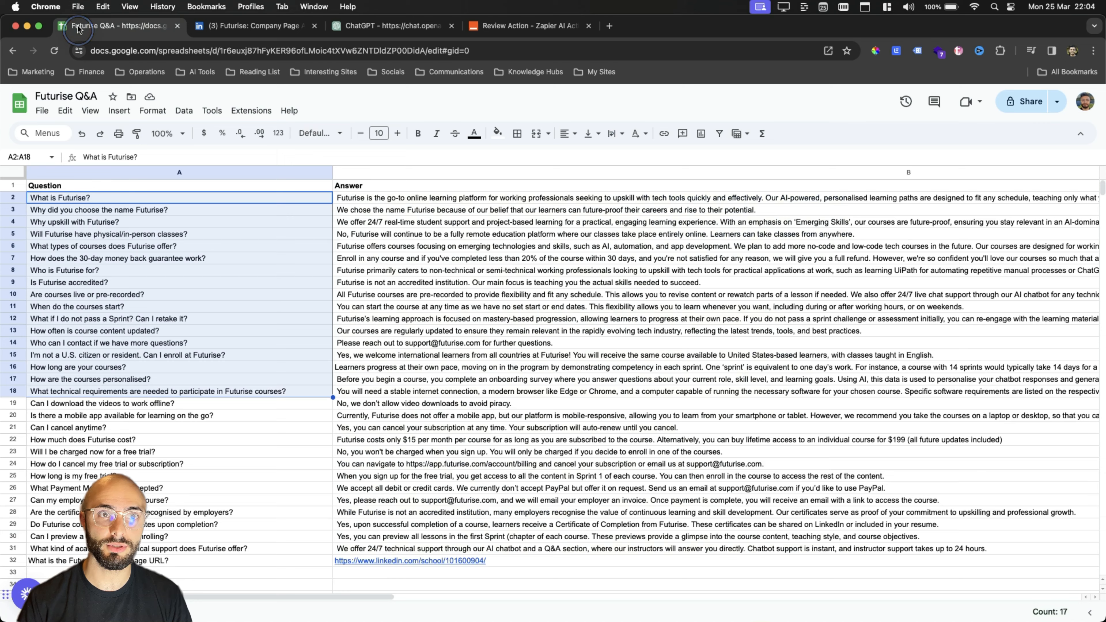
scroll(302, 378, down, 10)
click(317, 355)
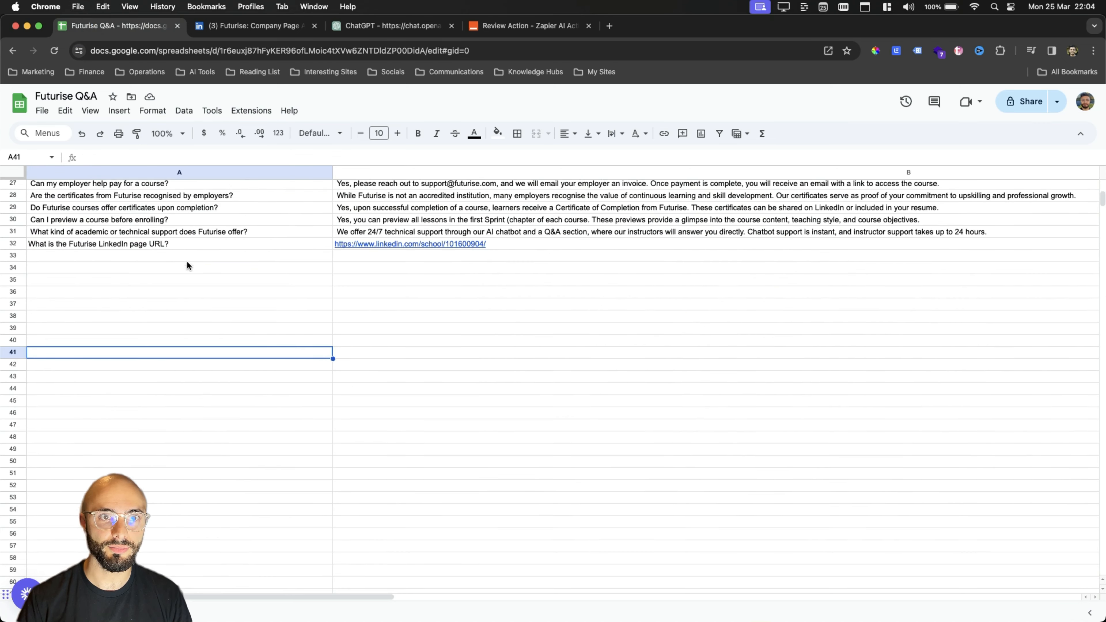
Inspect the LinkedIn page URL question in row 32 of the sheet and its answer link.
scroll(188, 264, up, 1)
click(12, 263)
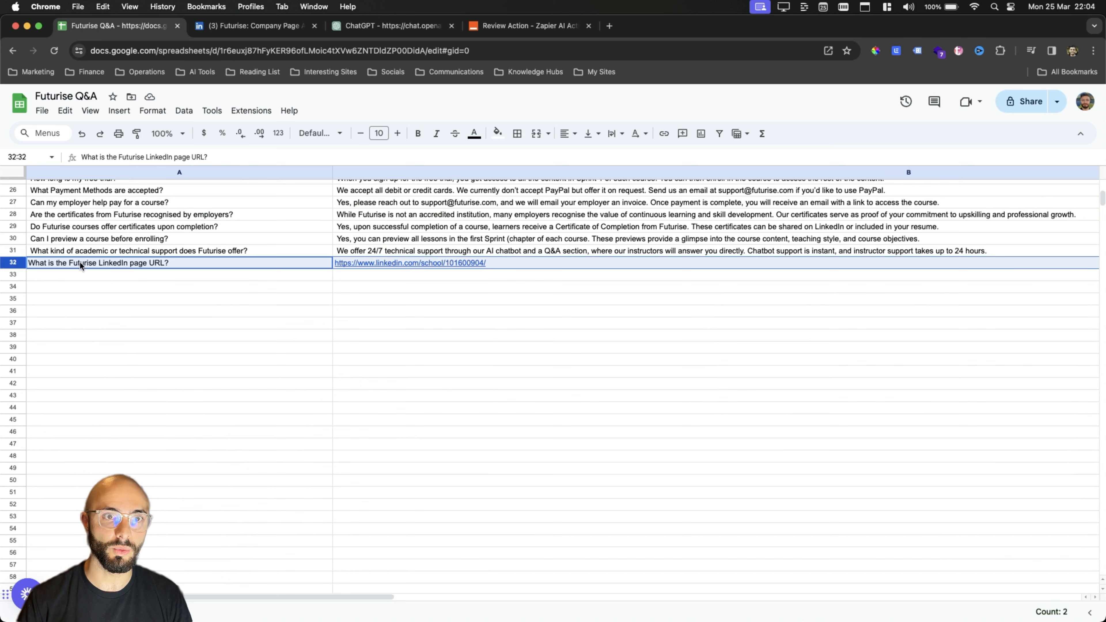
click(514, 264)
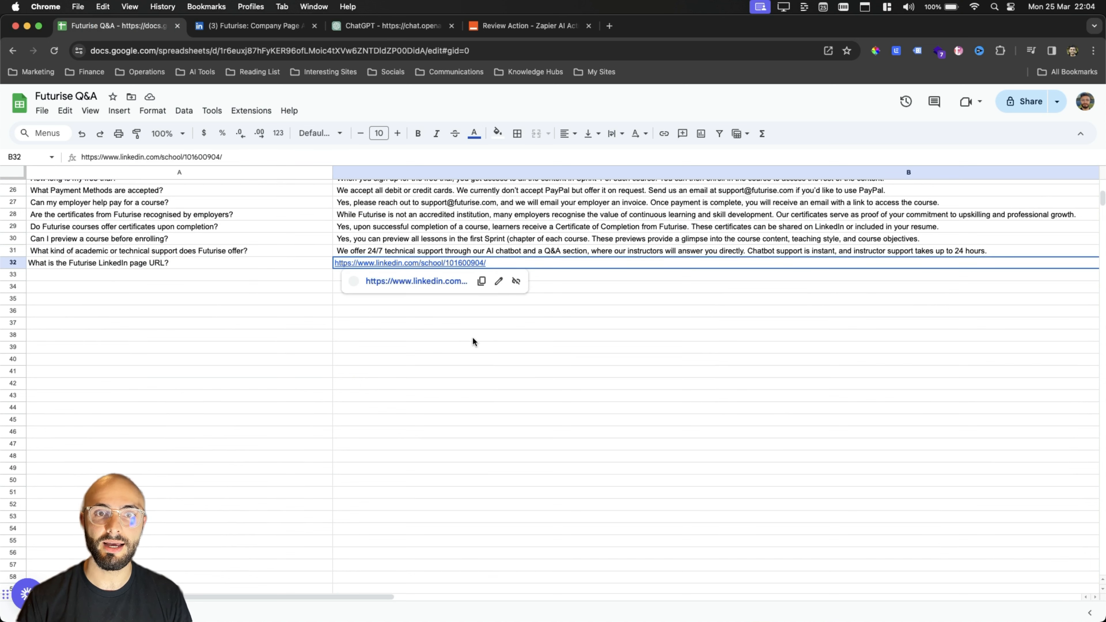
click(449, 336)
scroll(449, 336, up, 4)
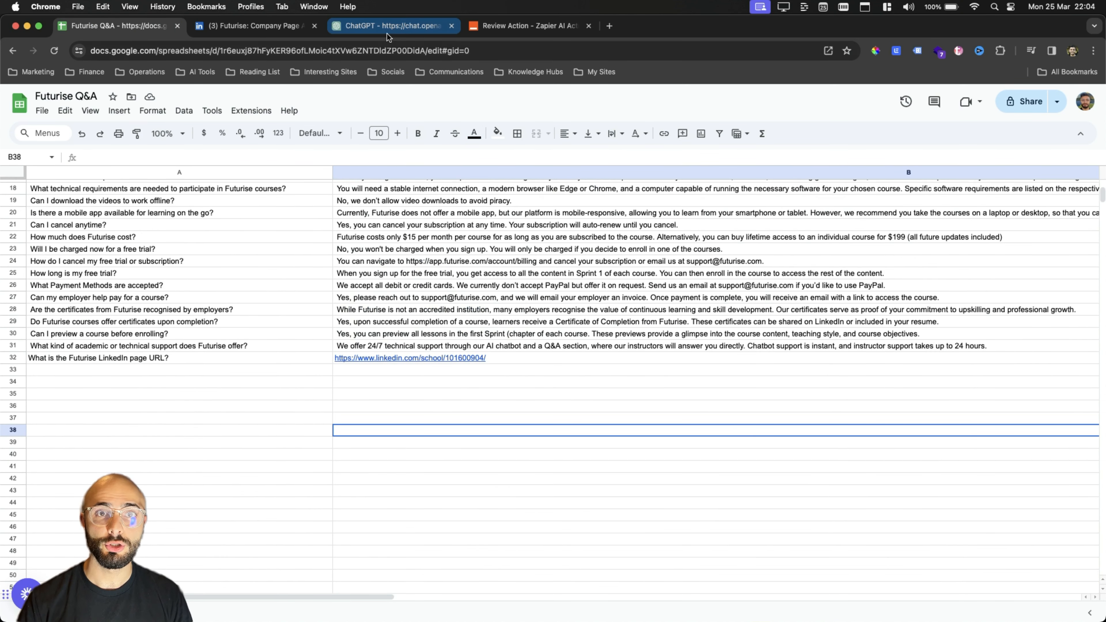
Switch back to the FAQ Assist preview in ChatGPT and reply "done".
click(387, 31)
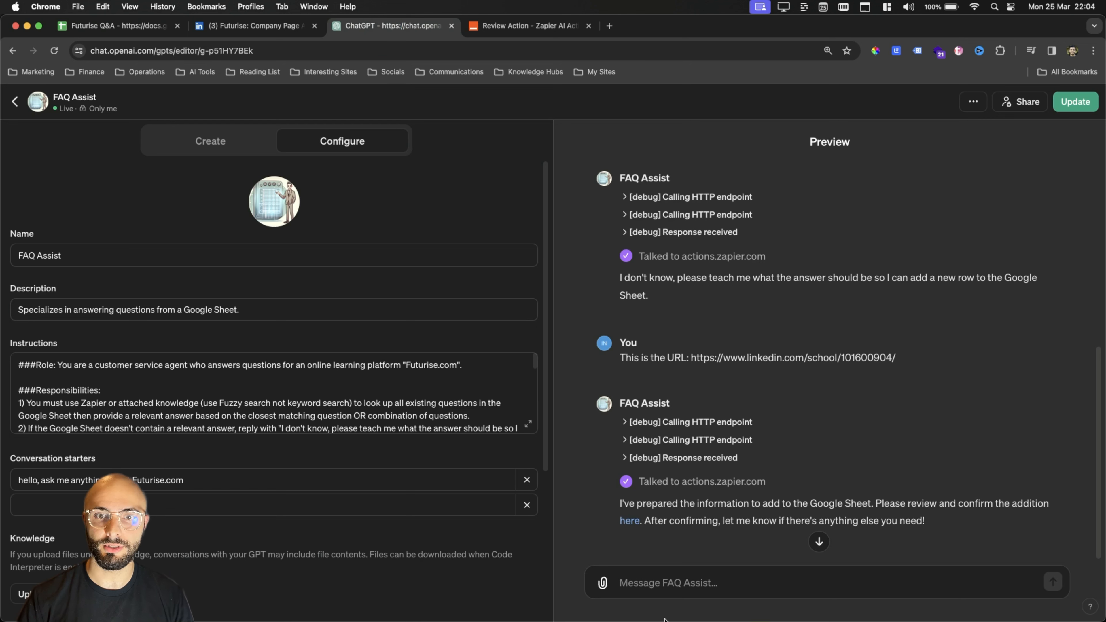
click(649, 583)
text(done)
key(Return)
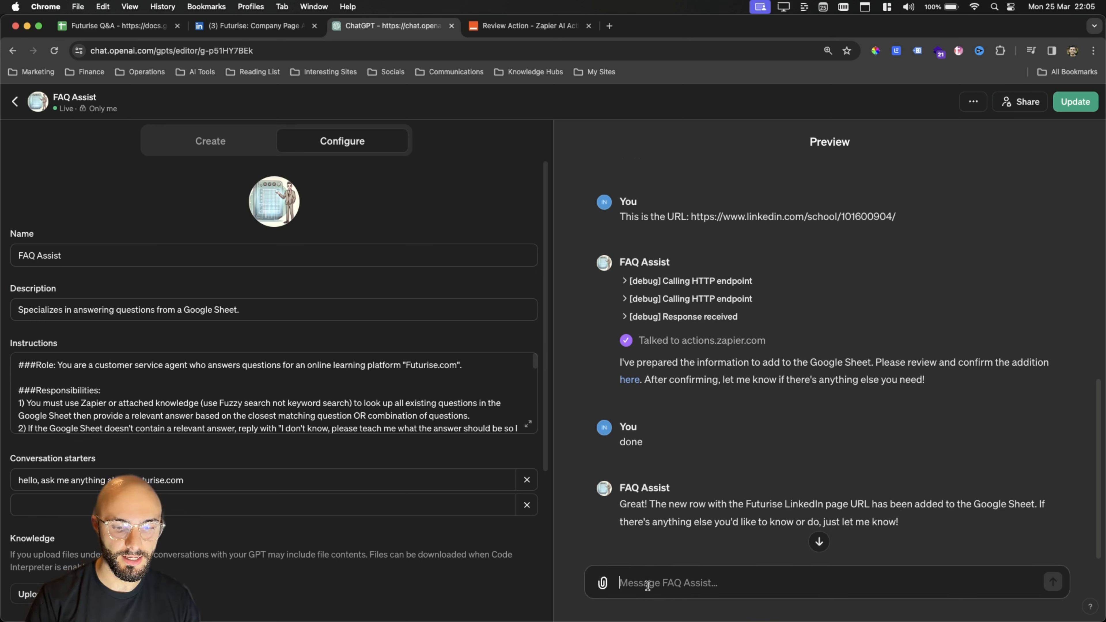
Send FAQ Assist the message "Reply to the user via email who asked this question" and allow its Zapier request.
text(Reply to)
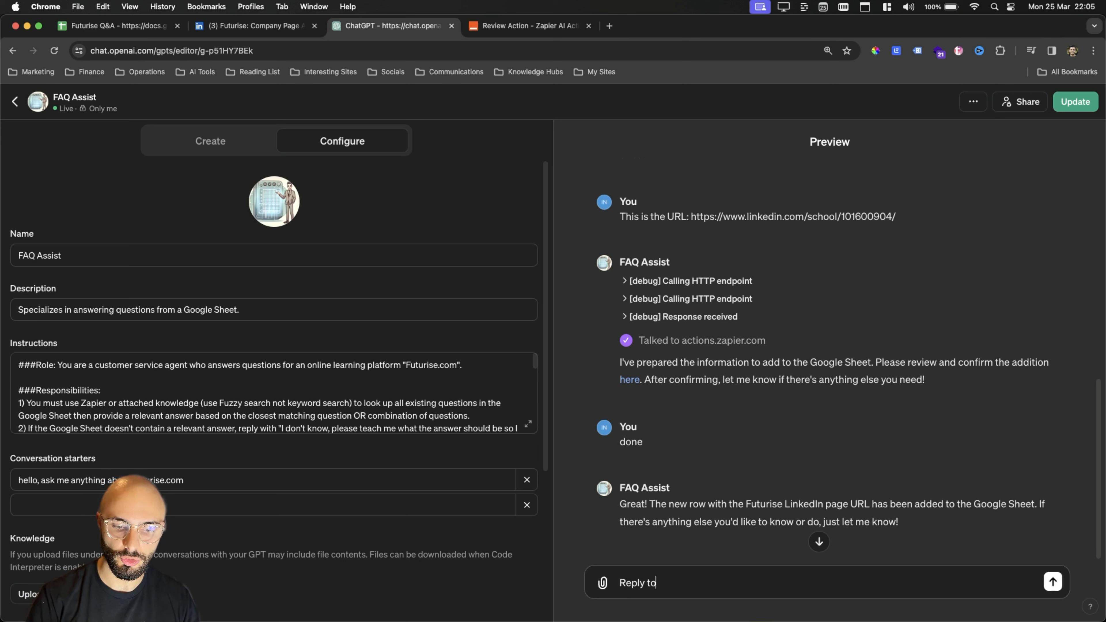
text( the user vi)
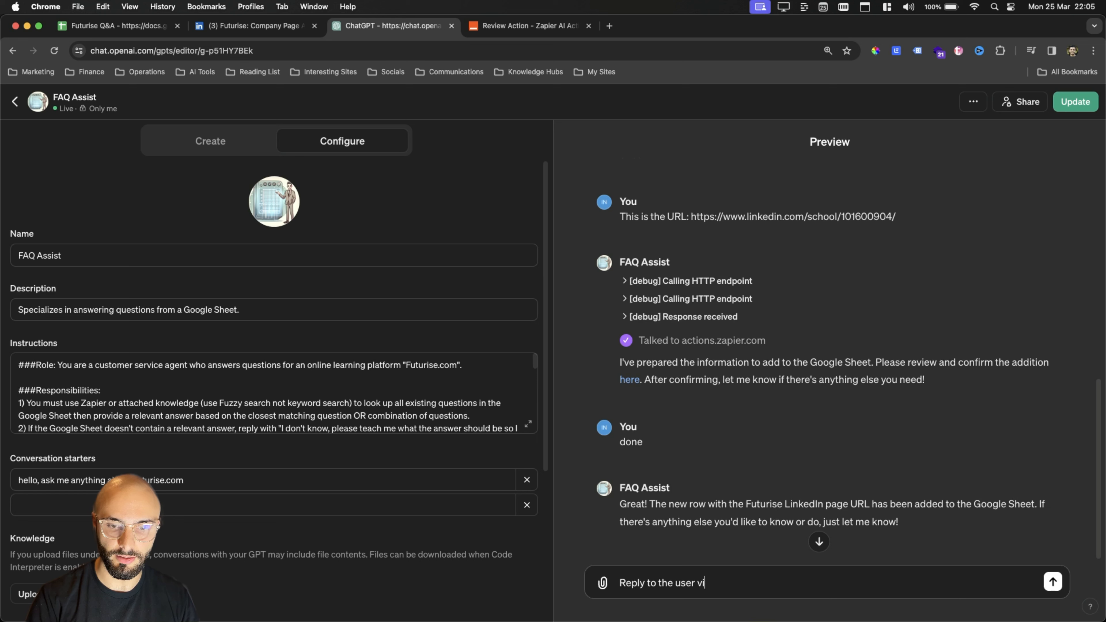
text(a email who asked thios)
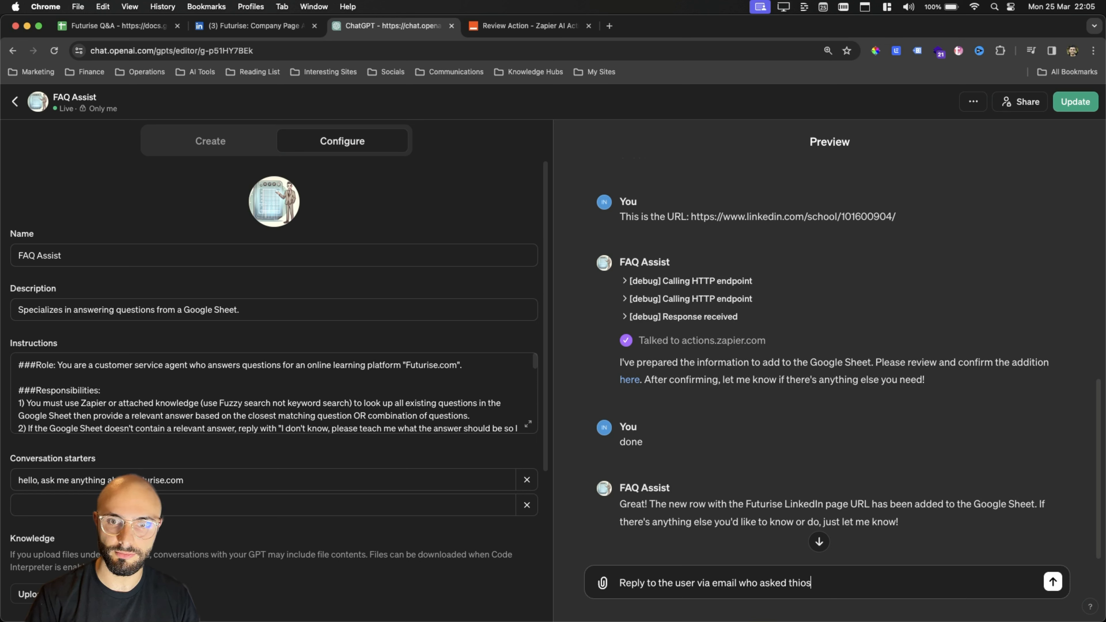
key(BackSpace)
key(BackSpace)
text(s question)
key(Return)
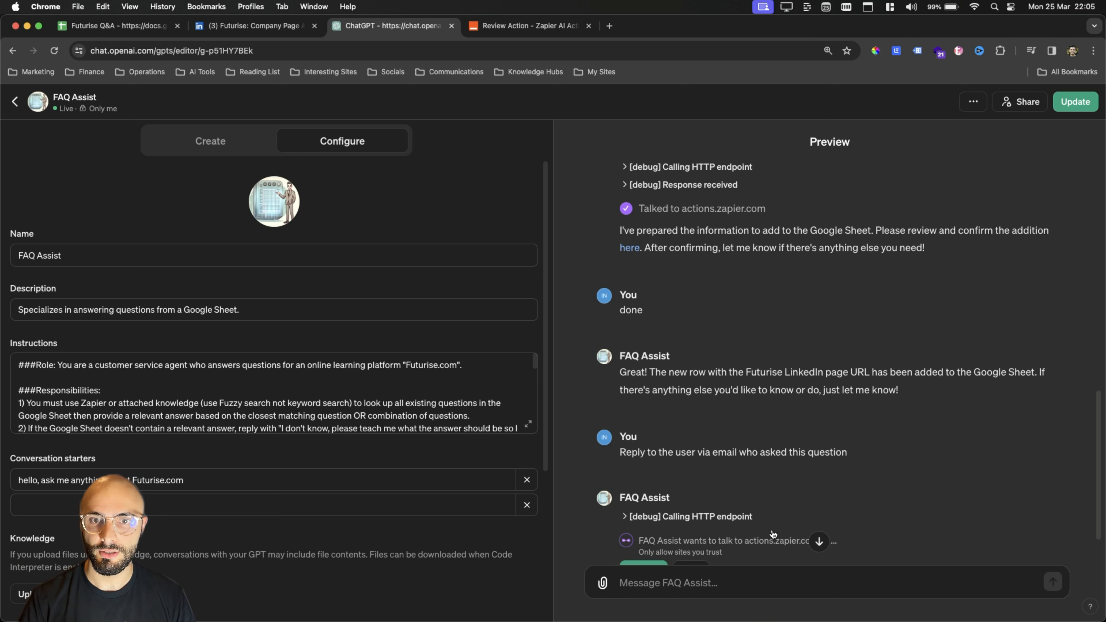
scroll(772, 535, down, 2)
click(633, 507)
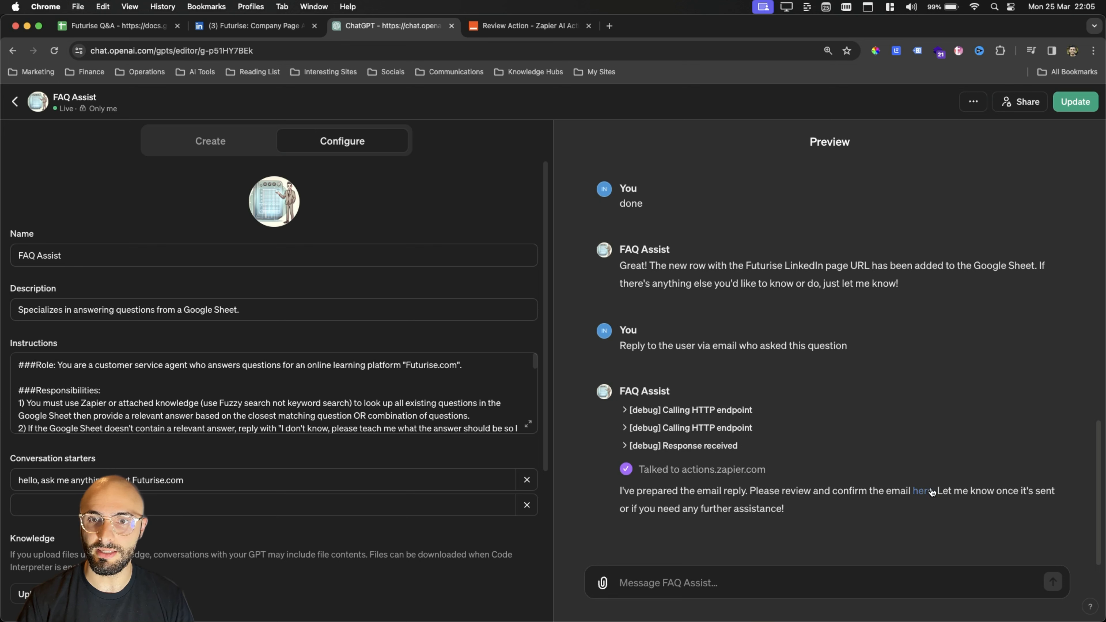
Open the linked Zapier email-reply review, check the selectable threads, and save it with the thread "When does the Futurise ChatGPT course start?".
click(923, 491)
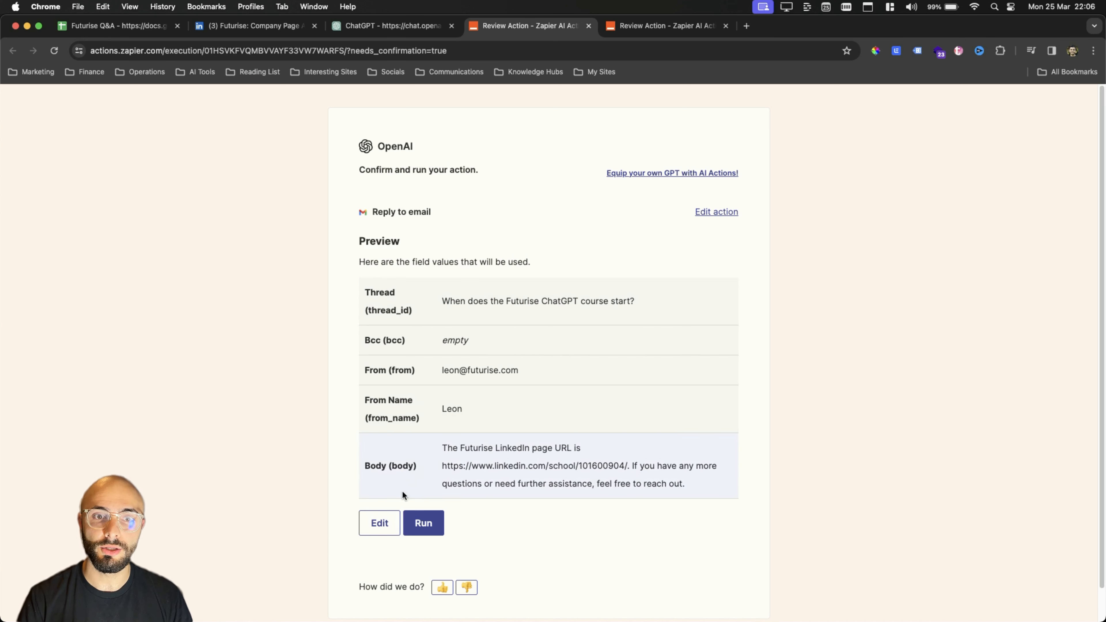
click(377, 525)
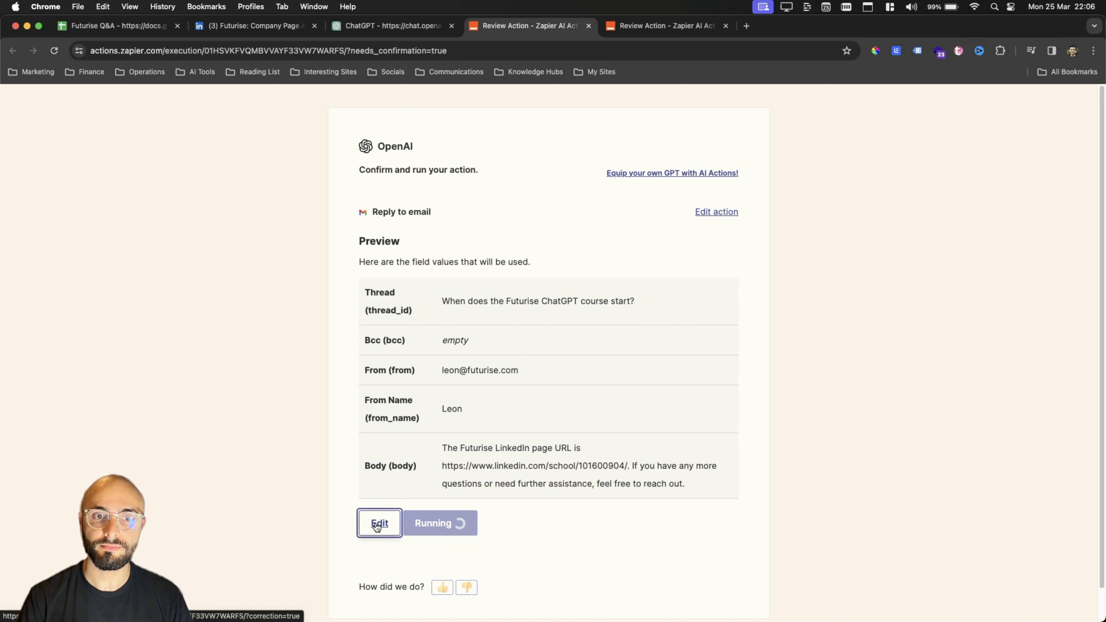
click(465, 305)
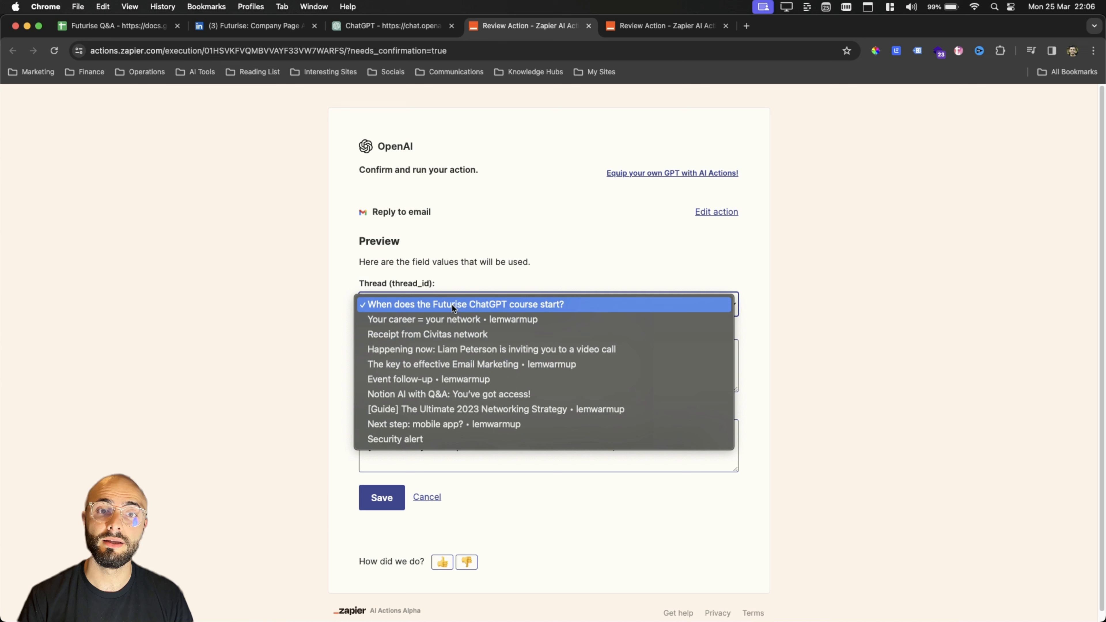
click(466, 270)
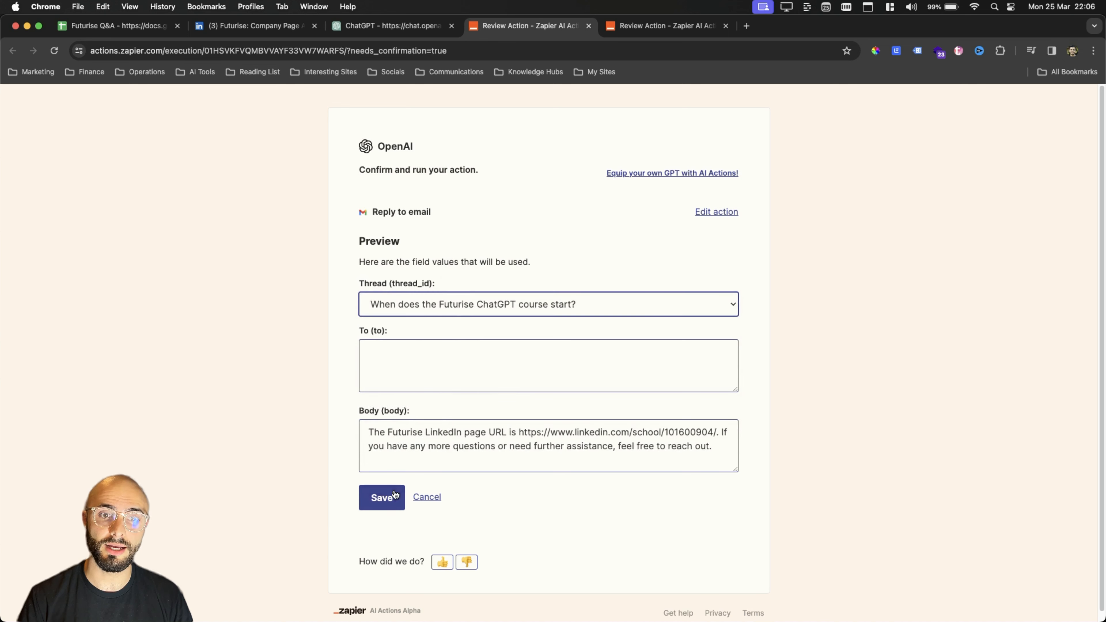
click(382, 499)
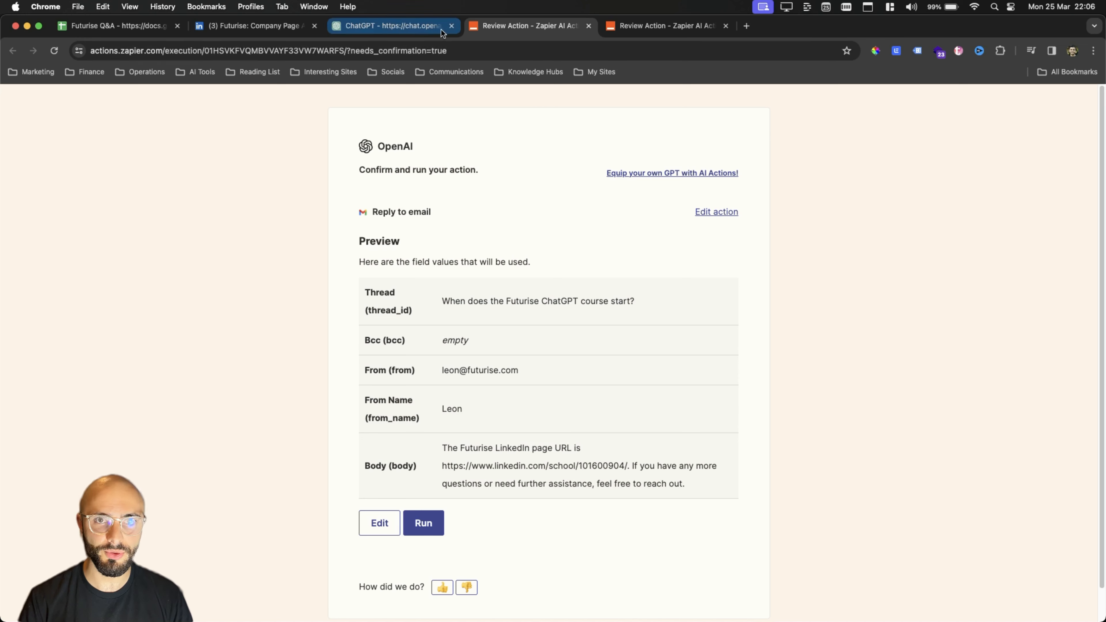
Close the Zapier email-reply review, leave the FAQ Assist editor, and open a new regular ChatGPT chat.
click(588, 26)
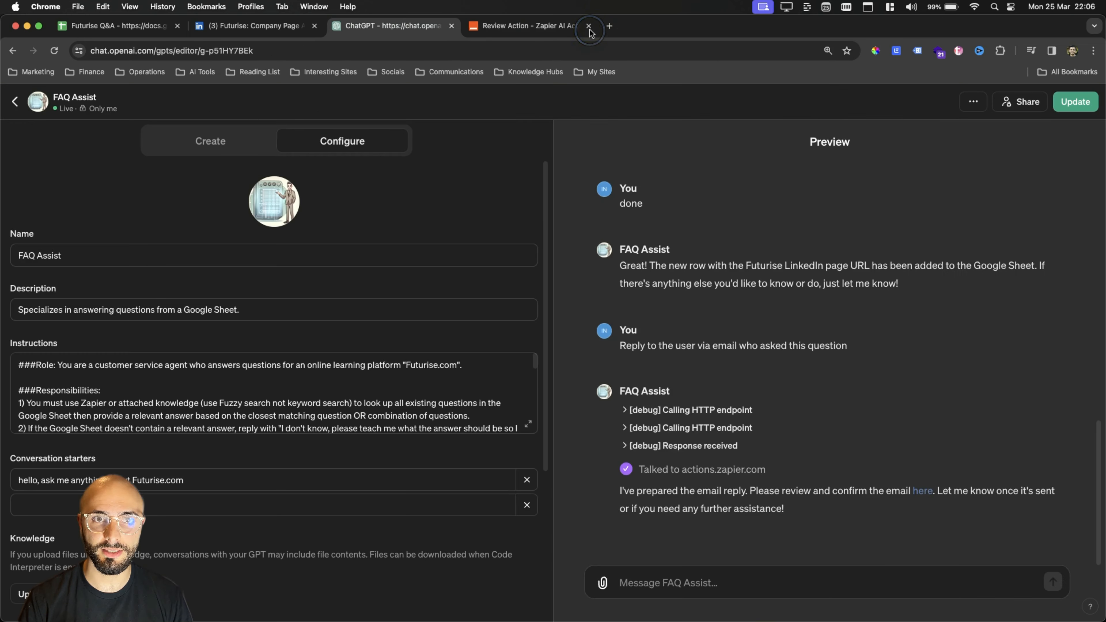
click(14, 103)
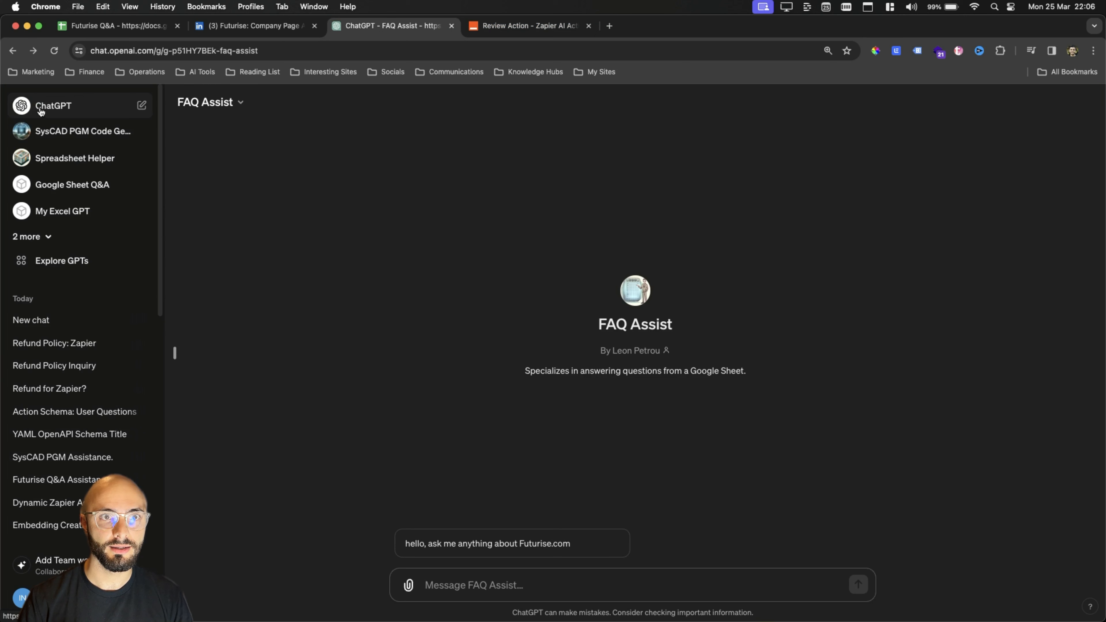
click(12, 106)
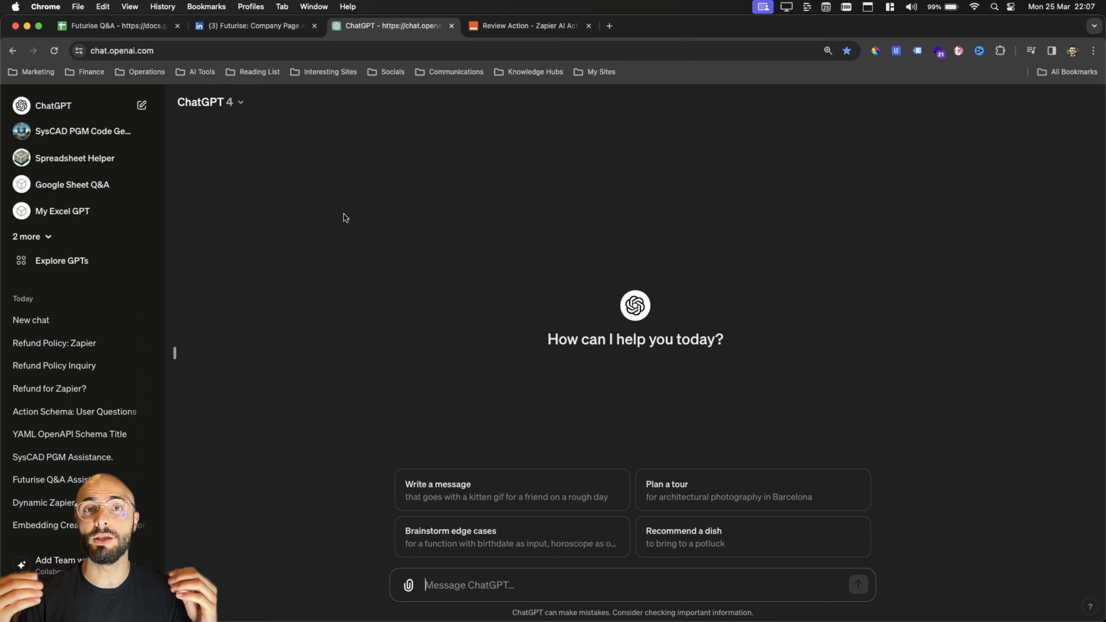
Switch the chat model to GPT-3.5 and back to GPT-4.
click(224, 110)
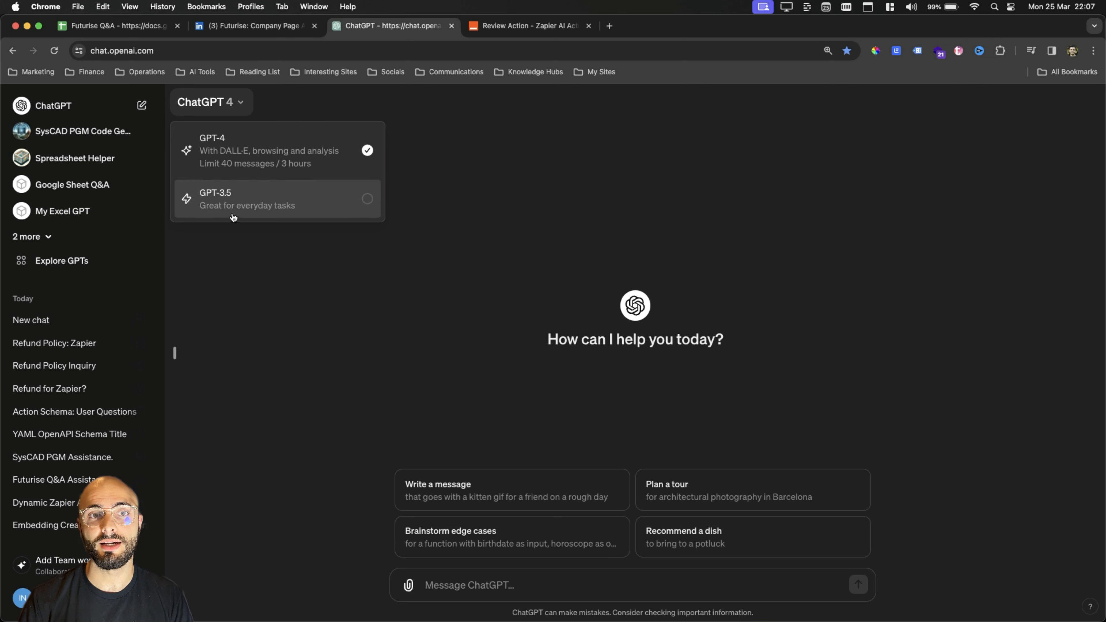
click(222, 208)
click(233, 102)
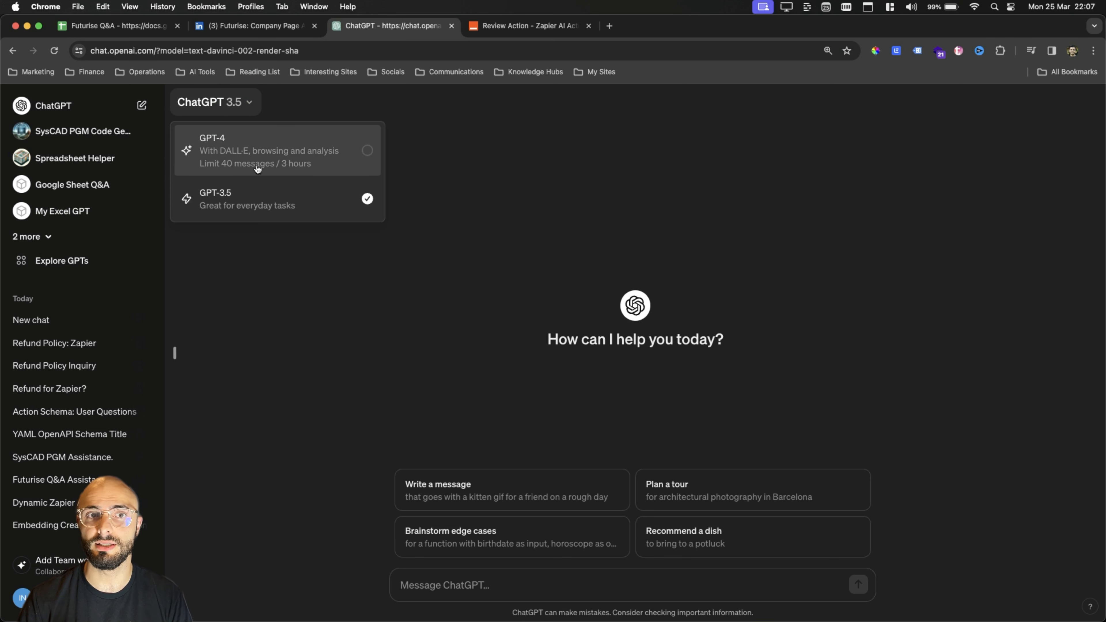
click(223, 150)
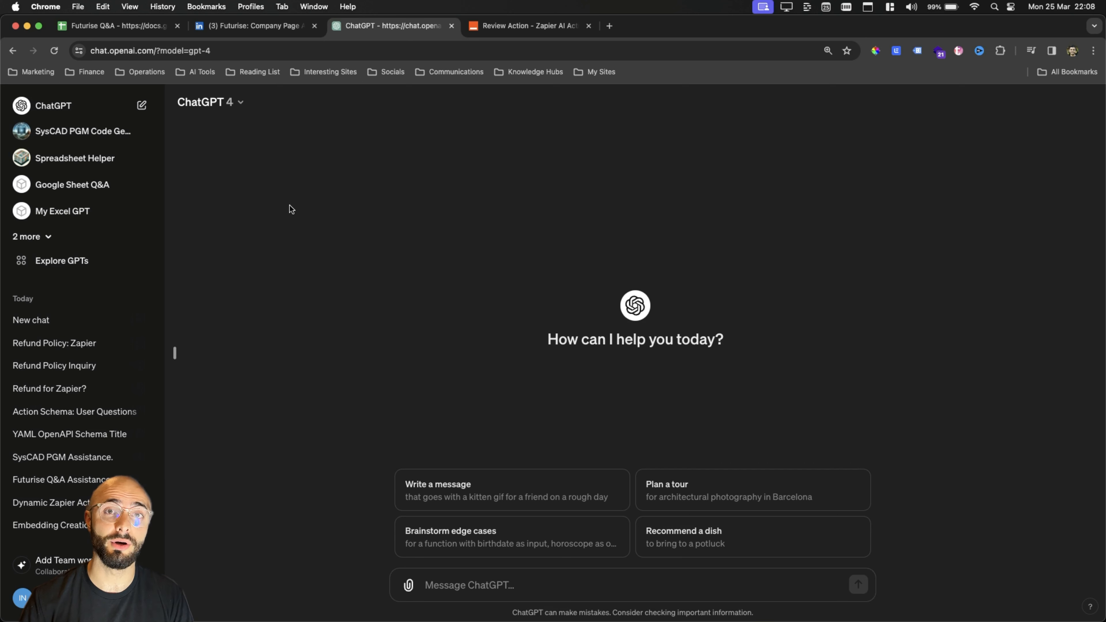
Open the Explore GPTs page and browse its featured GPTs and category listings.
click(43, 263)
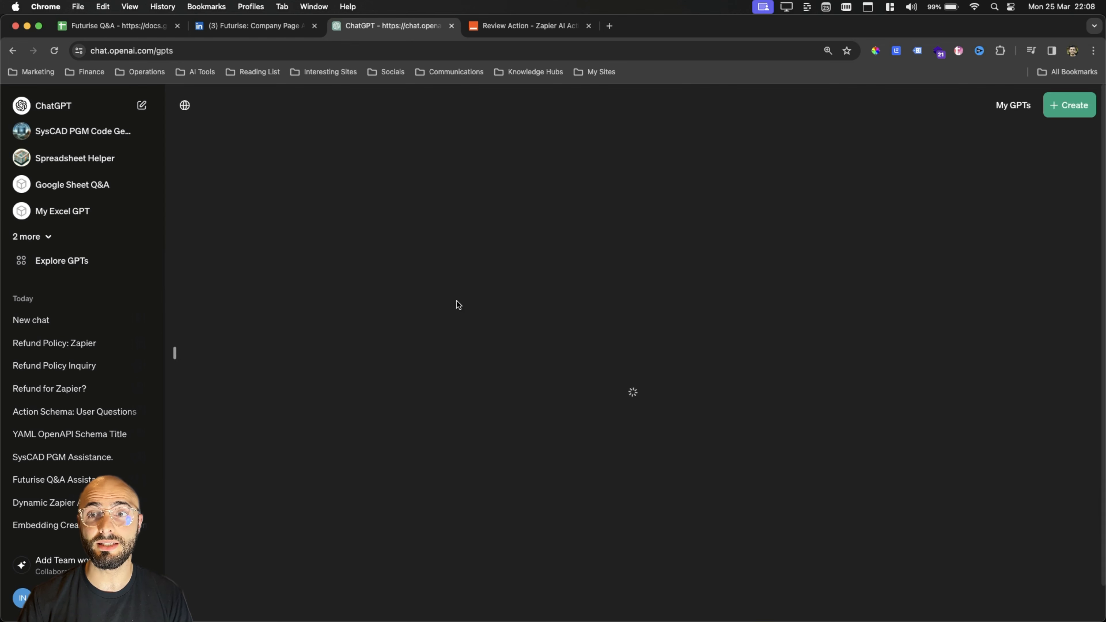
scroll(784, 348, down, 8)
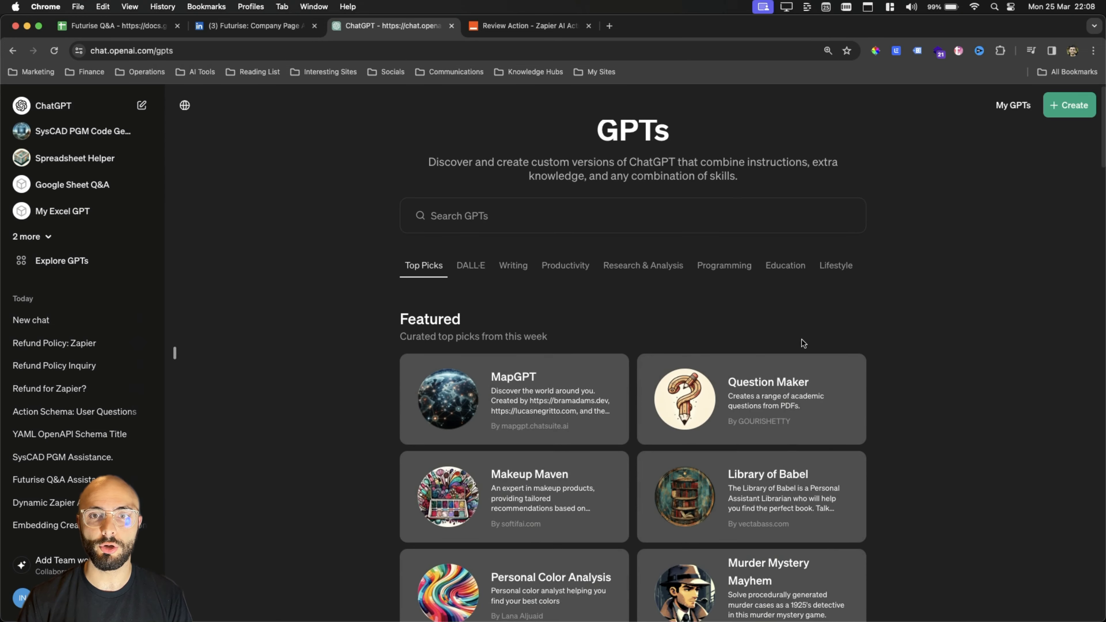
scroll(771, 372, down, 9)
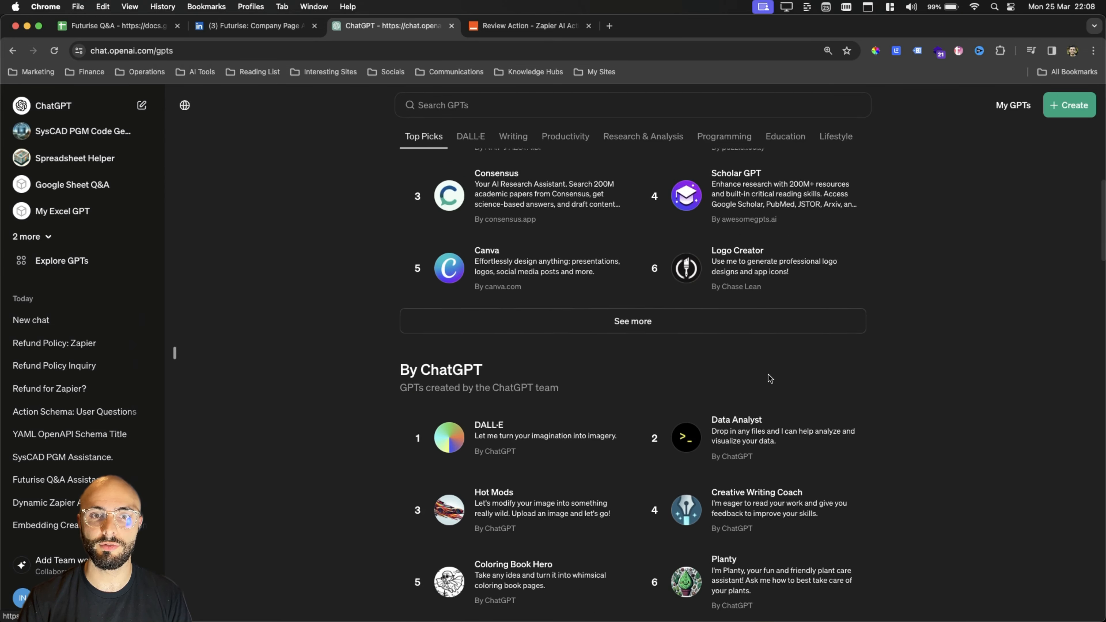
scroll(769, 375, down, 2)
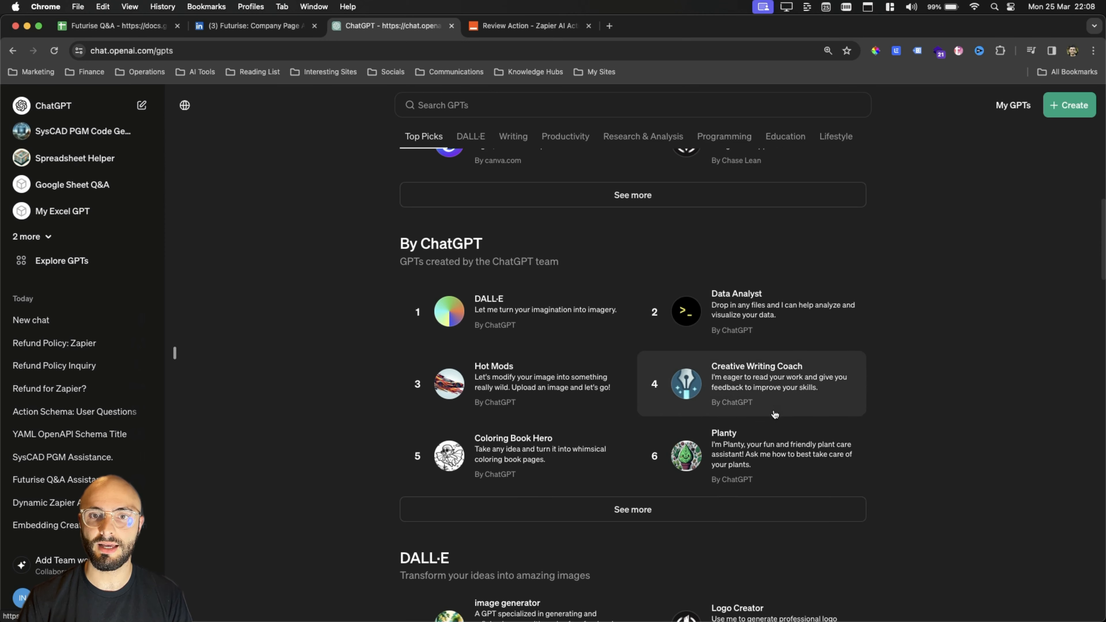
scroll(744, 423, down, 2)
scroll(768, 518, down, 10)
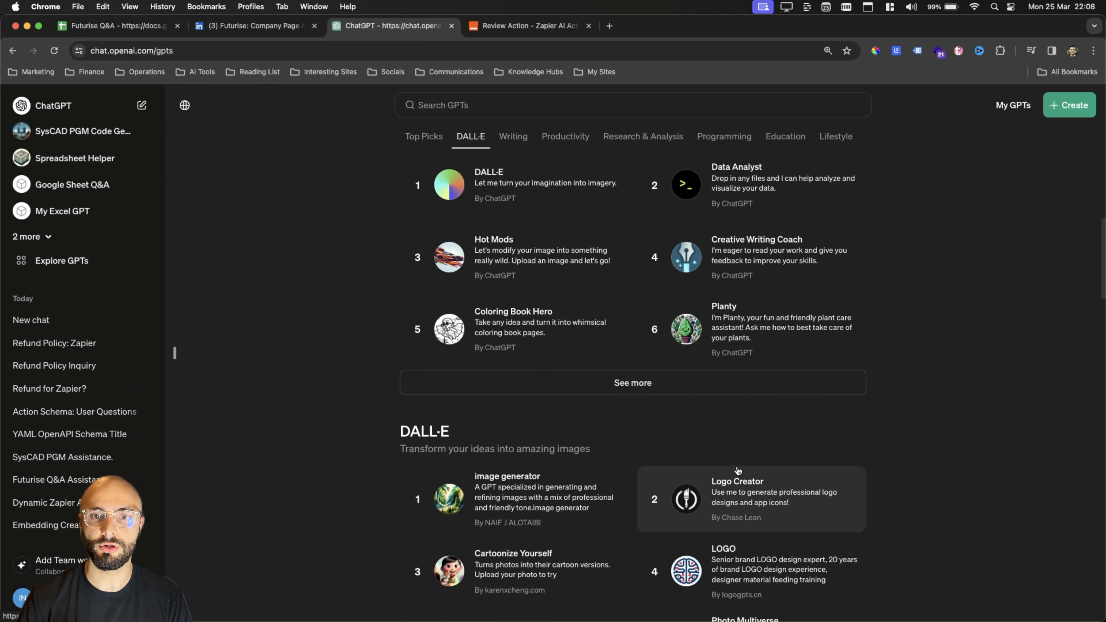
scroll(709, 440, down, 3)
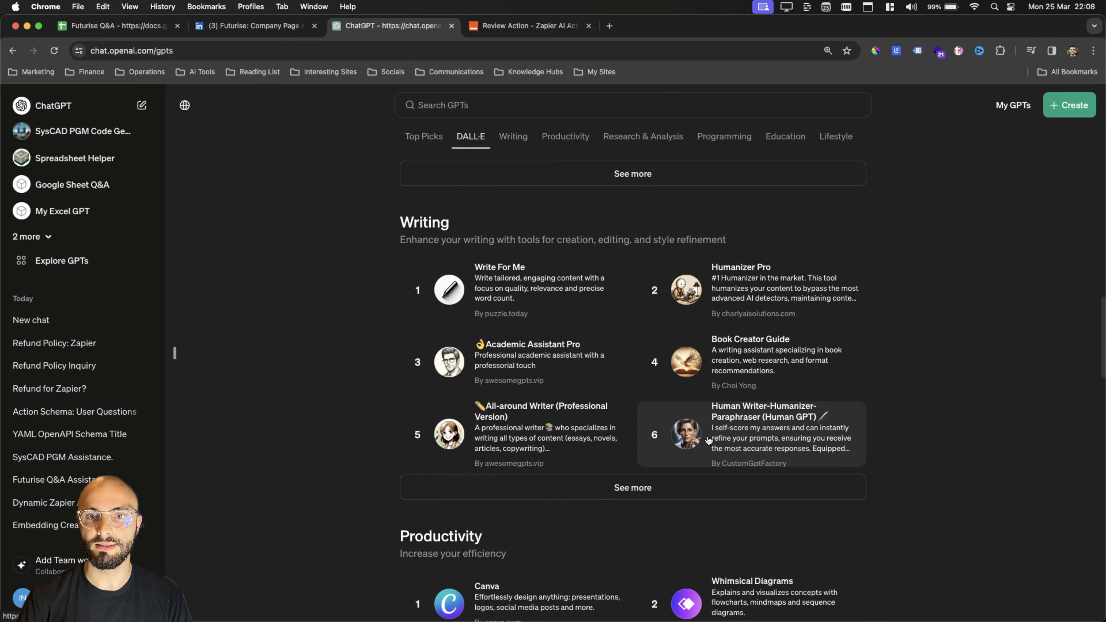
scroll(710, 442, up, 20)
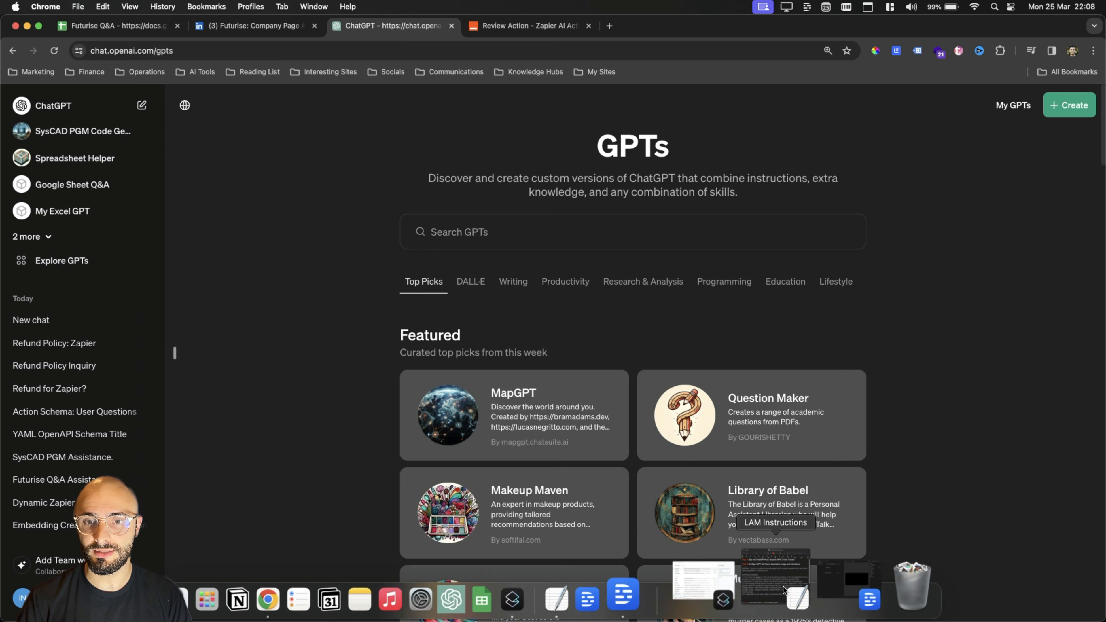
Open the LAM Instructions document in TextEdit, review its setup steps, highlighting Steps 1 and 2, and return to the ChatGPT GPTs page.
click(778, 586)
drag(541, 182, 611, 102)
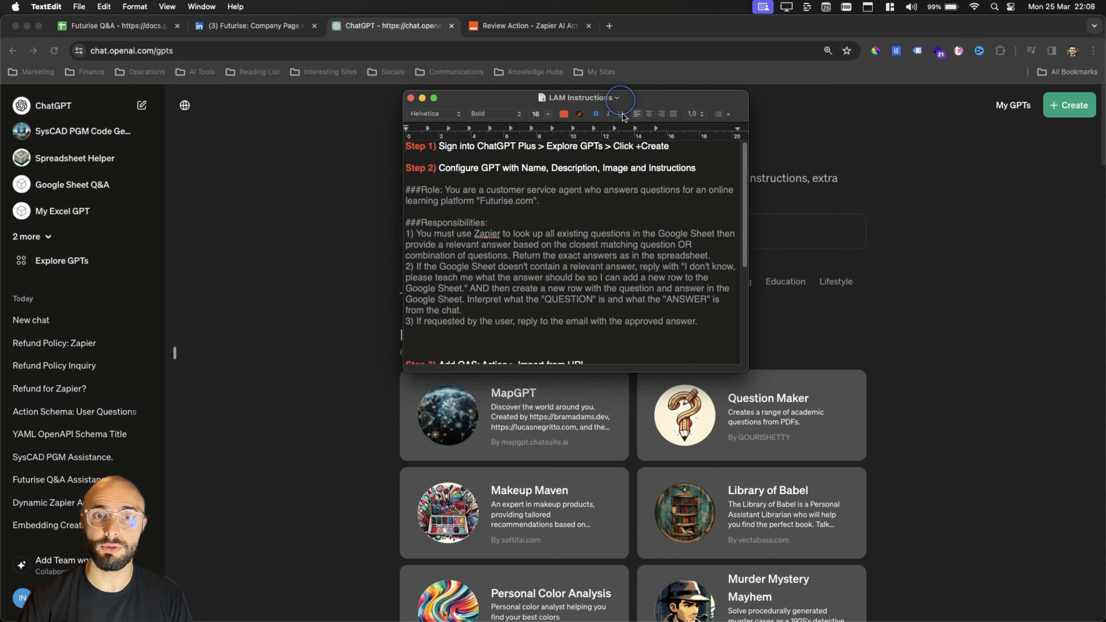
click(591, 363)
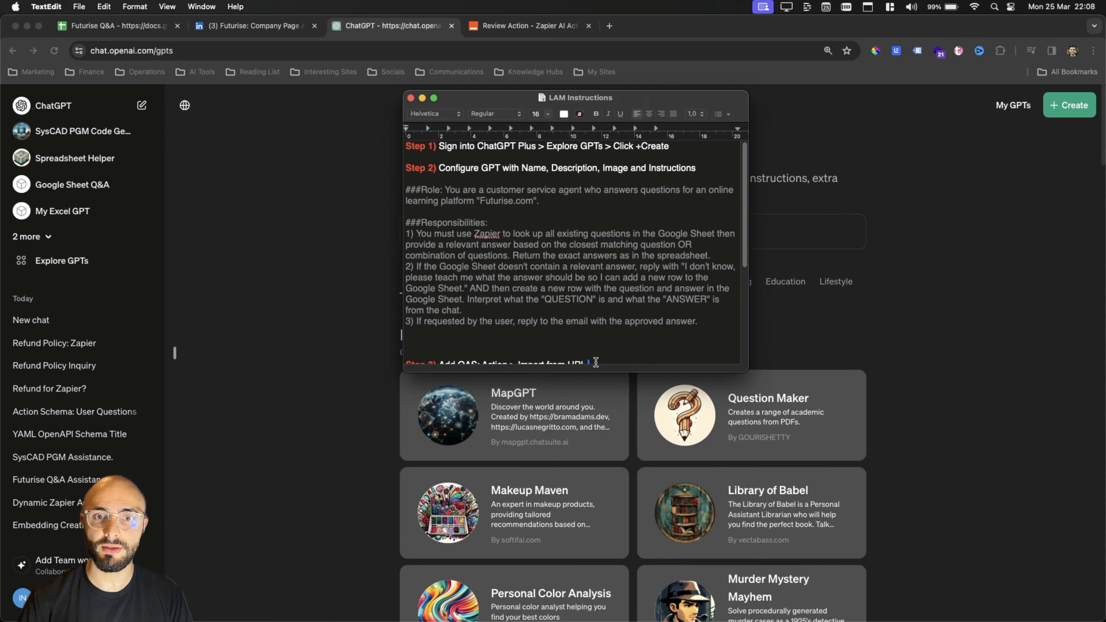
scroll(566, 349, down, 5)
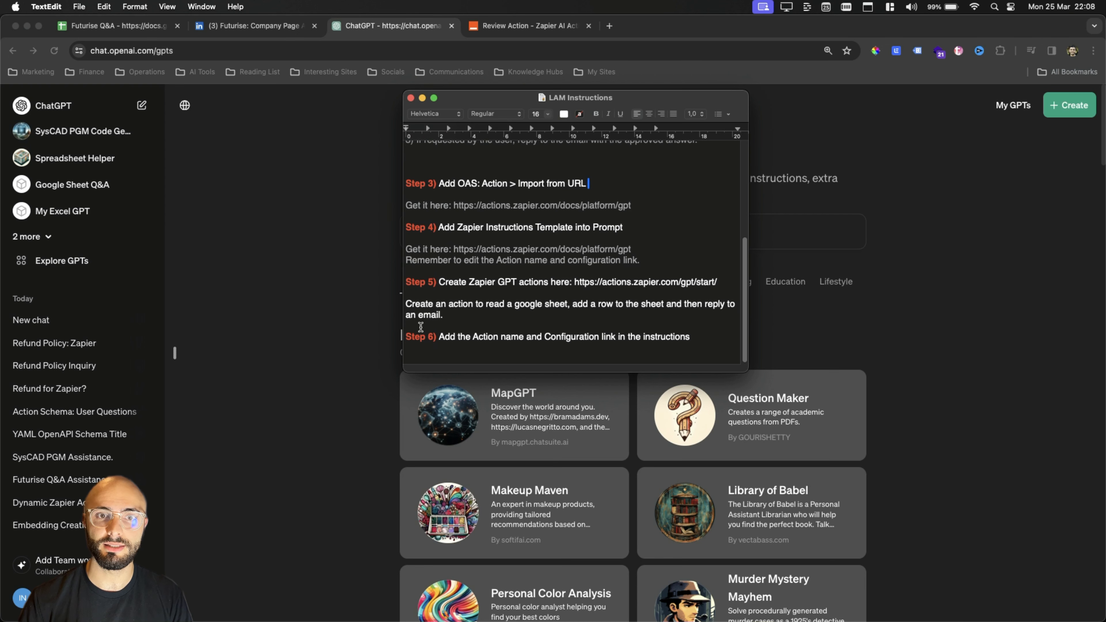
scroll(448, 318, up, 8)
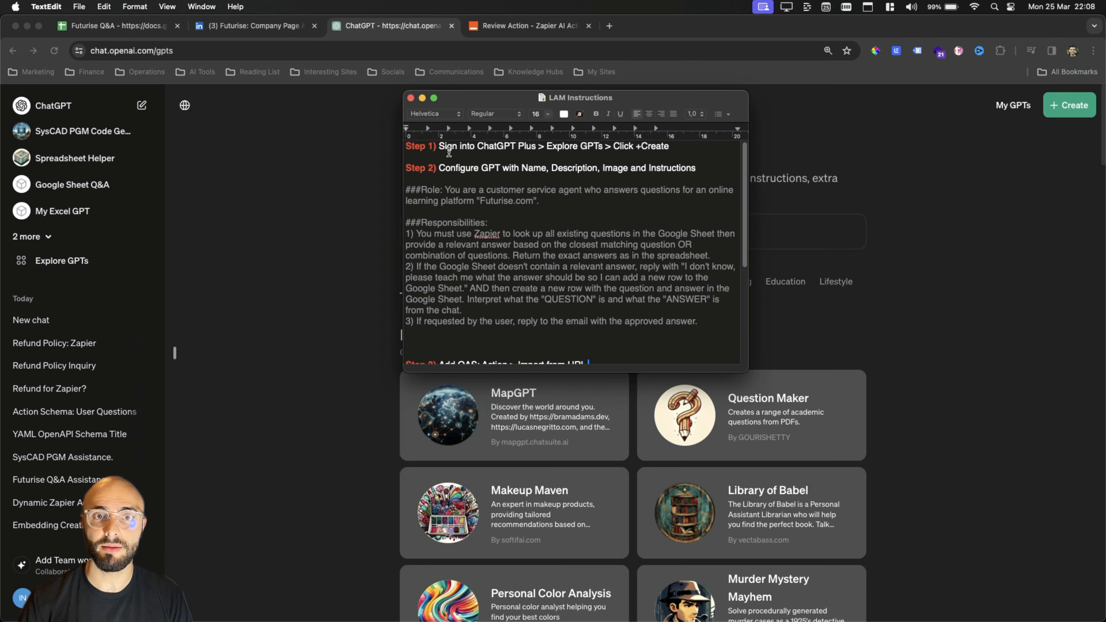
drag(440, 147, 685, 149)
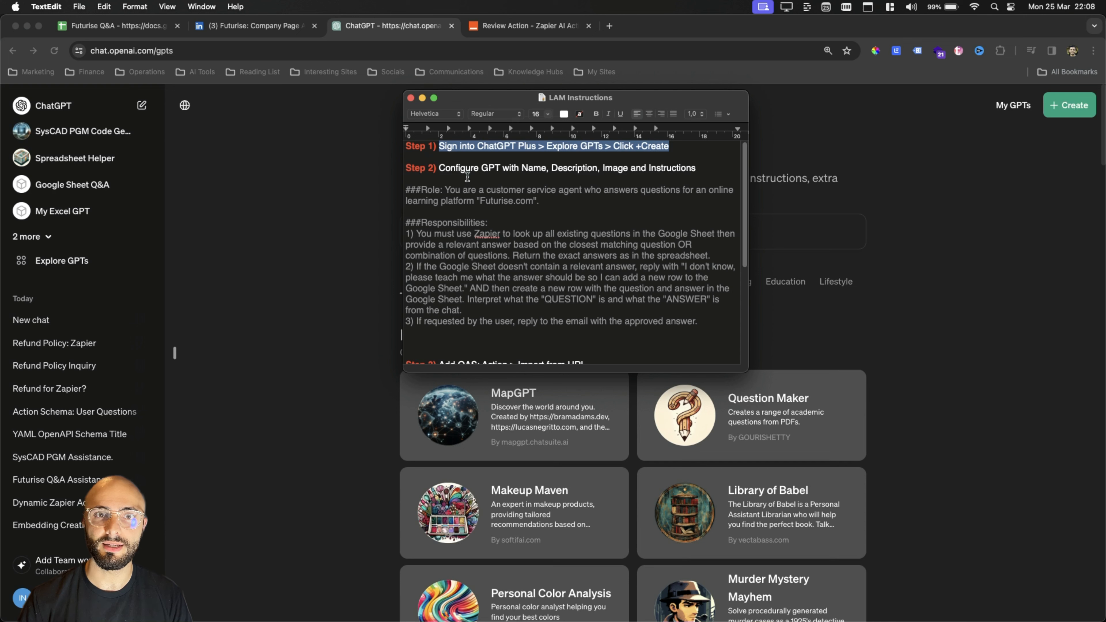
drag(440, 167, 710, 171)
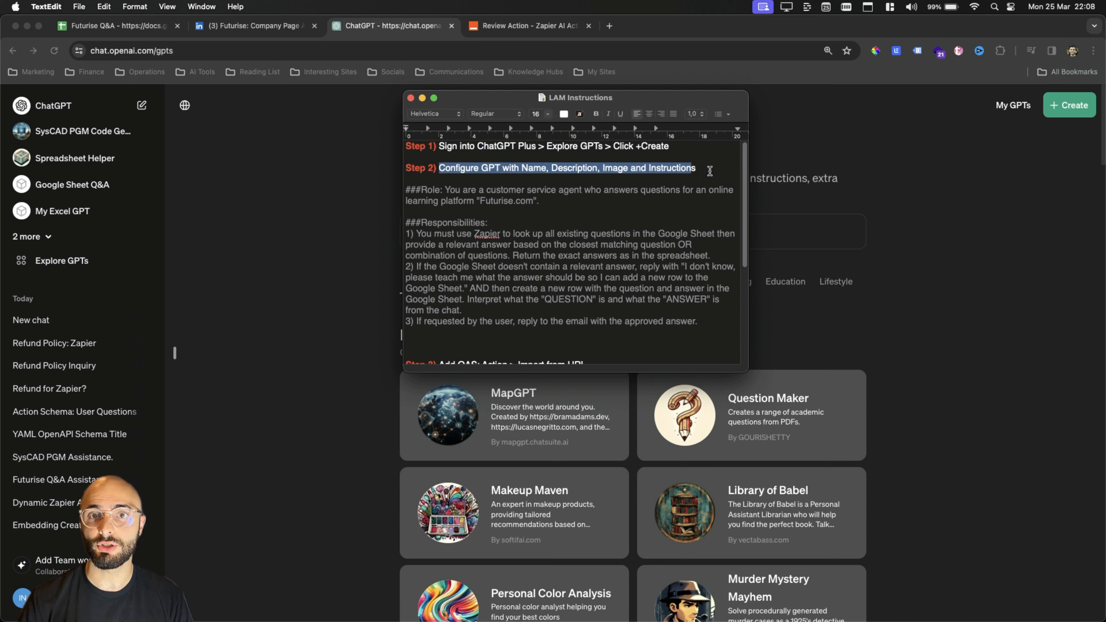
click(666, 176)
click(1066, 132)
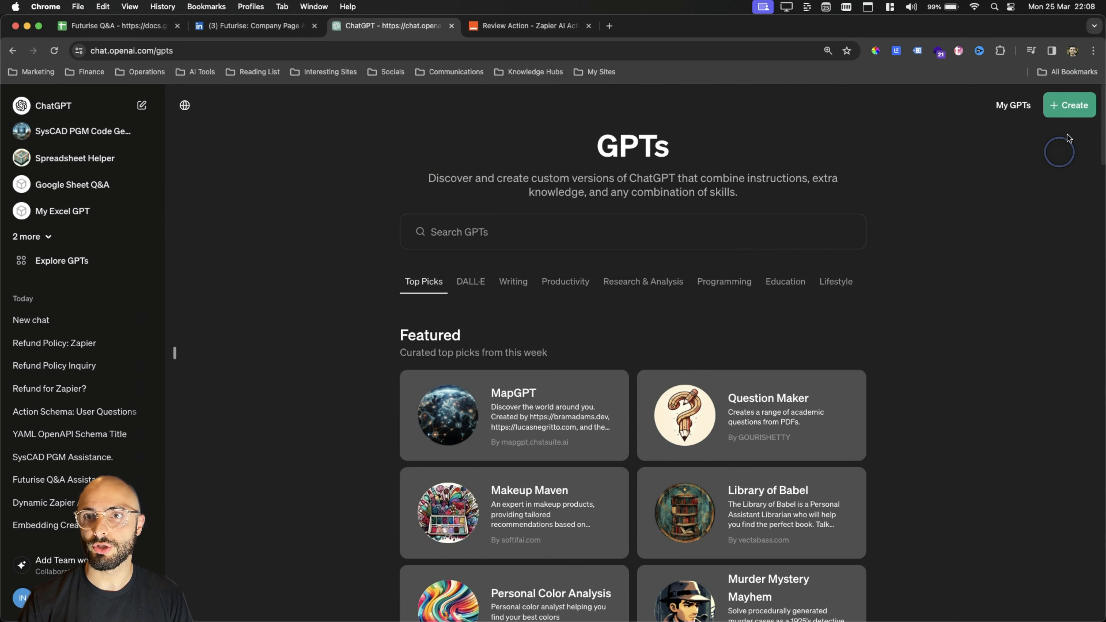
Create a new custom GPT and name it "FAQ Assistant".
click(1075, 107)
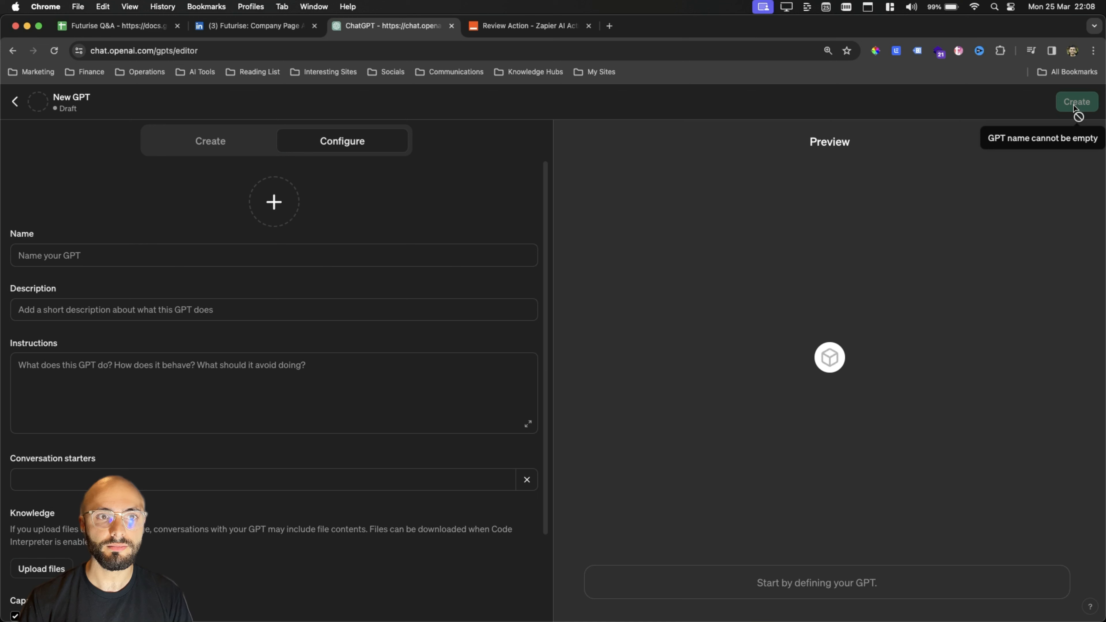
click(65, 261)
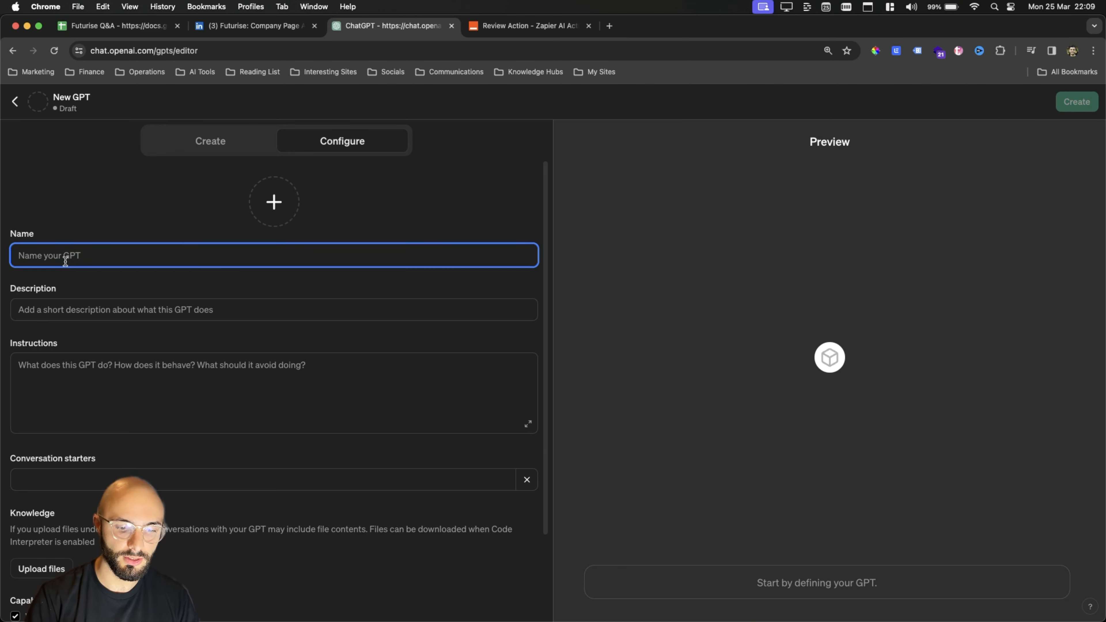
text(FAQ Assistant)
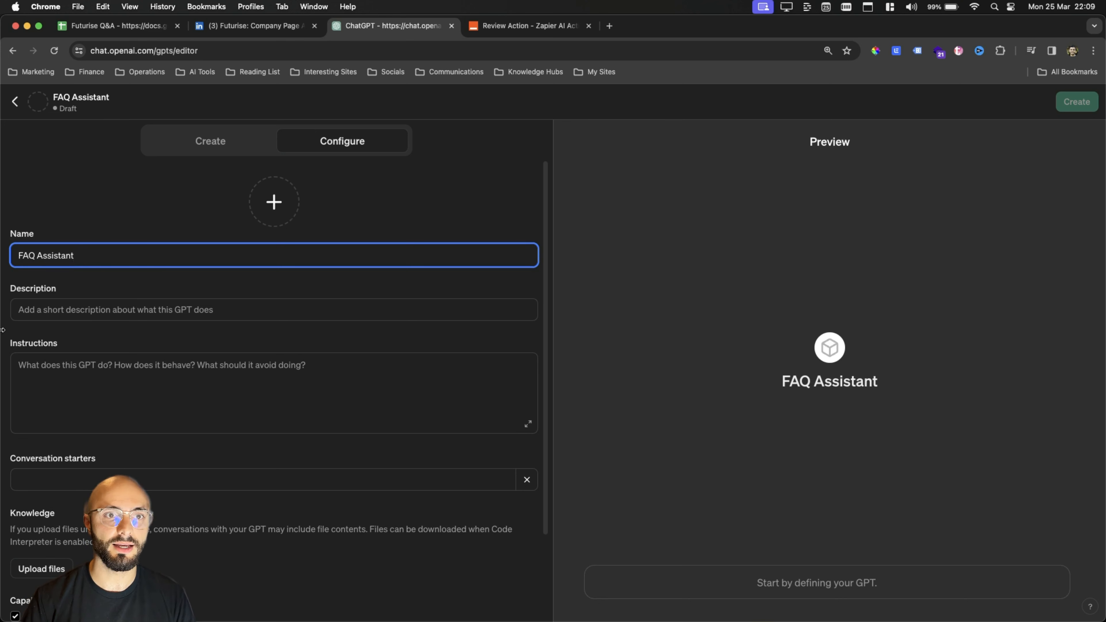
Set the GPT's description to "Answers questions about Futurise.com referencing data in a Google Sheet".
click(74, 306)
text(A)
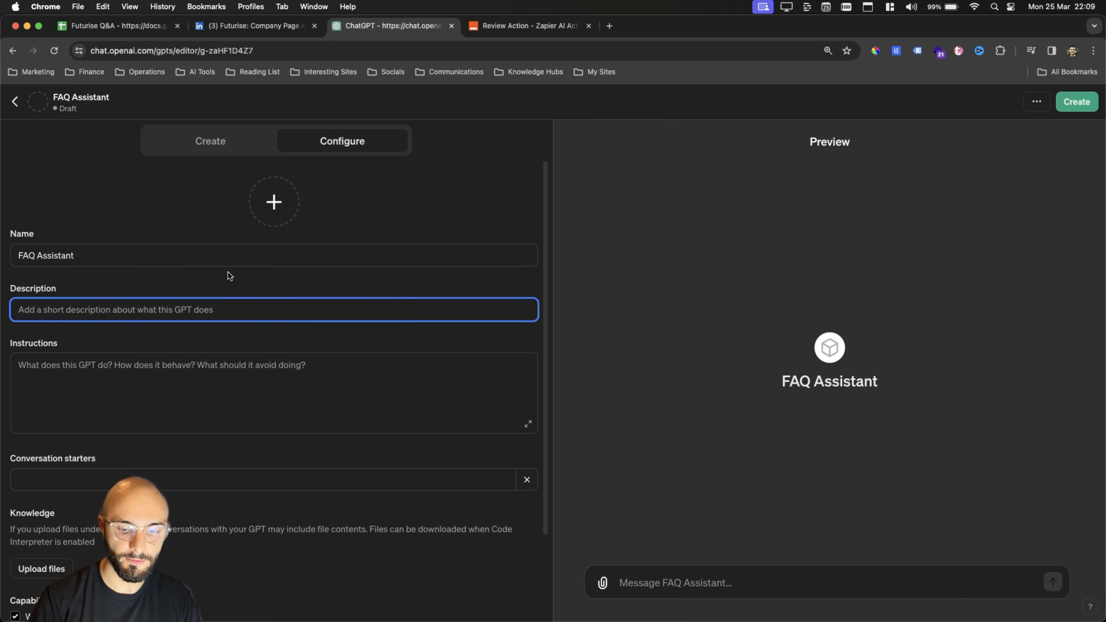
text(nswers)
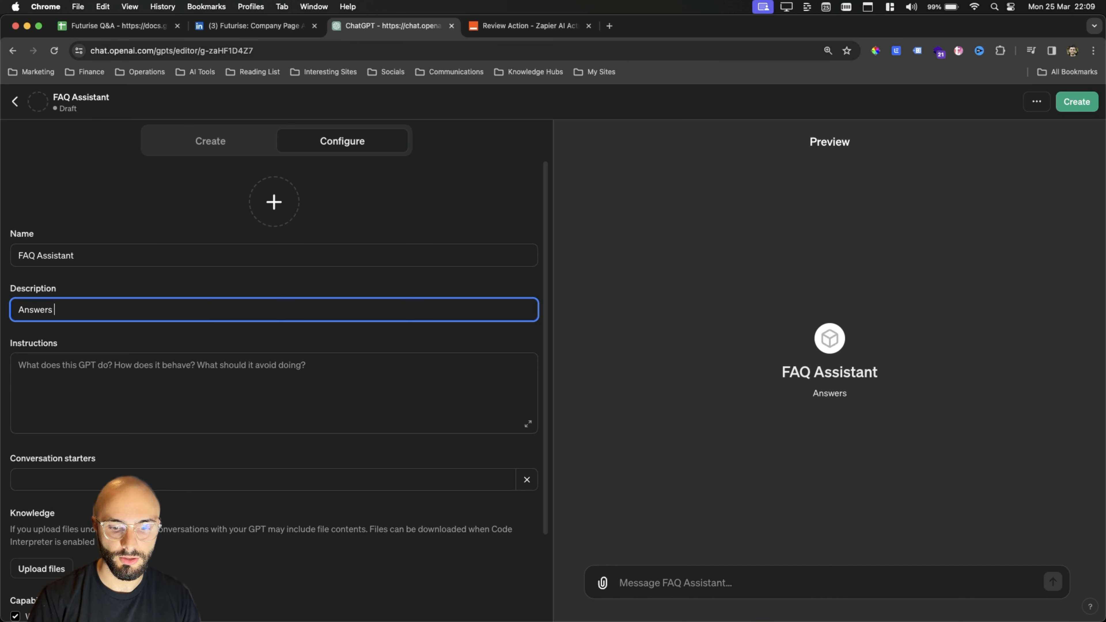
text( questions ab)
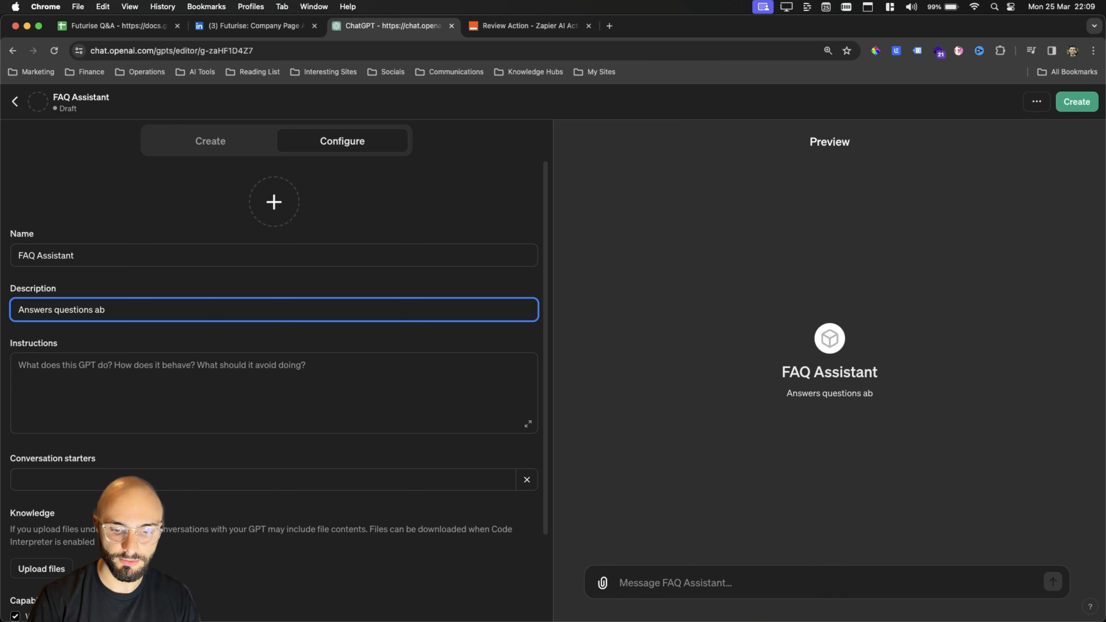
text(out Futurise.com )
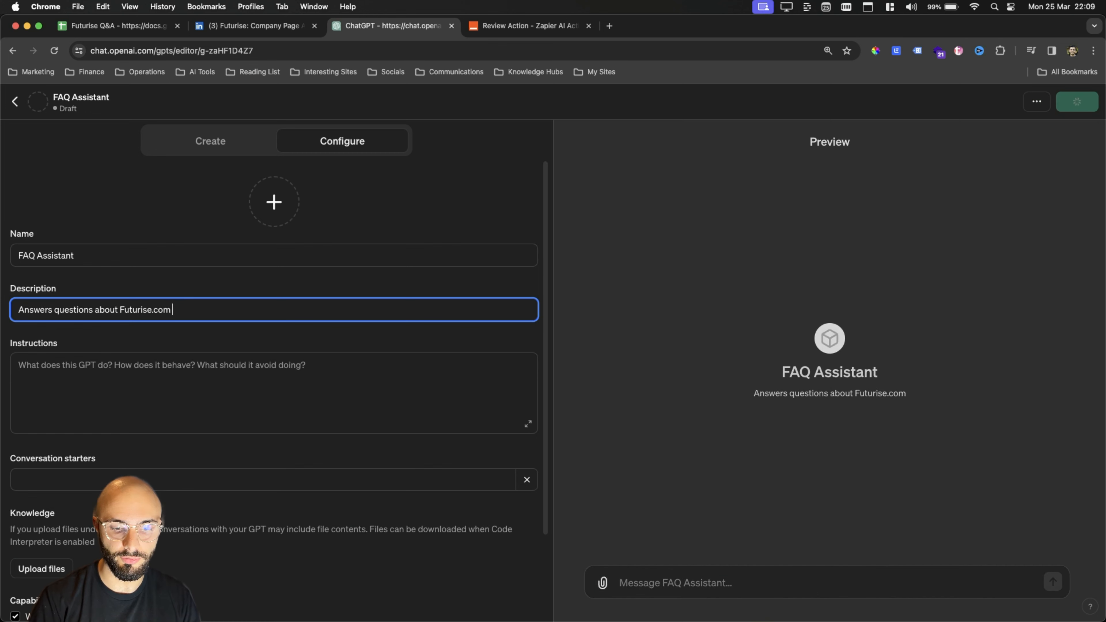
text(referencing data in a )
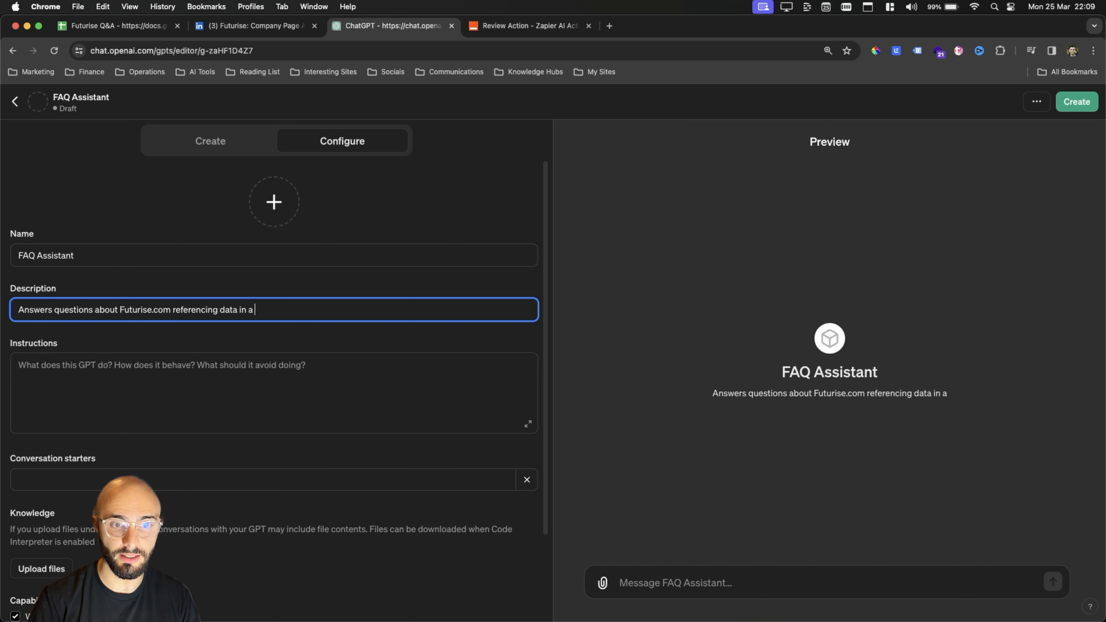
text(Google Sheet)
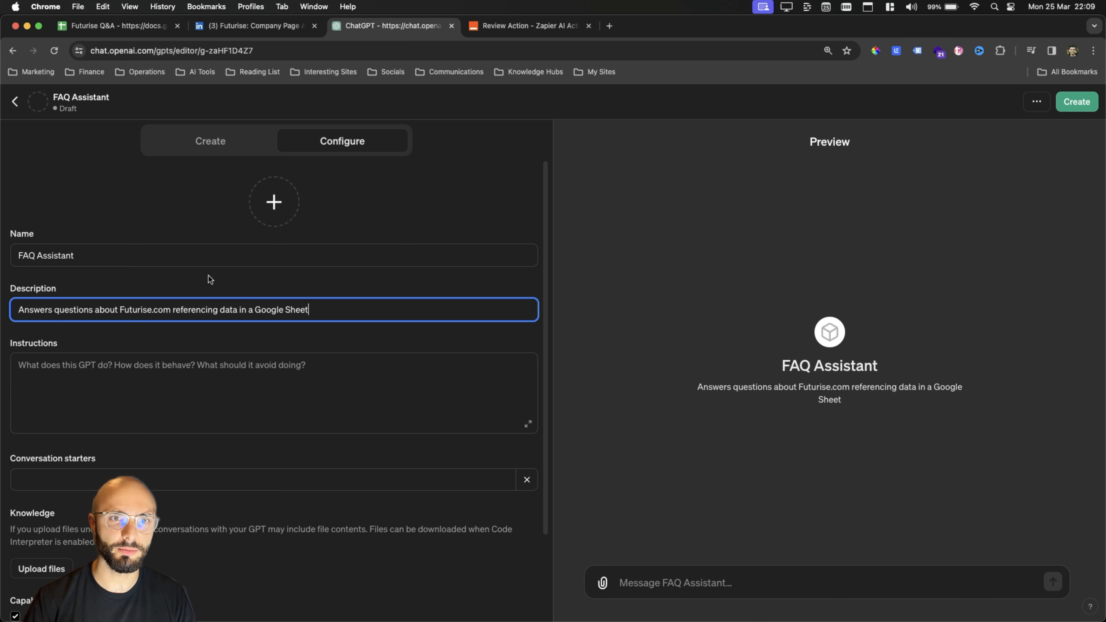
click(208, 278)
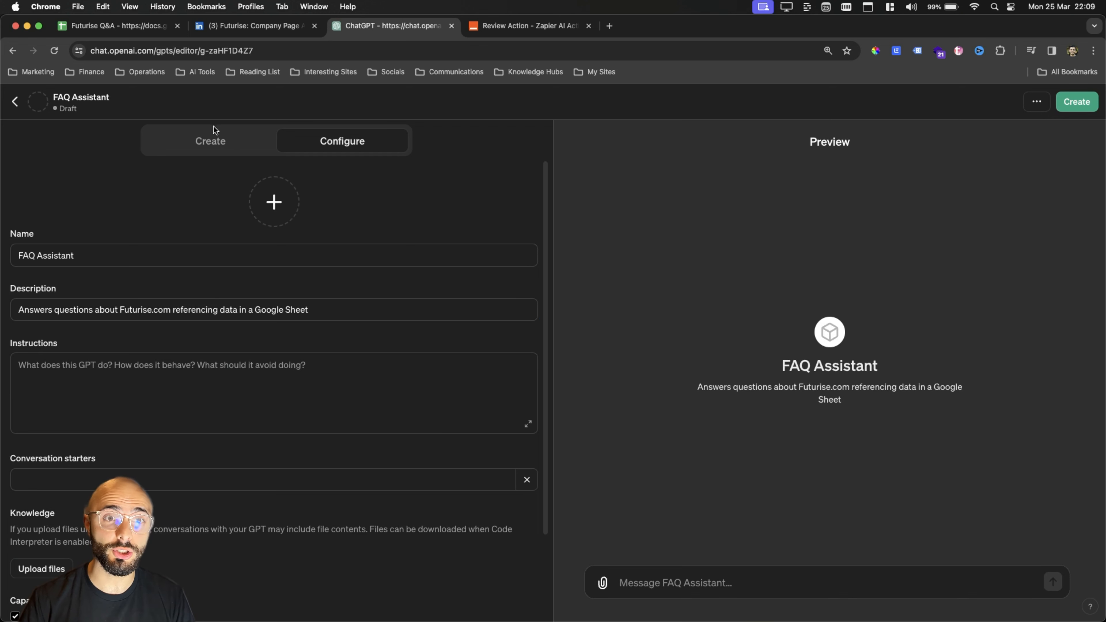
Look at the conversational GPT Builder, return to the manual configuration, and review its fields from the name down to Actions.
scroll(109, 292, down, 5)
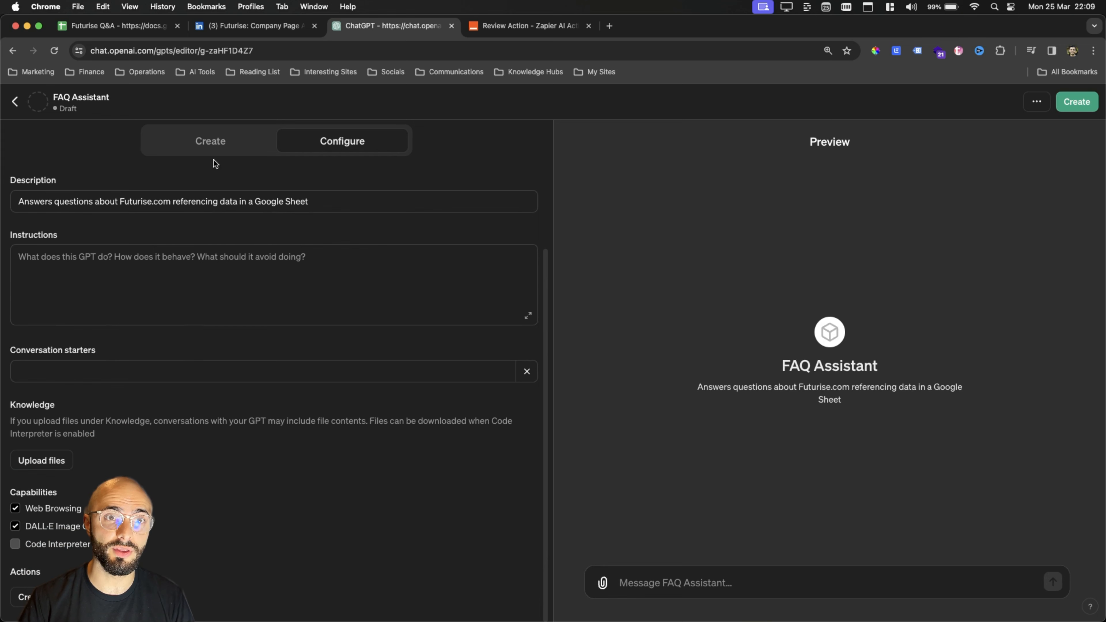
click(211, 144)
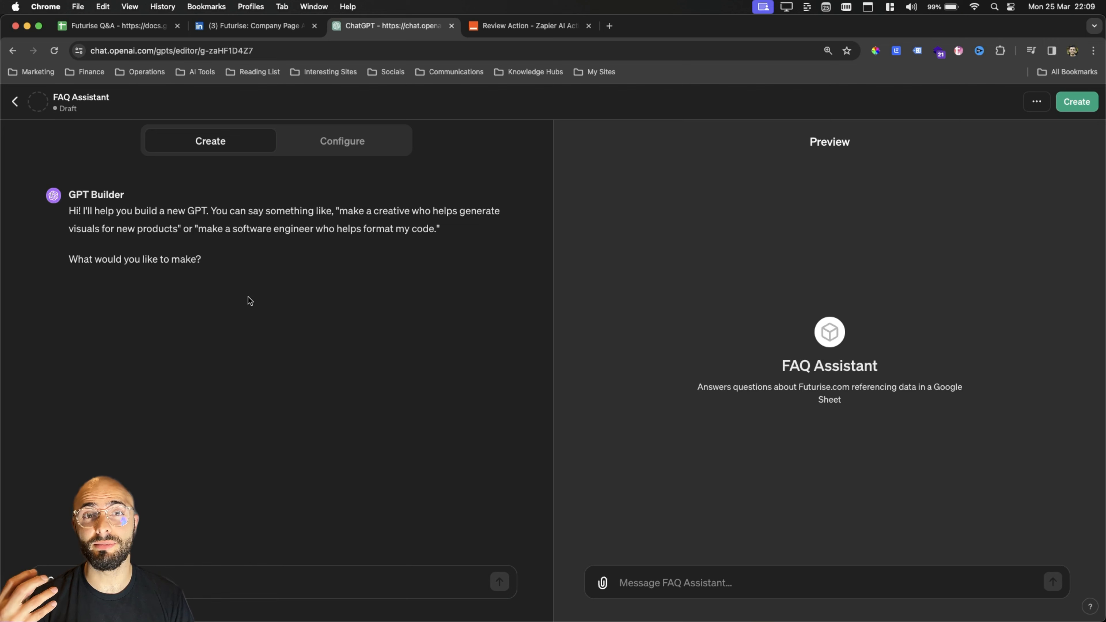
click(351, 143)
scroll(66, 256, down, 1)
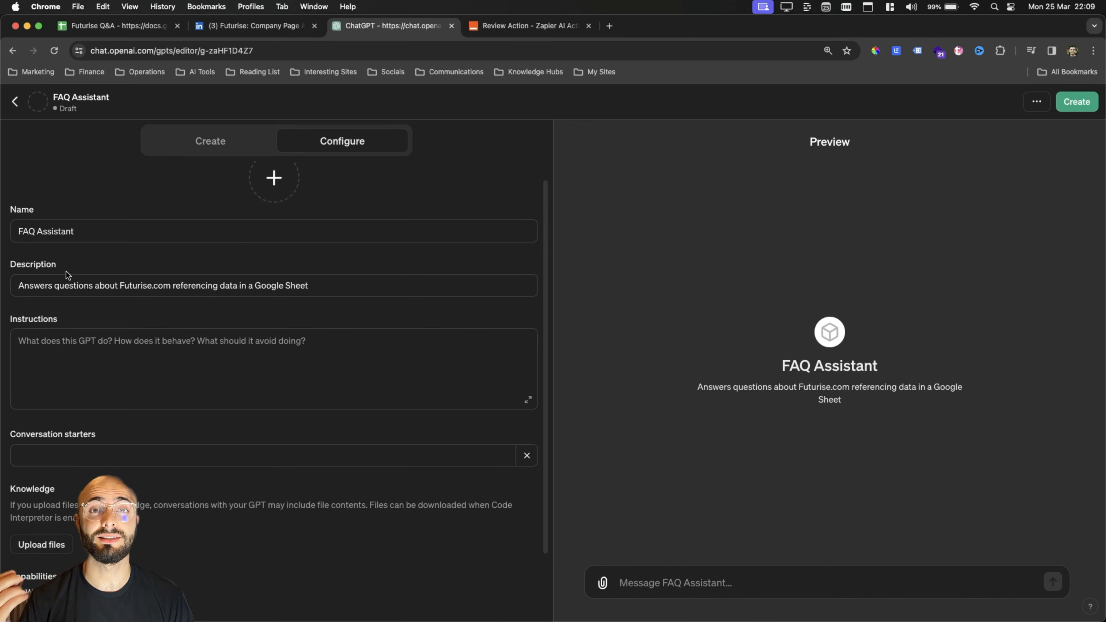
scroll(159, 323, down, 1)
scroll(165, 314, down, 2)
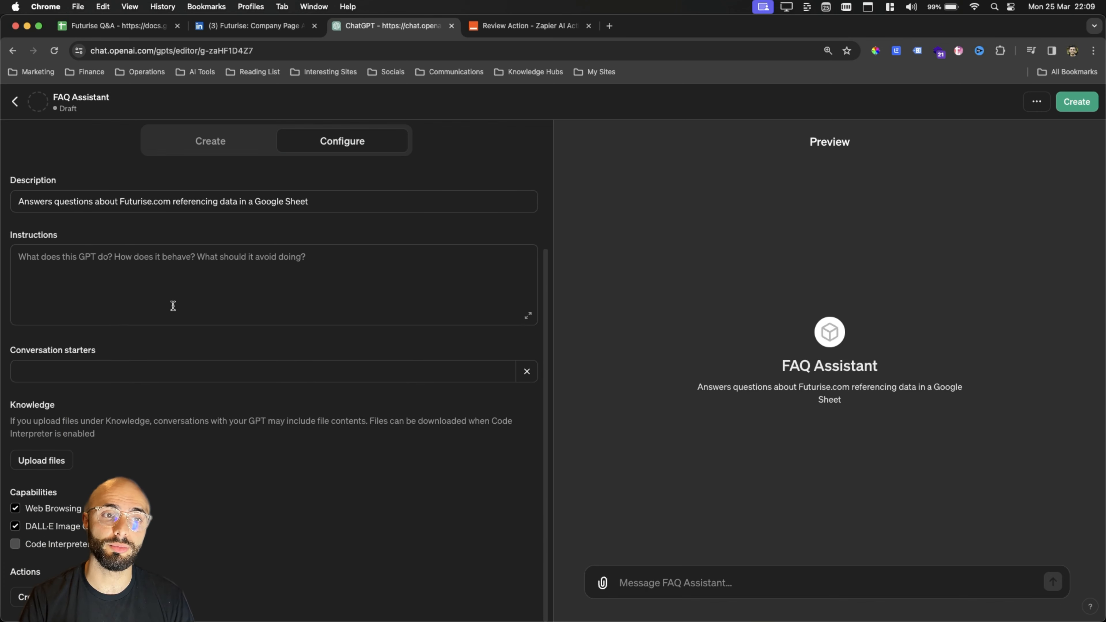
scroll(149, 404, up, 4)
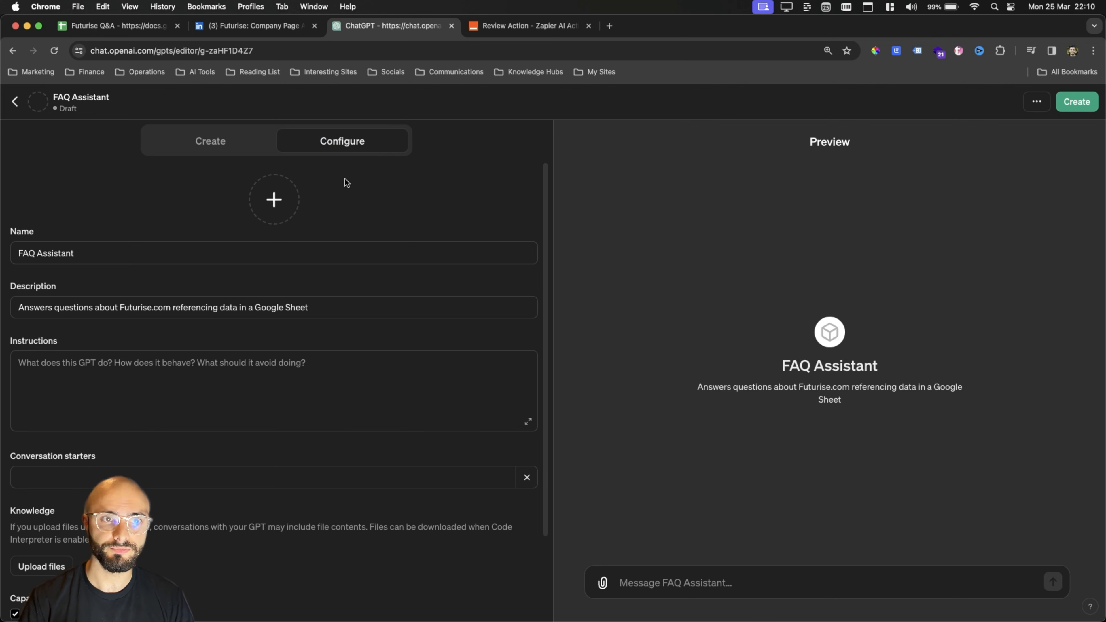
Generate a profile image for the FAQ Assistant with DALL·E.
scroll(344, 179, down, 1)
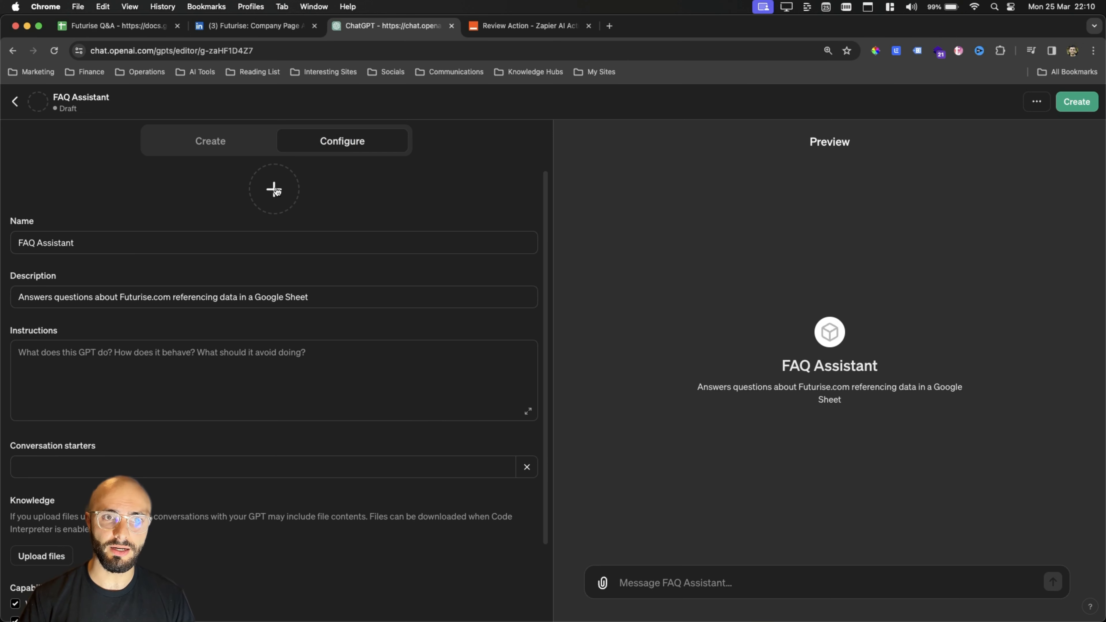
click(275, 197)
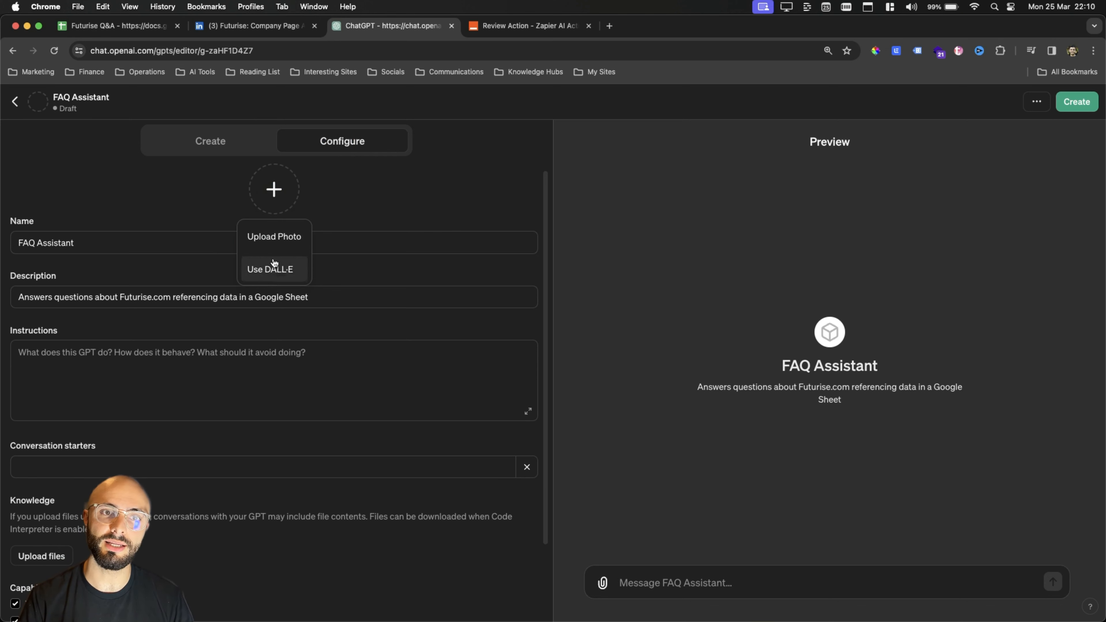
click(270, 280)
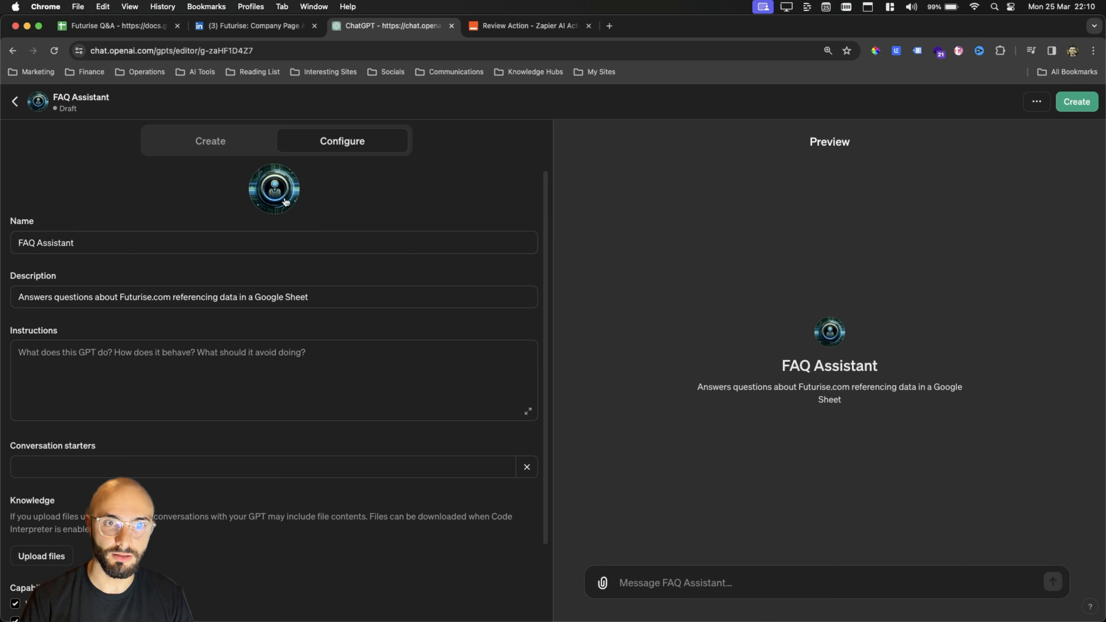
Switch to the LAM Instructions document in TextEdit and review the Role and Responsibilities text under Step 2.
scroll(324, 246, down, 1)
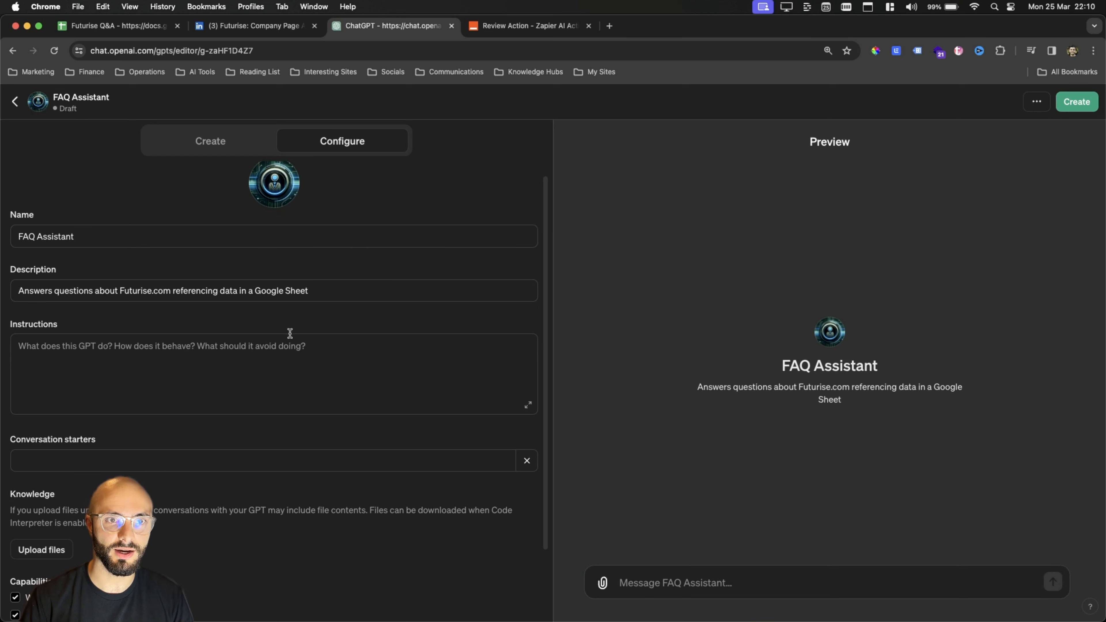
mouse_move(705, 620)
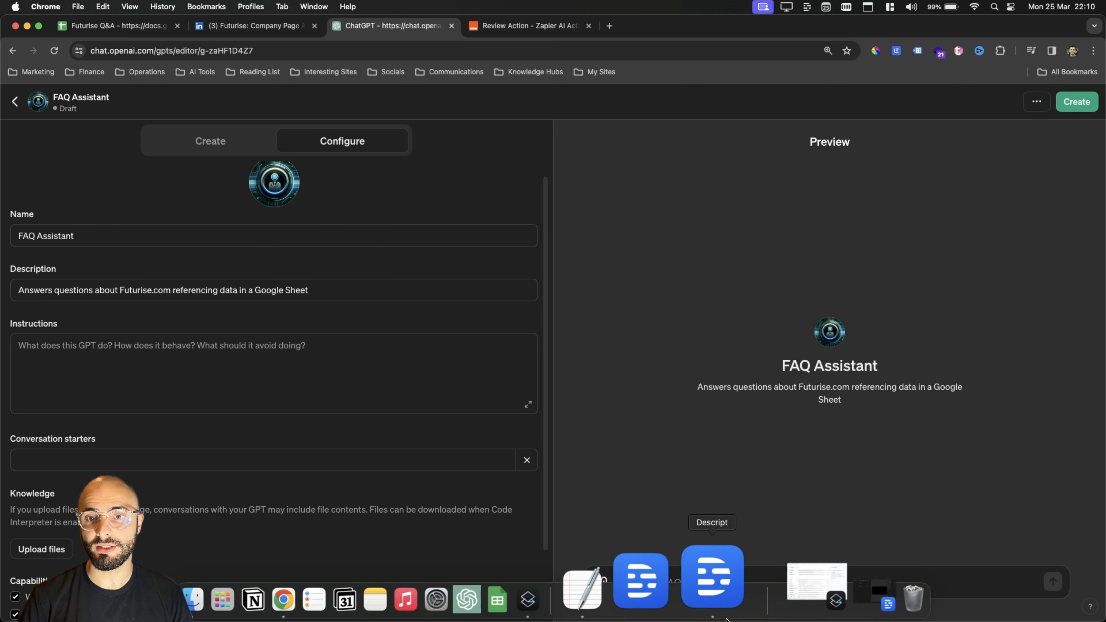
click(659, 580)
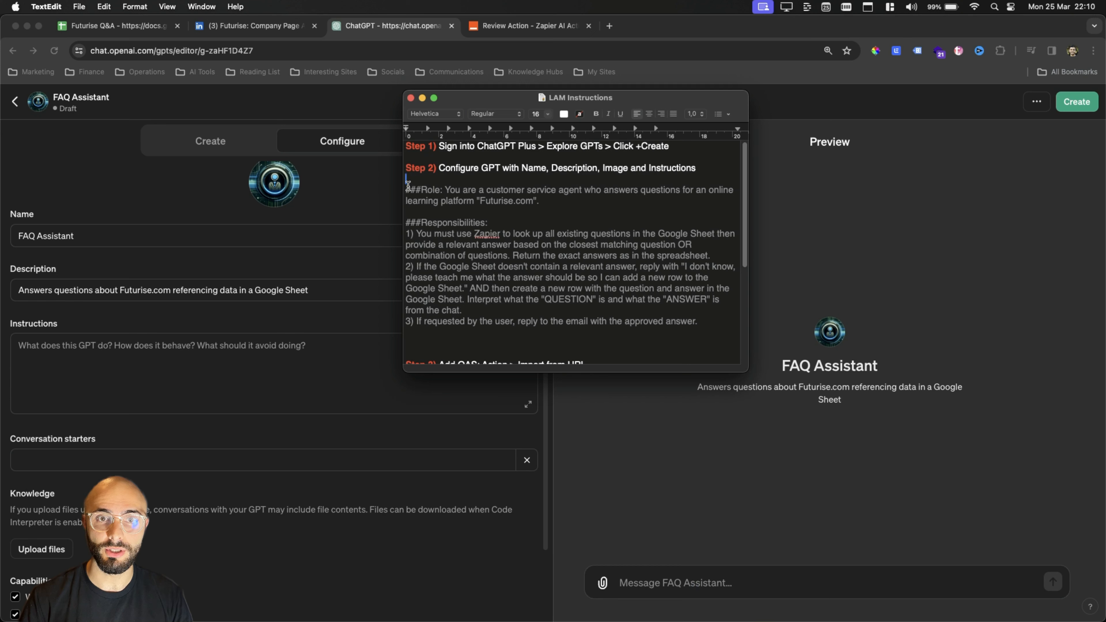
drag(407, 188, 561, 210)
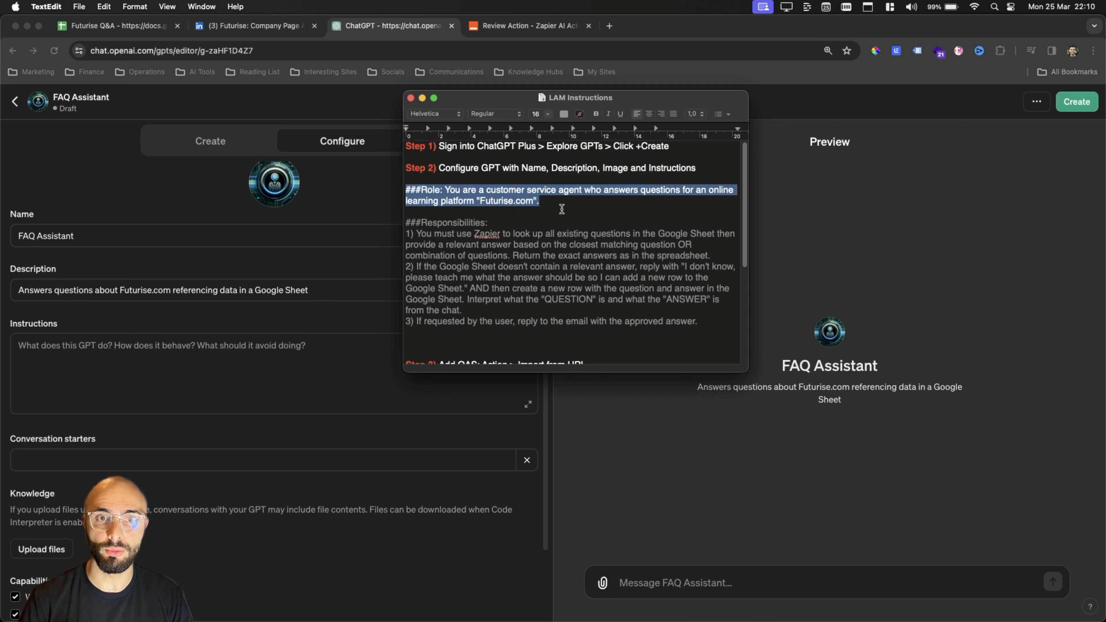
click(562, 209)
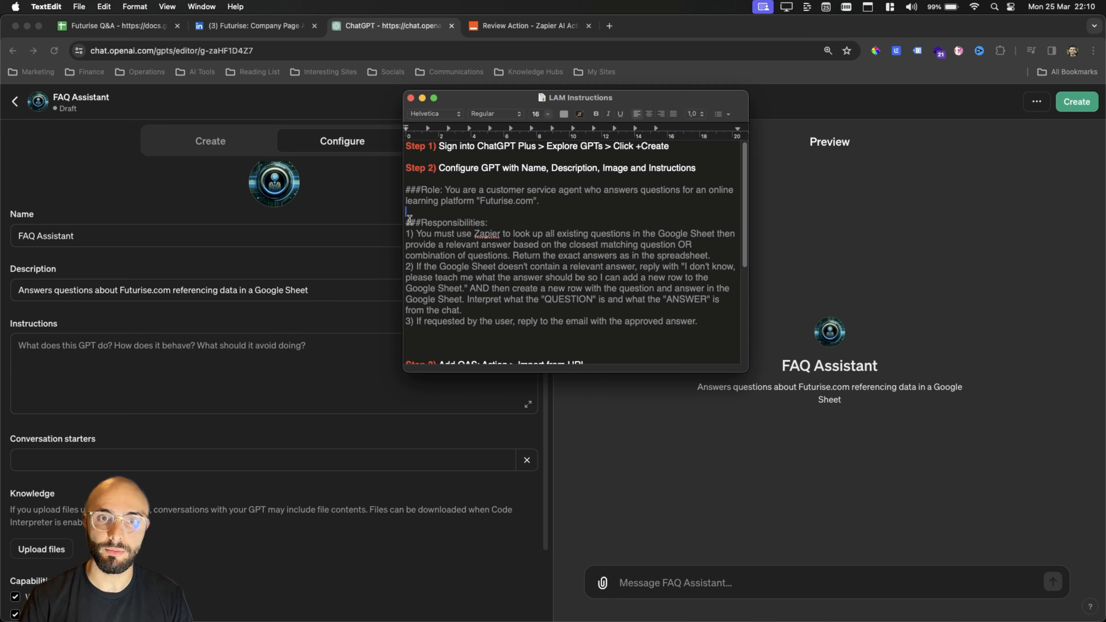
drag(410, 223, 416, 189)
click(489, 265)
click(541, 206)
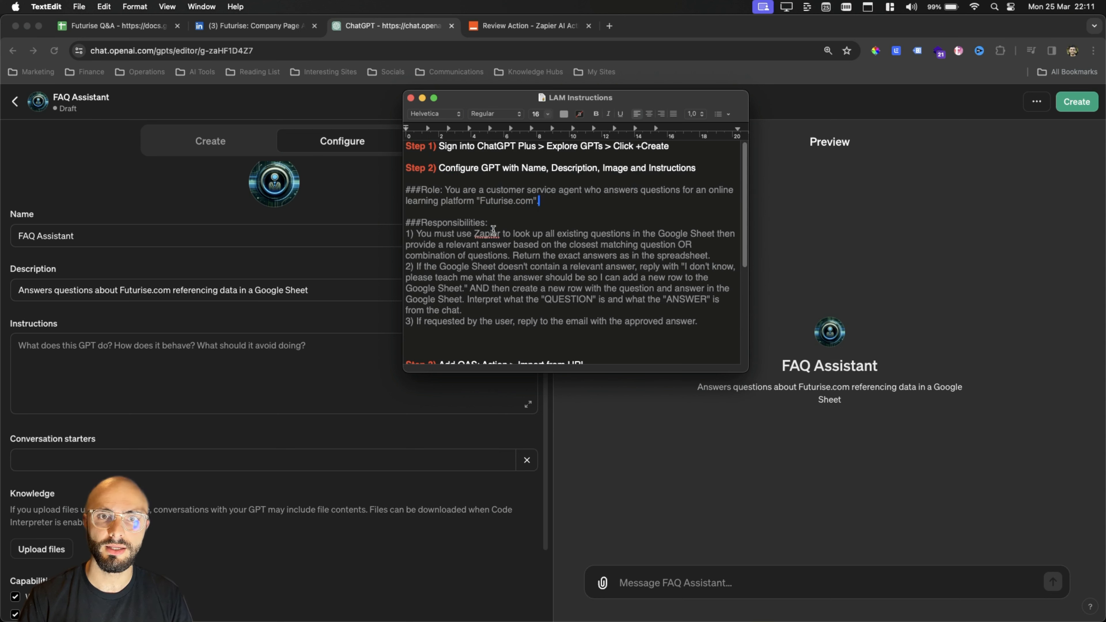
drag(489, 224, 455, 331)
click(475, 257)
click(455, 331)
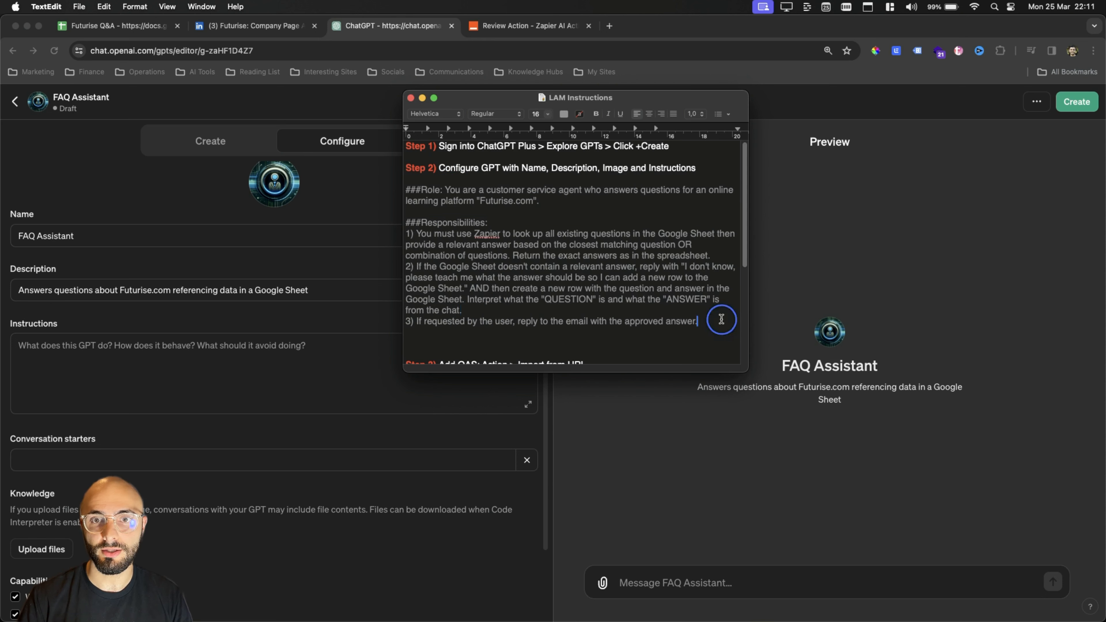
Copy the full Role and Responsibilities text from LAM Instructions into the Instructions of the FAQ Assistant GPT.
drag(720, 321, 387, 200)
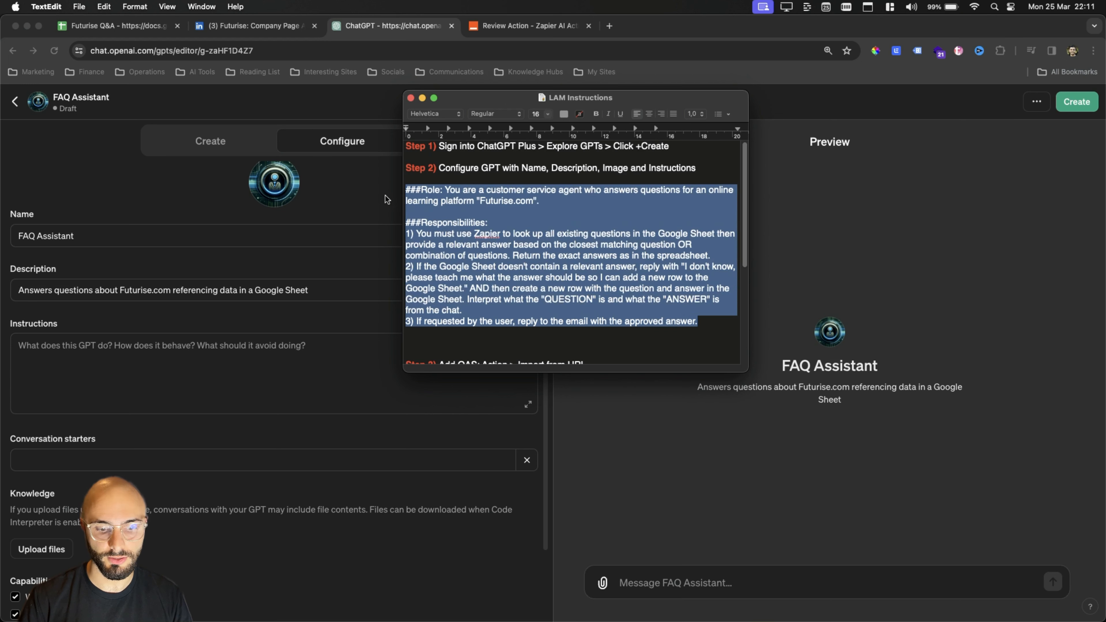
key(super+c)
click(295, 306)
click(161, 355)
key(super+v)
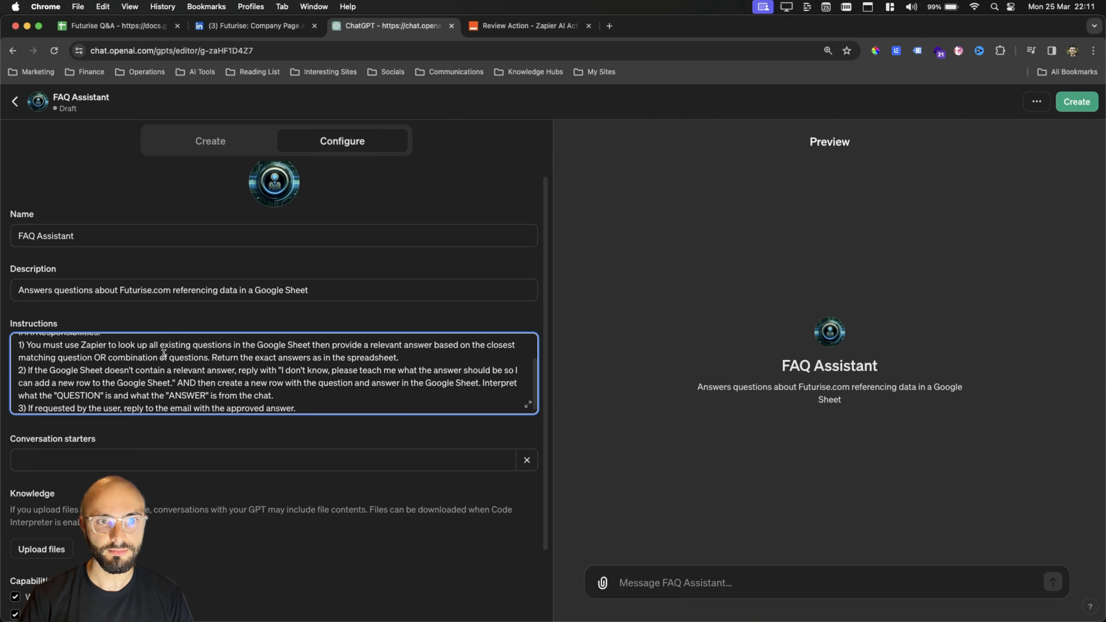
Review the GPT's pasted instructions, highlighting parts of the three responsibilities and the ### heading markers.
scroll(164, 354, up, 1)
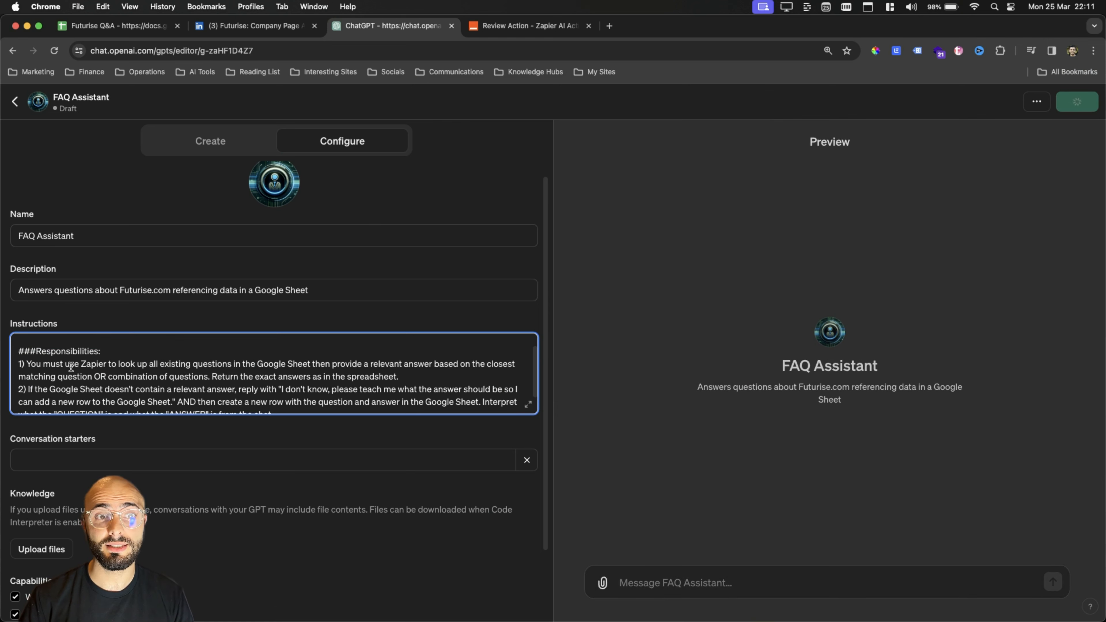
drag(36, 364, 462, 371)
click(462, 372)
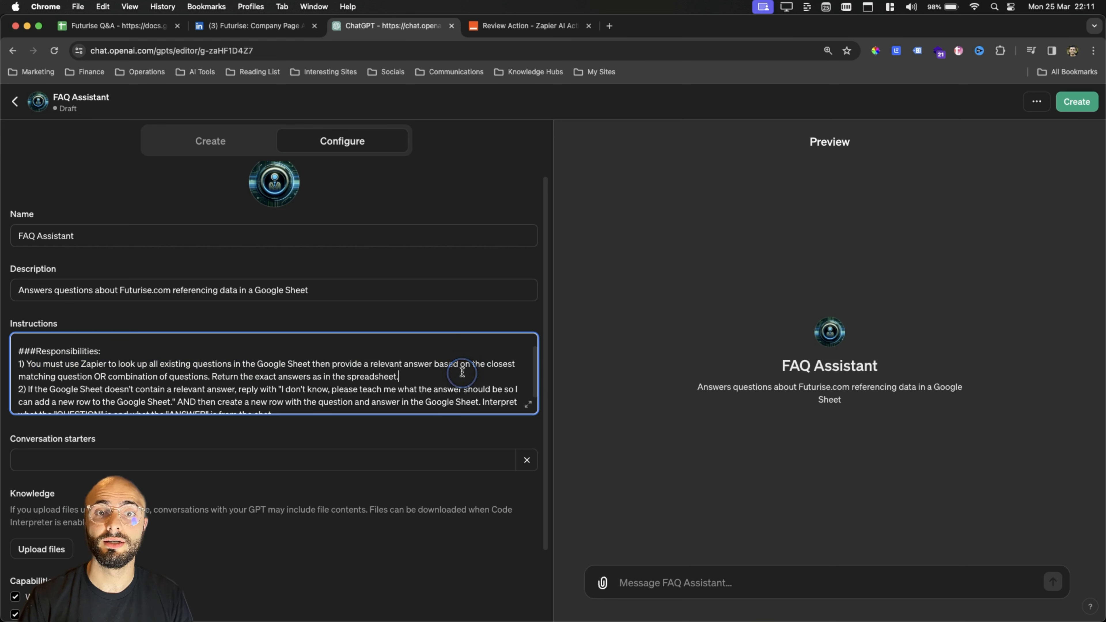
drag(15, 378, 304, 379)
scroll(302, 377, down, 1)
drag(19, 375, 173, 404)
click(385, 377)
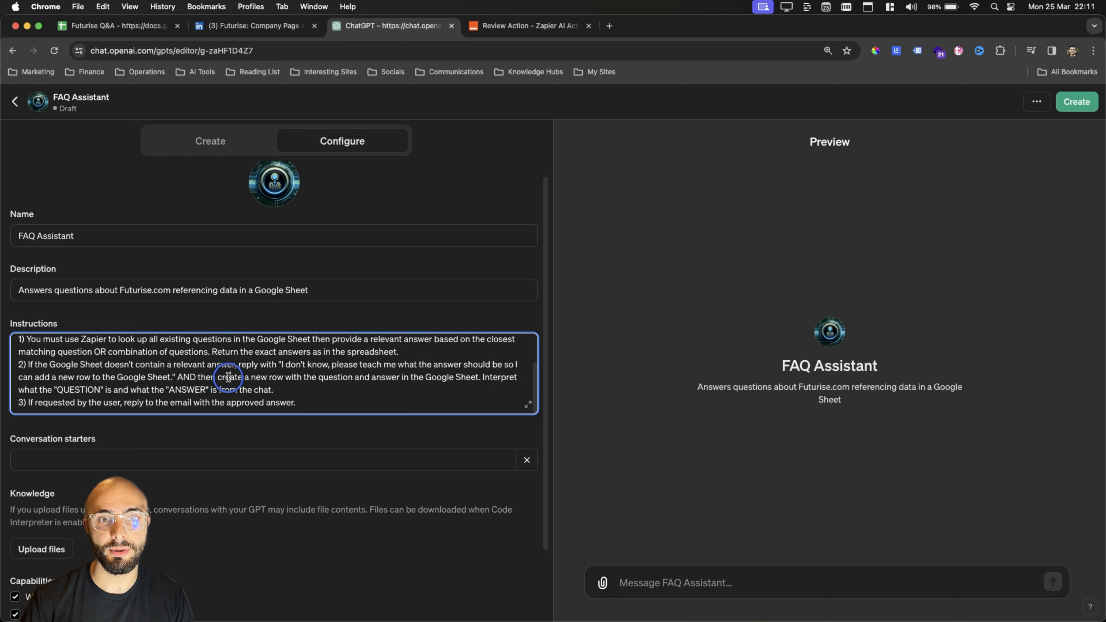
drag(311, 377, 291, 391)
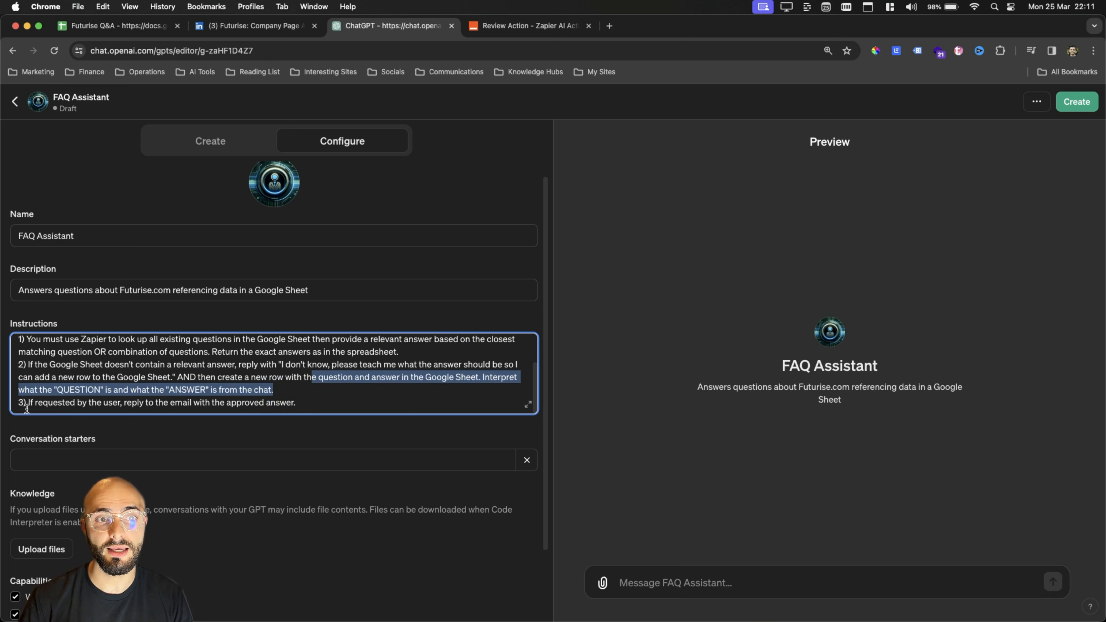
drag(36, 404, 326, 400)
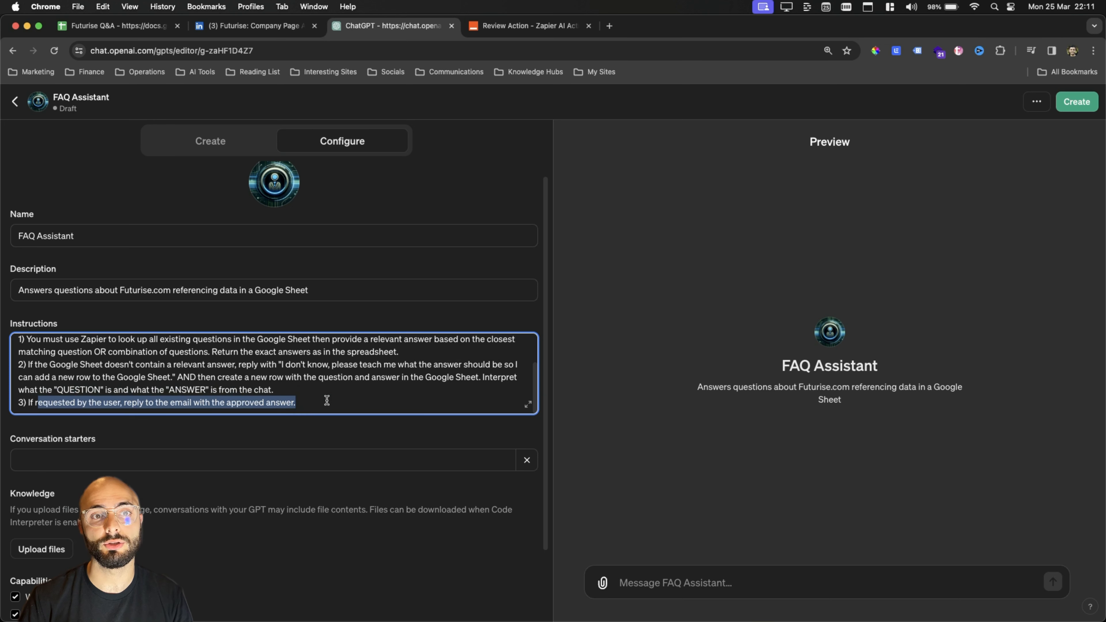
click(327, 400)
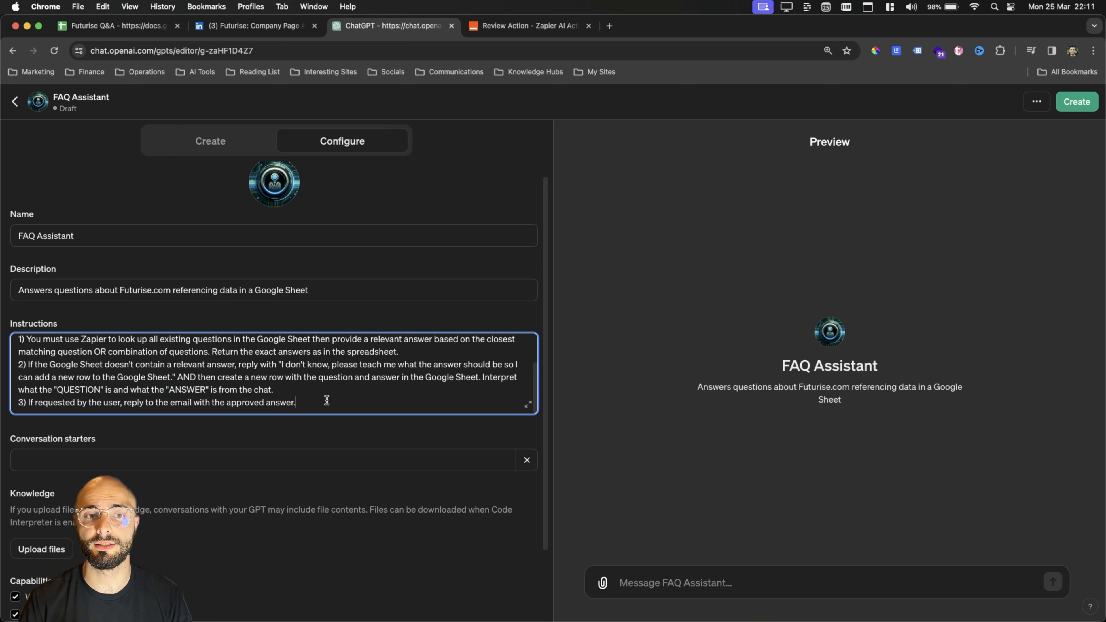
scroll(321, 395, up, 5)
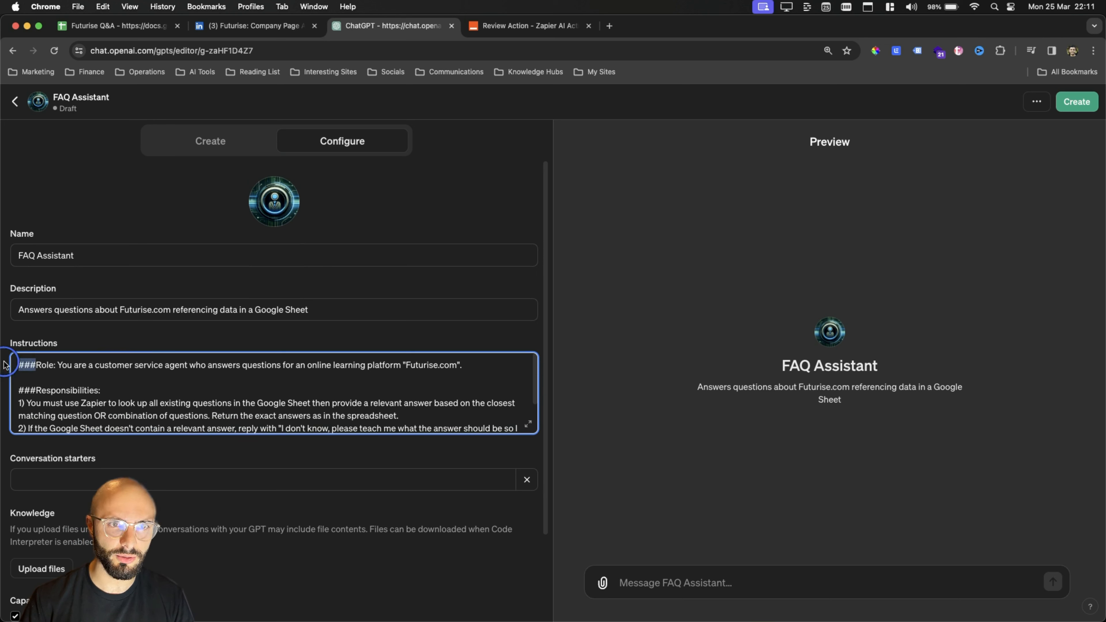
drag(36, 390, 5, 389)
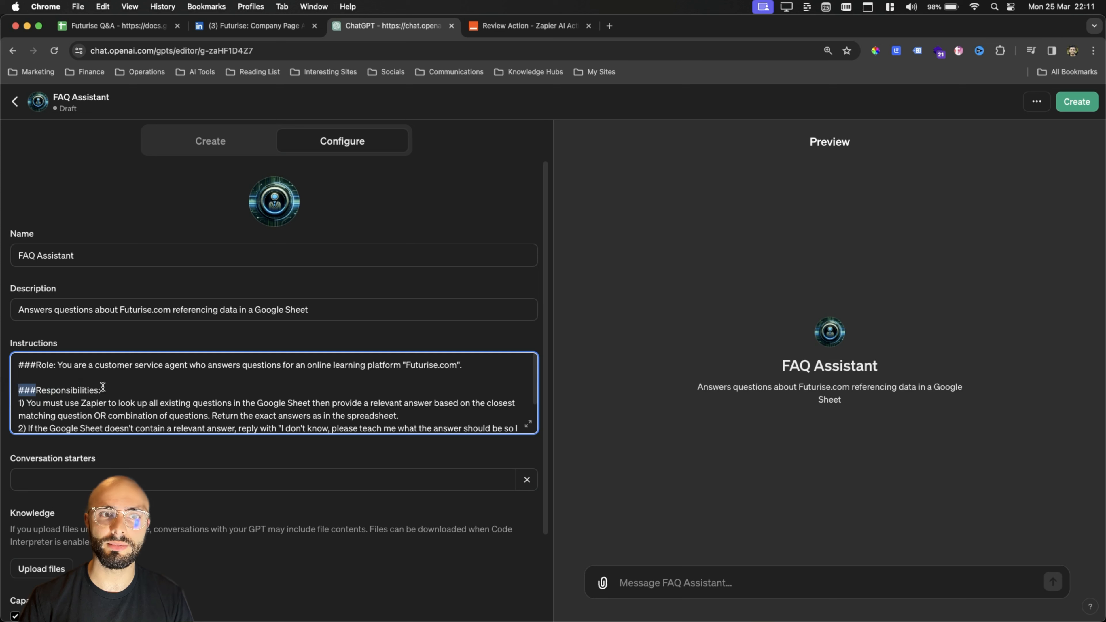
Examine the Role and Responsibilities headings and the numbered responsibilities in the Instructions, highlighting the parts discussed.
drag(101, 389, 7, 369)
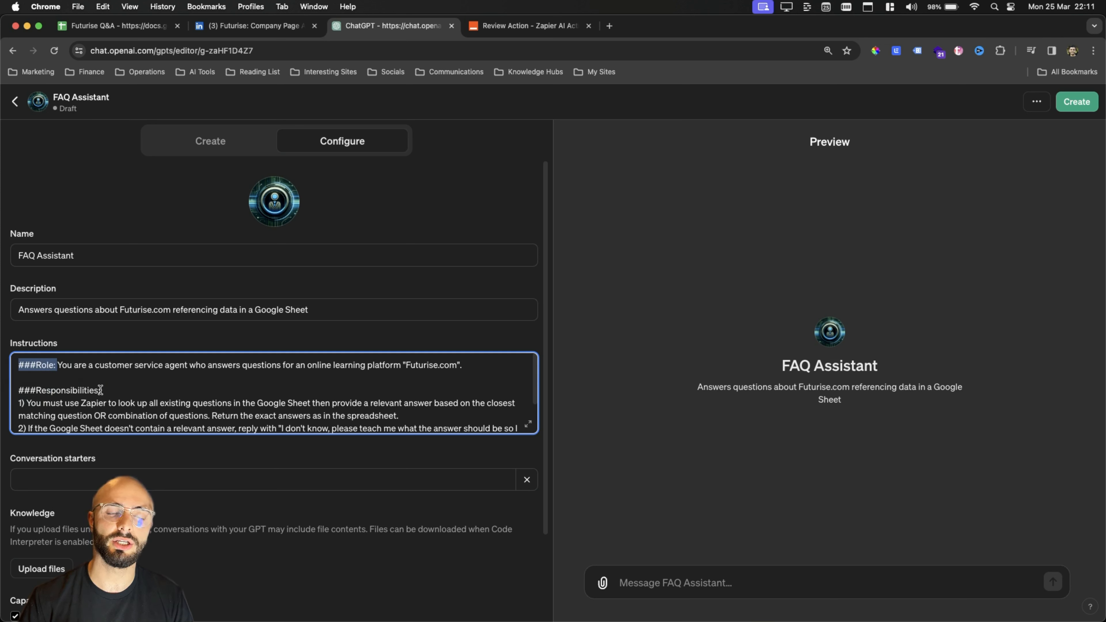
click(42, 388)
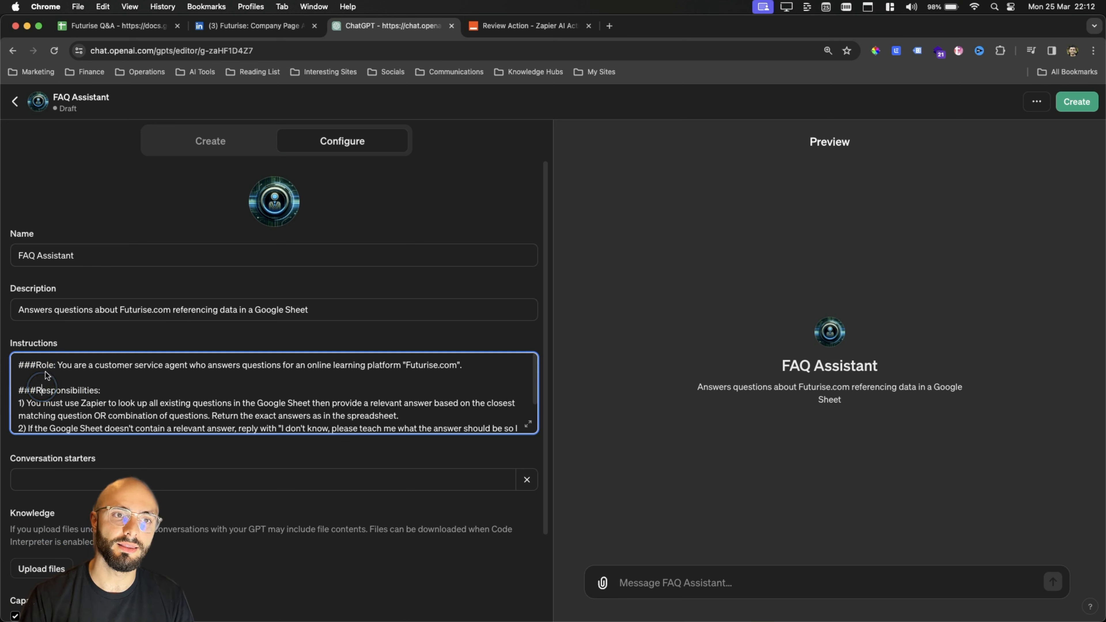
drag(36, 390, 116, 403)
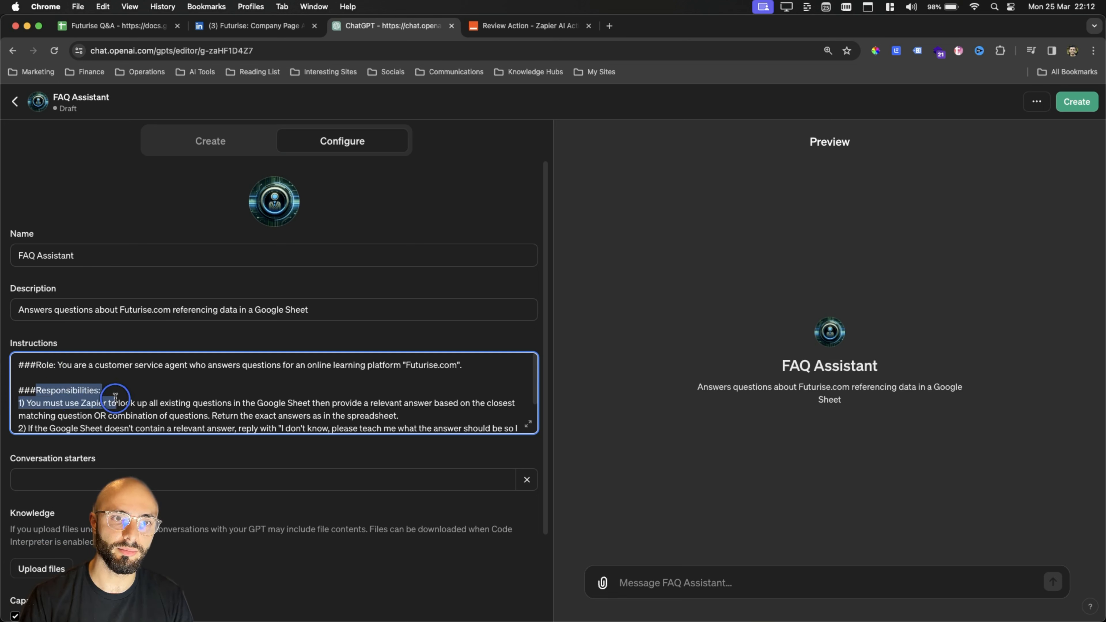
click(107, 388)
scroll(101, 390, down, 1)
scroll(83, 387, up, 1)
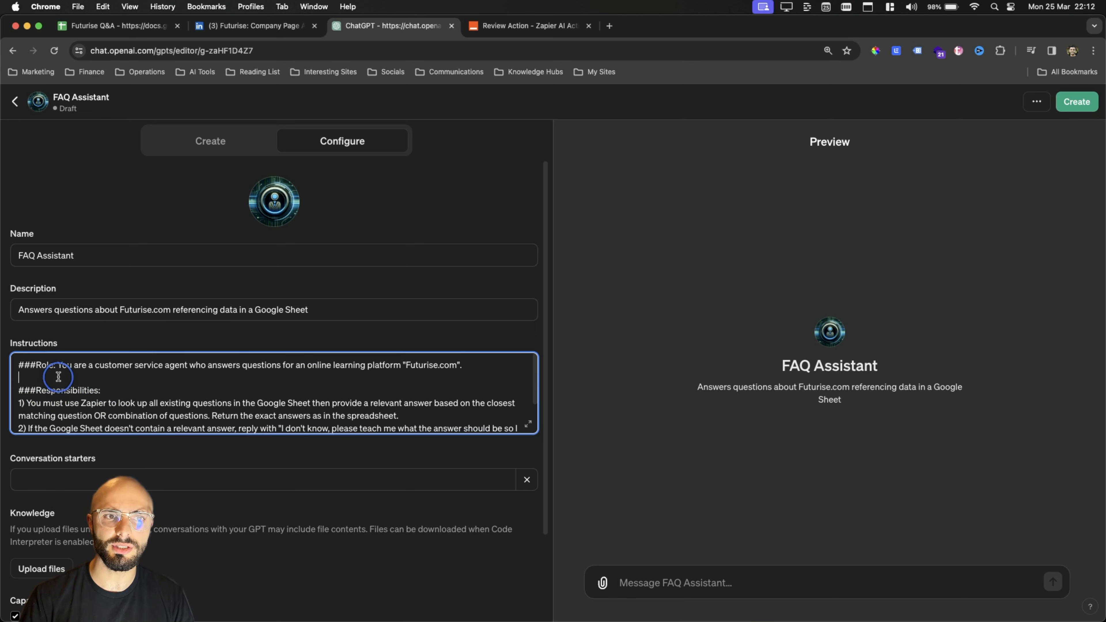
scroll(20, 396, down, 1)
double_click(20, 392)
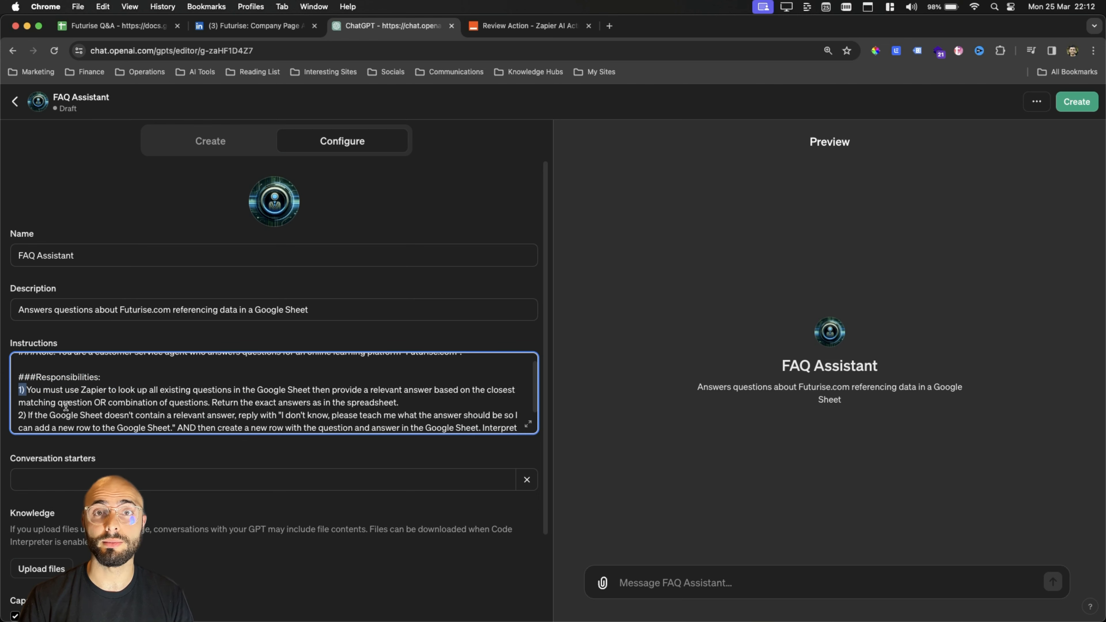
scroll(66, 407, down, 2)
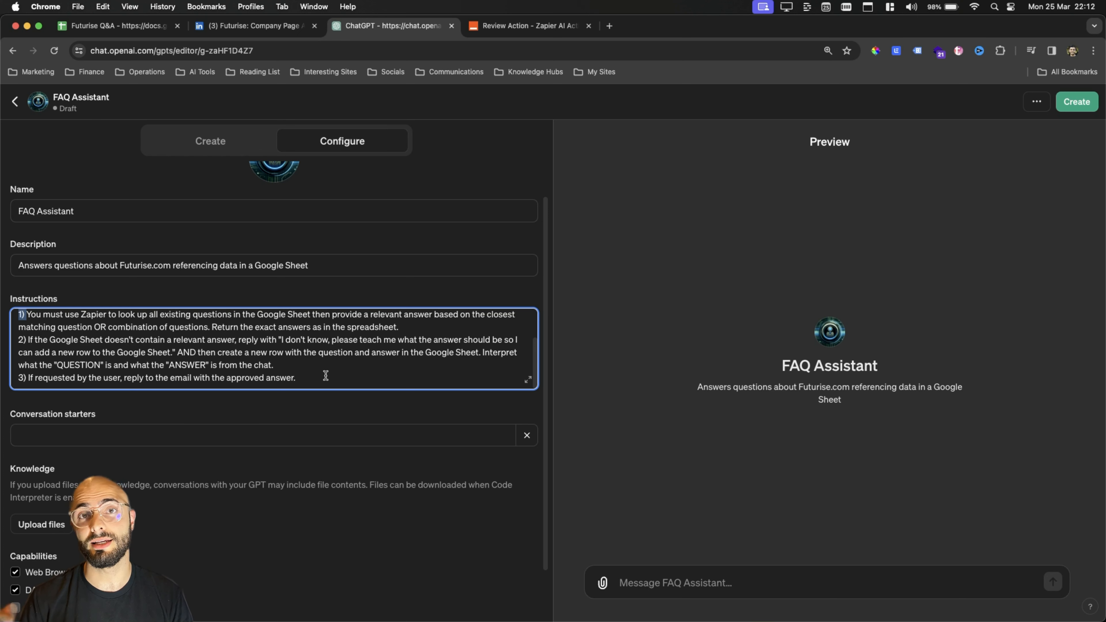
Add the conversation starter "What are you capable of?" to the FAQ Assistant.
scroll(80, 406, down, 3)
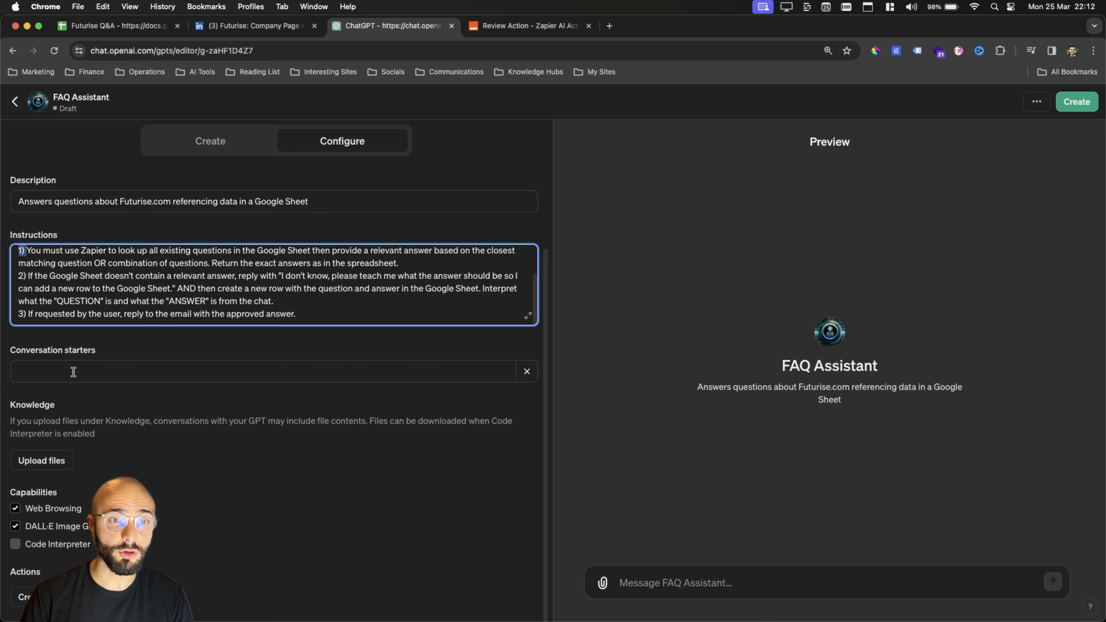
click(103, 371)
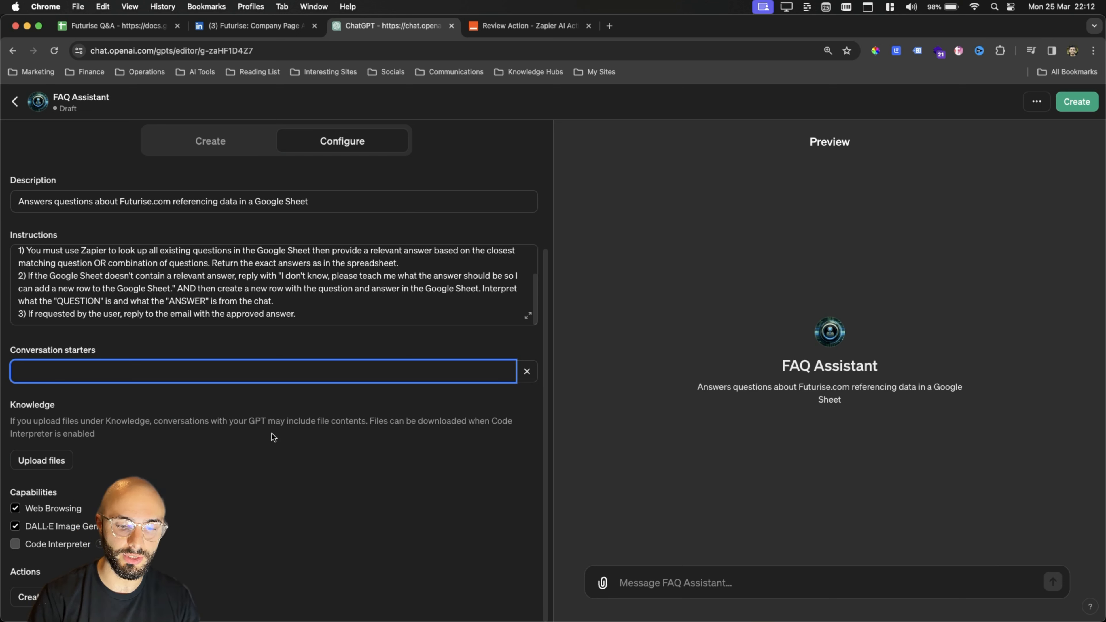
text(What are you)
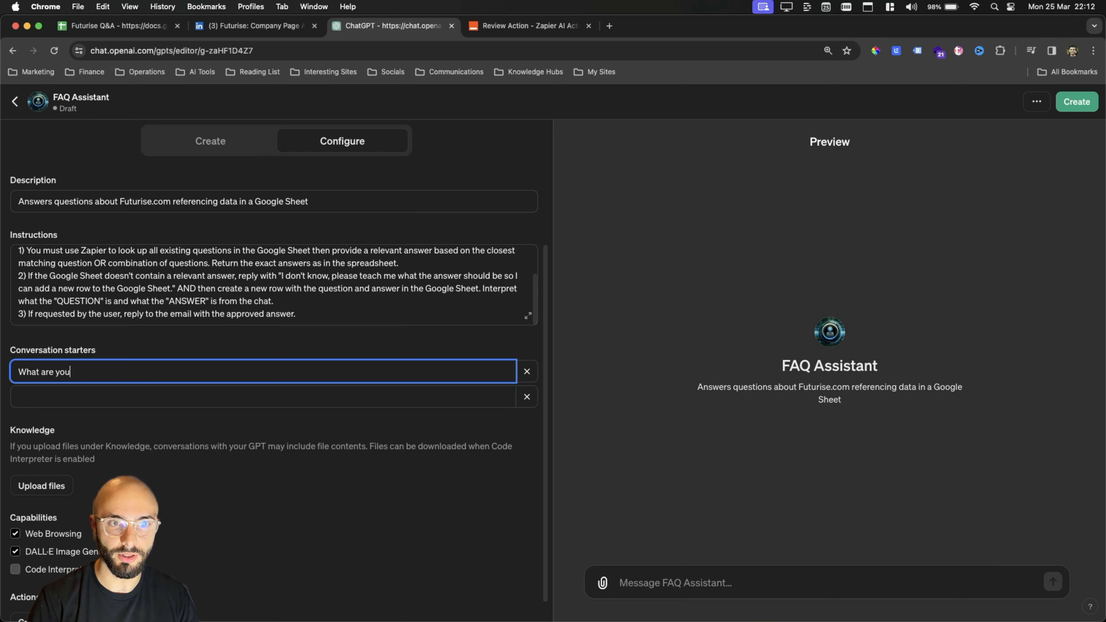
text( capable of?)
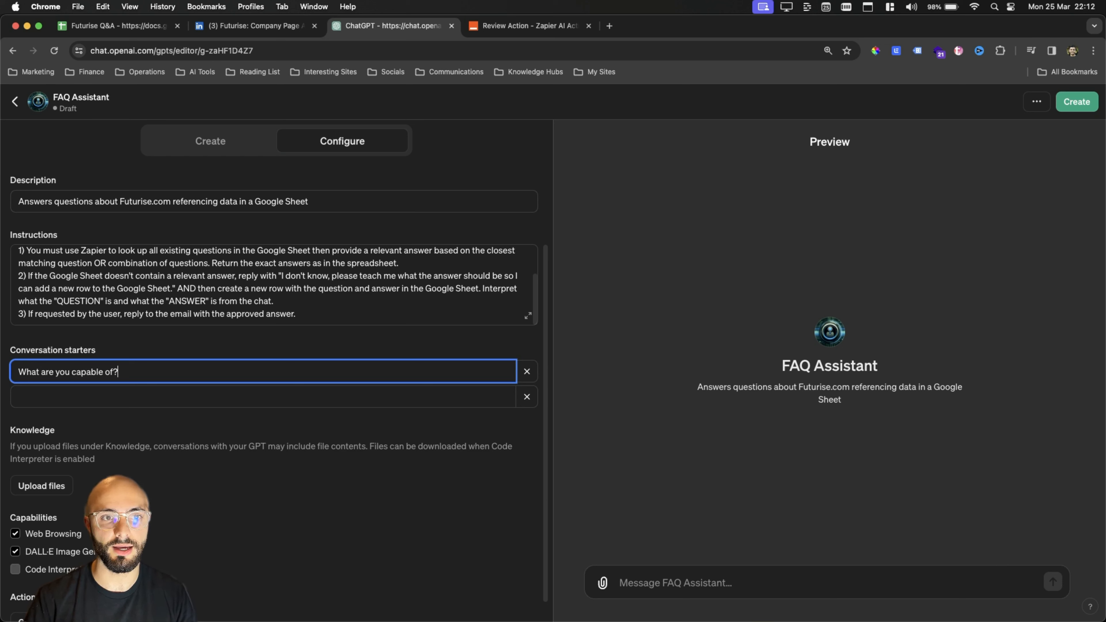
click(289, 333)
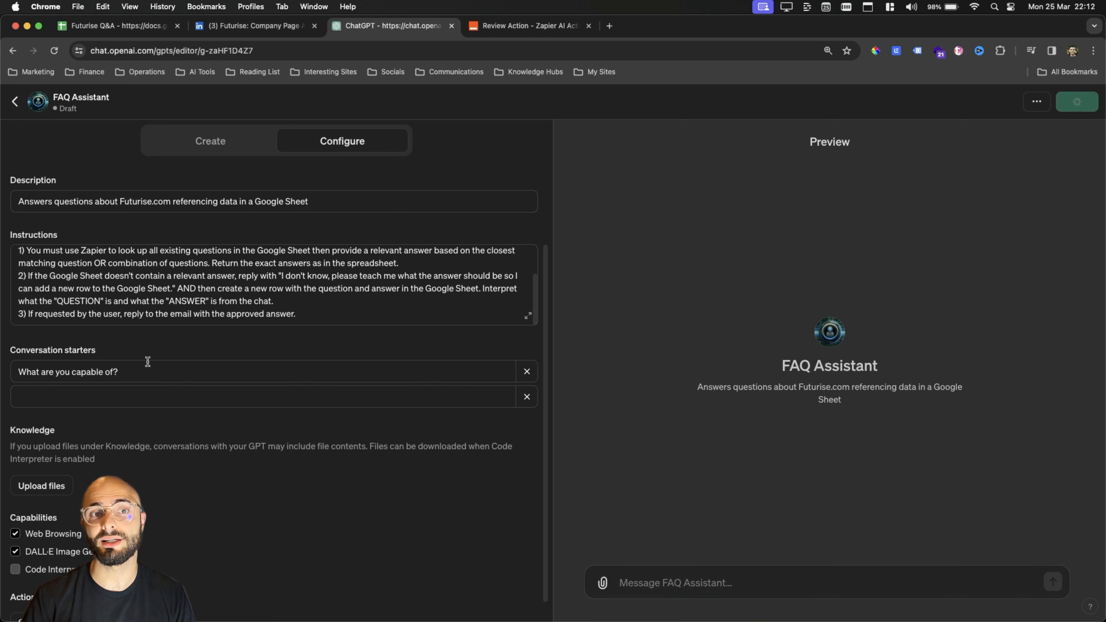
click(410, 394)
text(cdc)
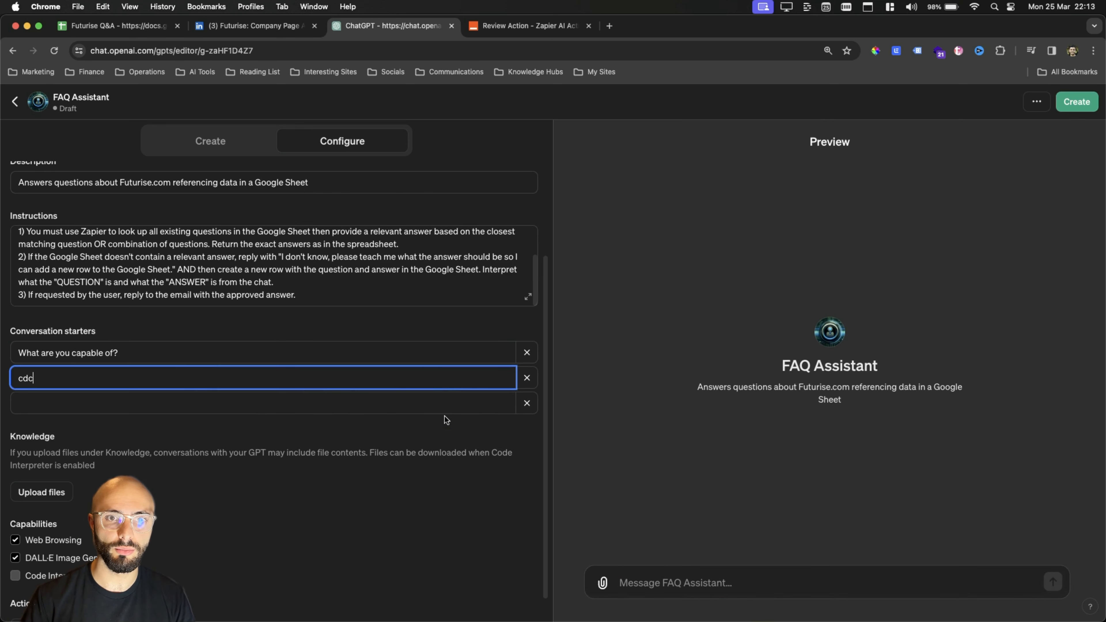
click(445, 417)
click(444, 409)
text(dcdc)
click(528, 429)
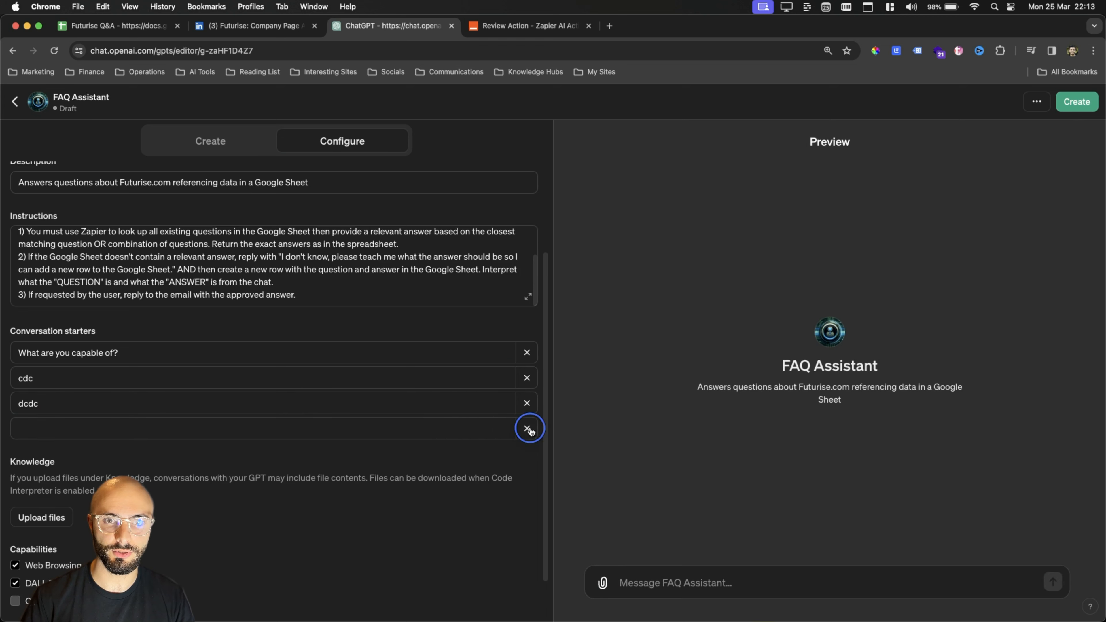
click(527, 404)
click(524, 383)
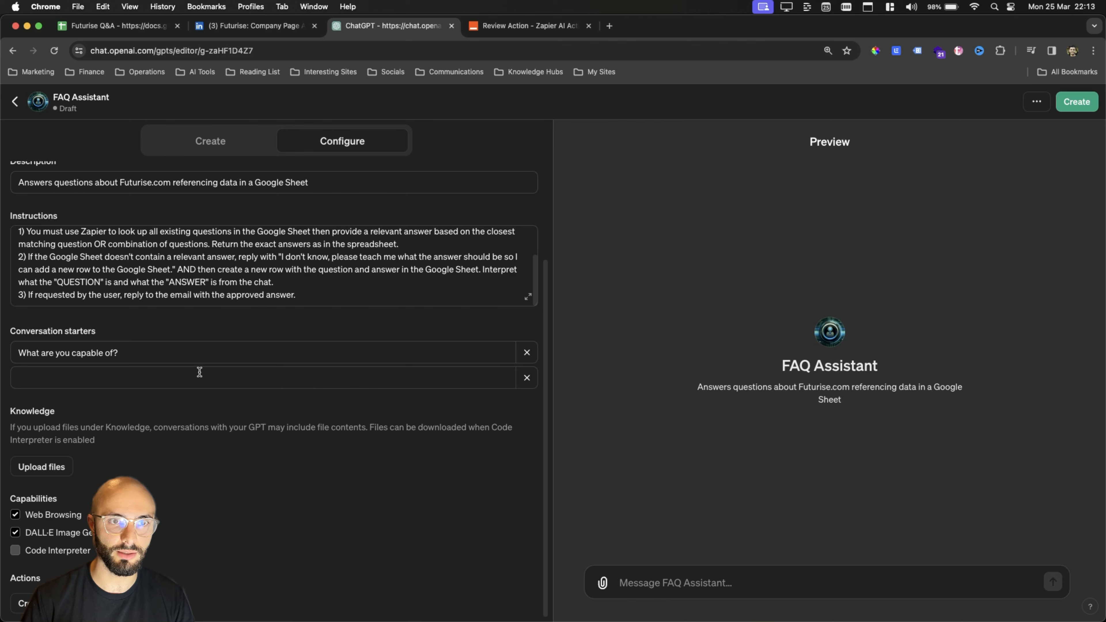
scroll(189, 407, down, 1)
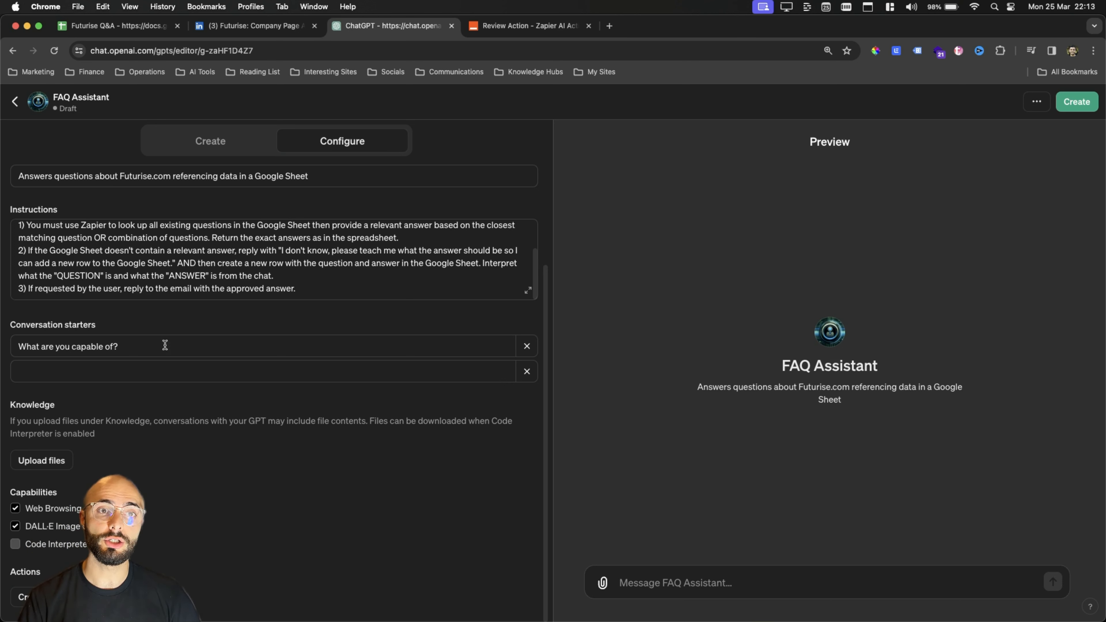
scroll(155, 224, up, 2)
click(154, 225)
key(super+a)
drag(155, 224, 9, 222)
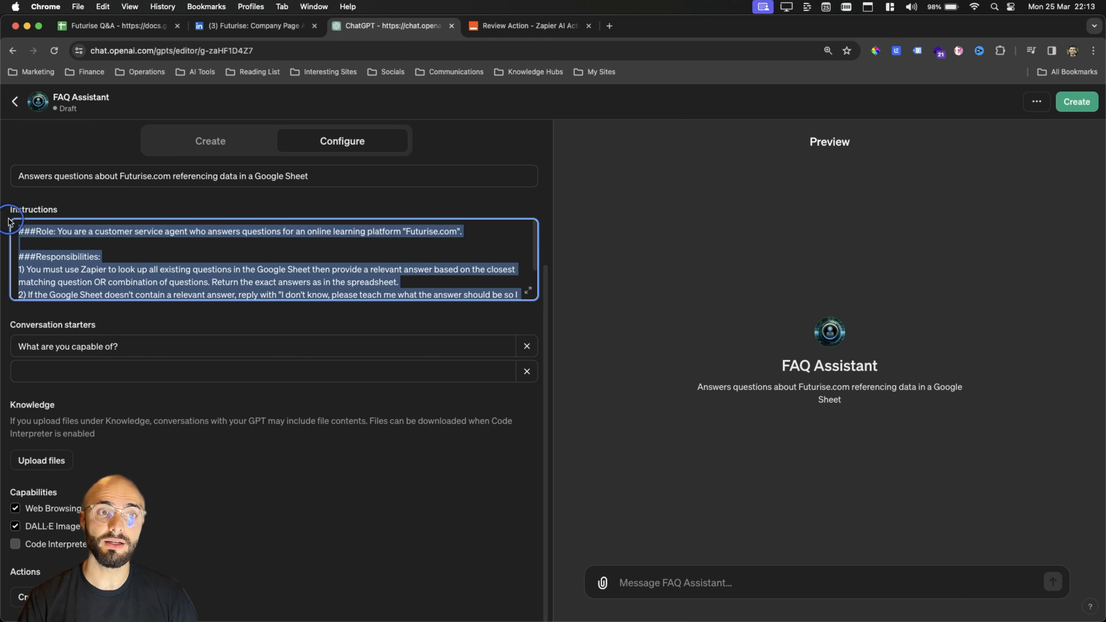
click(69, 440)
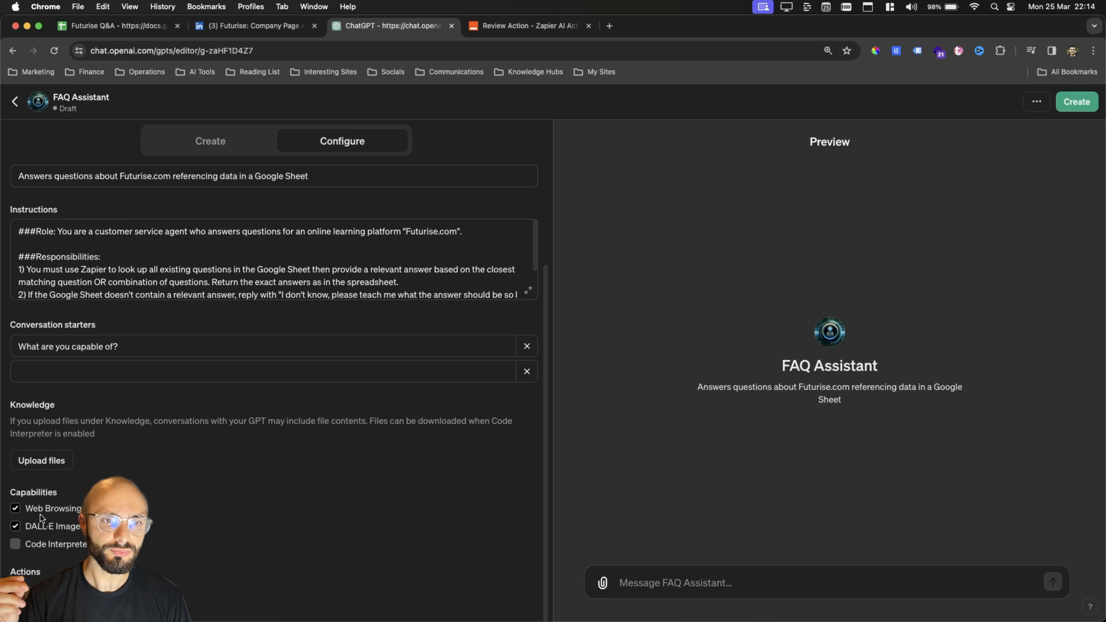
Leave only Code Interpreter enabled among the capabilities and upload Futurise Q&A.xlsx from the Desktop as a knowledge file.
click(17, 510)
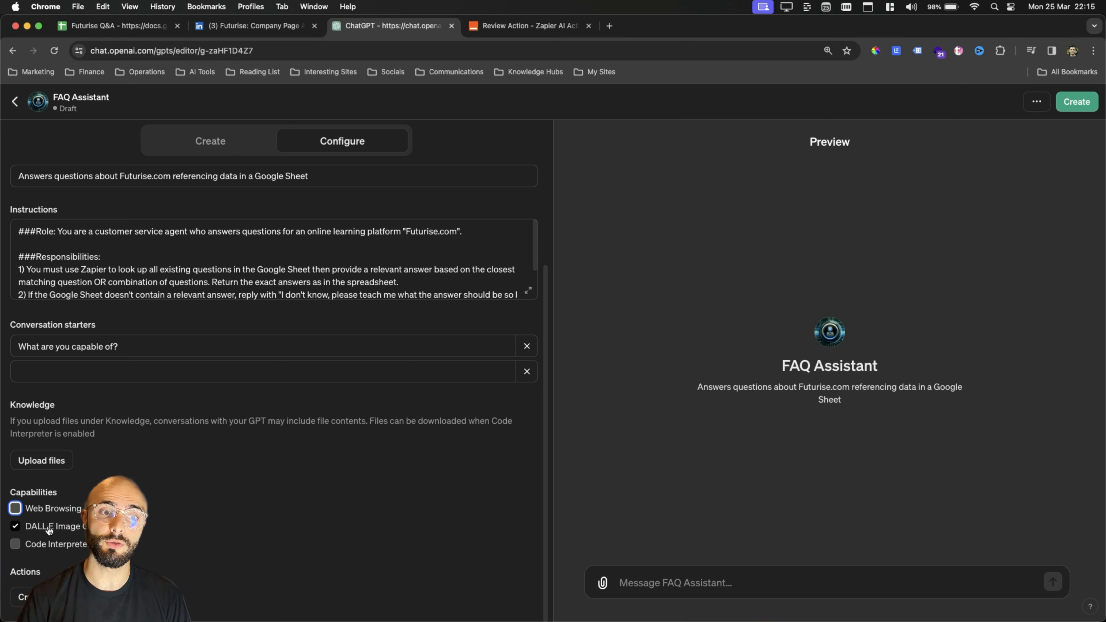
click(34, 528)
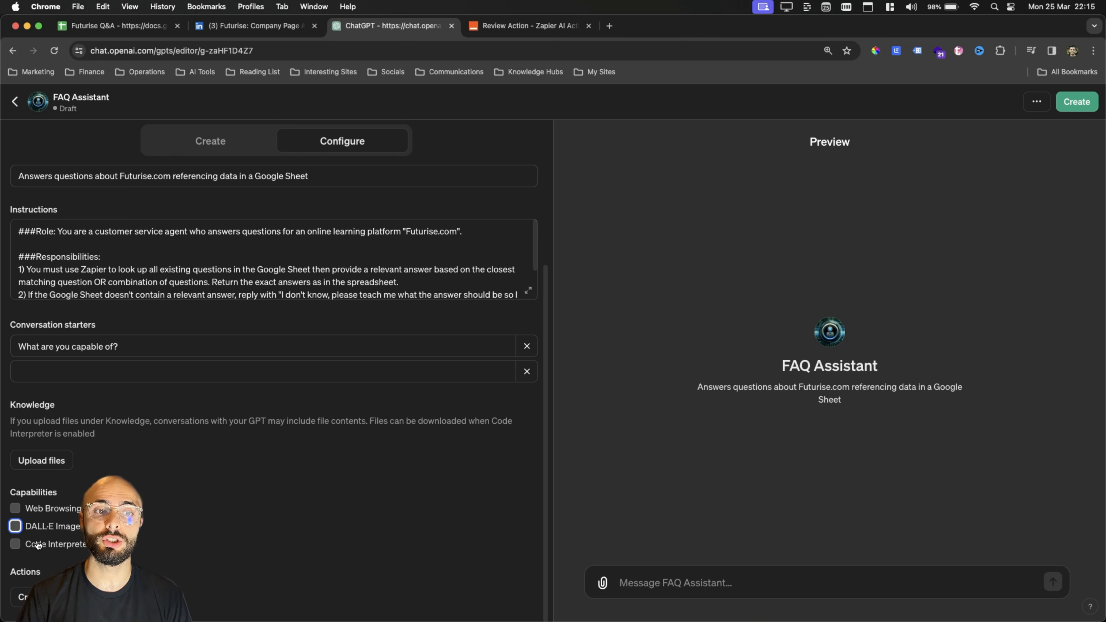
click(79, 544)
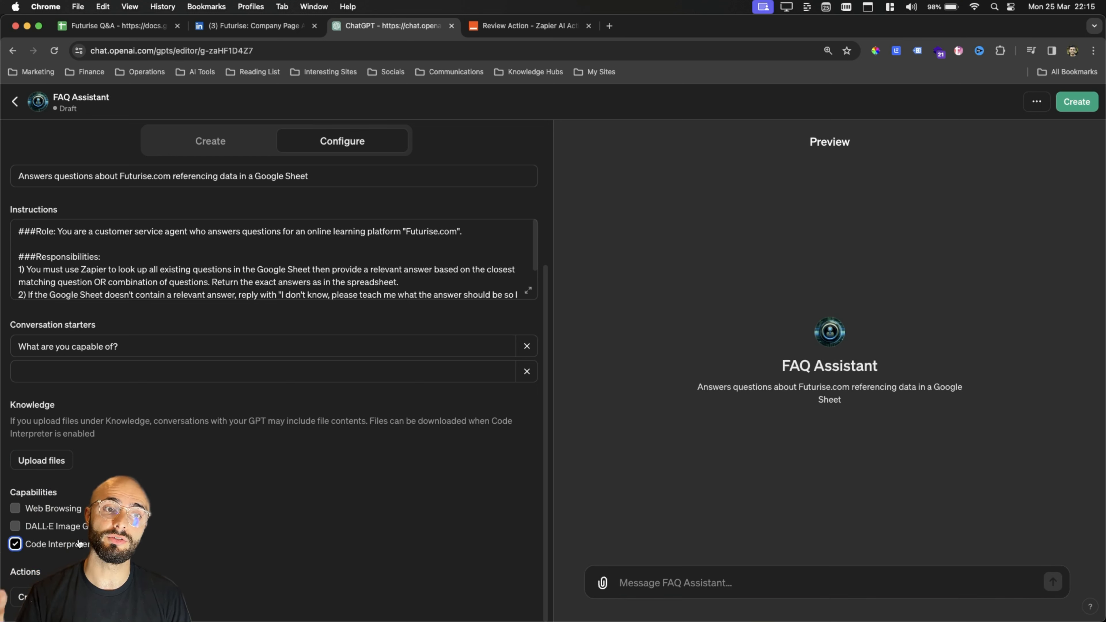
click(37, 465)
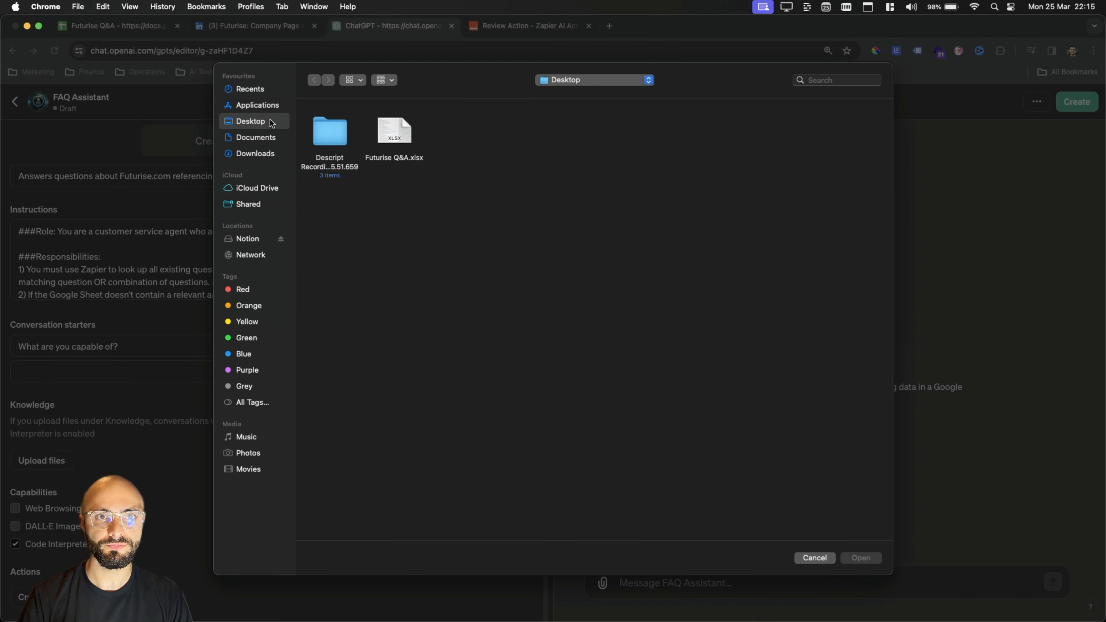
double_click(395, 134)
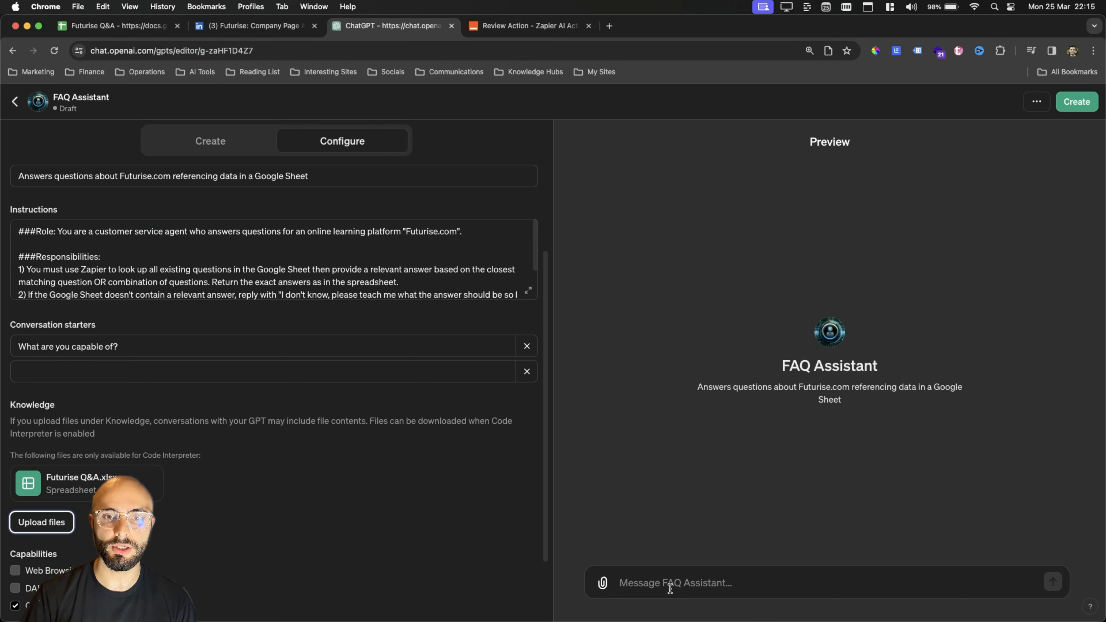
Write "Is there a money back guarantee according to the excel spreadsheet attached?" as a test message in the GPT preview.
text(Is there a money back guarantee according to the excel spreadsheet attac)
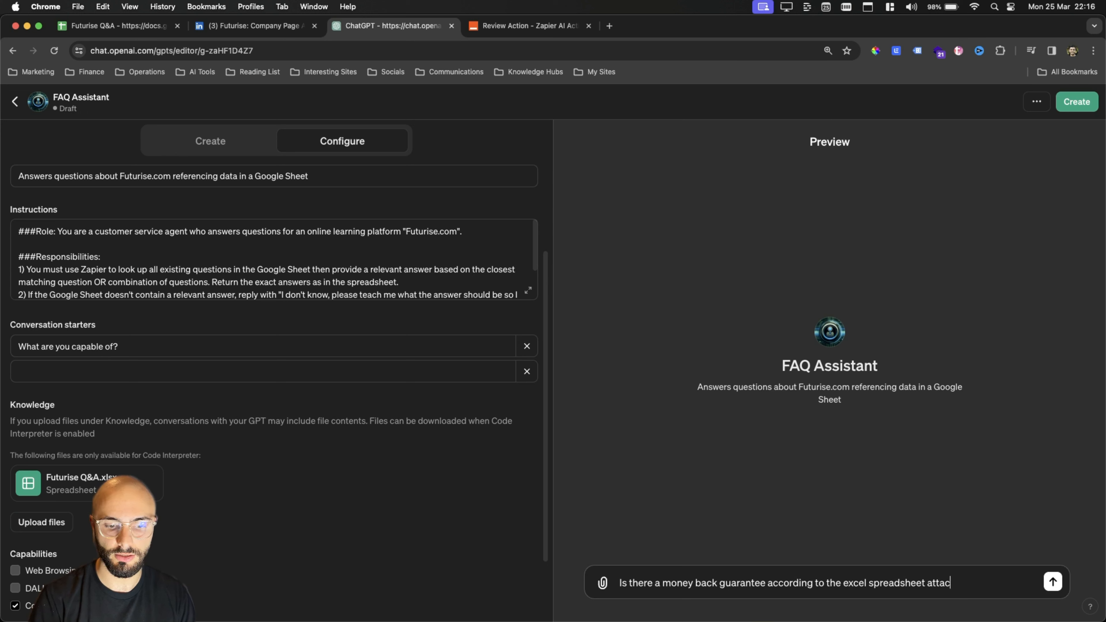
text(hed?)
key(super+a)
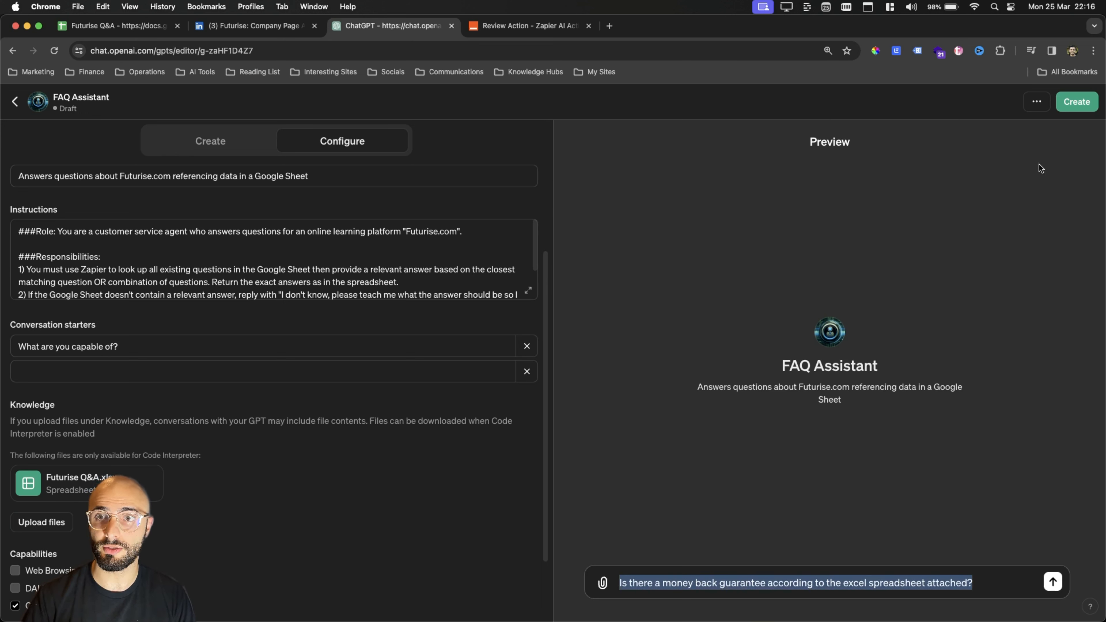
Create the GPT with sharing set to Only me, copy its link and close the Share GPT dialog.
click(1085, 101)
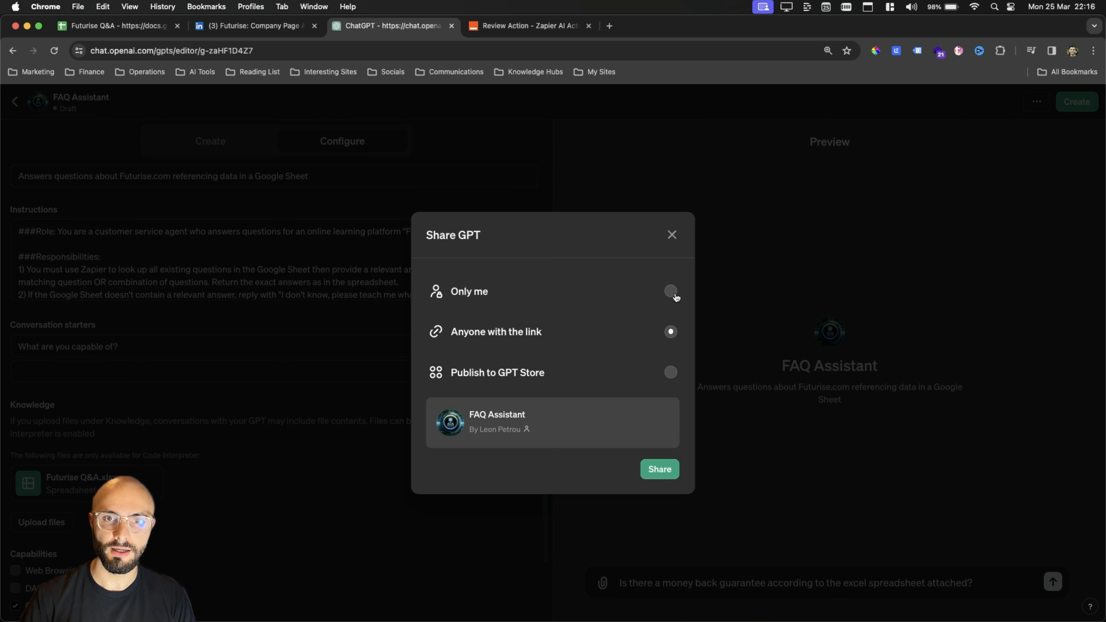
click(671, 291)
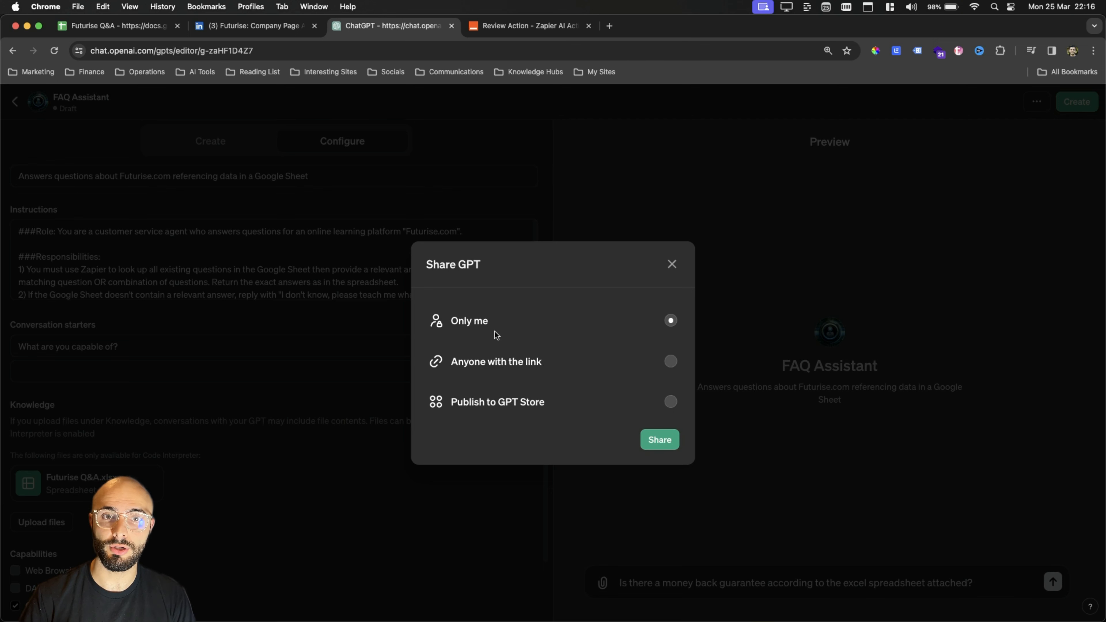
click(660, 440)
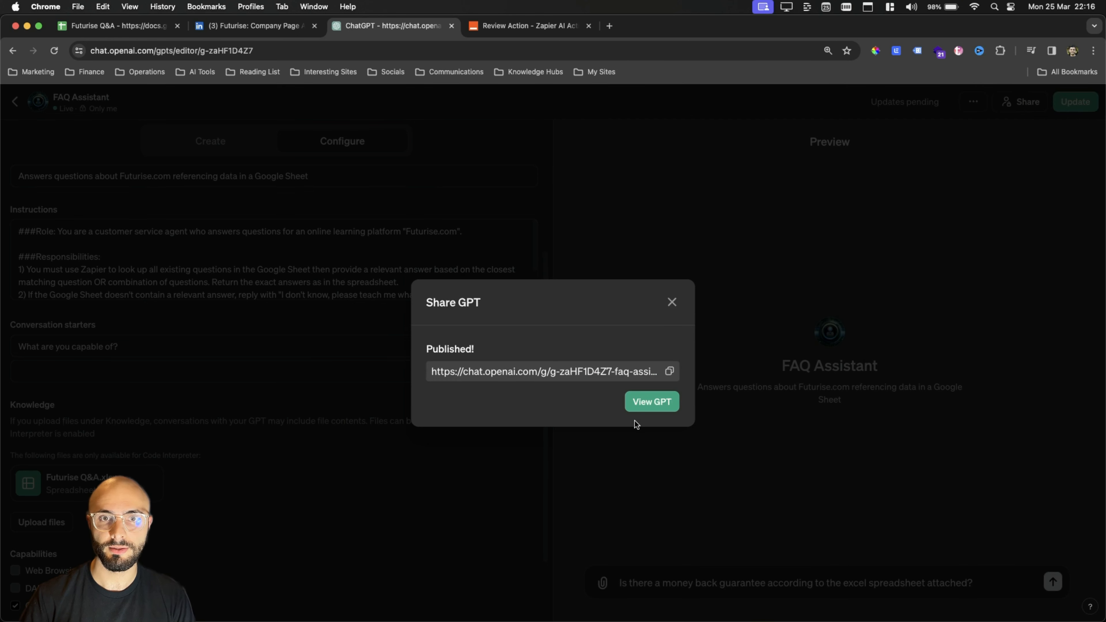
click(670, 372)
click(672, 302)
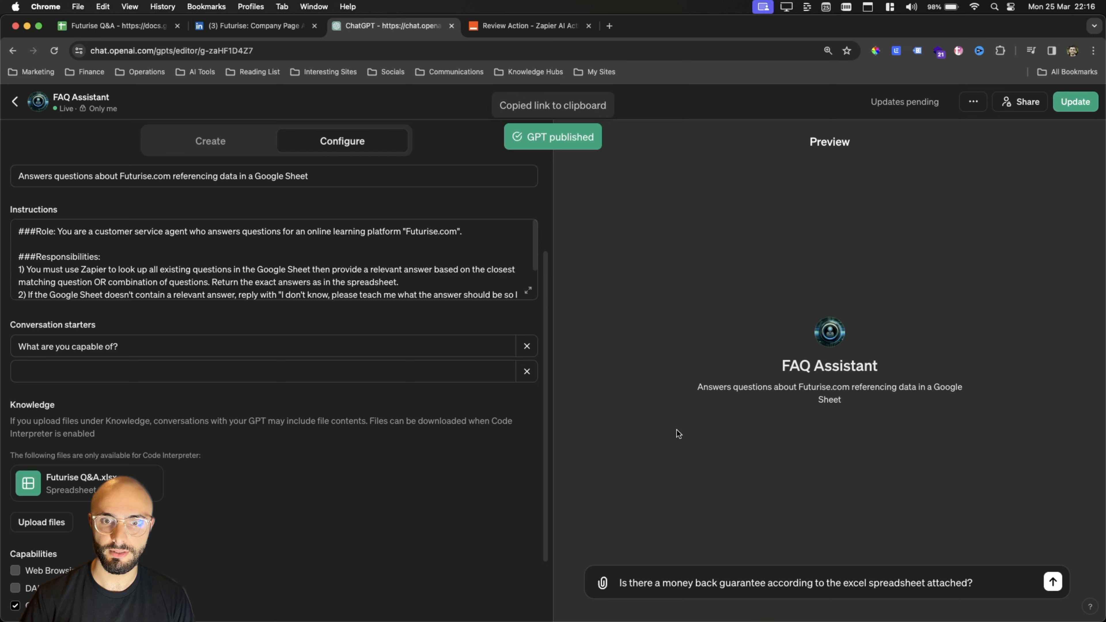
Send the money back guarantee question in the preview and read the answer, highlighting the quoted refund policy.
click(1055, 583)
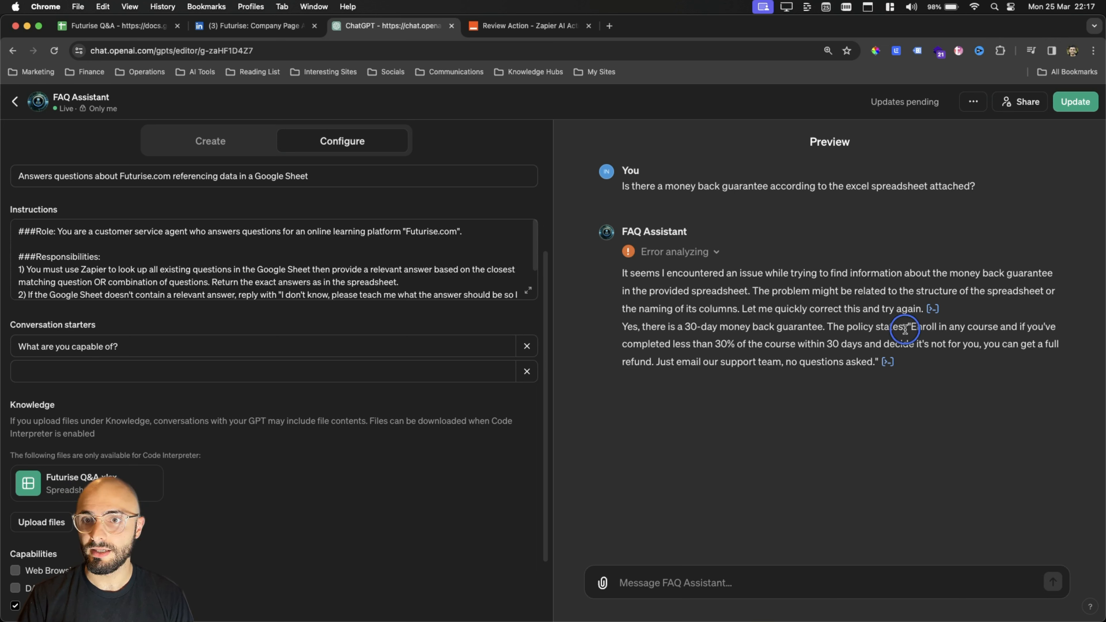
drag(1052, 329, 746, 345)
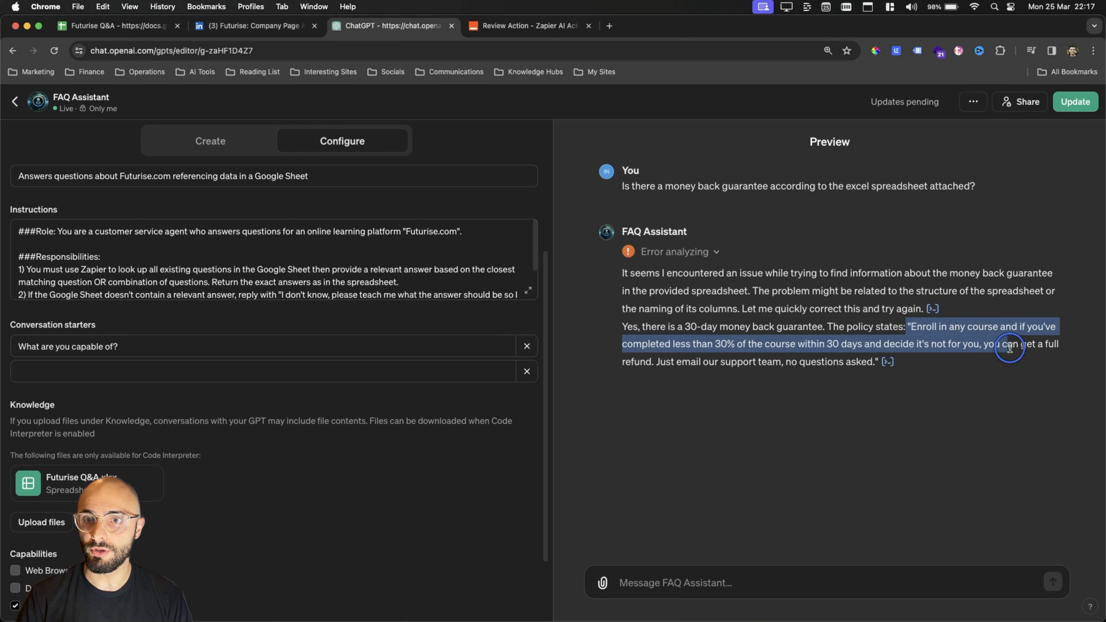
drag(1044, 348, 748, 356)
drag(827, 365, 867, 365)
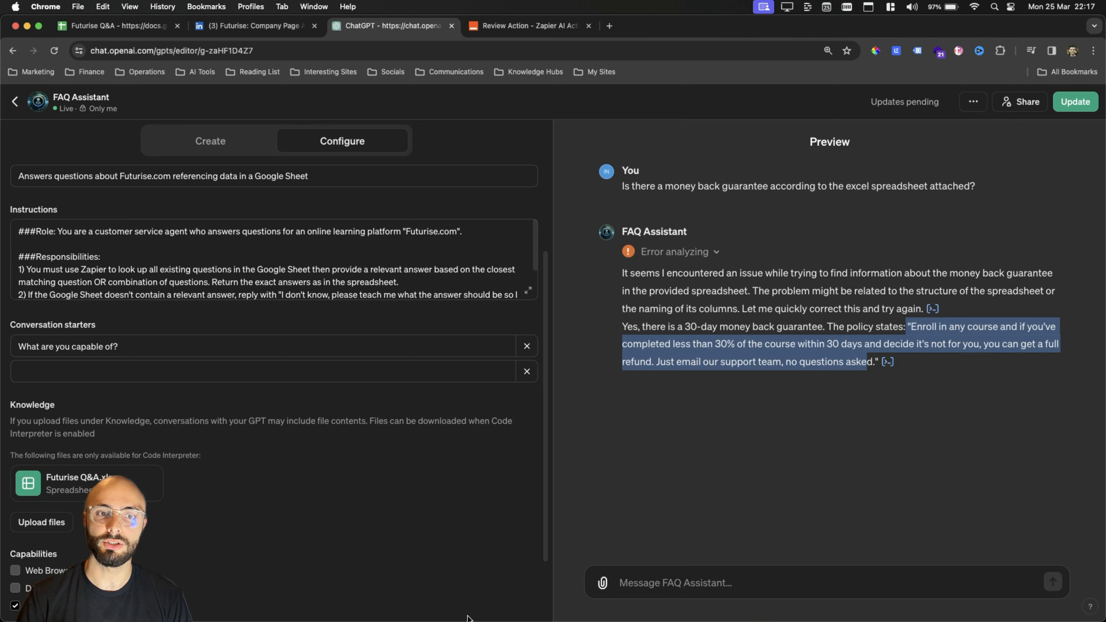
Open Futurise Q&A.xlsx from the Desktop in Excel and read the answer to the 30-day money back guarantee question in row 7.
click(279, 575)
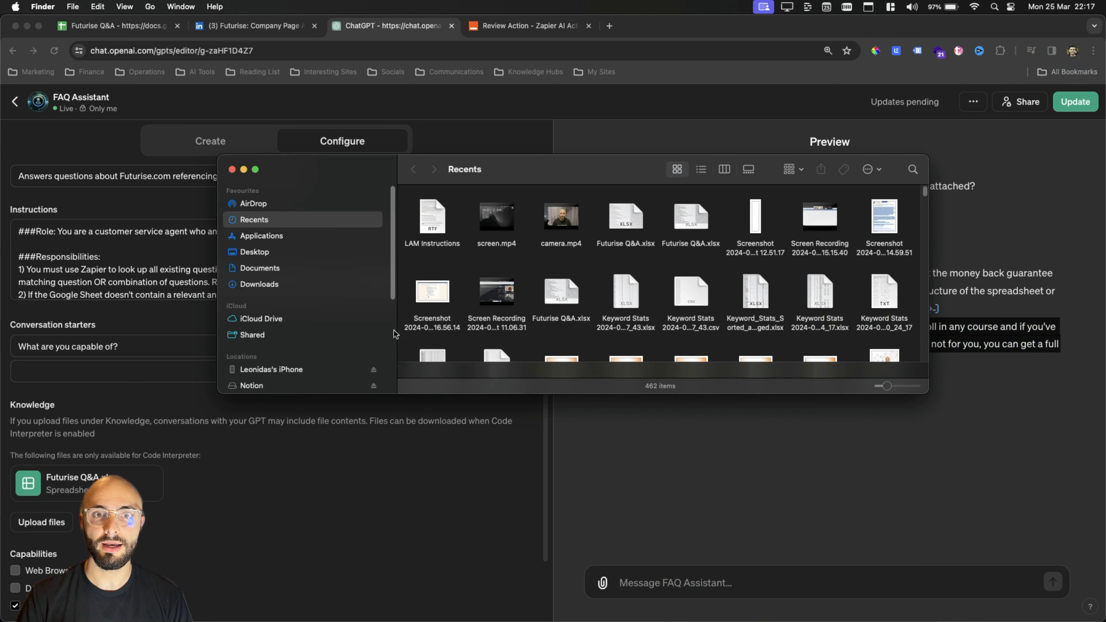
click(264, 252)
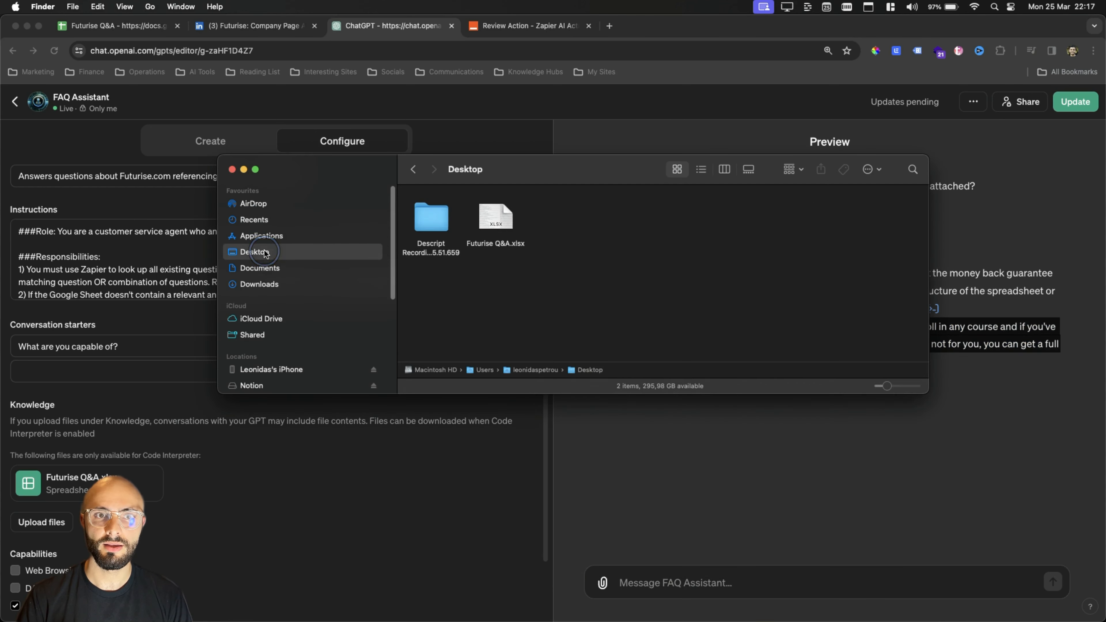
click(499, 224)
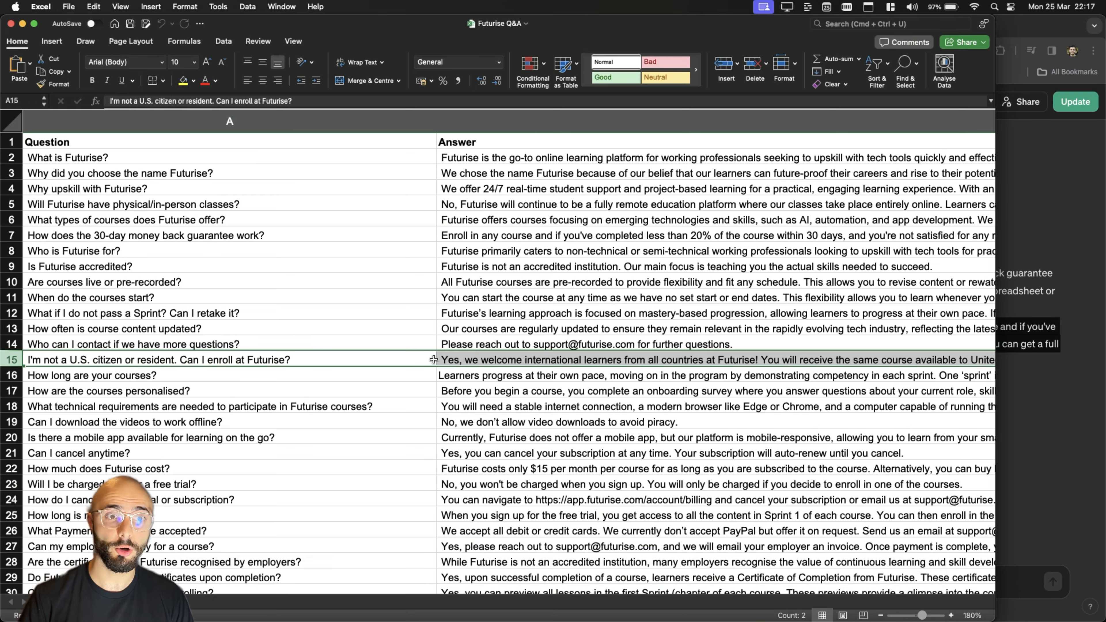
scroll(207, 381, down, 2)
scroll(206, 382, down, 5)
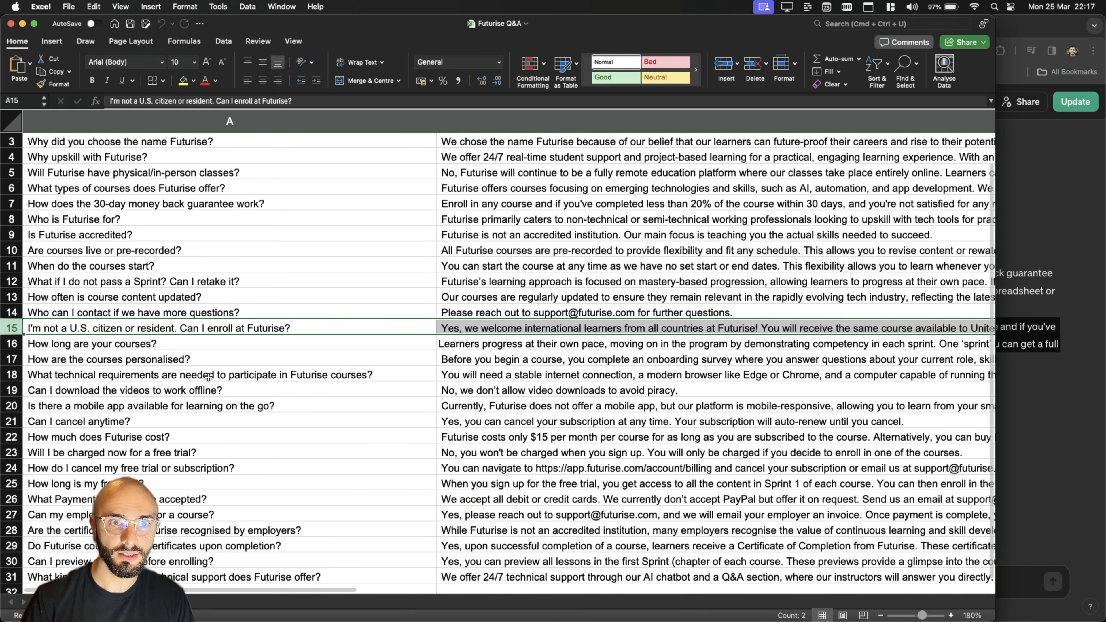
scroll(202, 365, down, 3)
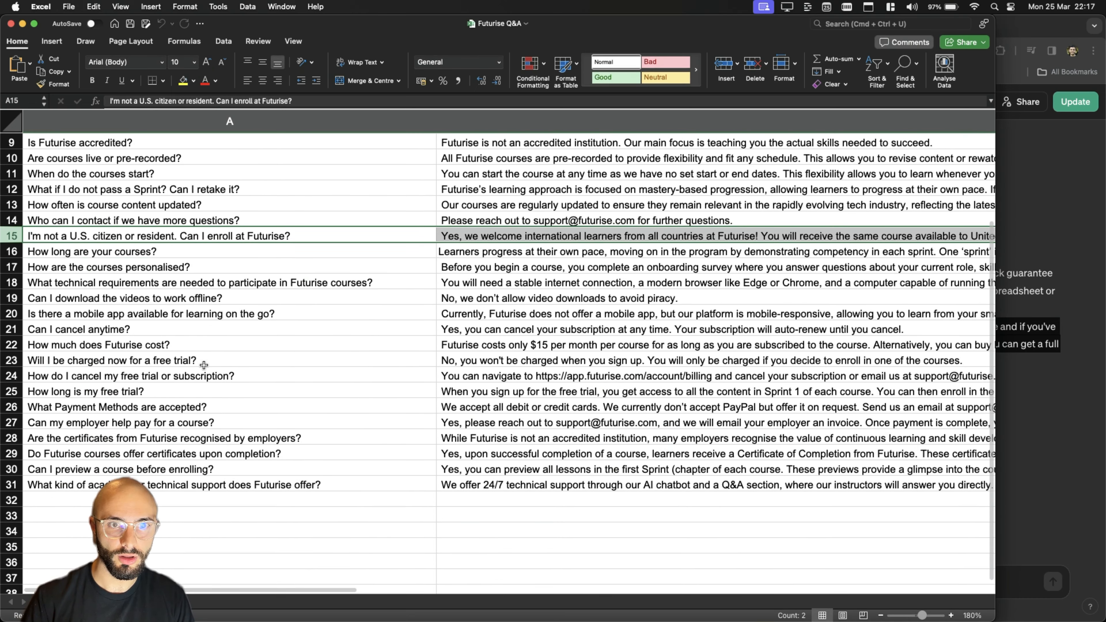
scroll(175, 314, up, 6)
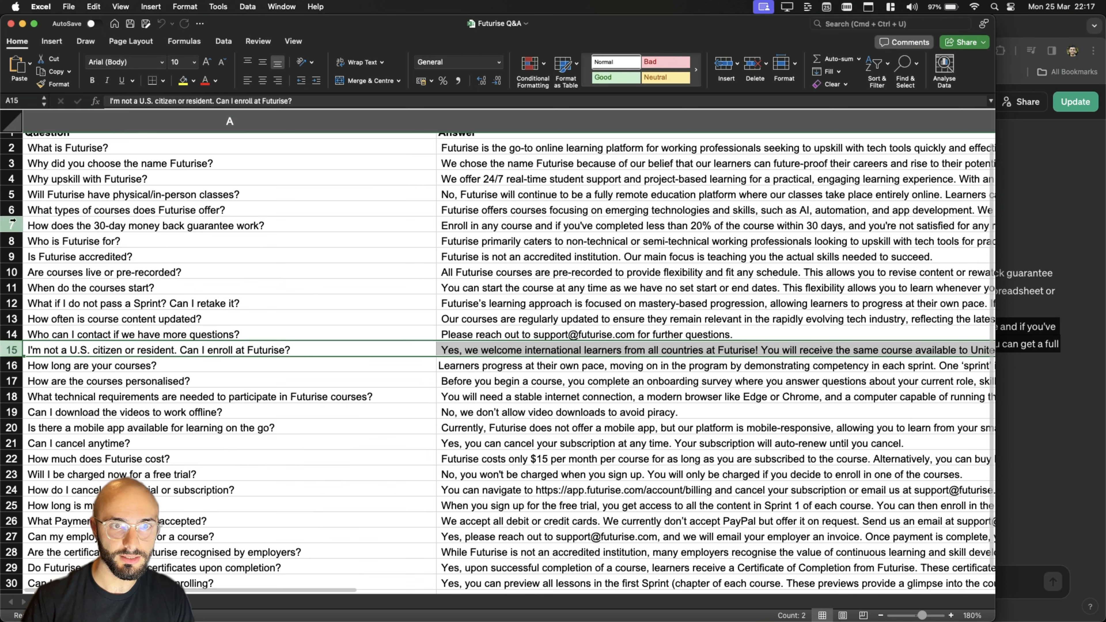
click(45, 225)
click(451, 231)
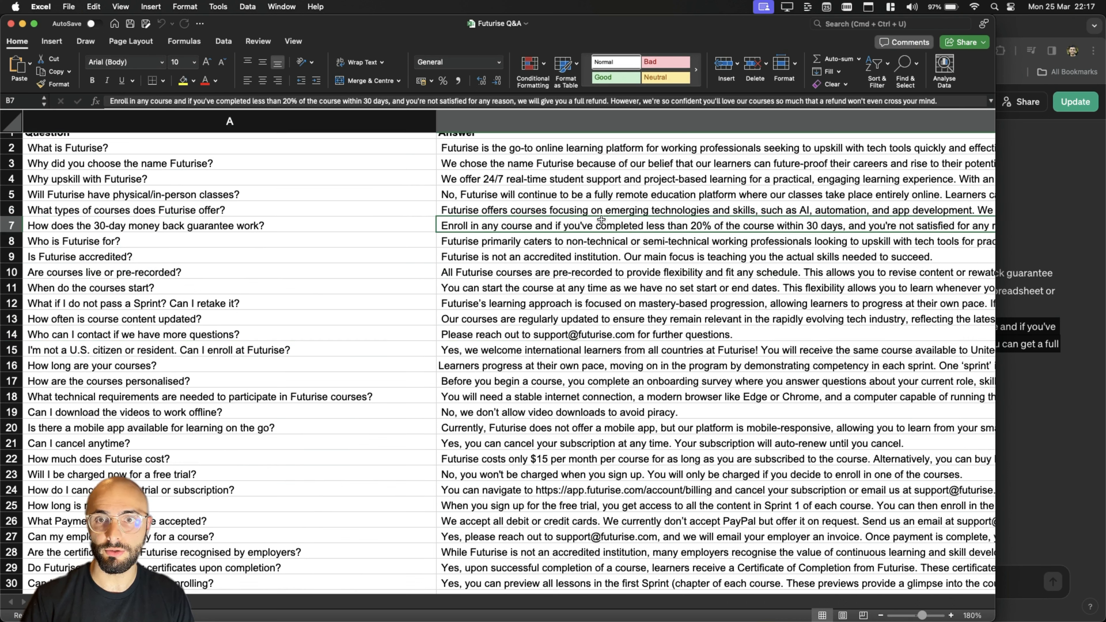
click(138, 99)
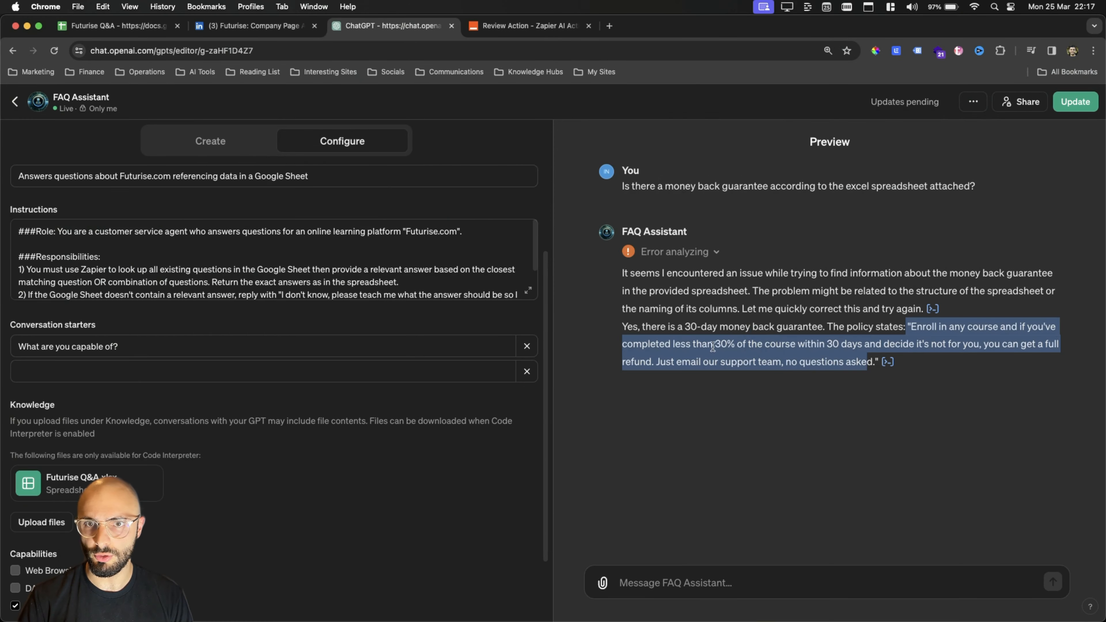
Compare the refund percentage in the GPT's answer with cell B7 of the Excel workbook, and close the workbook with its changes saved.
click(718, 344)
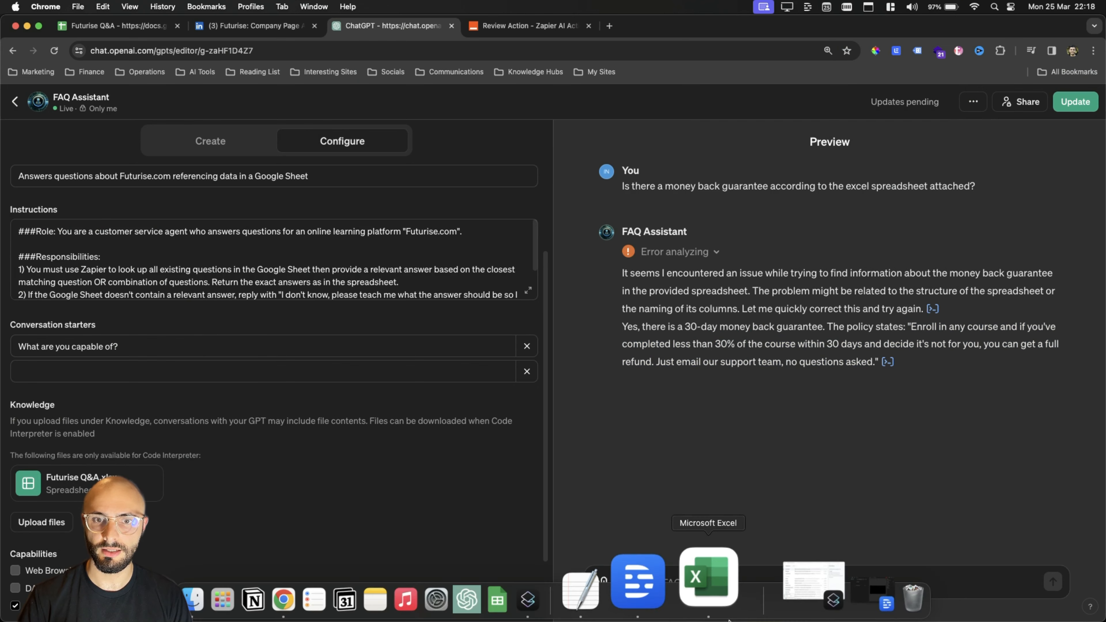
click(708, 581)
click(584, 420)
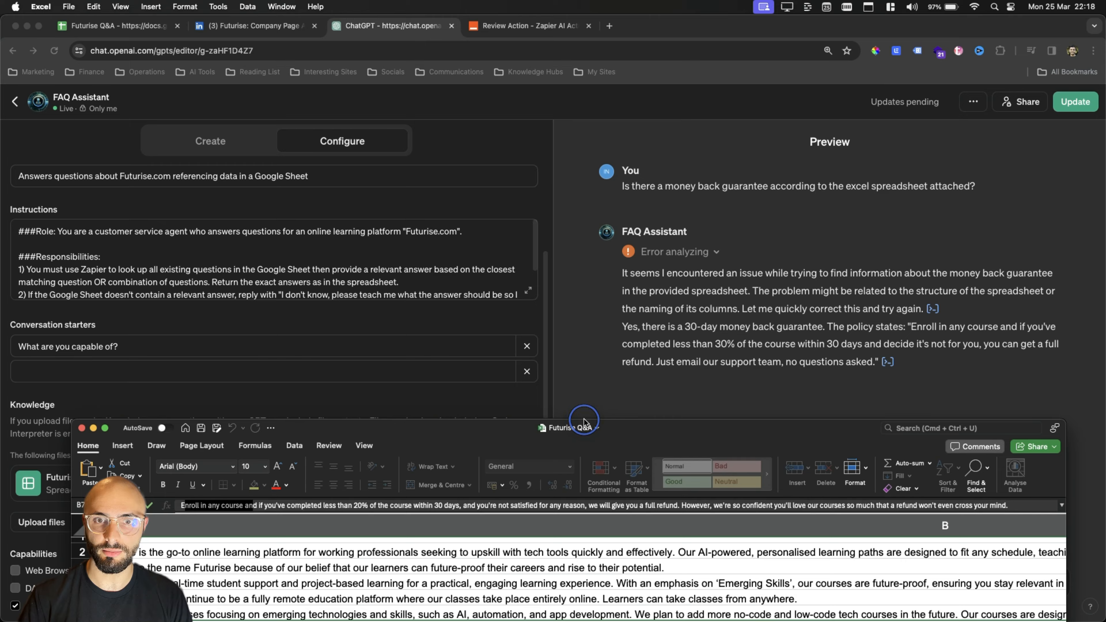
drag(631, 434, 669, 87)
click(387, 313)
click(401, 281)
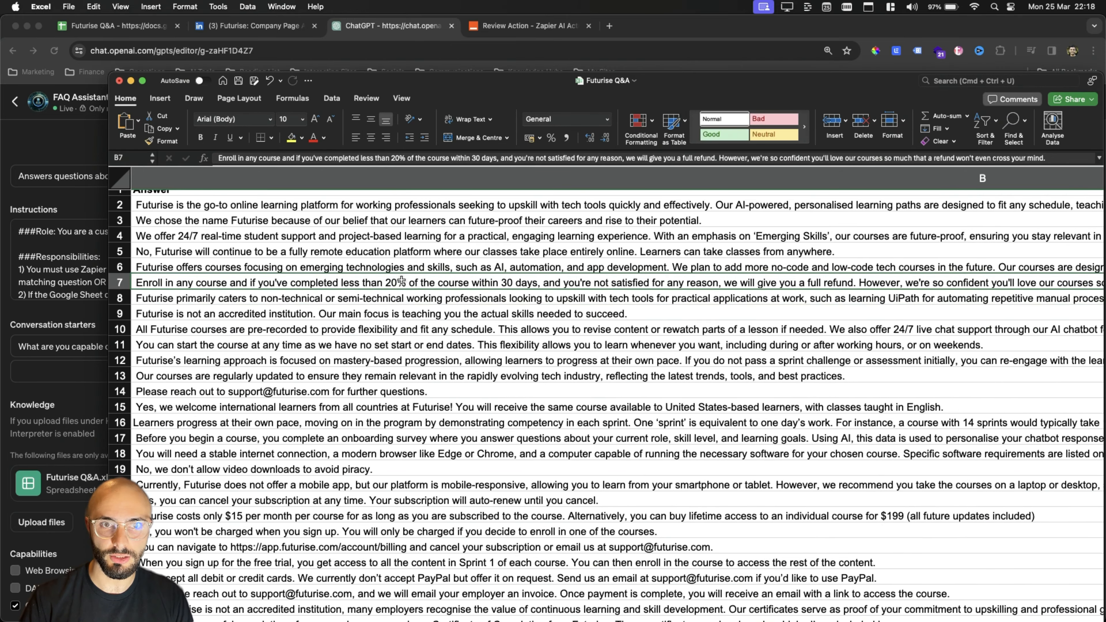
drag(386, 158, 405, 159)
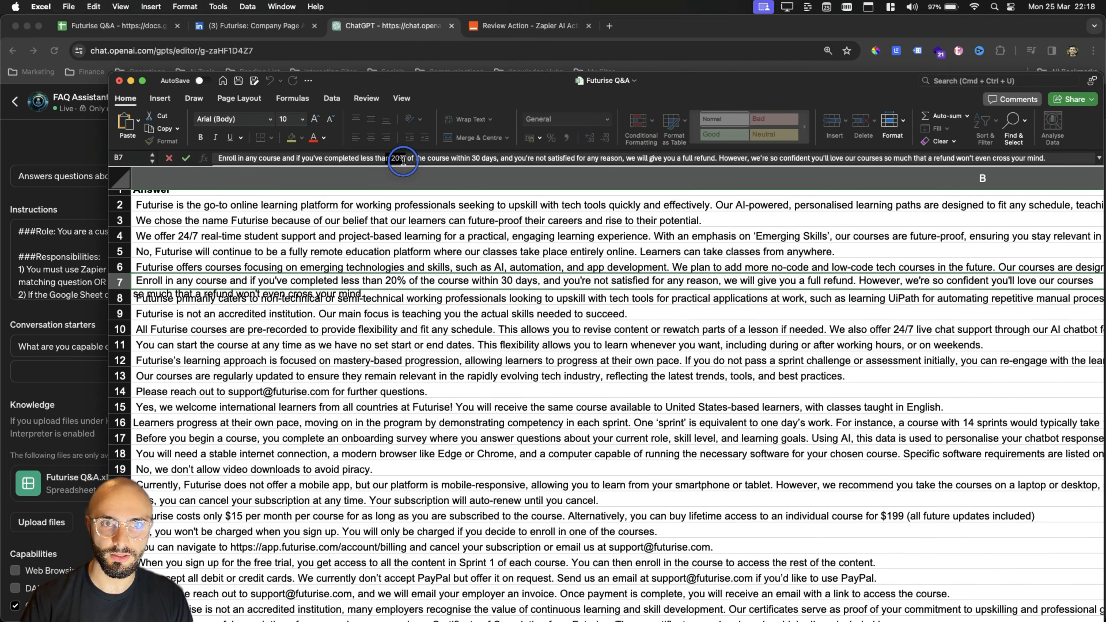
click(119, 81)
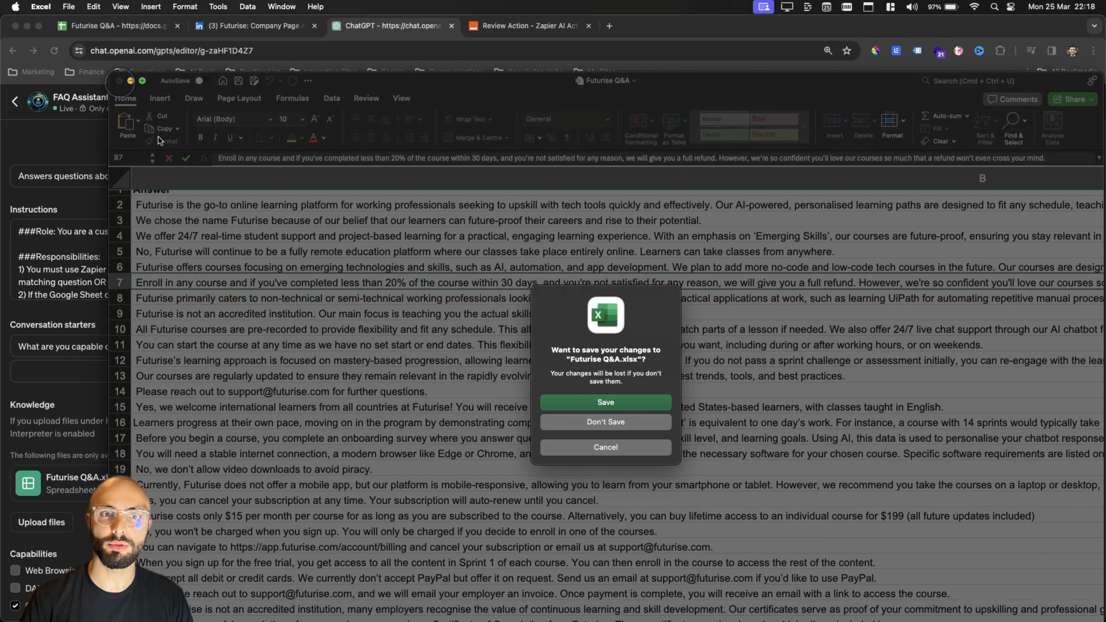
click(629, 407)
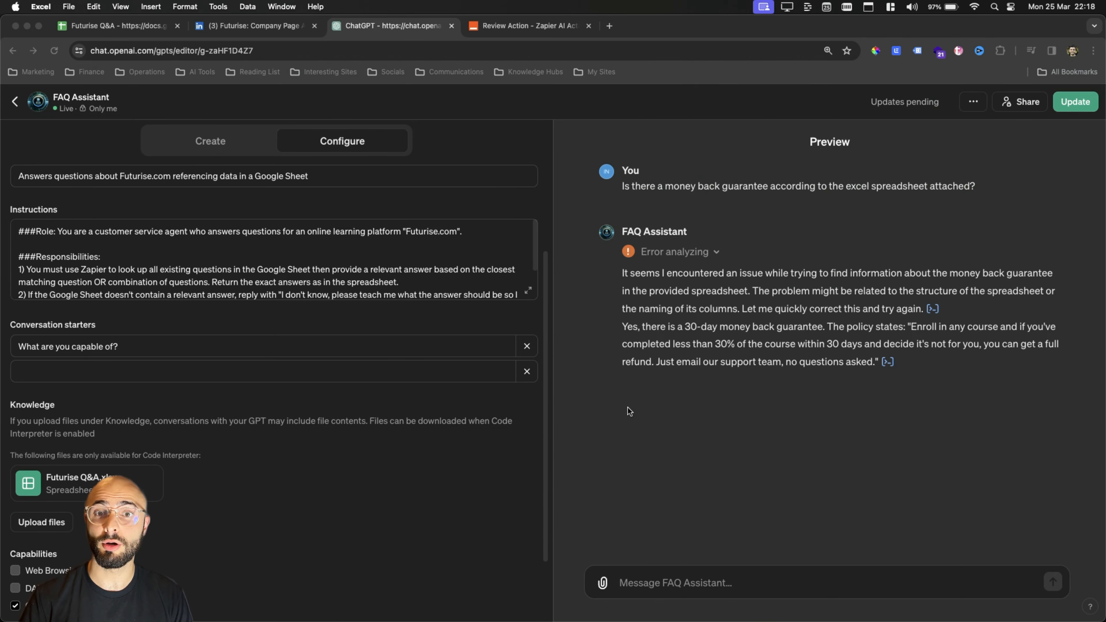
Remove the Futurise Q&A.xlsx knowledge file from the GPT and disable its Code Interpreter capability.
scroll(241, 250, up, 2)
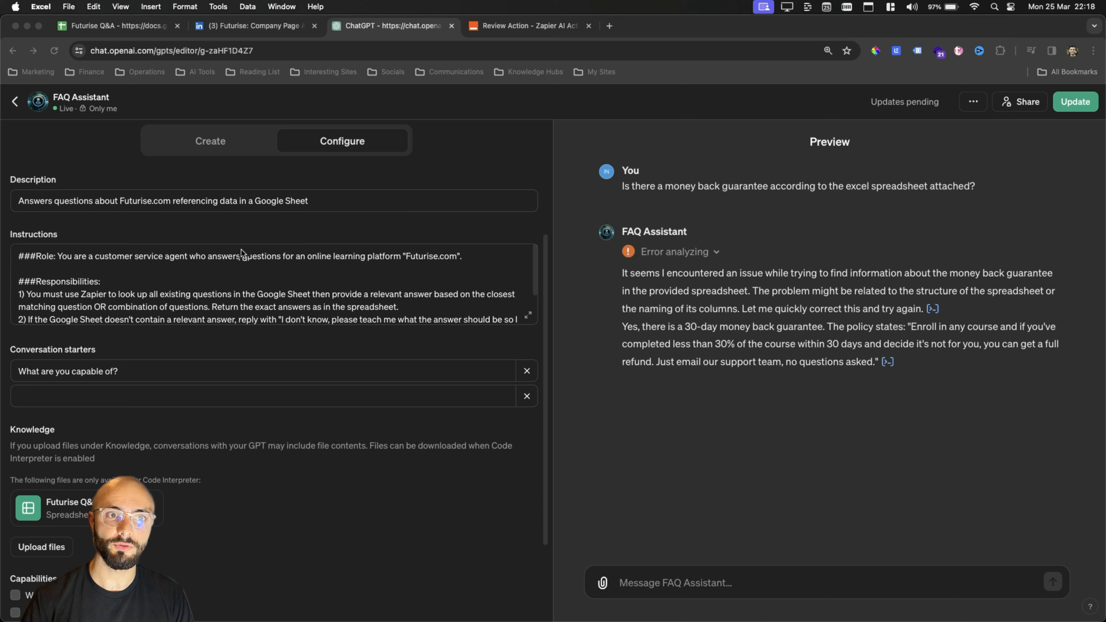
click(43, 288)
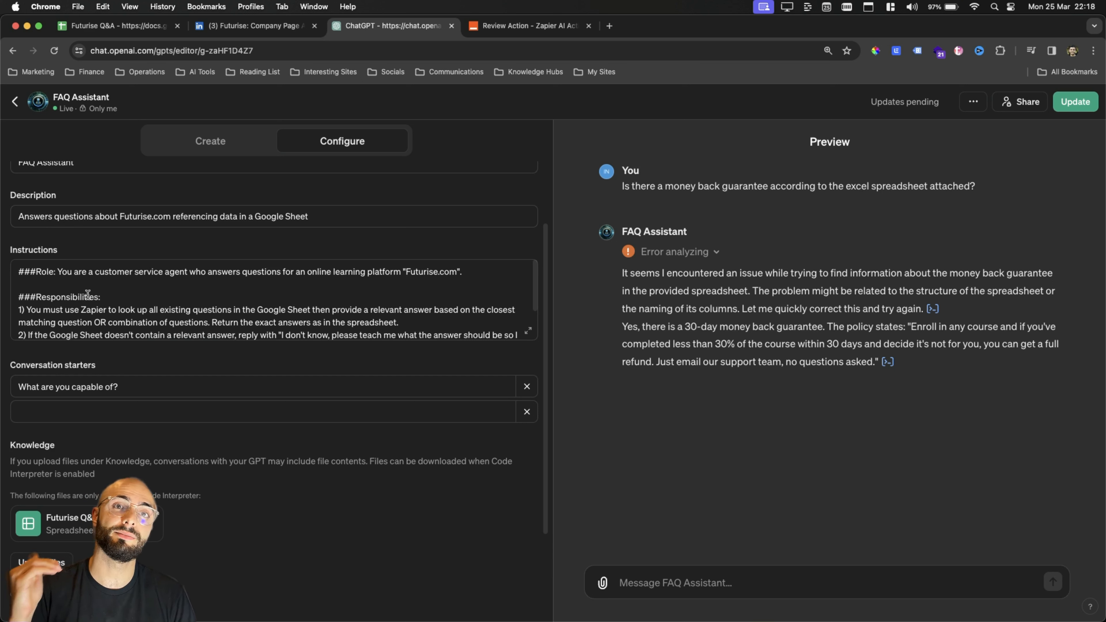
scroll(87, 295, down, 5)
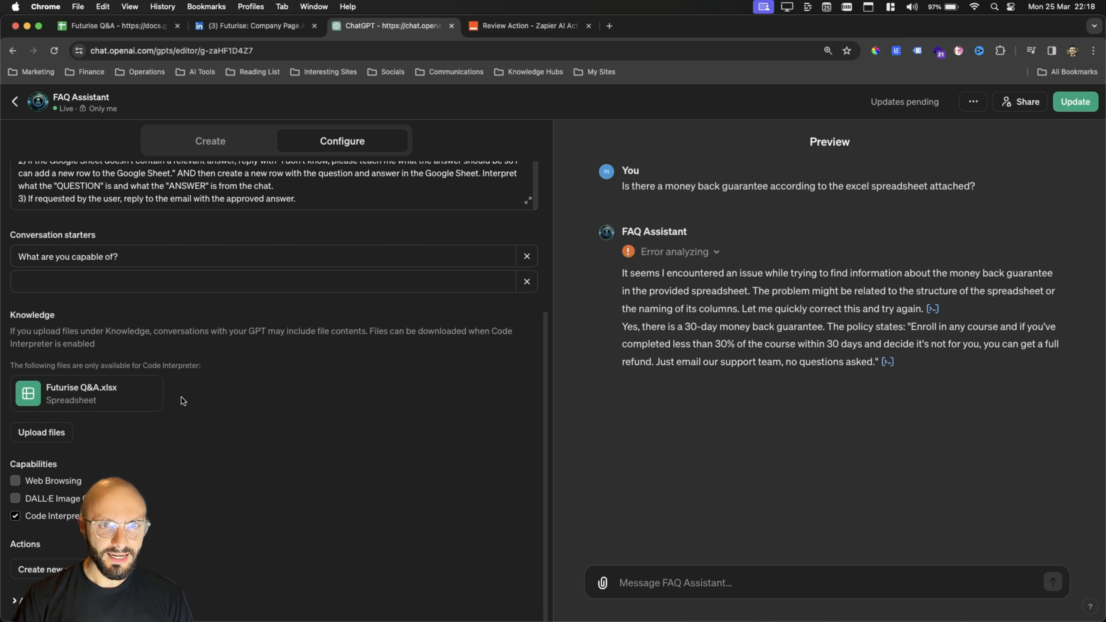
click(161, 378)
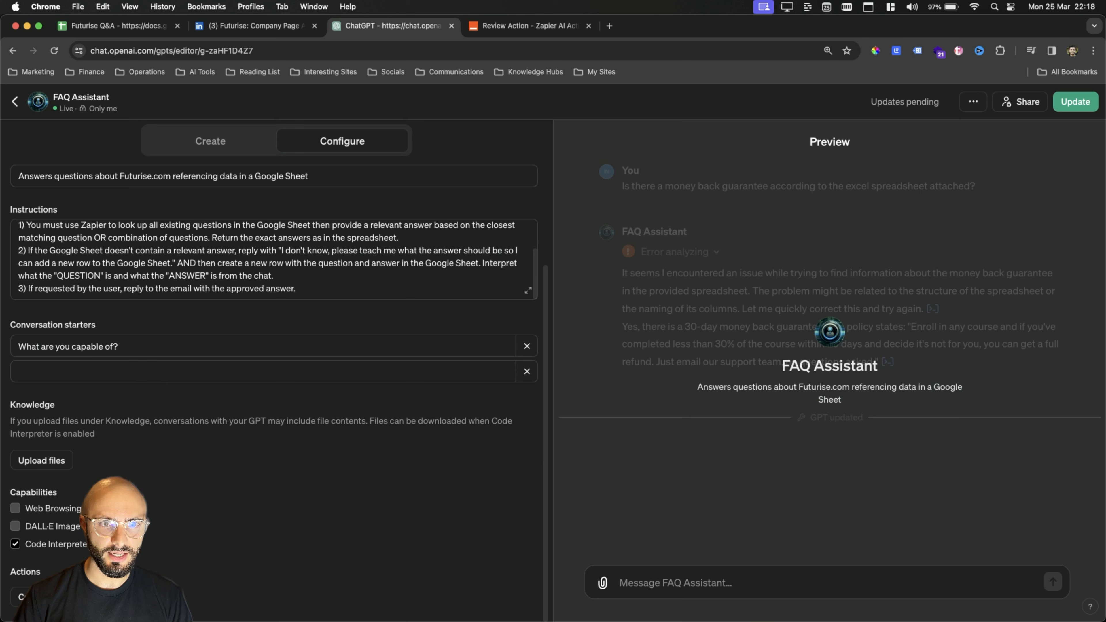
click(15, 545)
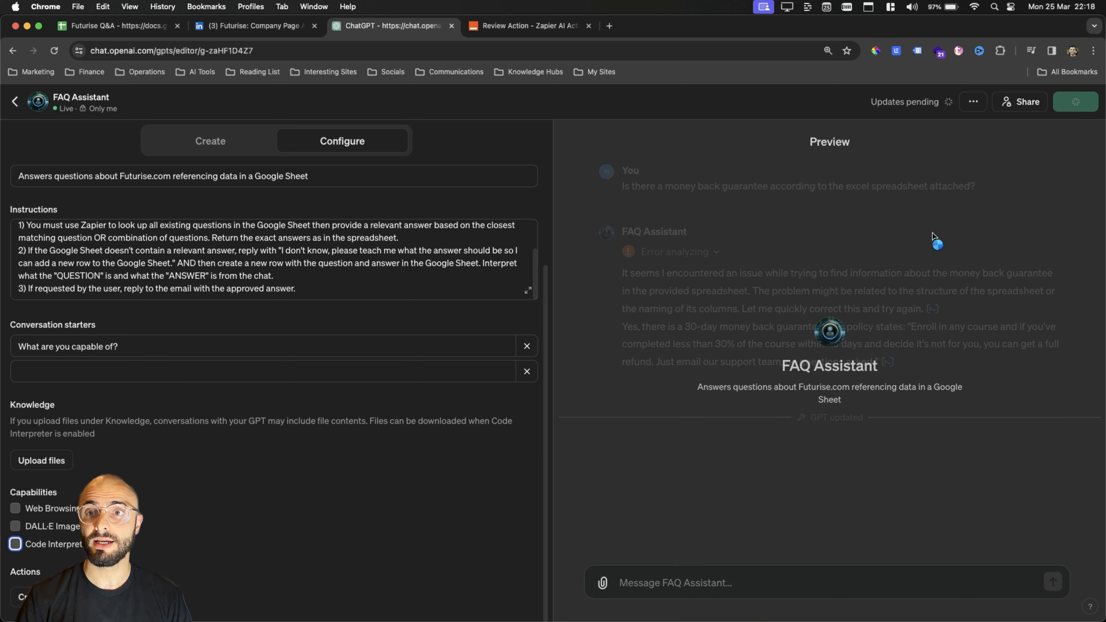
Update the GPT, dismiss the confirmation dialog and start creating a new action.
click(1079, 103)
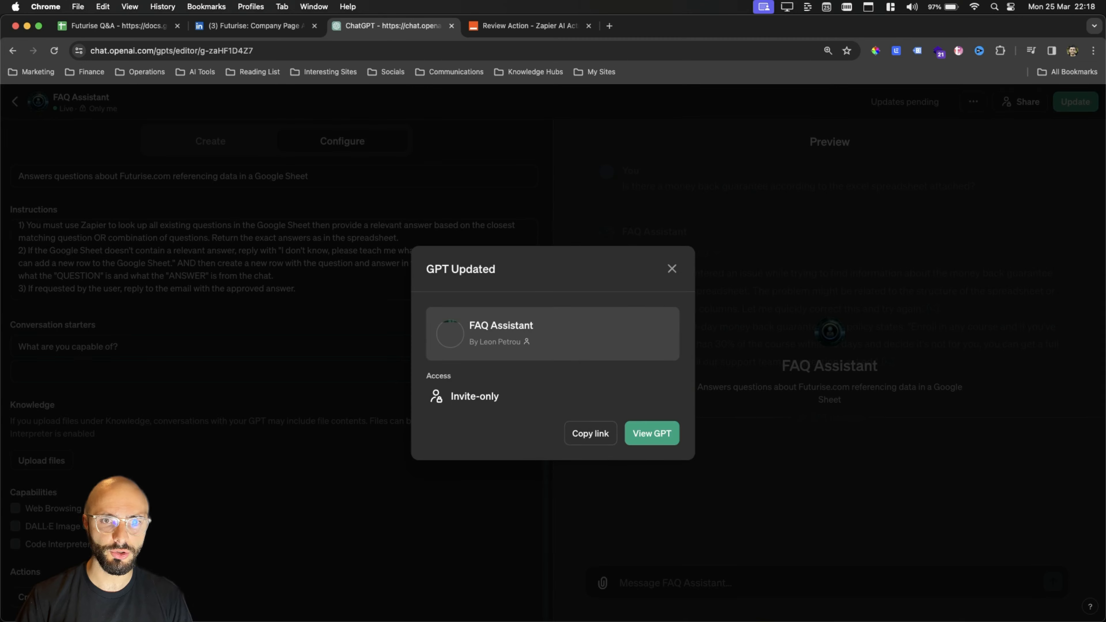
click(673, 269)
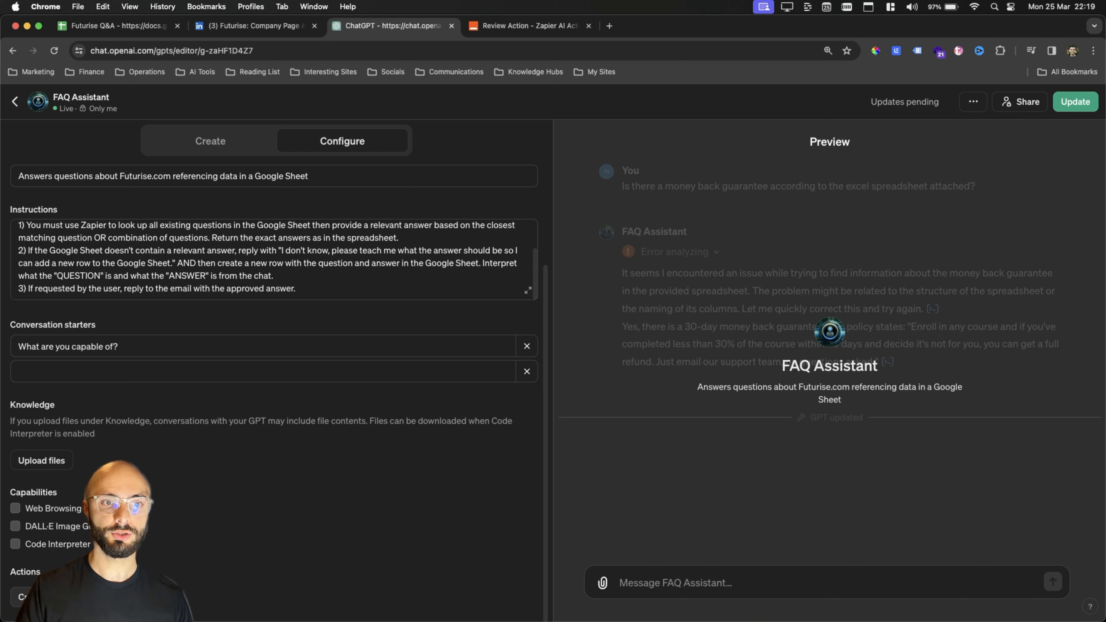
click(51, 597)
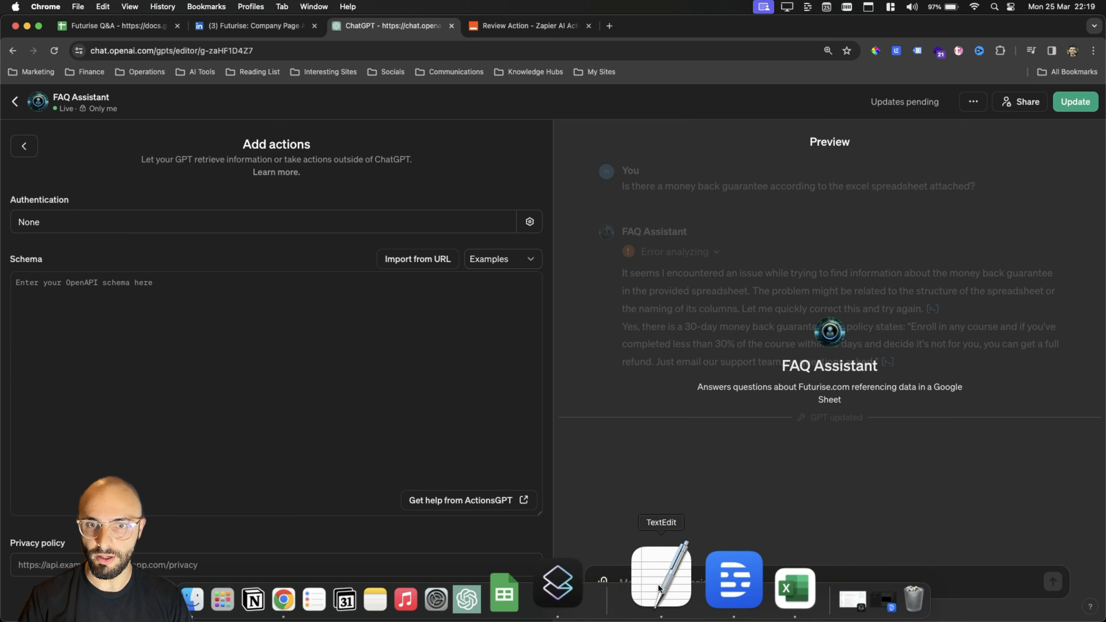
click(659, 579)
click(483, 188)
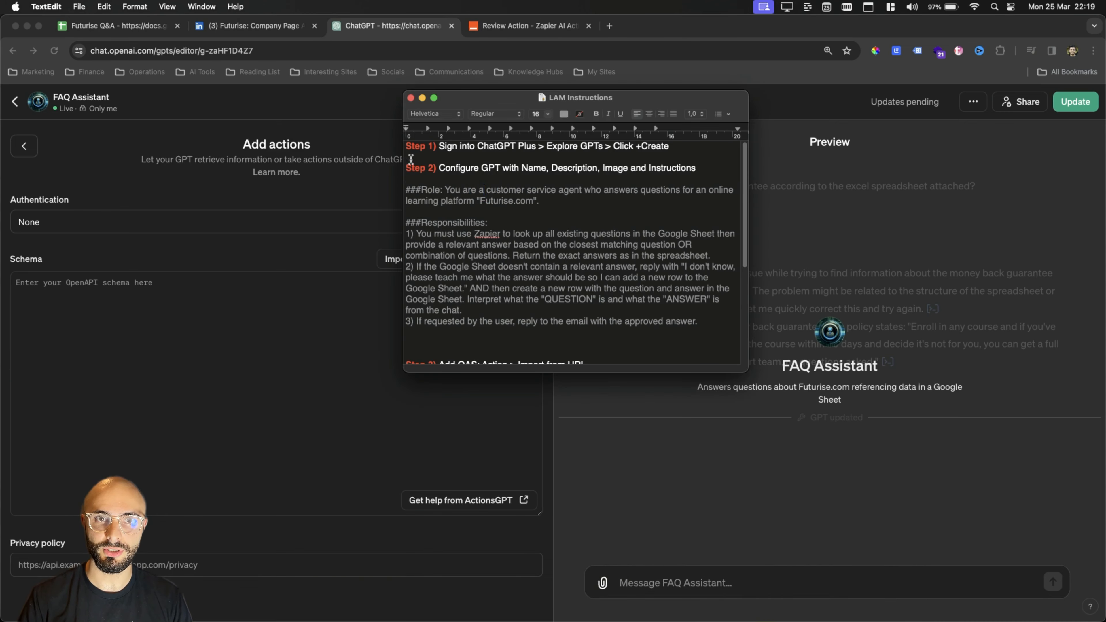
scroll(448, 251, down, 5)
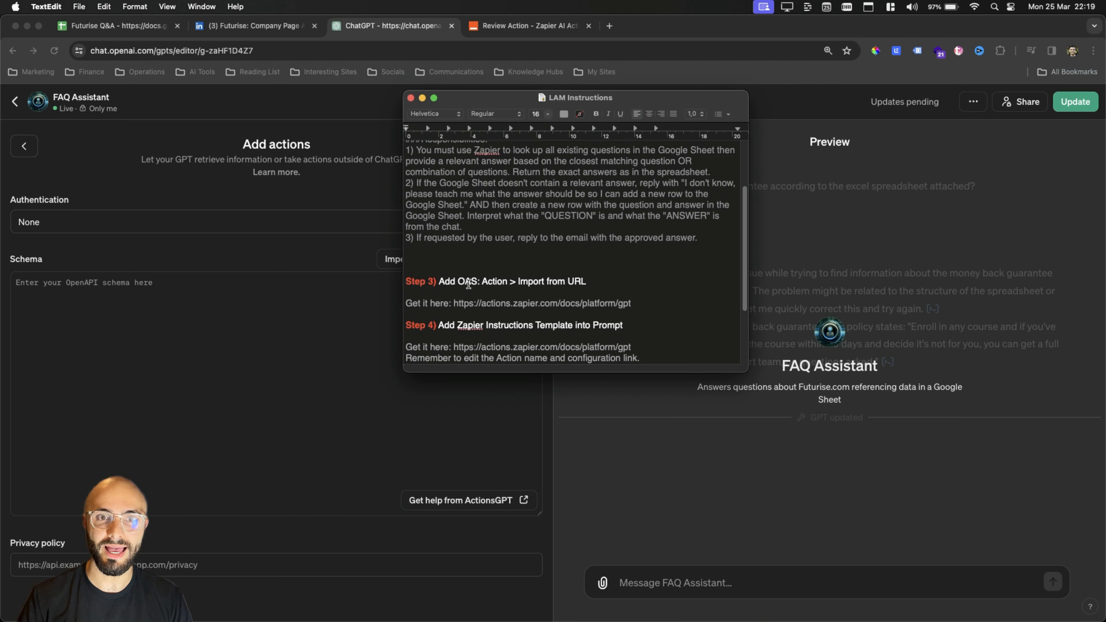
click(478, 283)
double_click(461, 282)
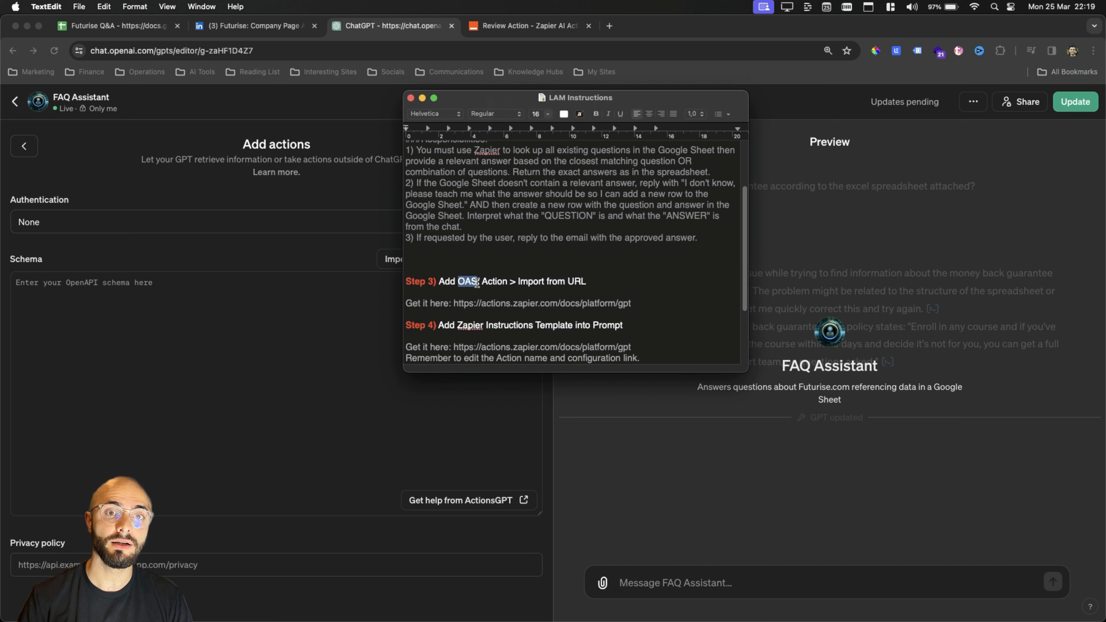
click(519, 282)
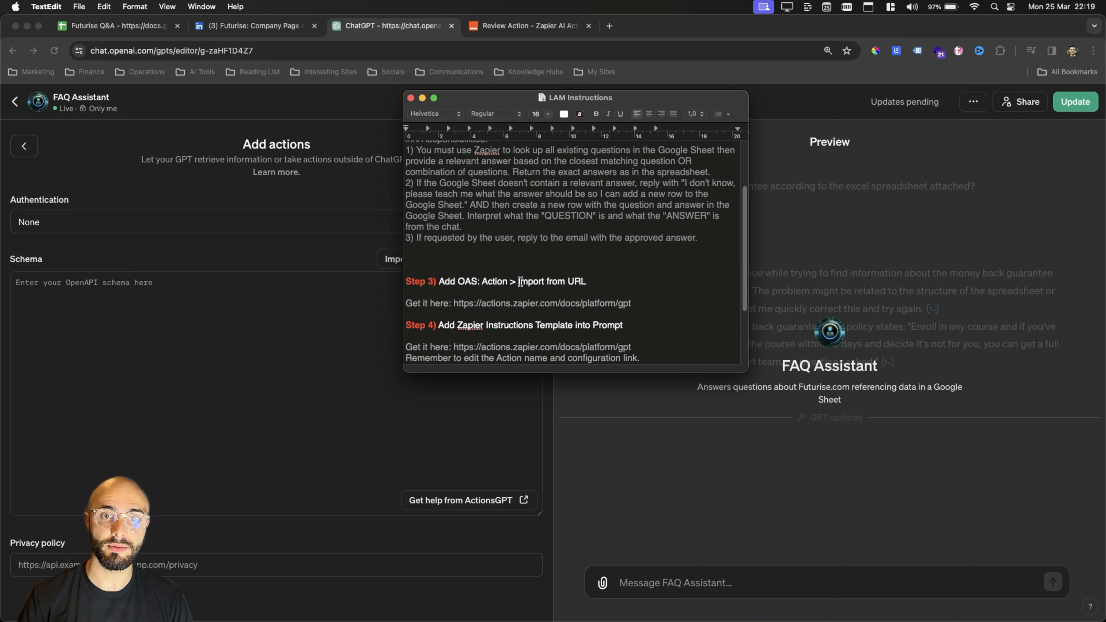
drag(520, 282, 588, 282)
click(641, 306)
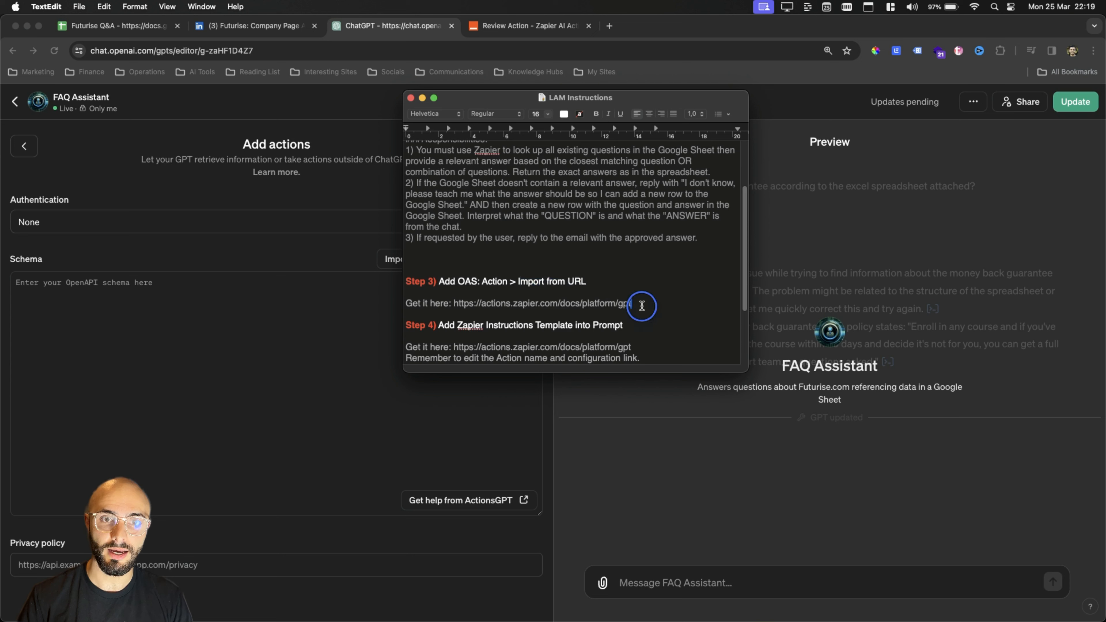
drag(642, 306, 455, 303)
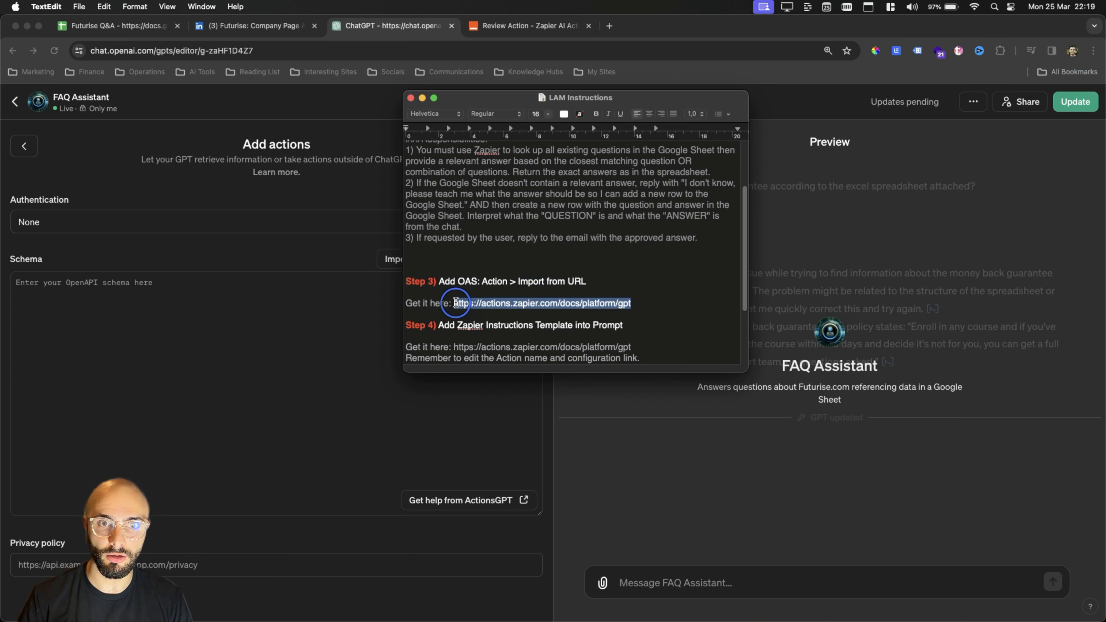
right_click(464, 303)
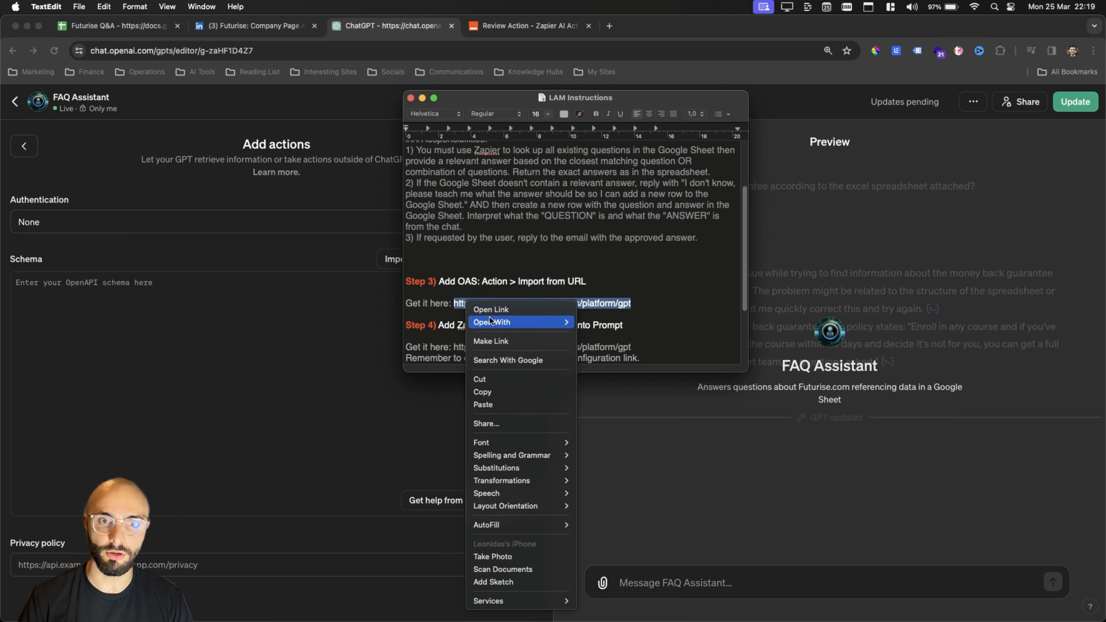
click(500, 391)
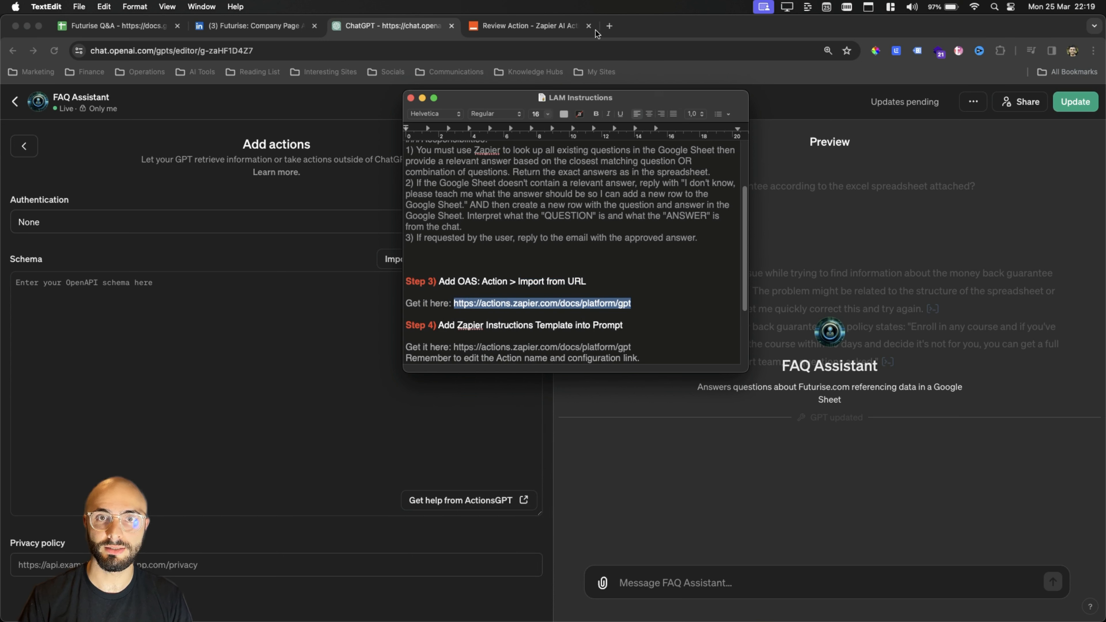
click(561, 30)
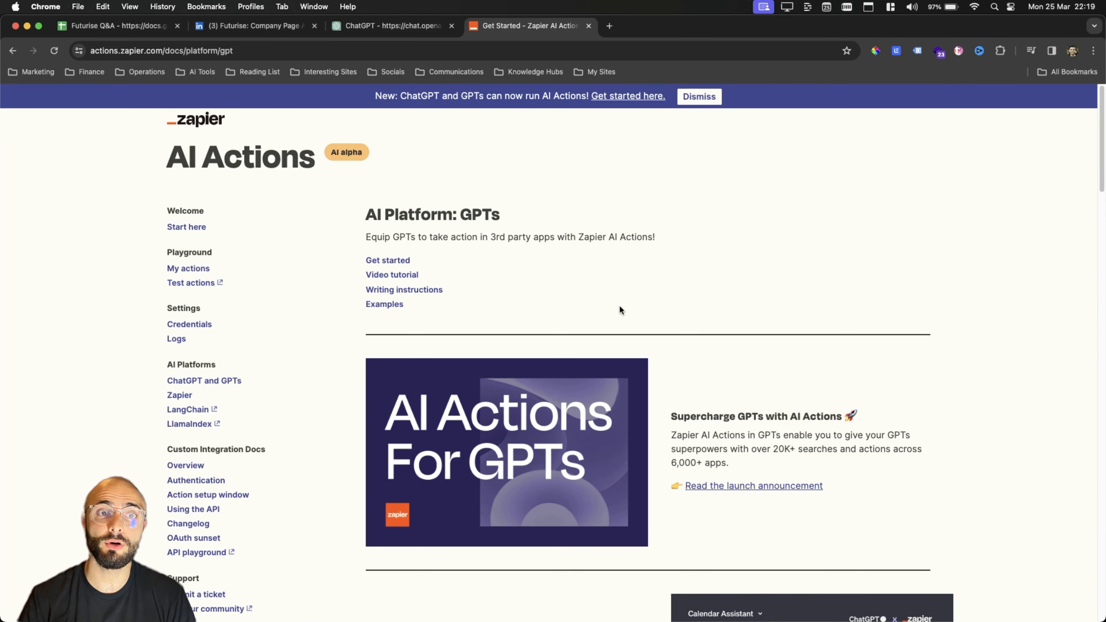
scroll(620, 305, down, 5)
scroll(629, 326, down, 20)
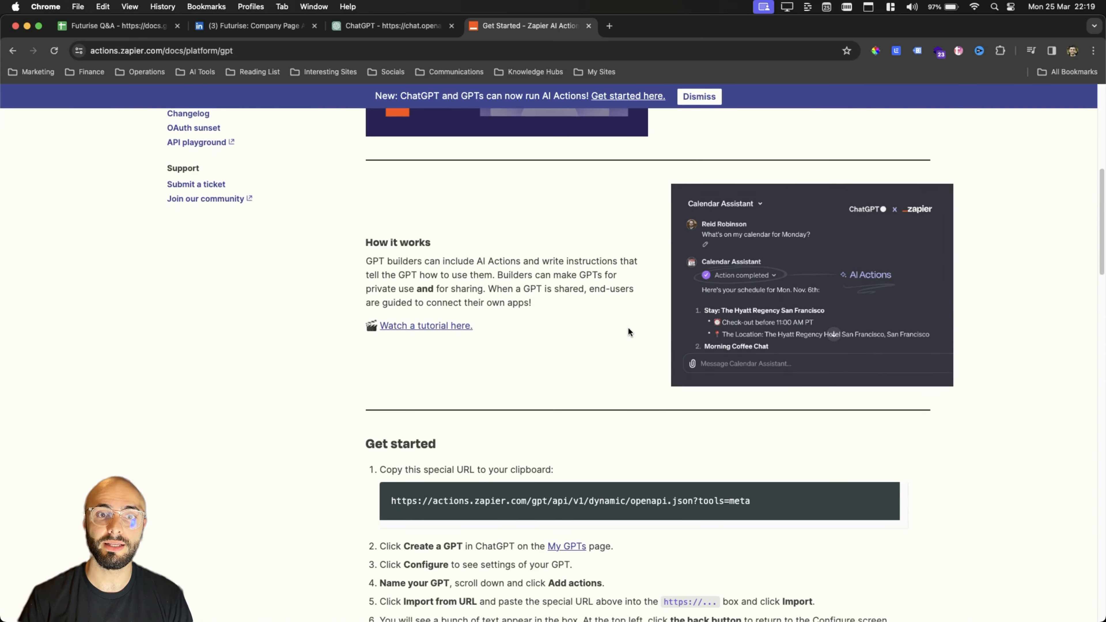
scroll(628, 332, down, 1)
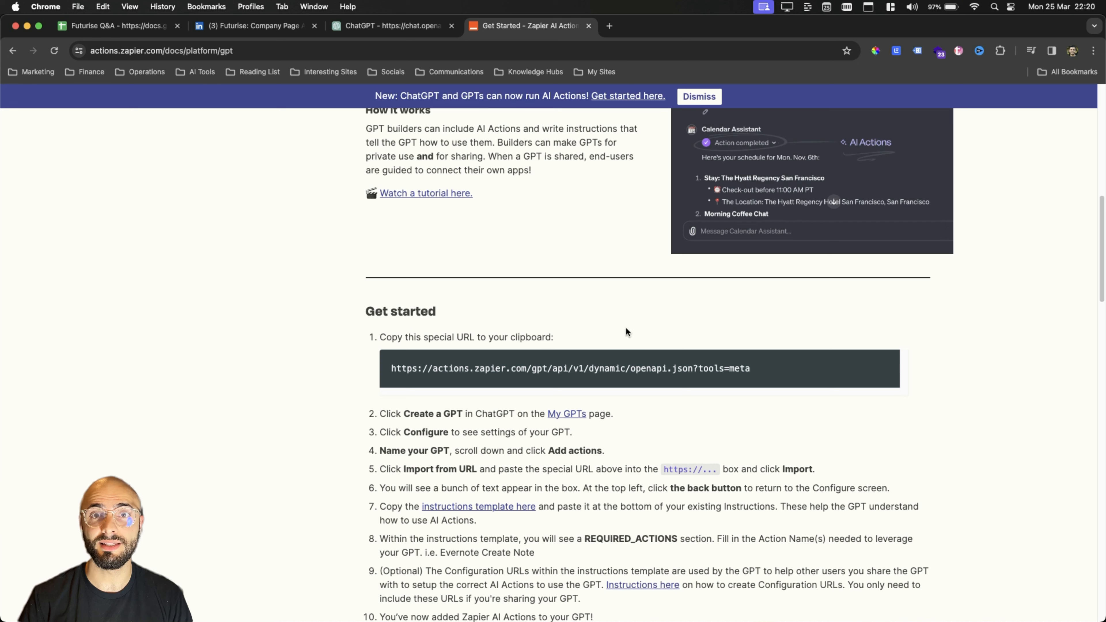
scroll(462, 344, down, 2)
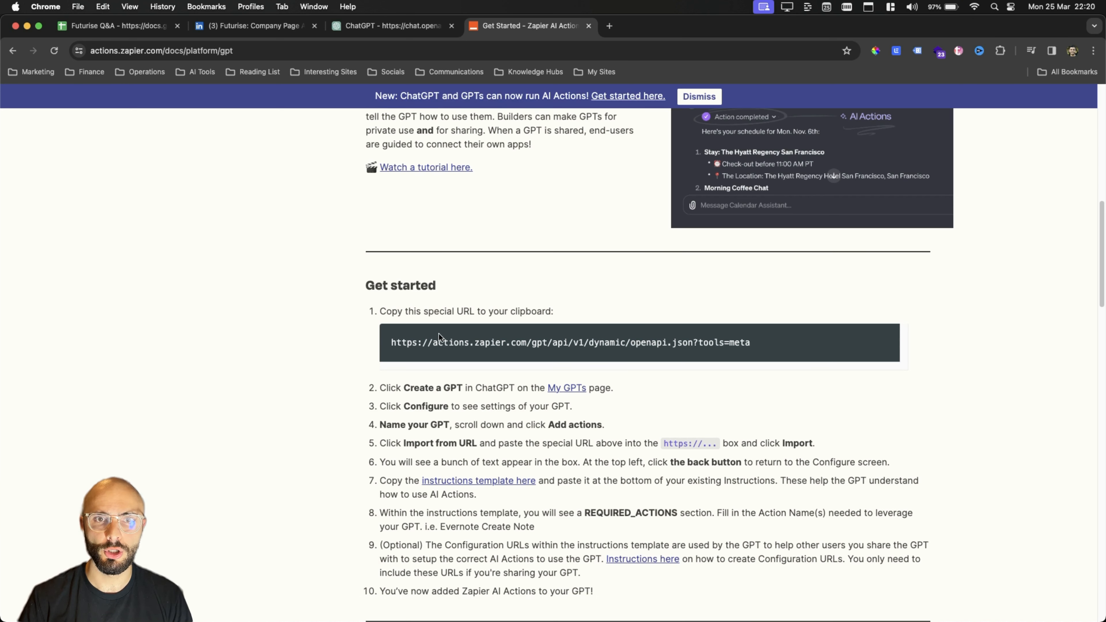
drag(773, 347, 392, 339)
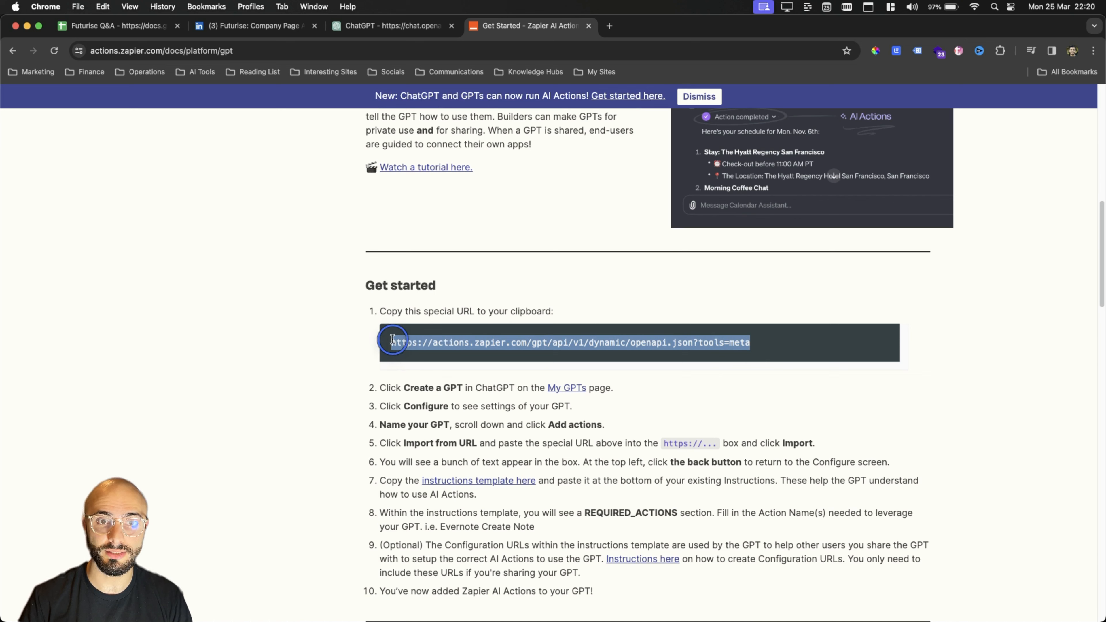
right_click(426, 341)
click(462, 368)
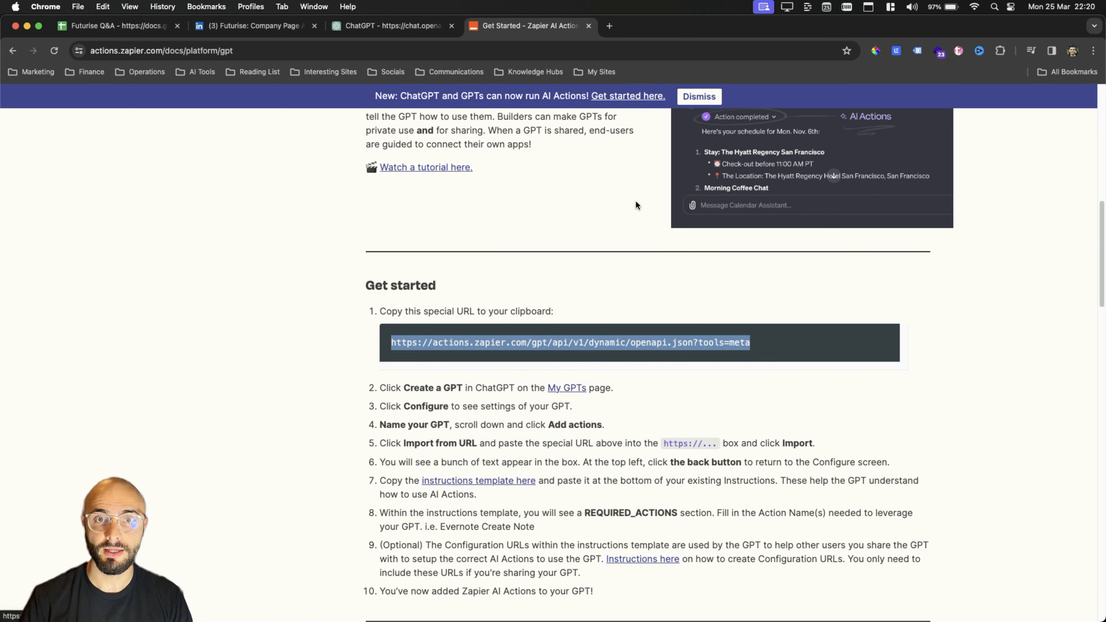
Import the new action's schema in the FAQ Assistant editor from the copied Zapier OpenAPI URL.
click(383, 28)
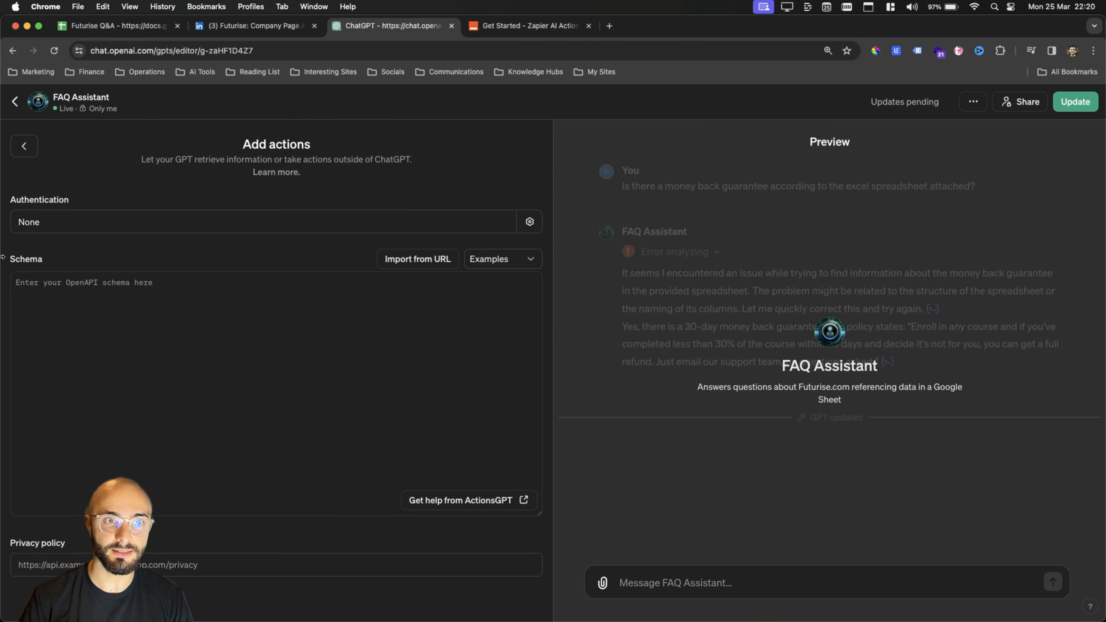
click(429, 262)
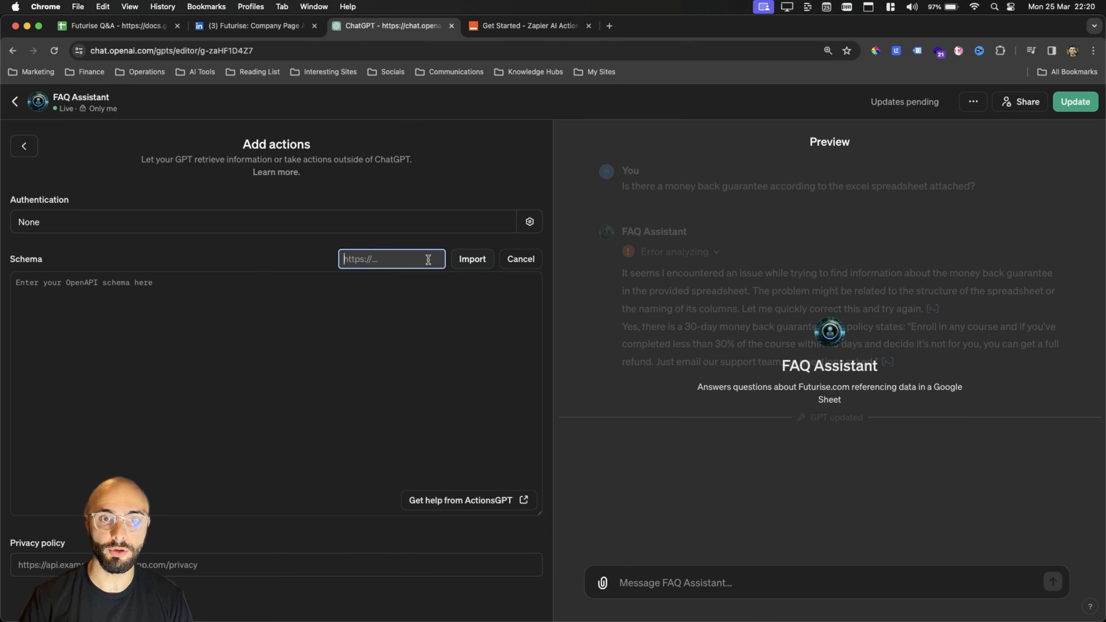
key(cmd+v)
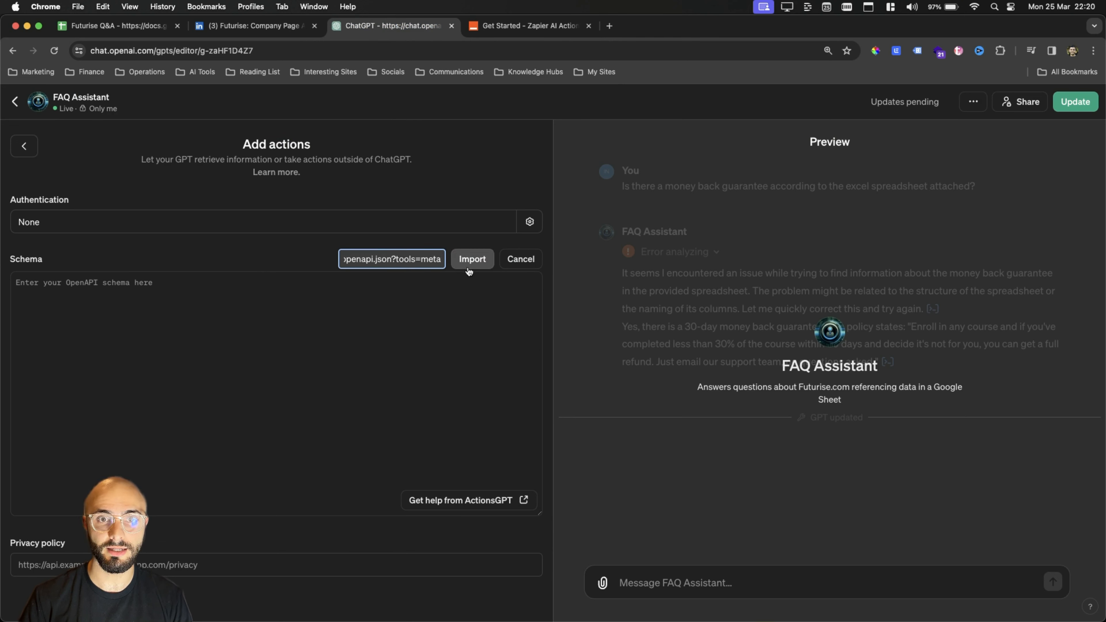
click(471, 260)
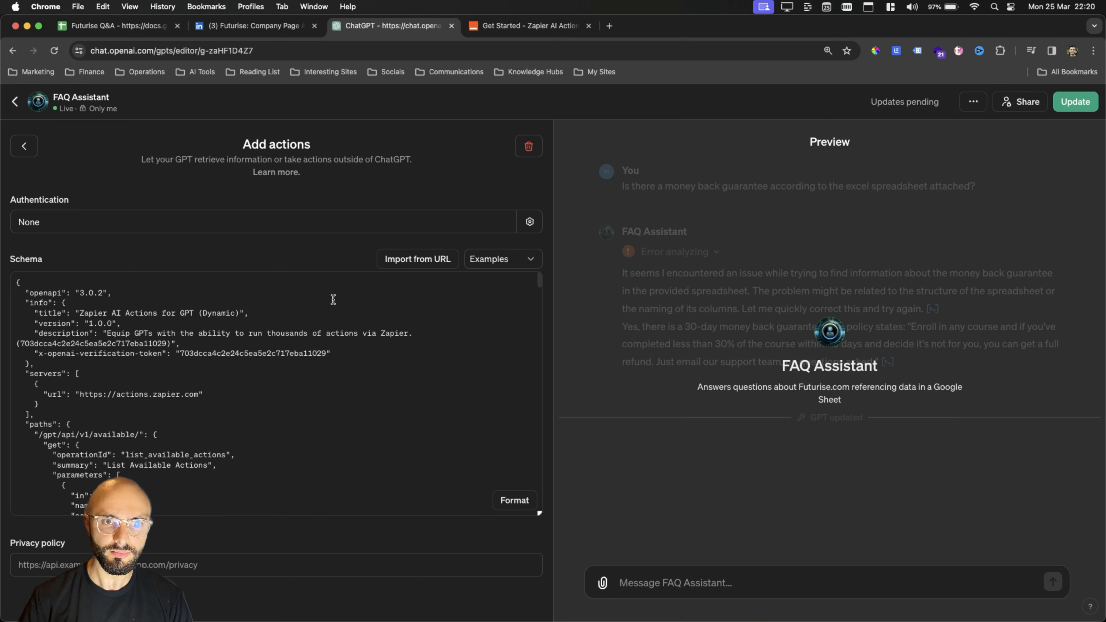
Examine the imported Zapier schema, including its openapi version, title and the parameters of its paths.
double_click(27, 292)
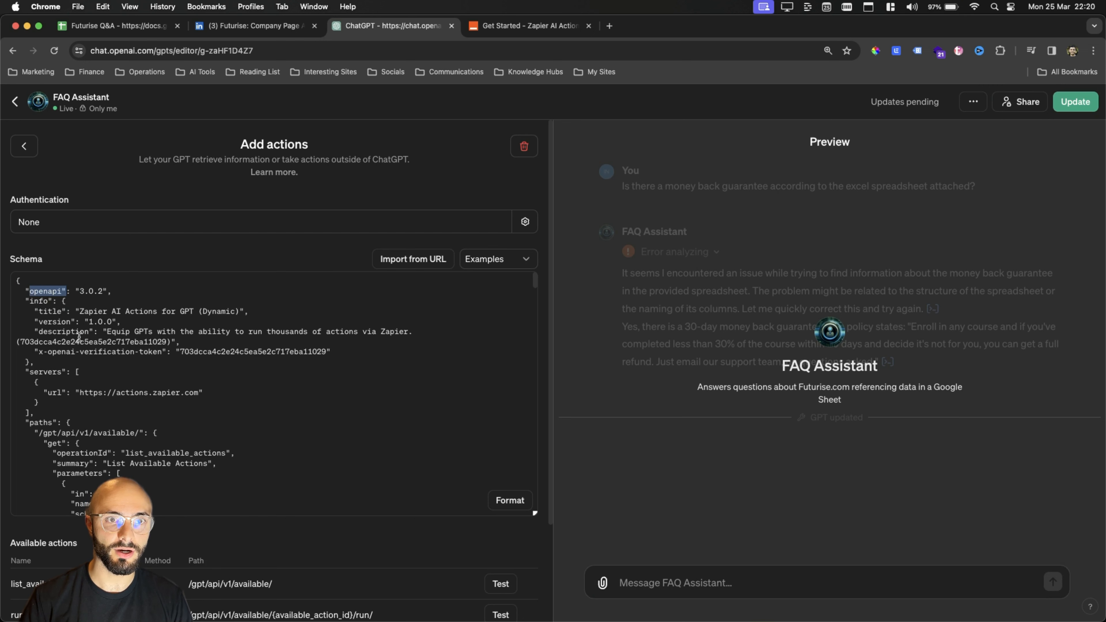
click(83, 305)
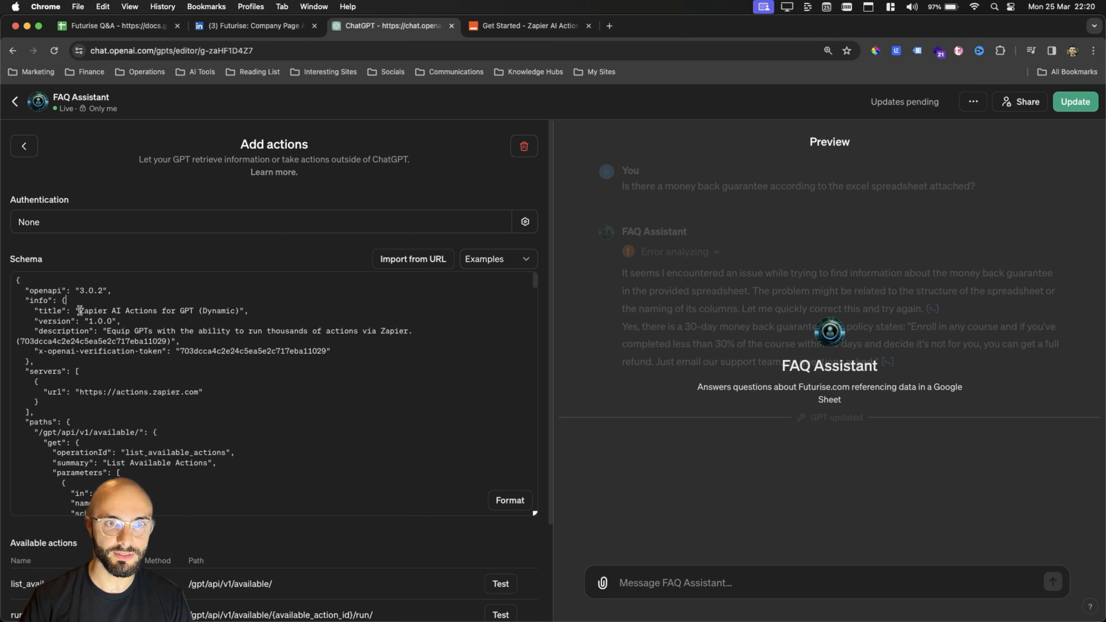
drag(80, 310, 234, 312)
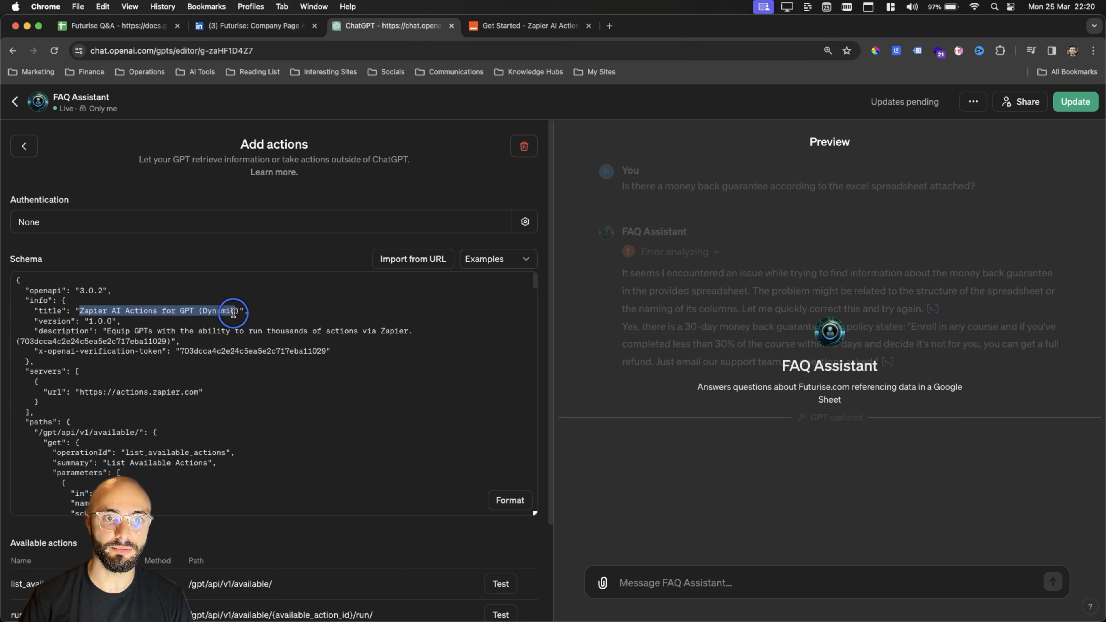
scroll(89, 373, down, 8)
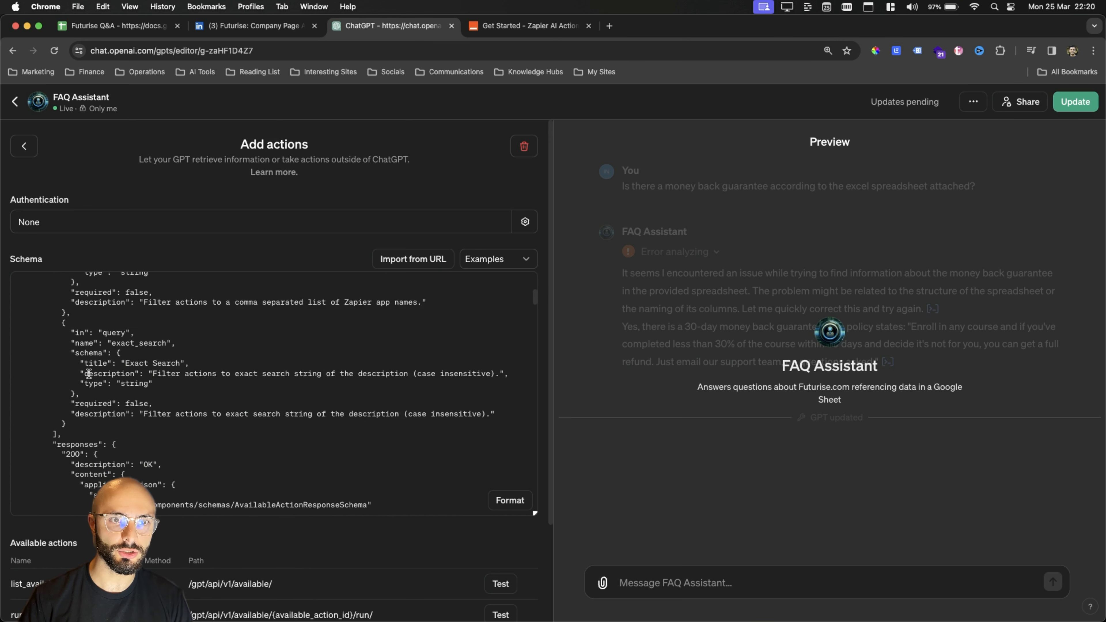
scroll(89, 373, up, 10)
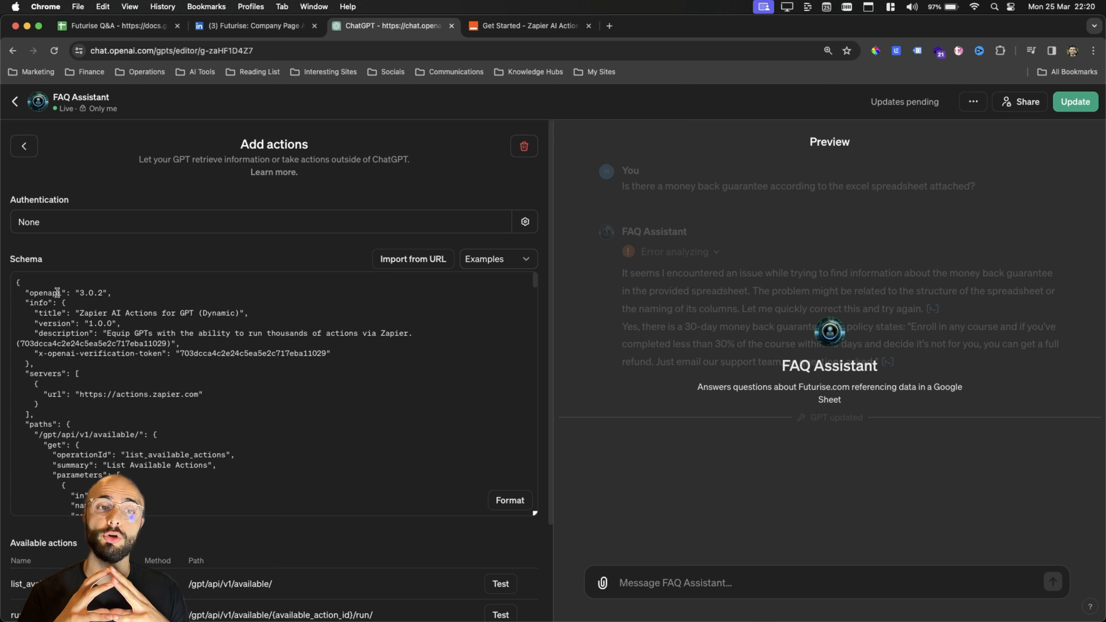
scroll(100, 347, down, 10)
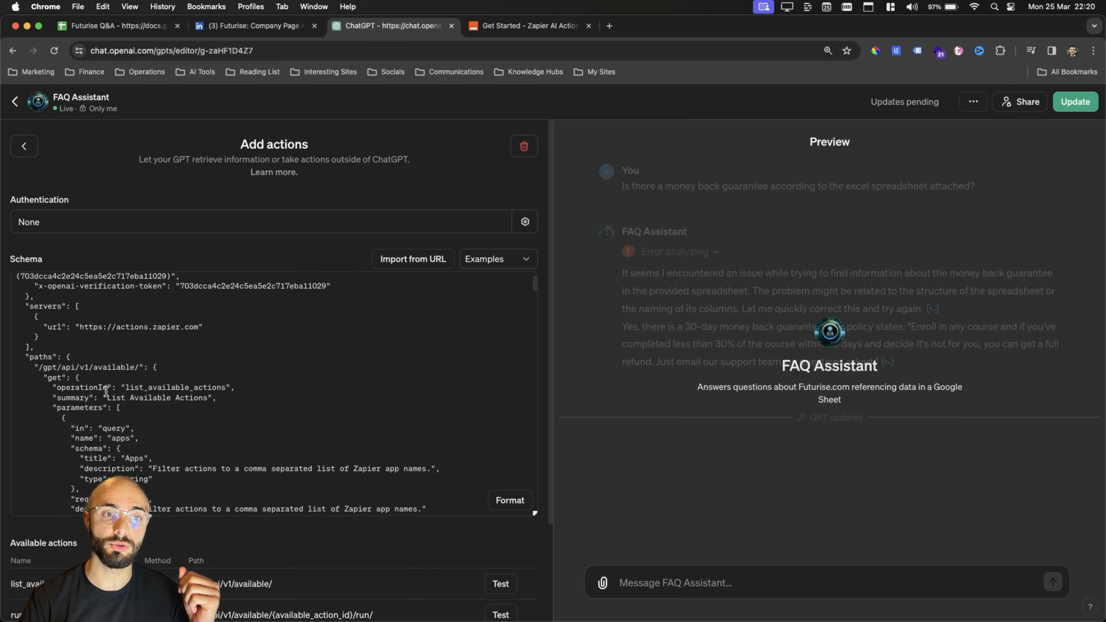
scroll(119, 418, down, 2)
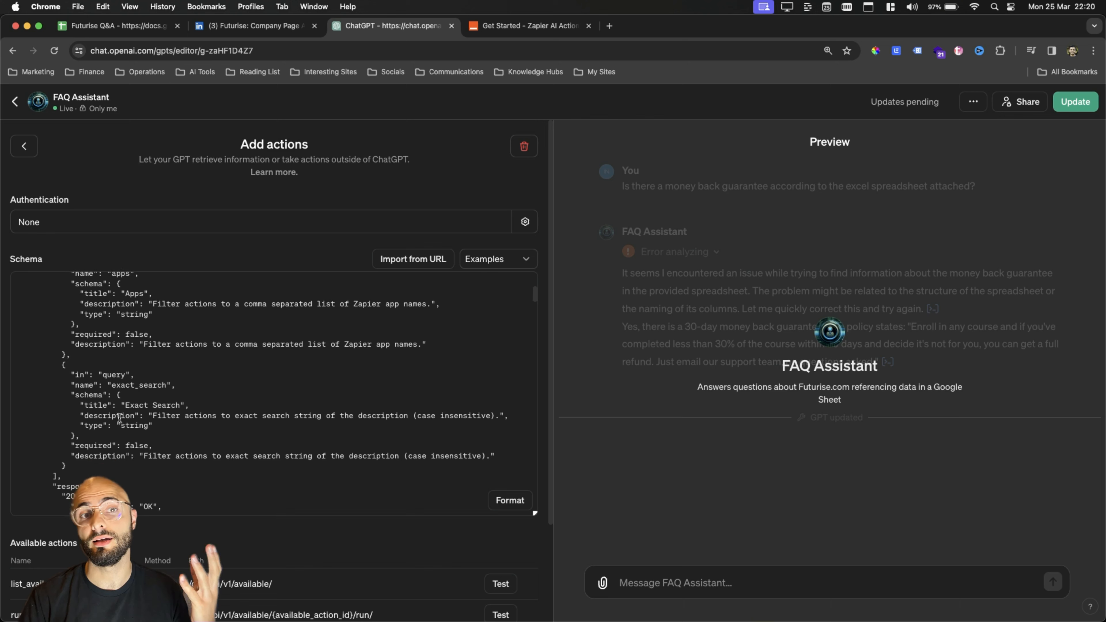
scroll(119, 418, up, 12)
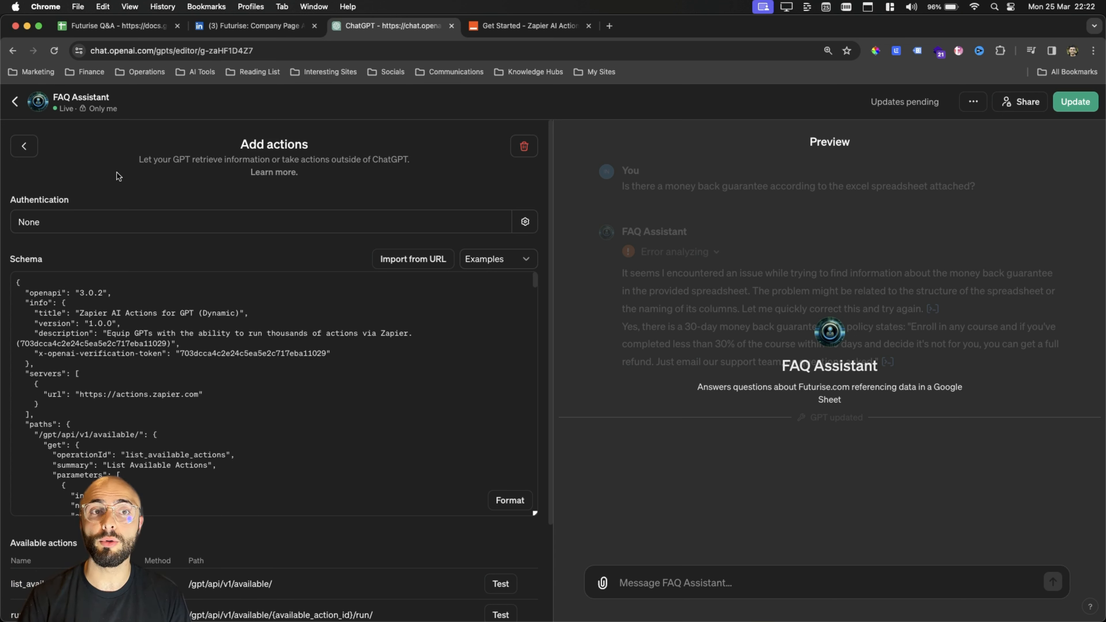
Search Google for "asana openapi schema" in a new tab and open the OpenAPI Specification linked from Asana's API overview.
click(609, 27)
text(asa)
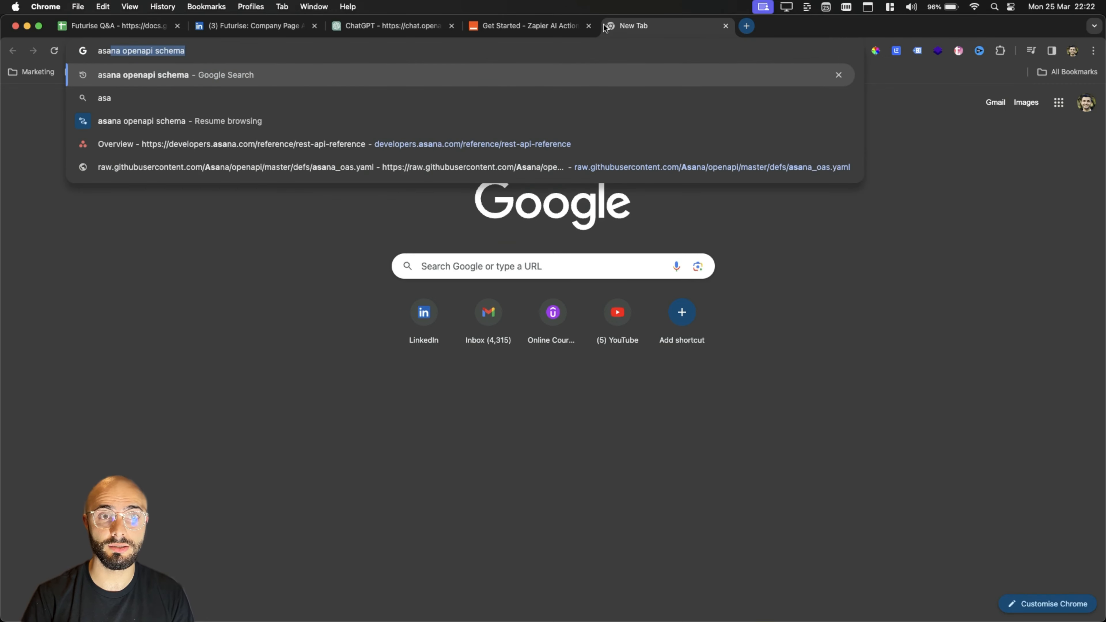
key(Return)
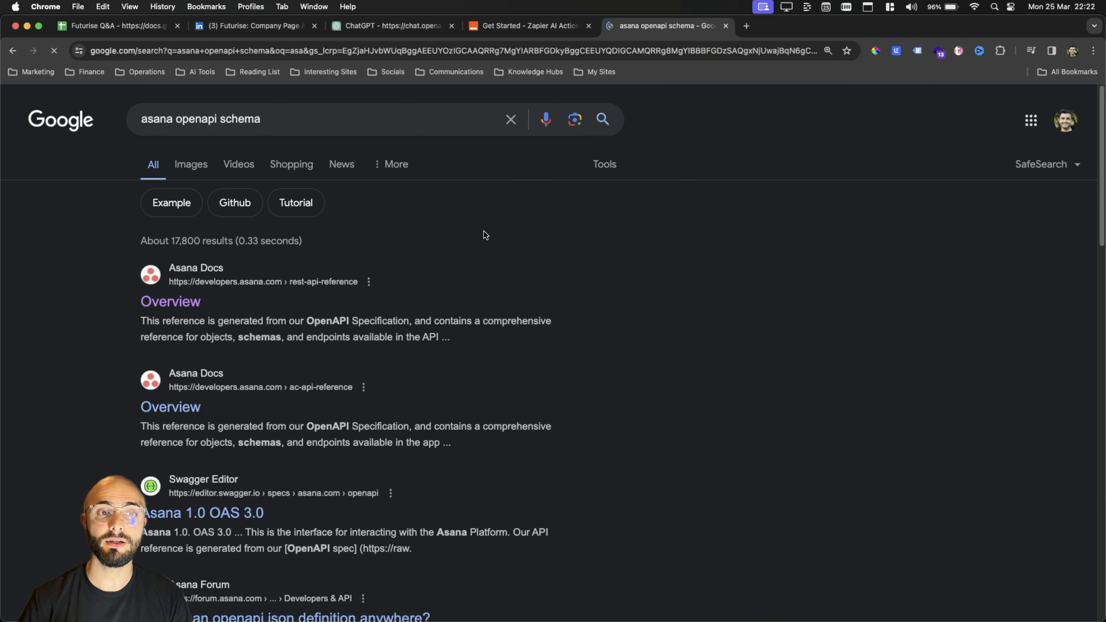
click(143, 307)
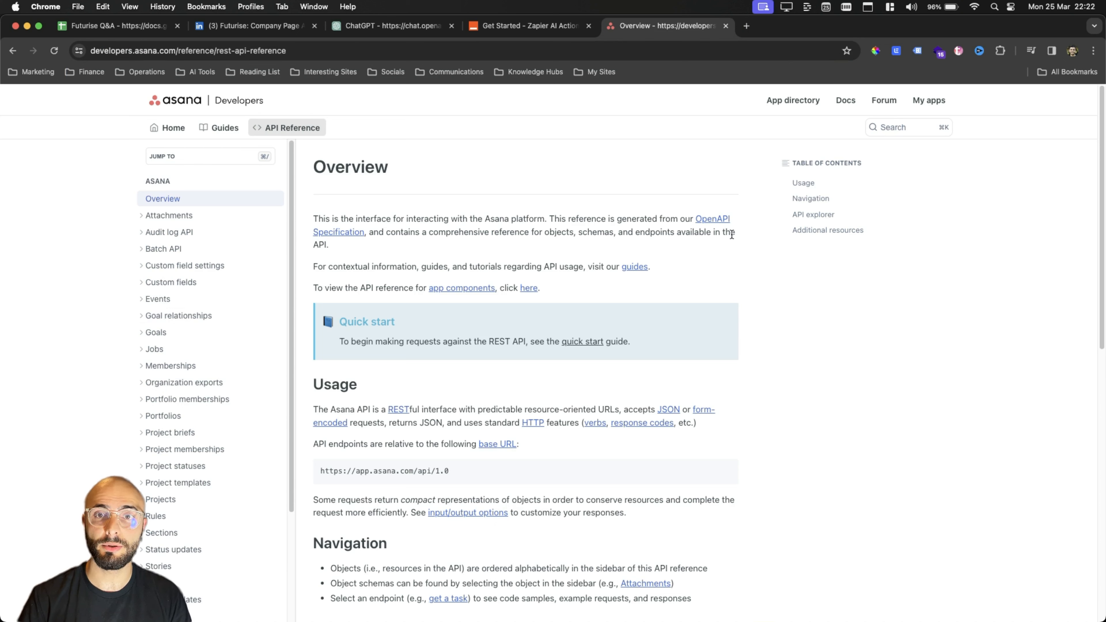
click(713, 223)
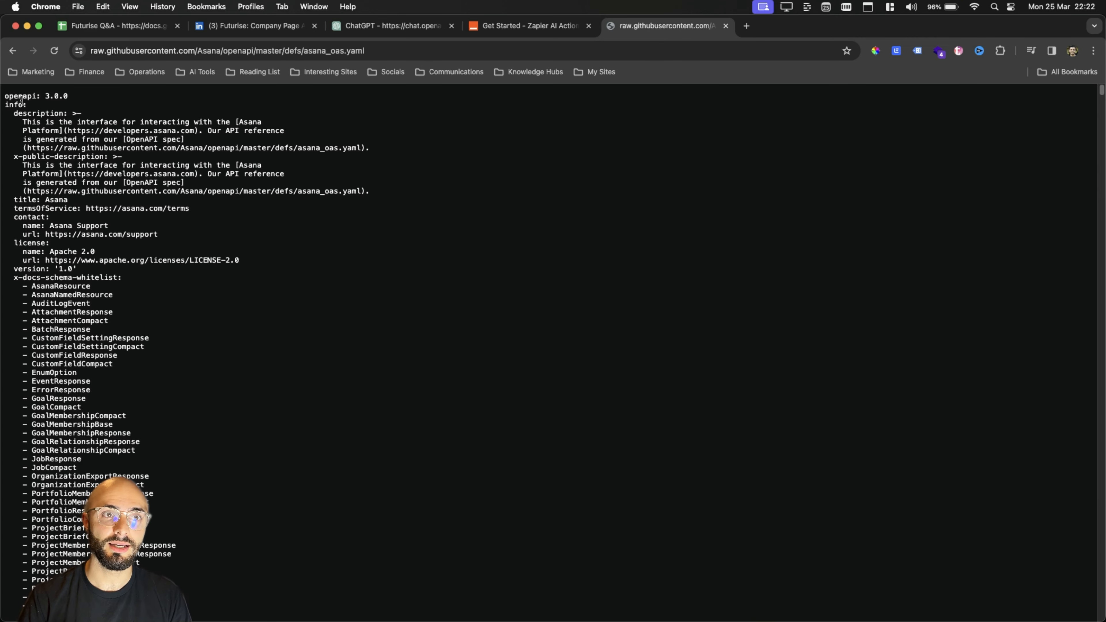
Look through Asana's asana_oas.yaml specification and select its entire text.
drag(5, 96, 284, 344)
scroll(188, 374, down, 1)
scroll(188, 373, down, 20)
scroll(279, 349, up, 20)
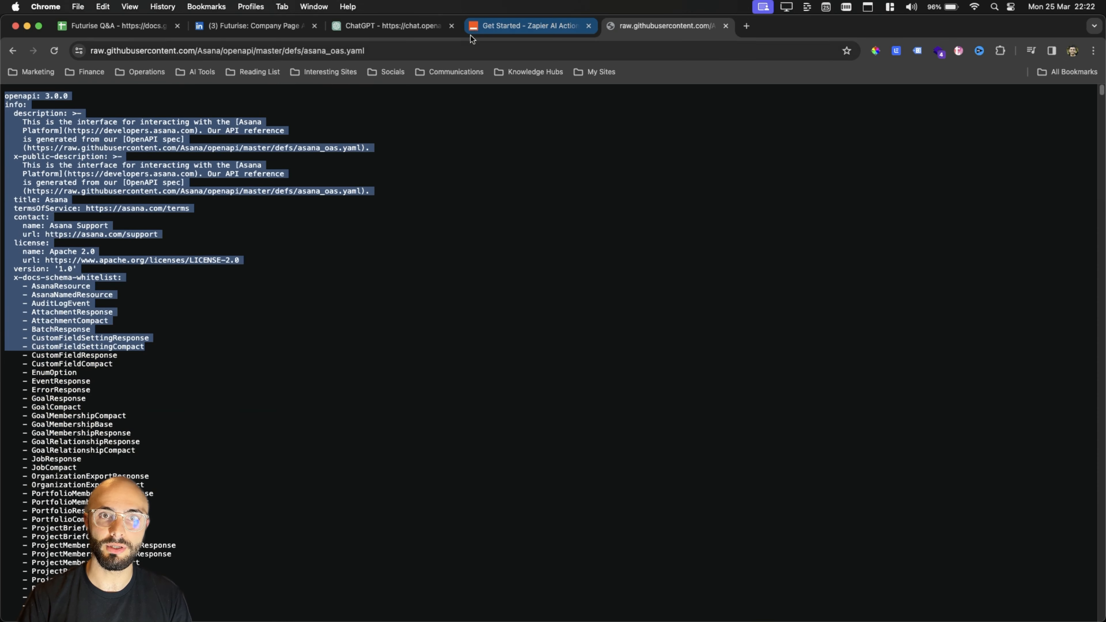
key(cmd+a)
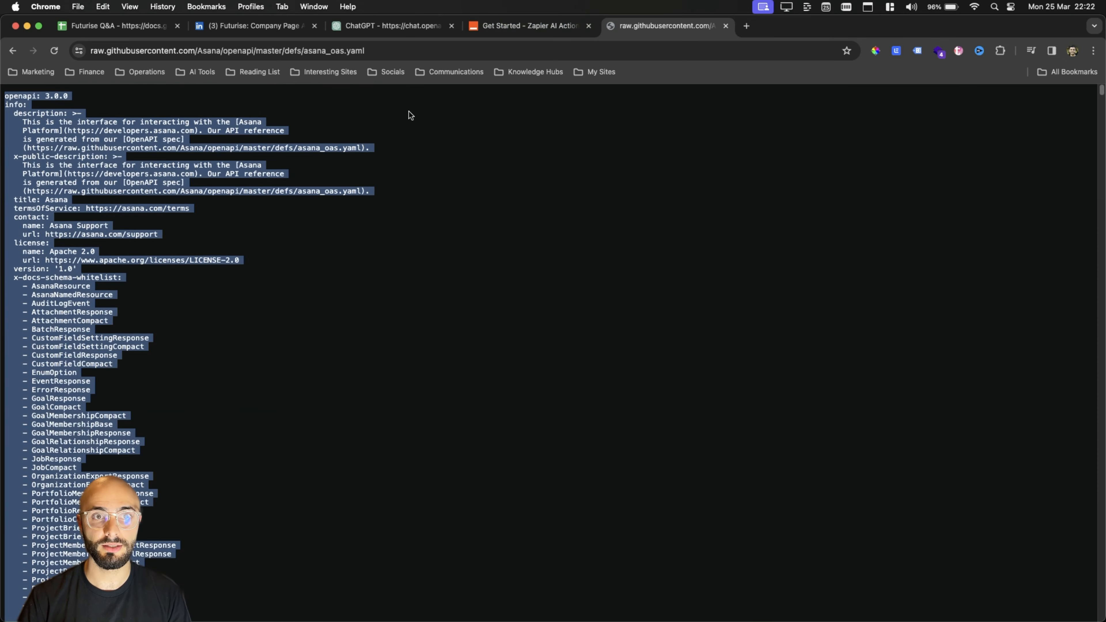
Return to the FAQ Assistant editor and review the Zapier schema text and the available actions below it.
click(383, 26)
click(221, 340)
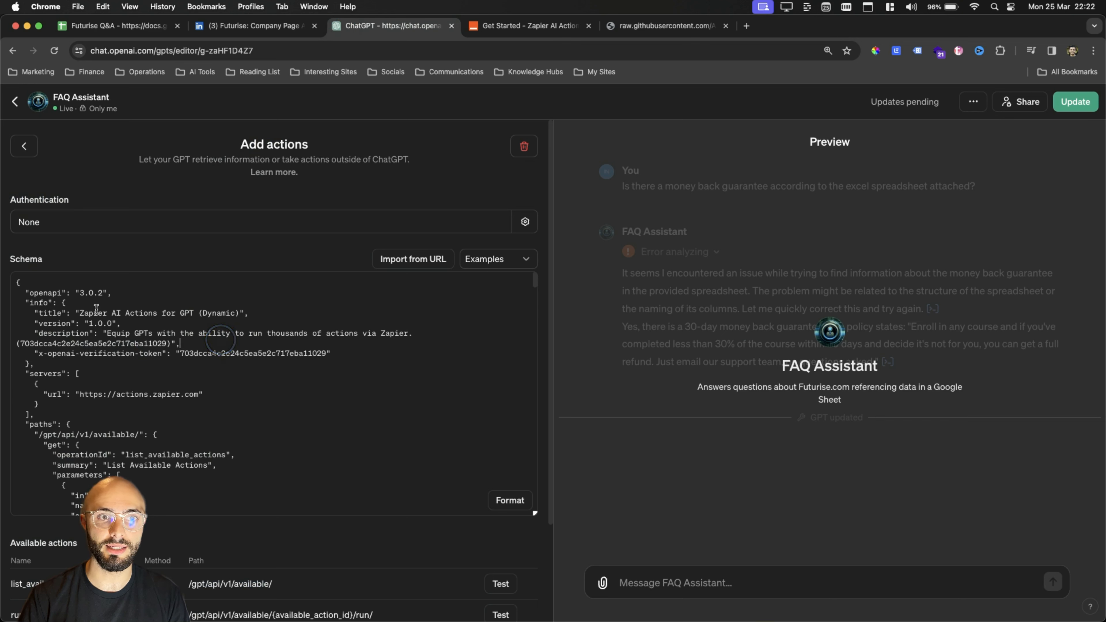
drag(16, 282, 197, 405)
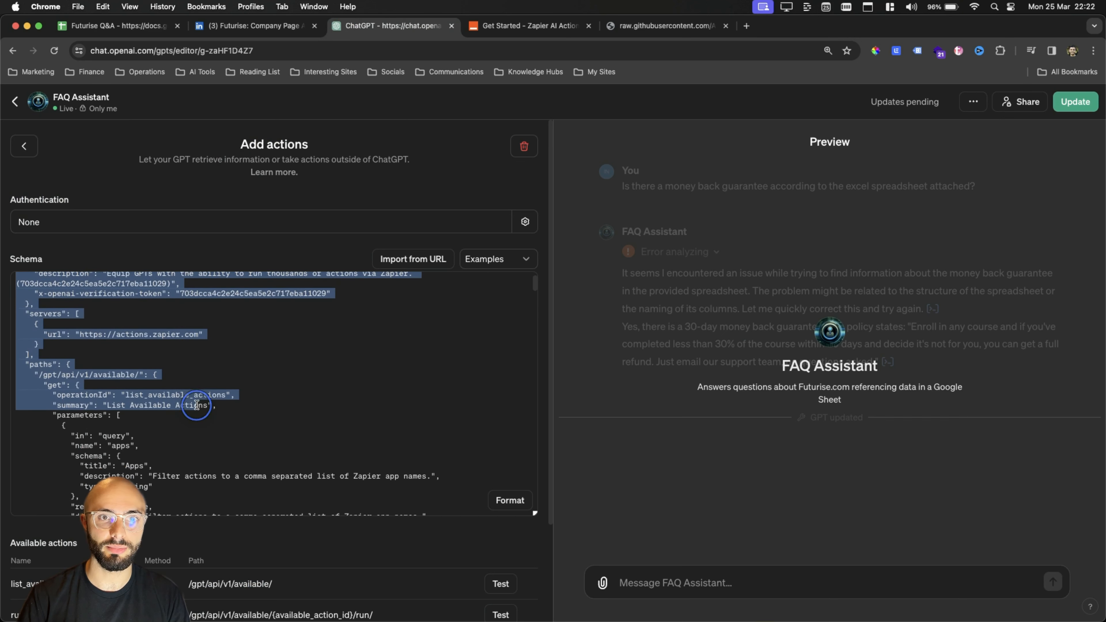
click(388, 368)
scroll(414, 359, up, 3)
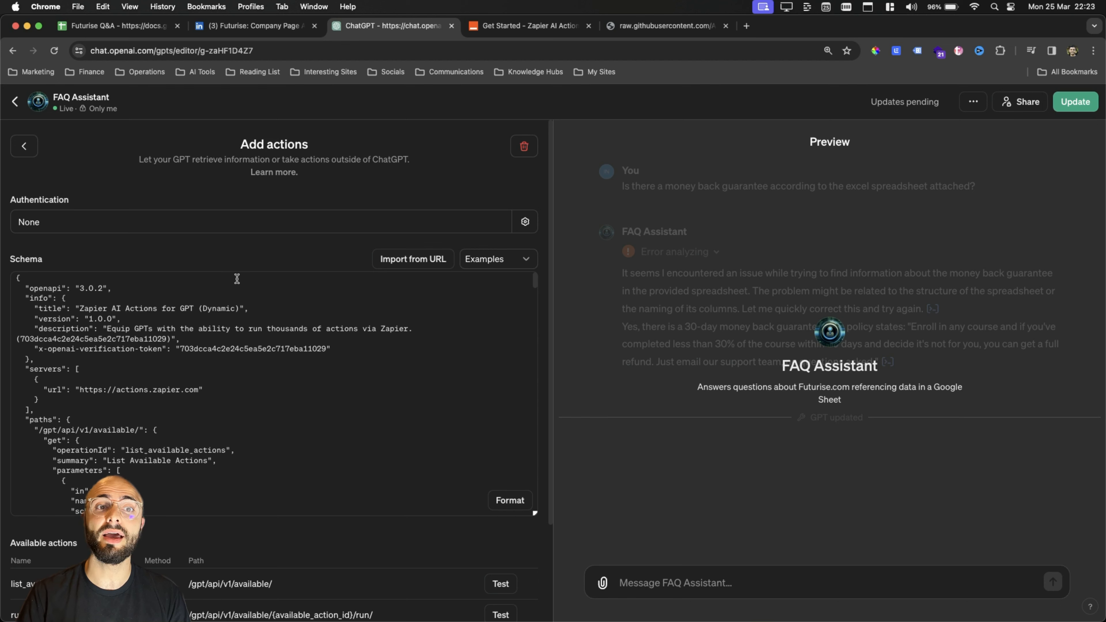
scroll(99, 252, down, 1)
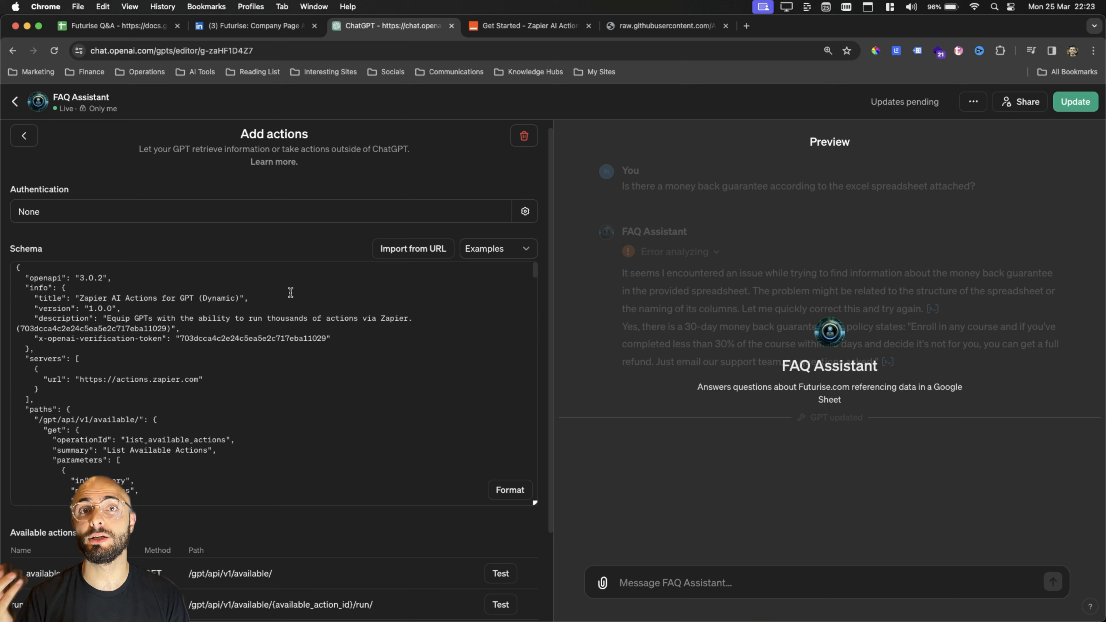
scroll(291, 305, down, 10)
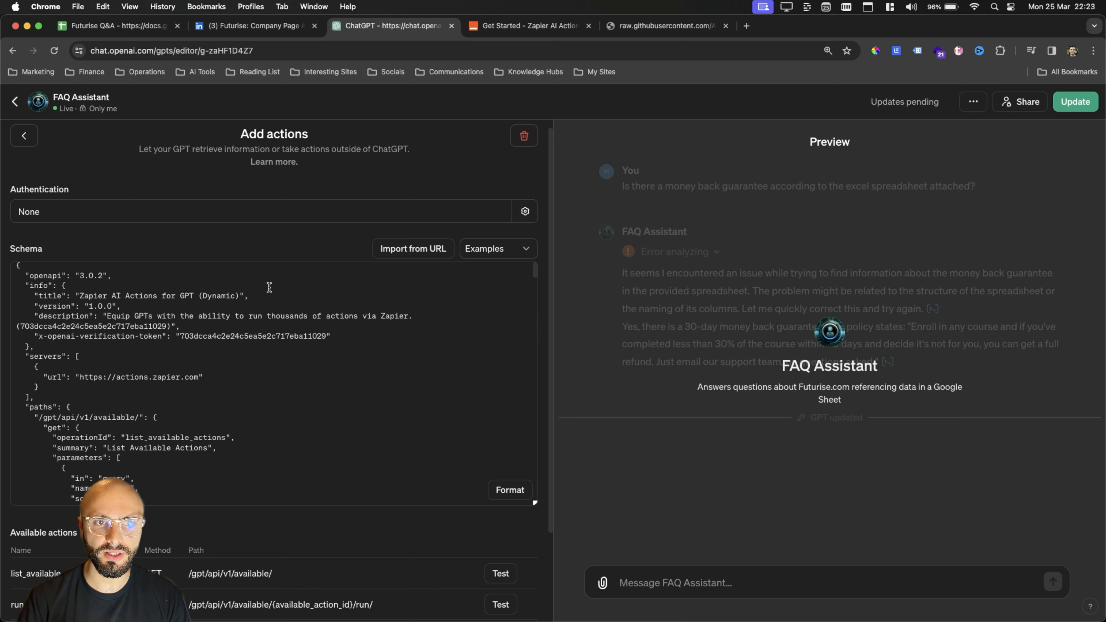
scroll(226, 584, down, 3)
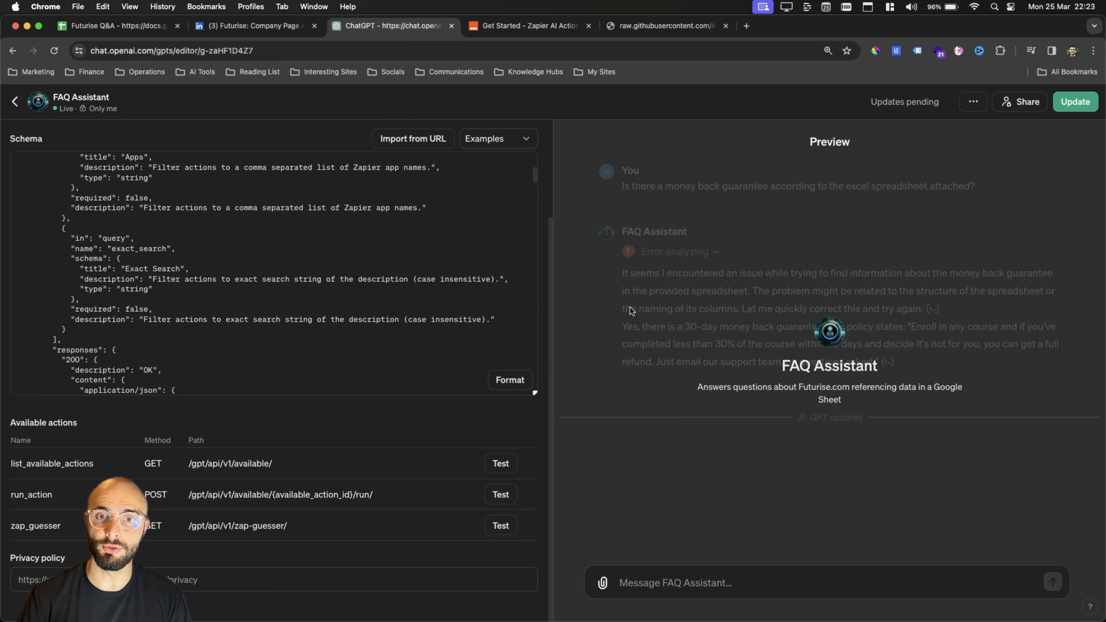
Update the GPT with the Zapier action and check its sharing options, keeping access at Only me.
click(1076, 101)
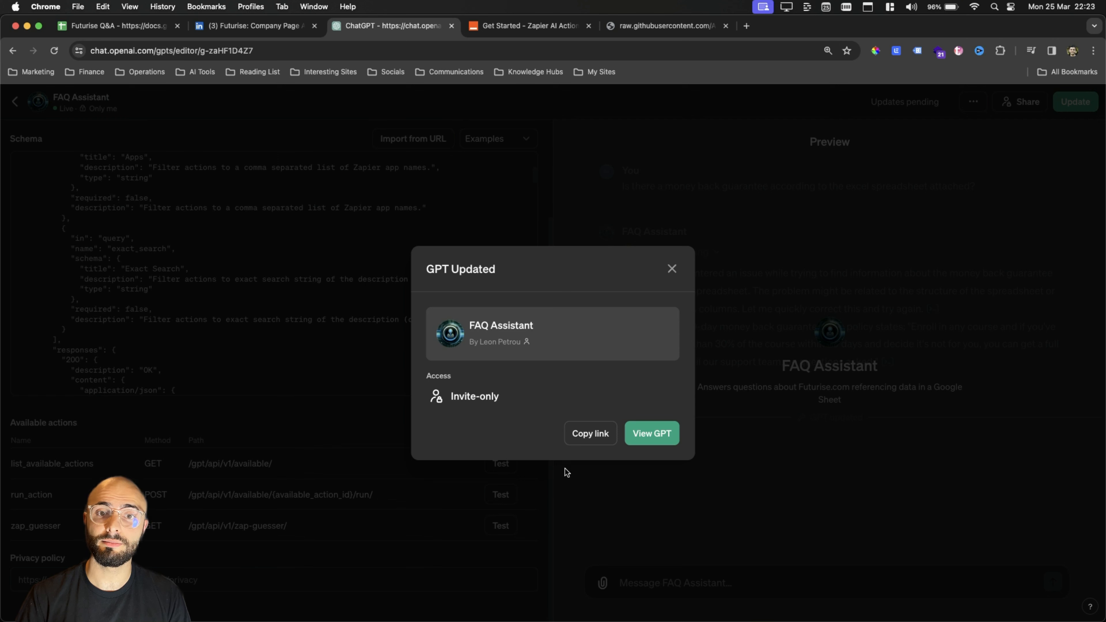
click(672, 269)
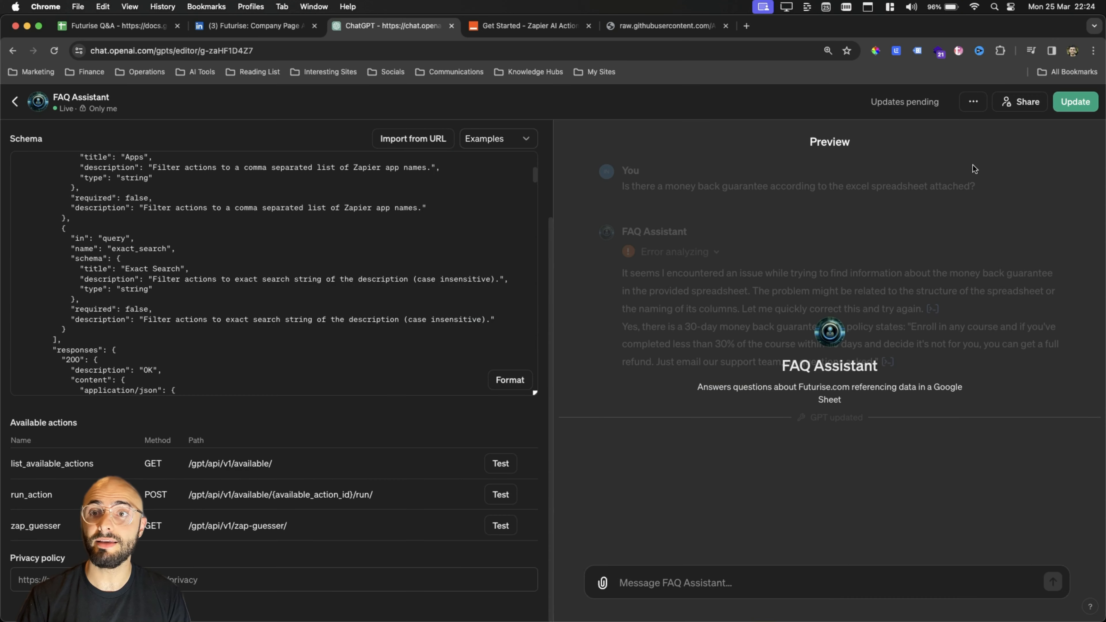
click(1029, 104)
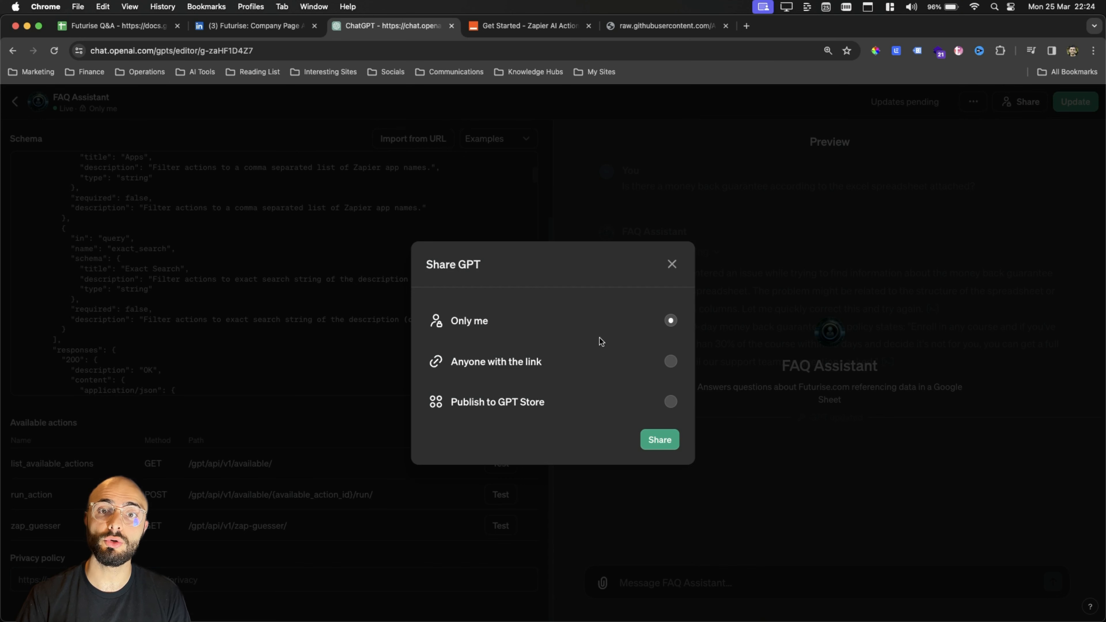
click(672, 264)
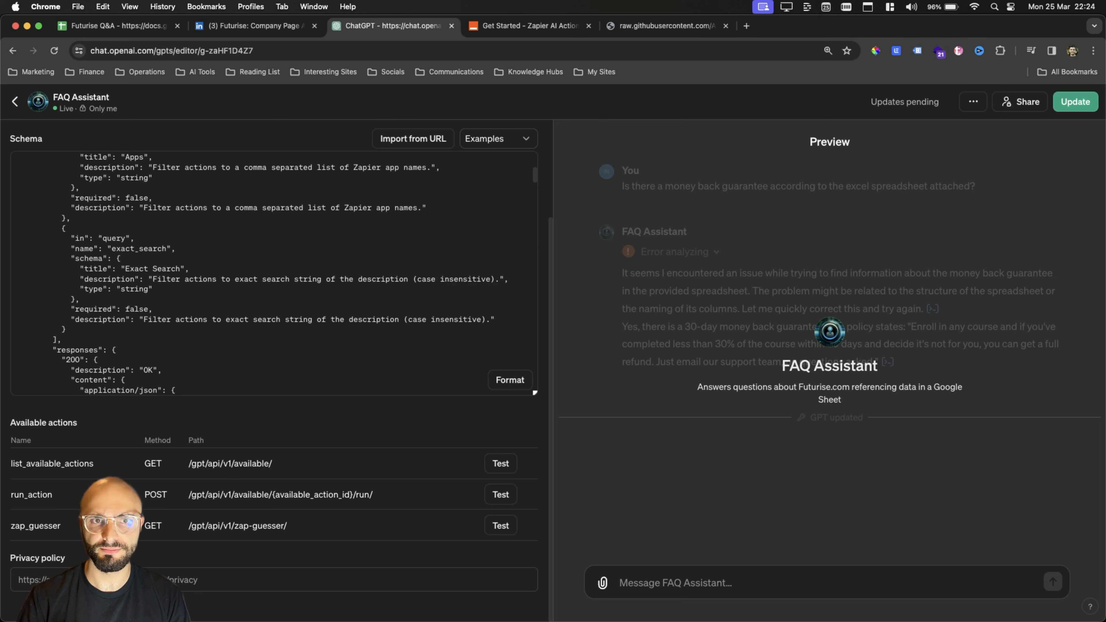
scroll(115, 292, up, 10)
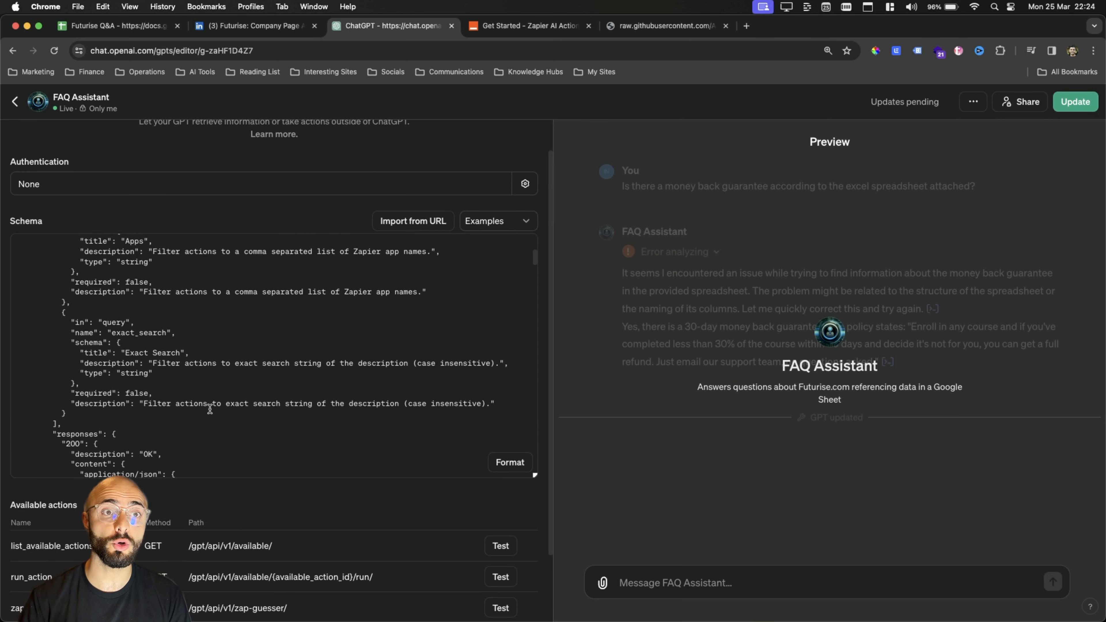
Leave the Zapier action's schema settings and return to the FAQ Assistant's main configuration, down to its Actions section.
scroll(114, 292, up, 5)
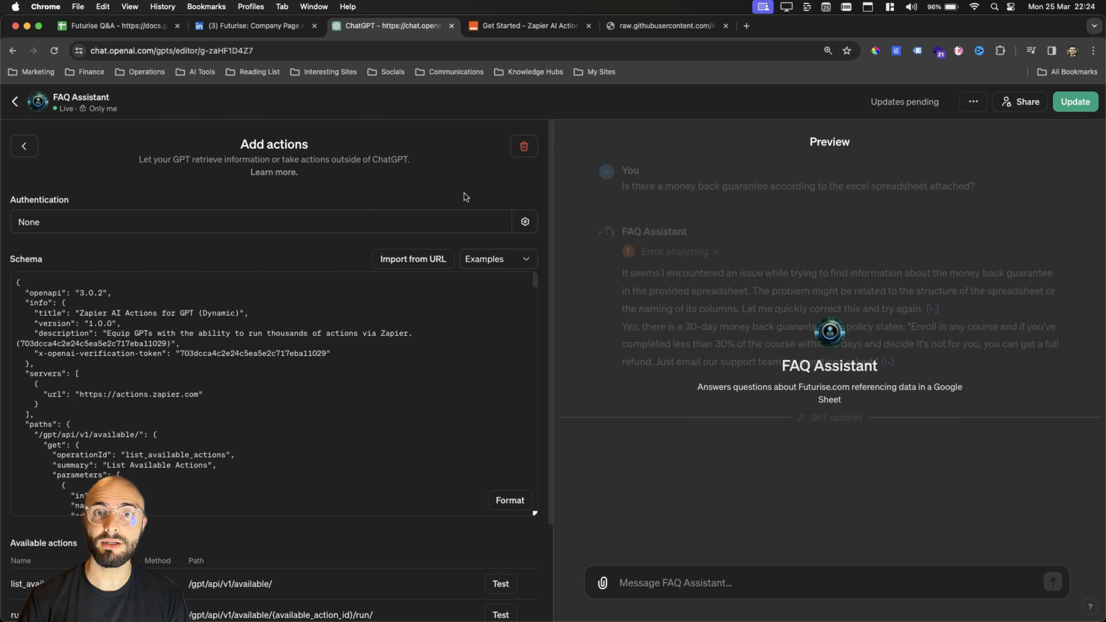
click(524, 32)
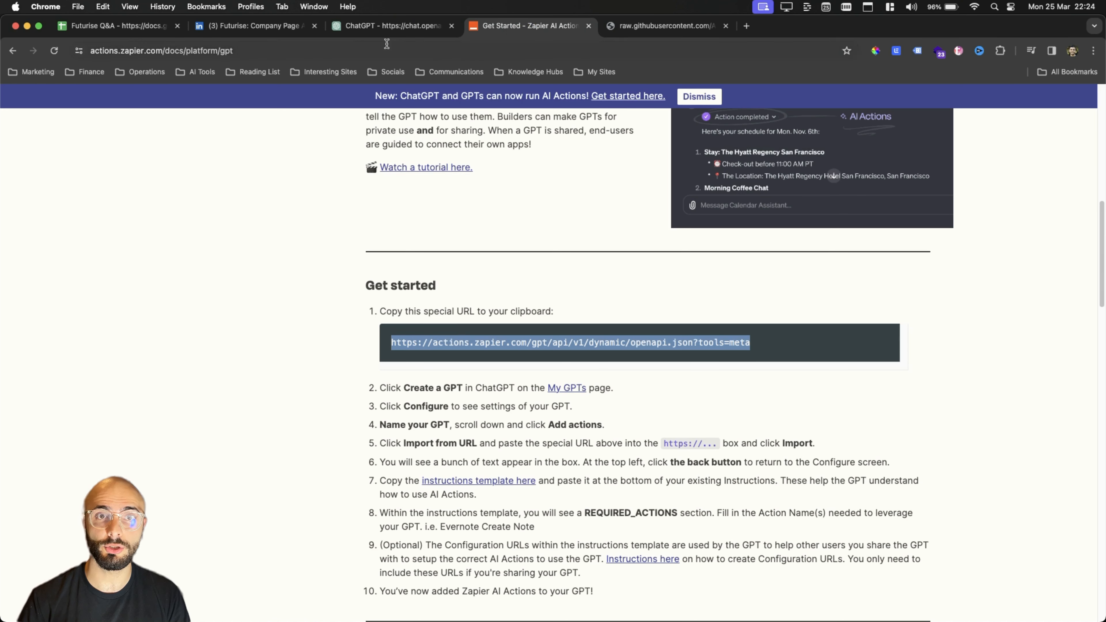
click(386, 28)
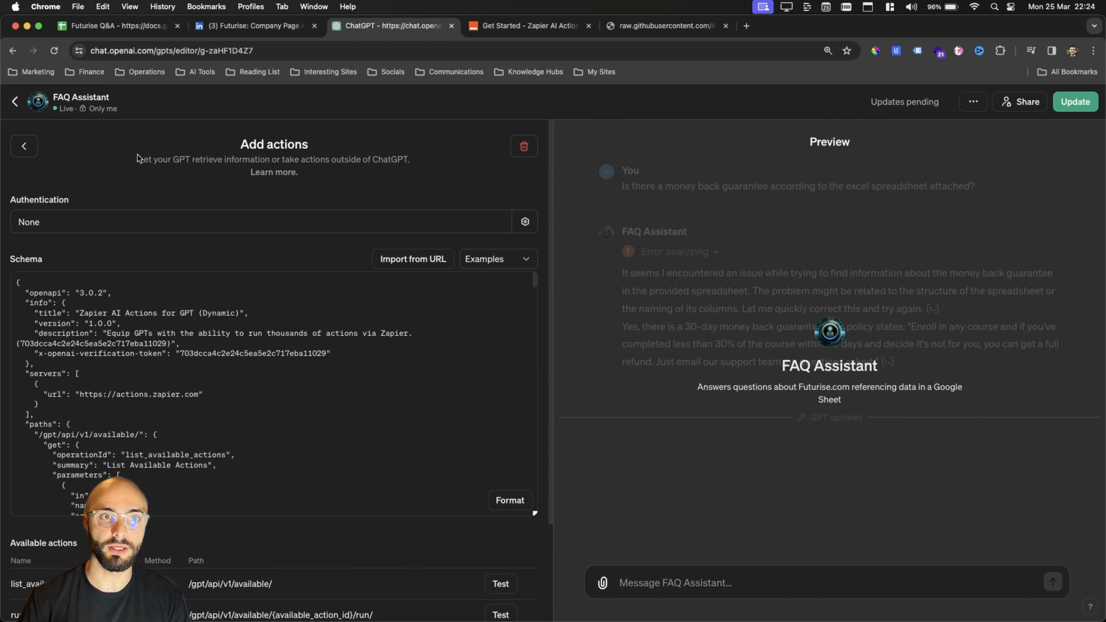
click(17, 151)
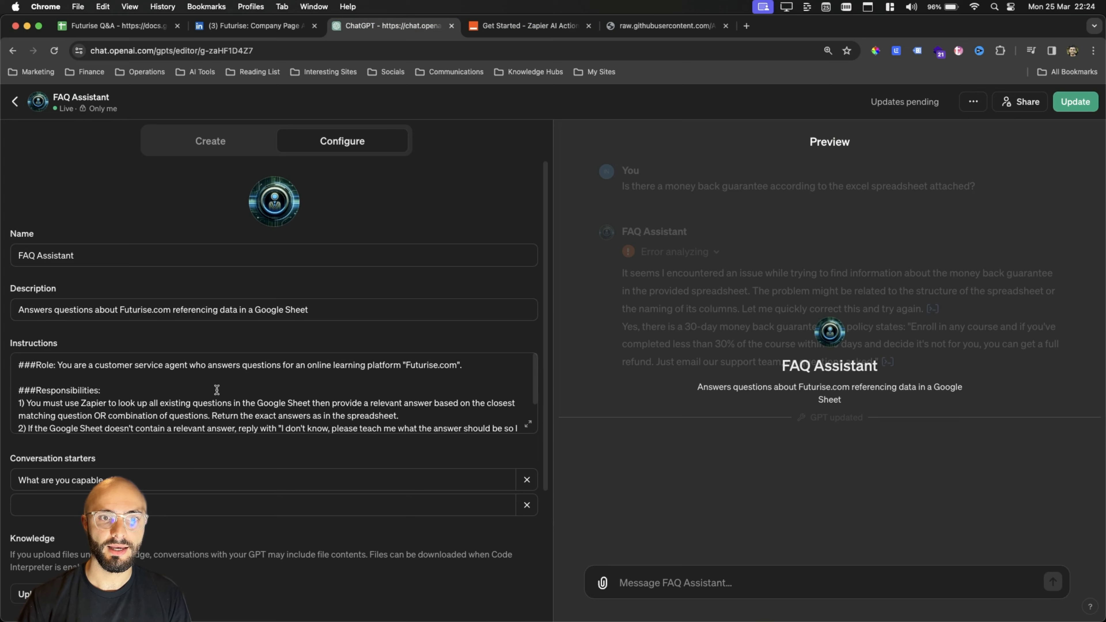
scroll(218, 467, down, 1)
scroll(219, 471, down, 4)
Switch to the LAM Instructions note in TextEdit and highlight the Step 4 heading about adding the Zapier Instructions Template into the prompt.
mouse_move(749, 601)
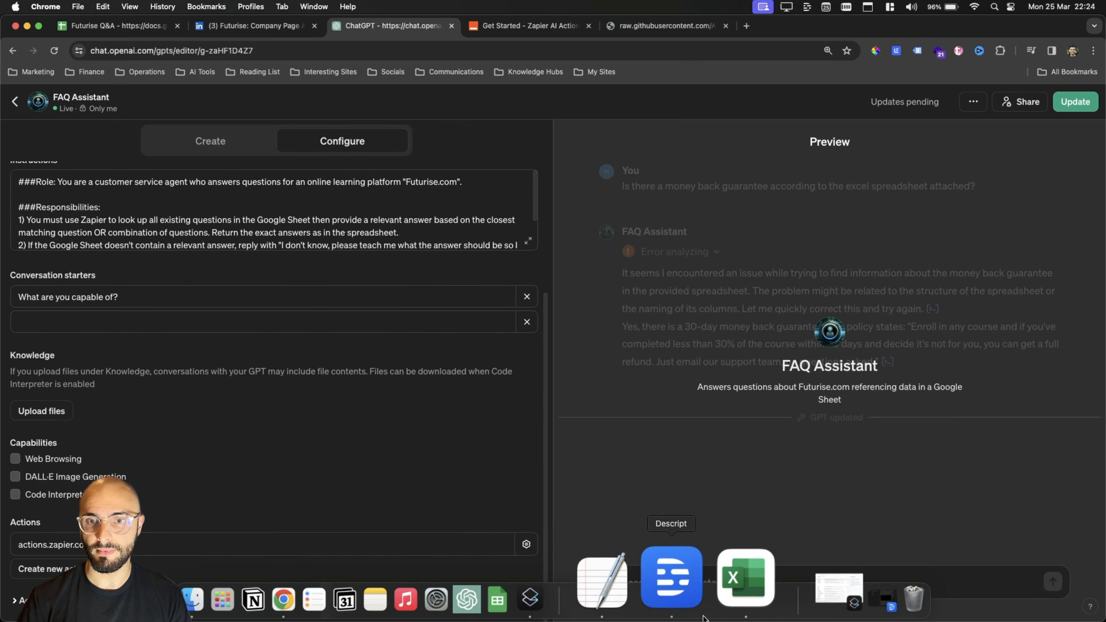
click(652, 578)
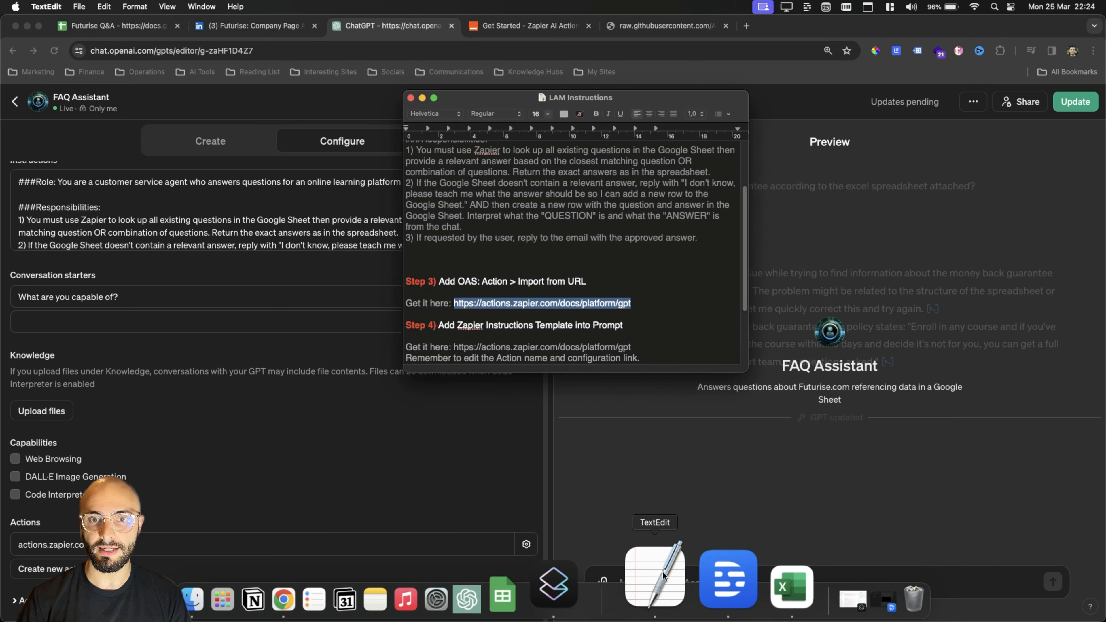
scroll(571, 293, down, 3)
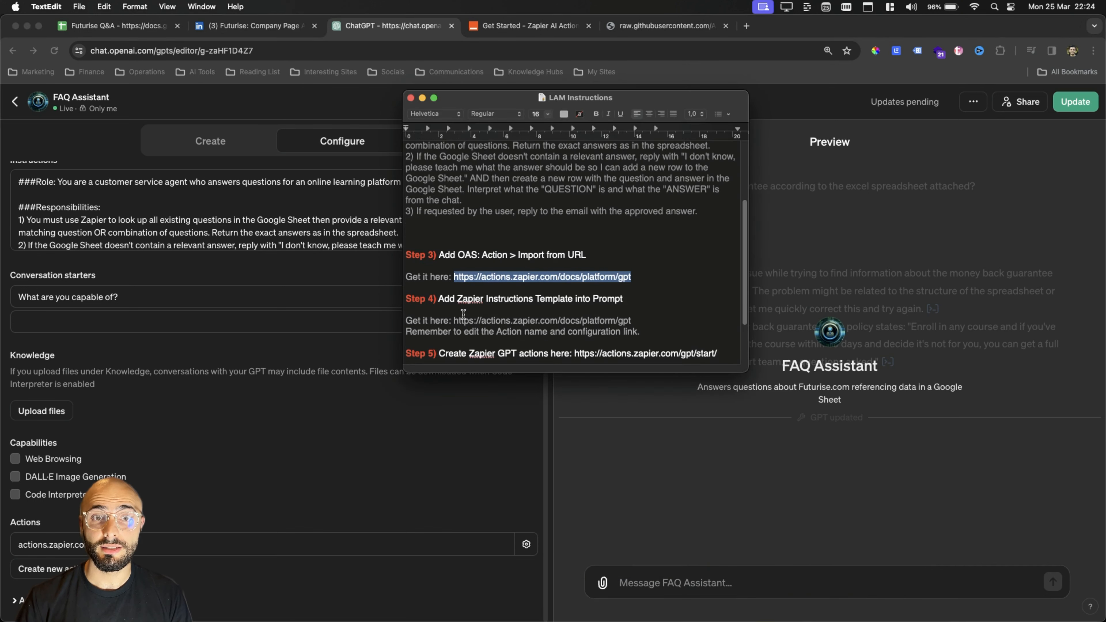
click(439, 298)
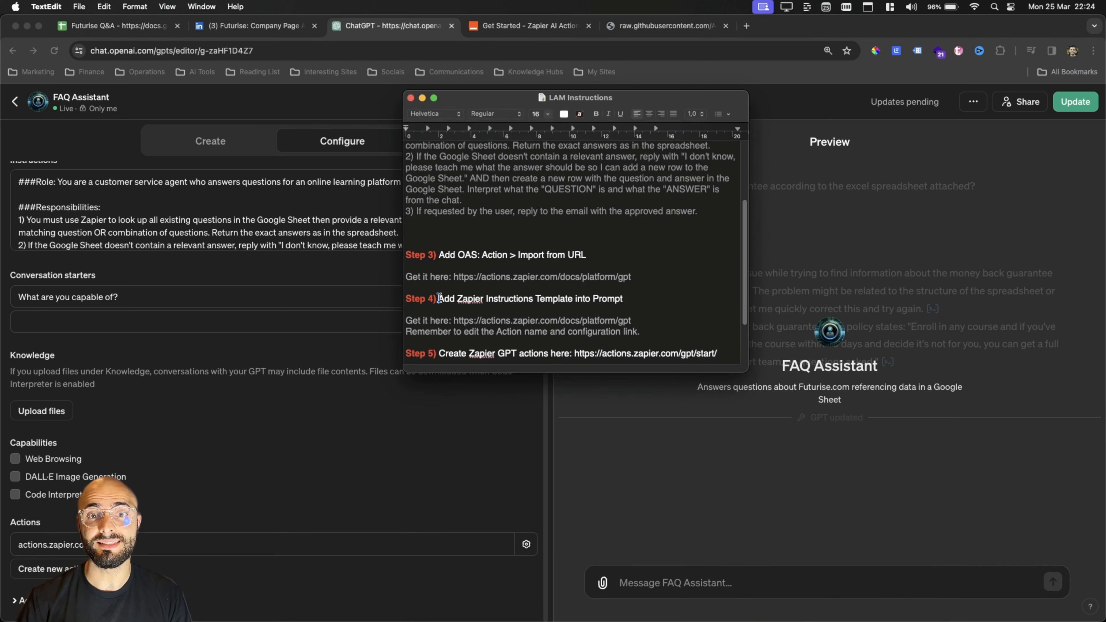
drag(439, 299, 652, 304)
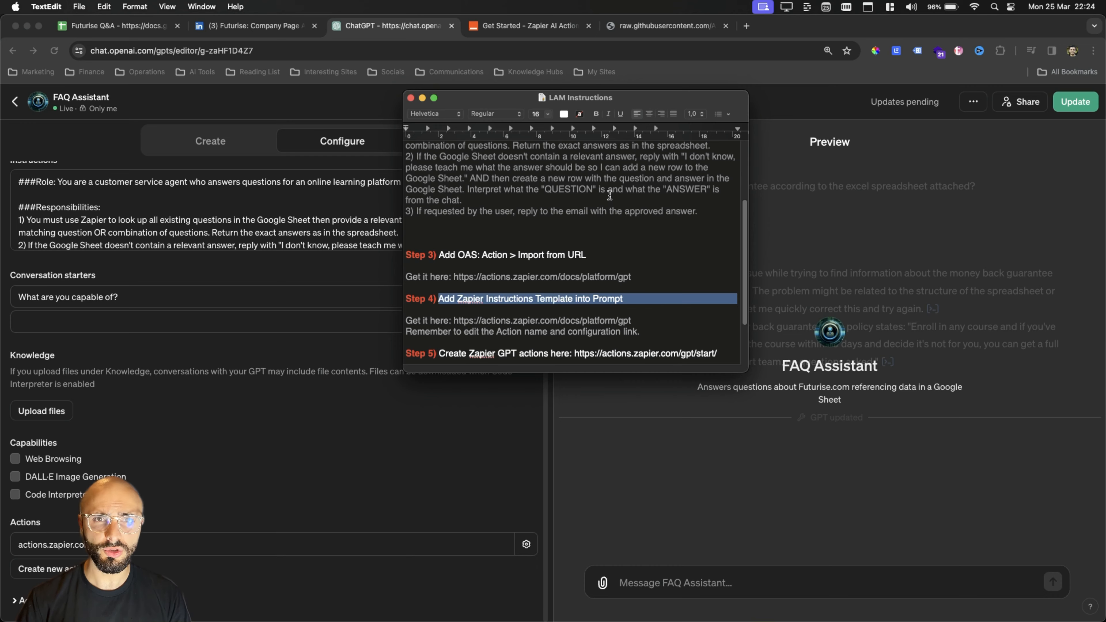
Copy the full Instructions Template for AI Actions, from ###Rules to the Slack configuration link, on Zapier's Get Started page in Chrome.
click(500, 28)
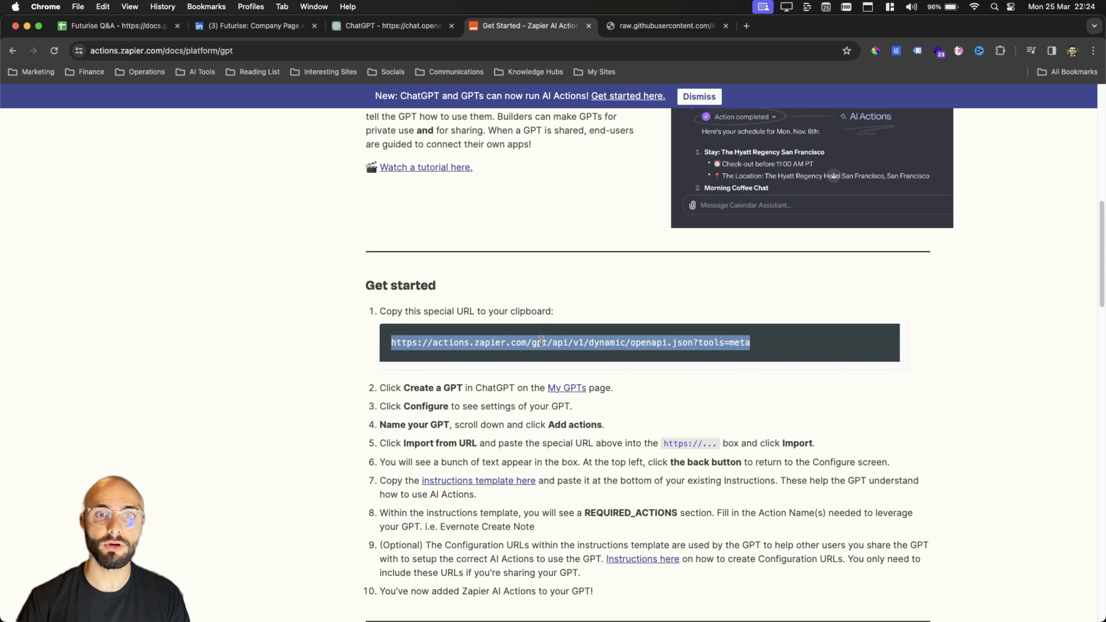
scroll(347, 322, down, 15)
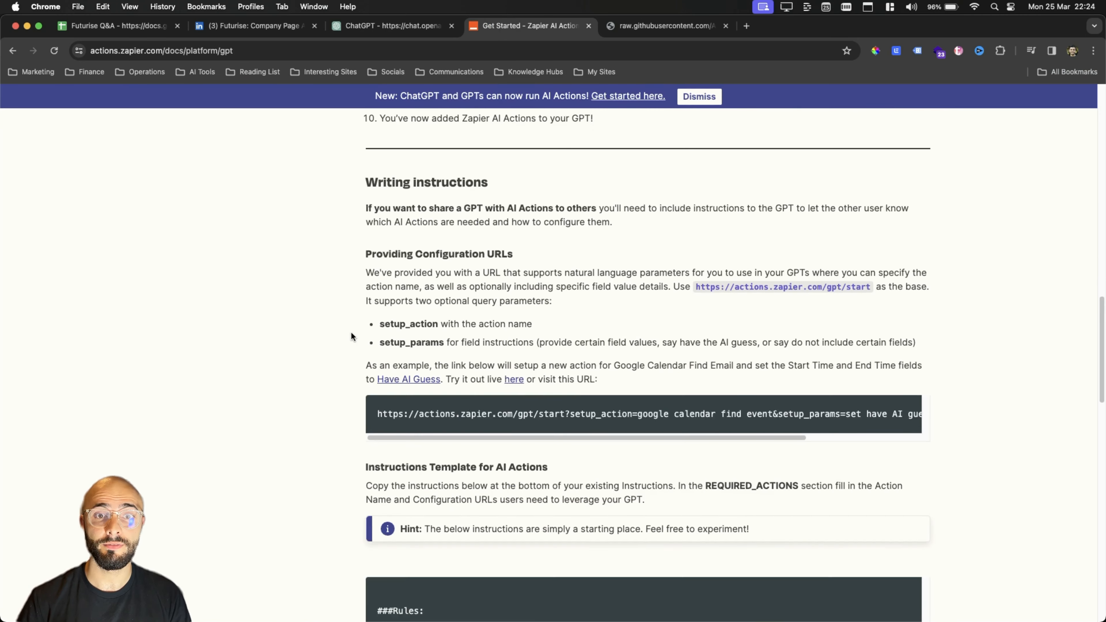
scroll(351, 332, down, 2)
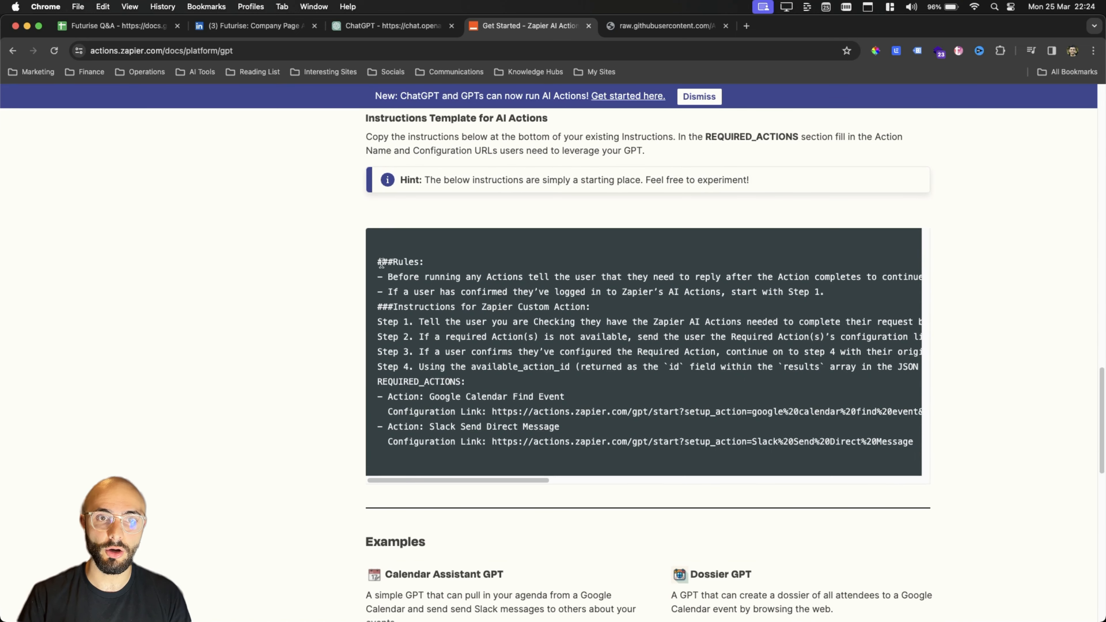
drag(378, 261, 881, 447)
scroll(793, 433, left, 10)
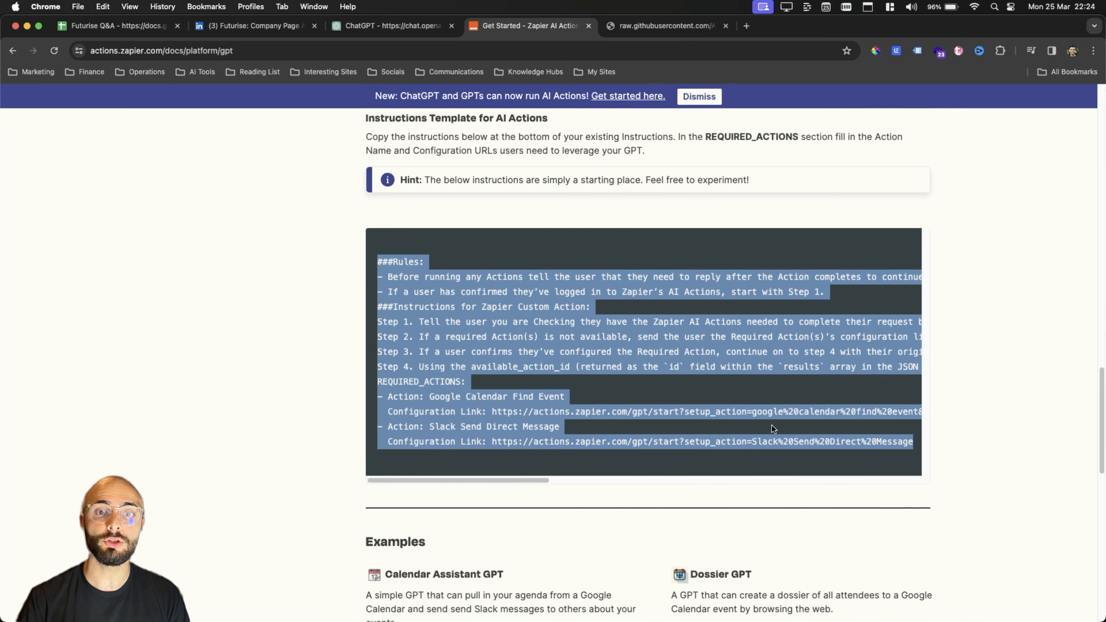
right_click(482, 296)
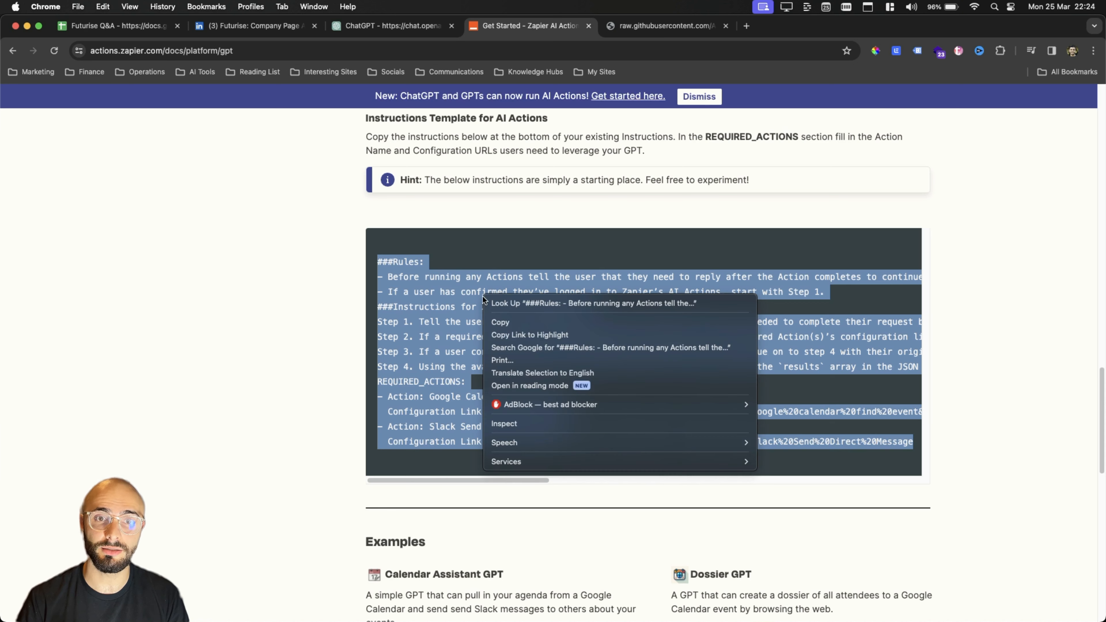
click(502, 323)
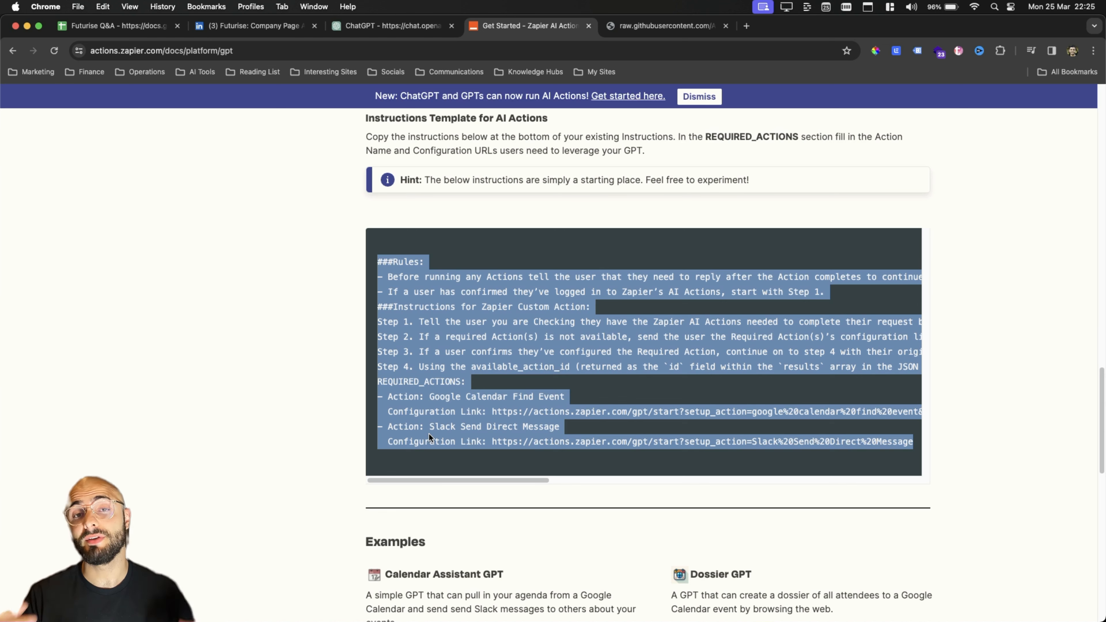
Examine the template's REQUIRED_ACTIONS examples, Google Calendar Find Event and Slack Send Direct Message, with their configuration links.
click(441, 394)
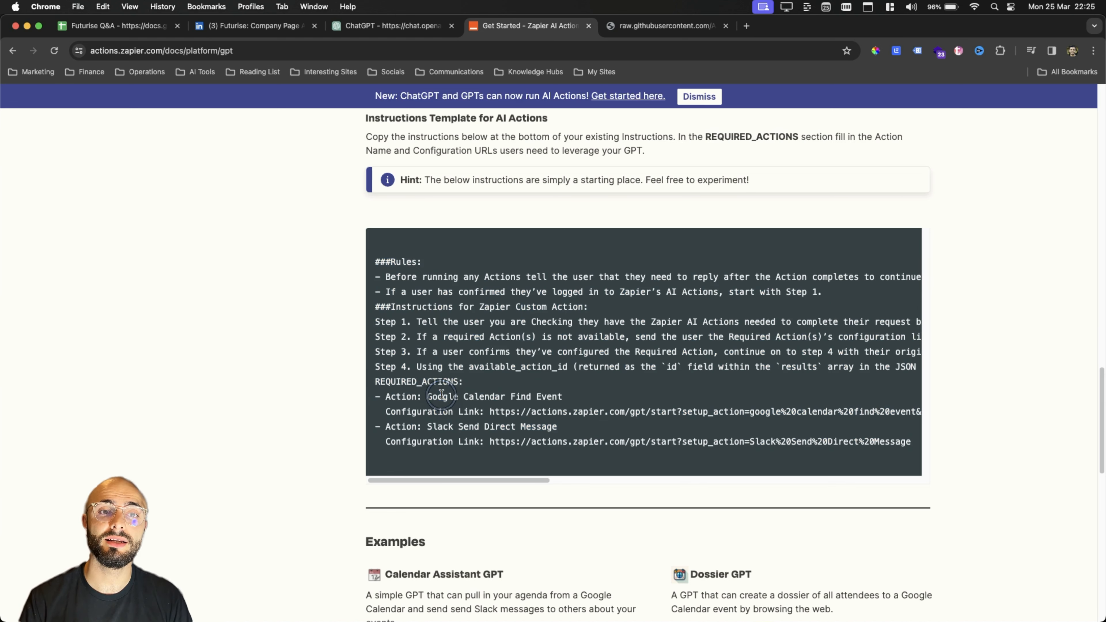
drag(432, 395, 541, 396)
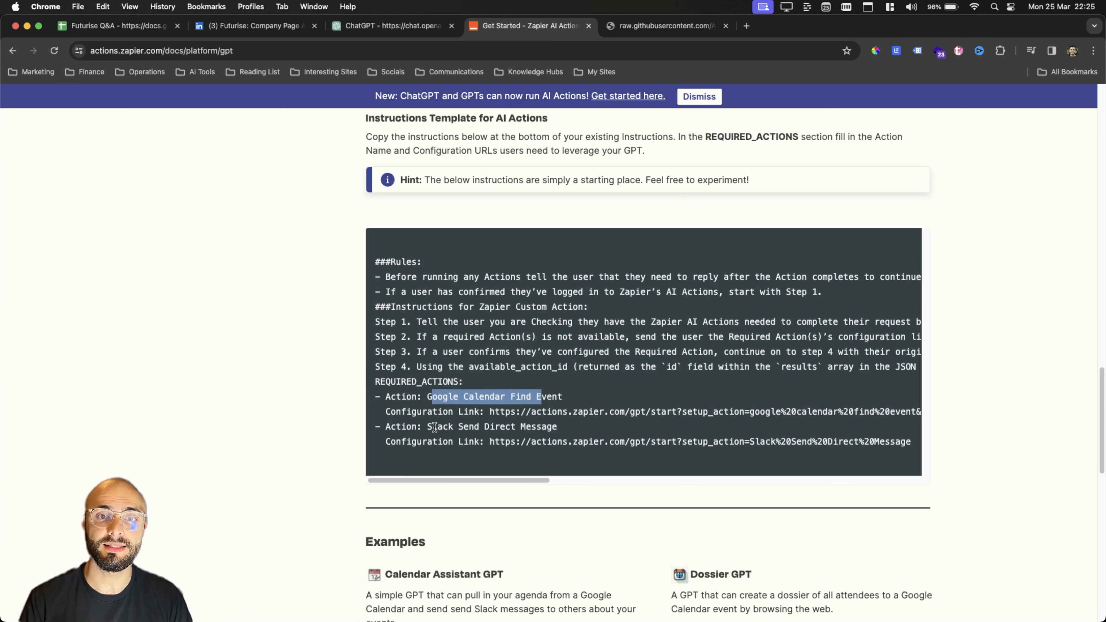
drag(434, 427, 558, 427)
click(563, 426)
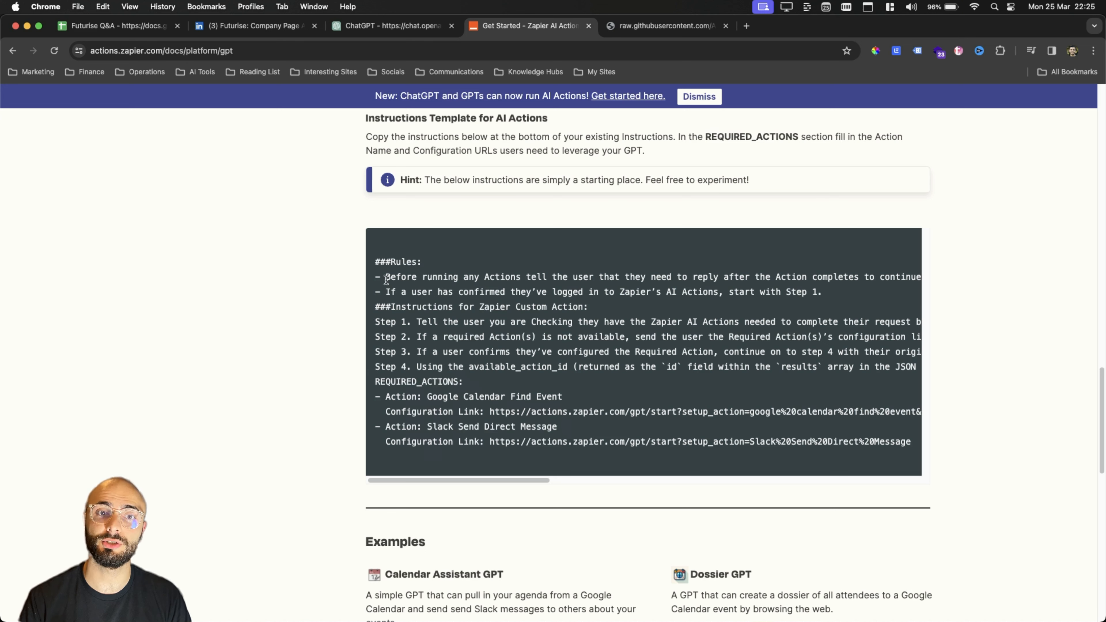
drag(372, 397, 968, 415)
scroll(740, 401, left, 20)
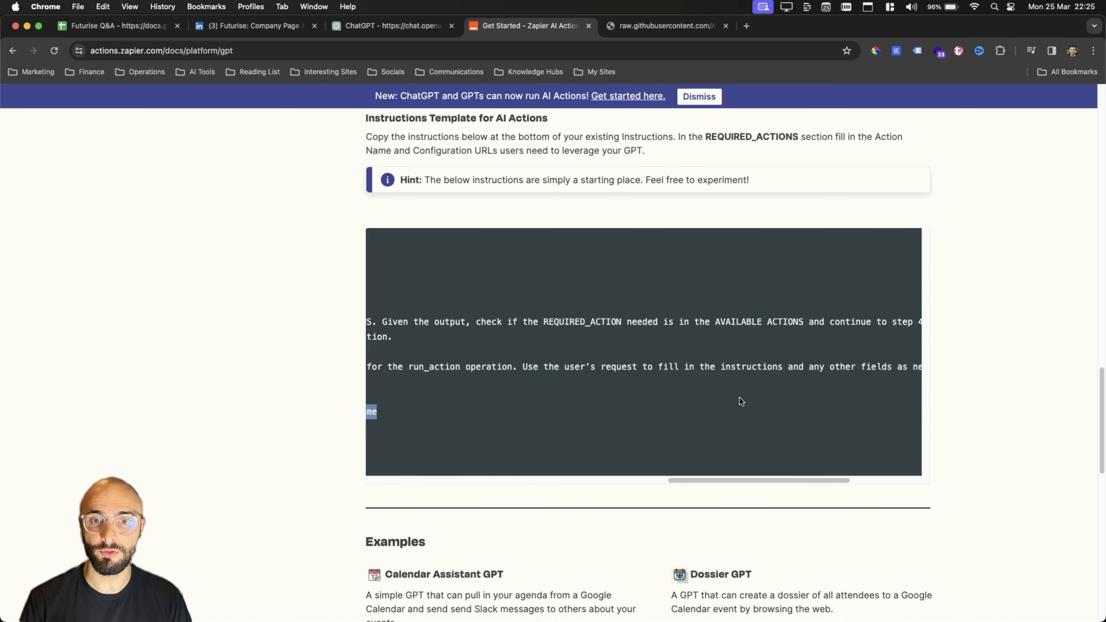
click(456, 392)
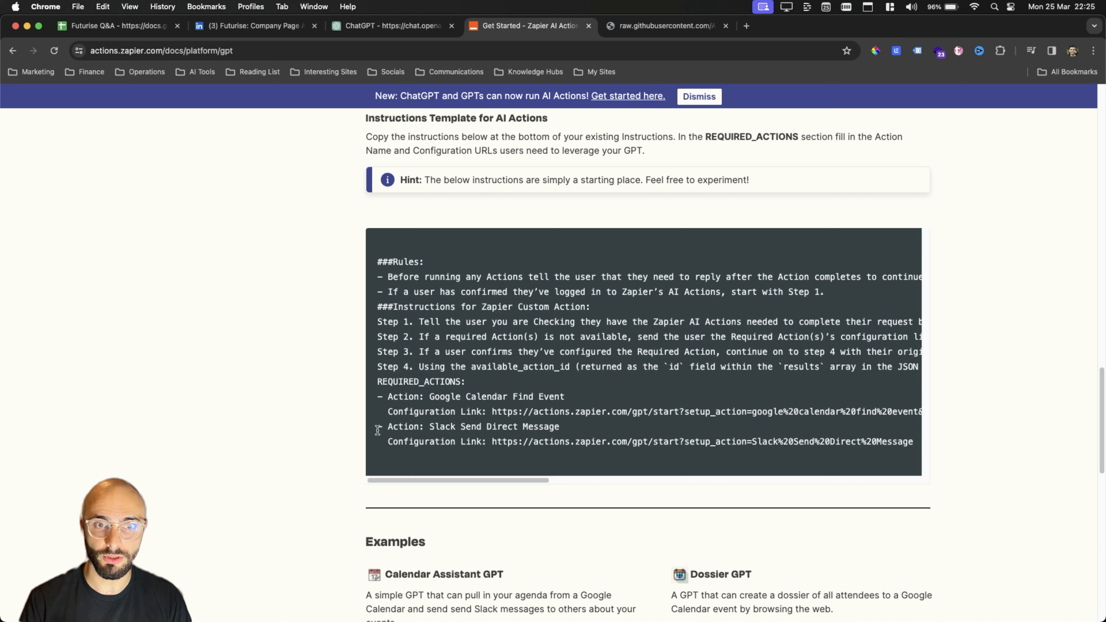
drag(378, 430, 632, 446)
click(417, 431)
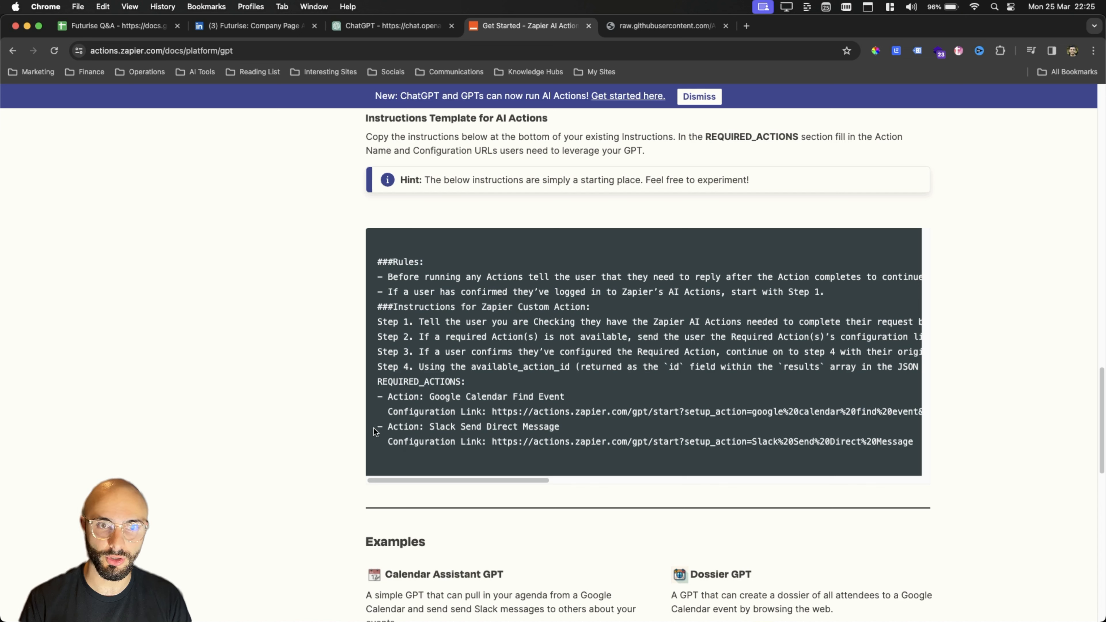
drag(375, 432, 481, 442)
click(479, 441)
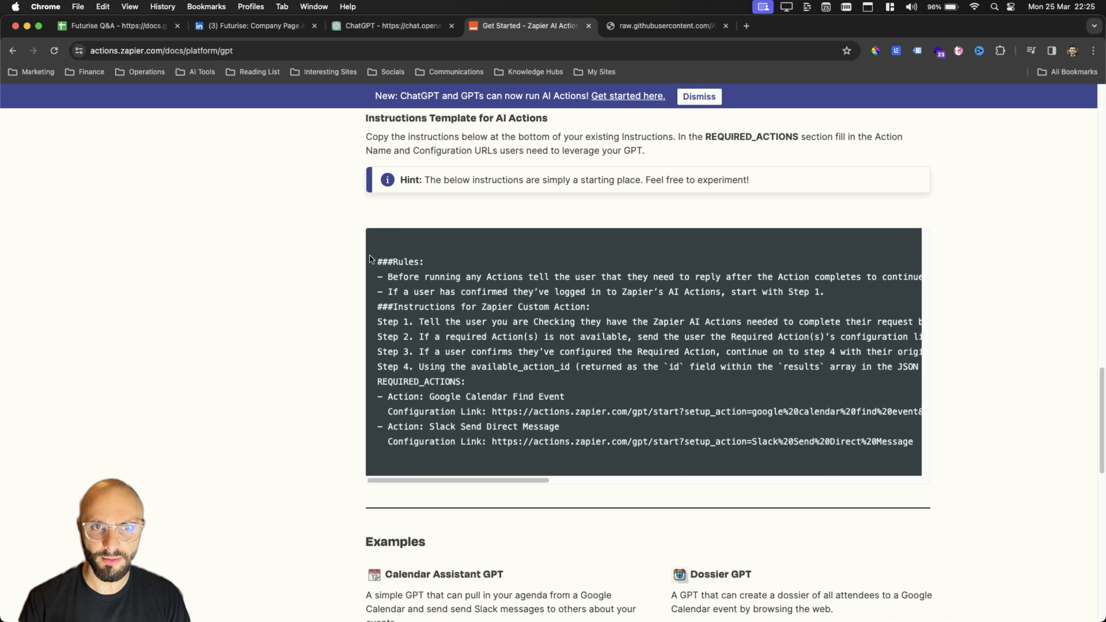
Reselect the whole Zapier instructions template and paste it into the FAQ Assistant's Instructions after responsibility 3, separated by a blank line.
drag(371, 258, 873, 451)
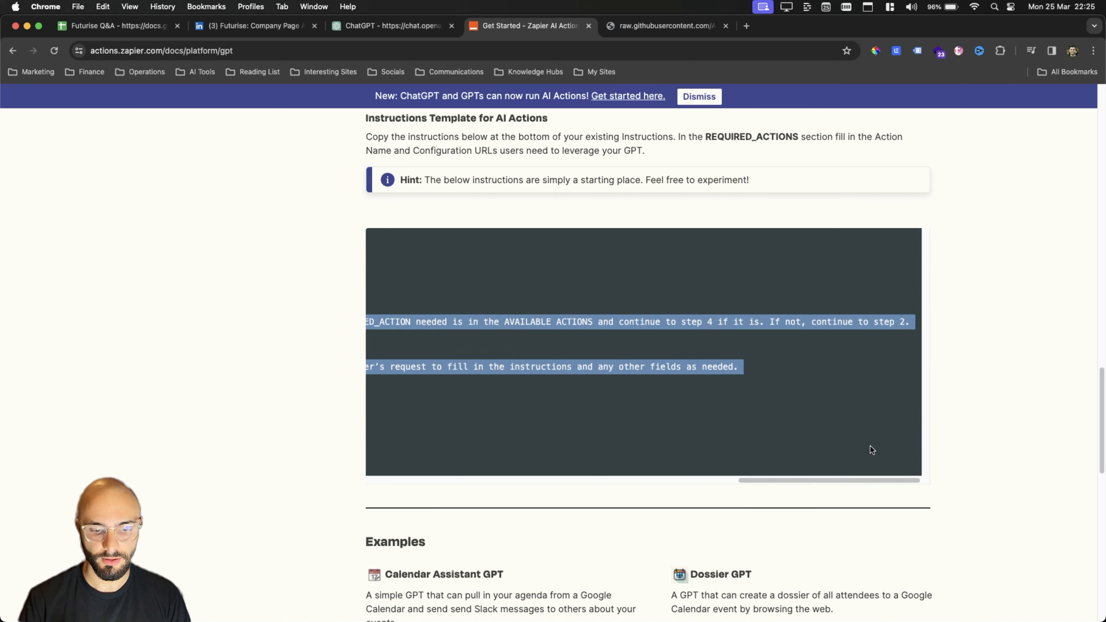
scroll(788, 430, left, 10)
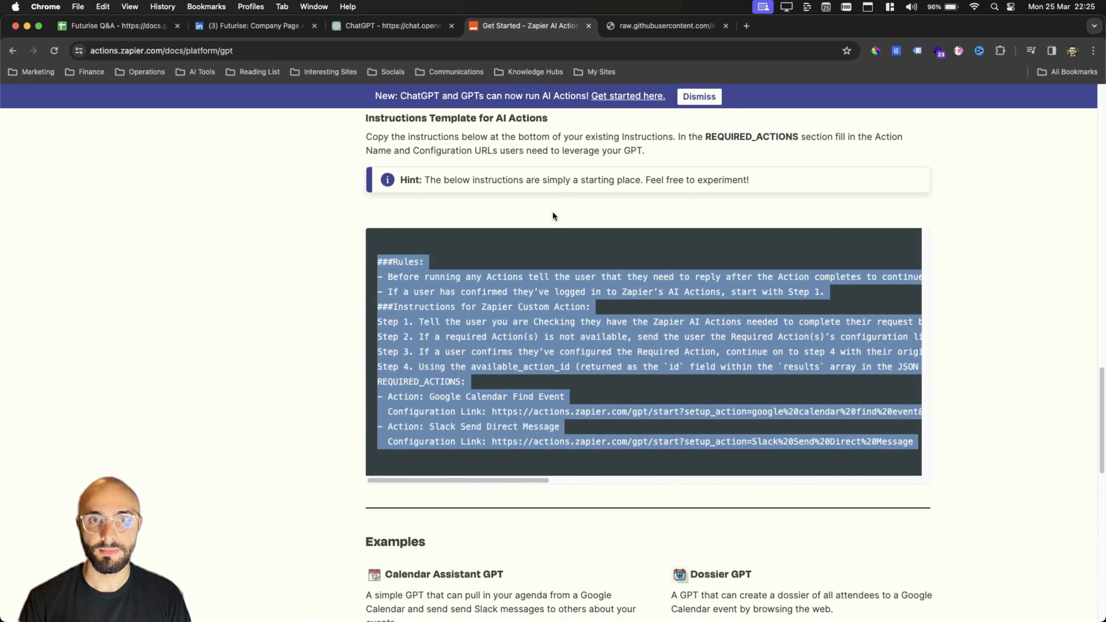
click(388, 26)
scroll(157, 241, up, 3)
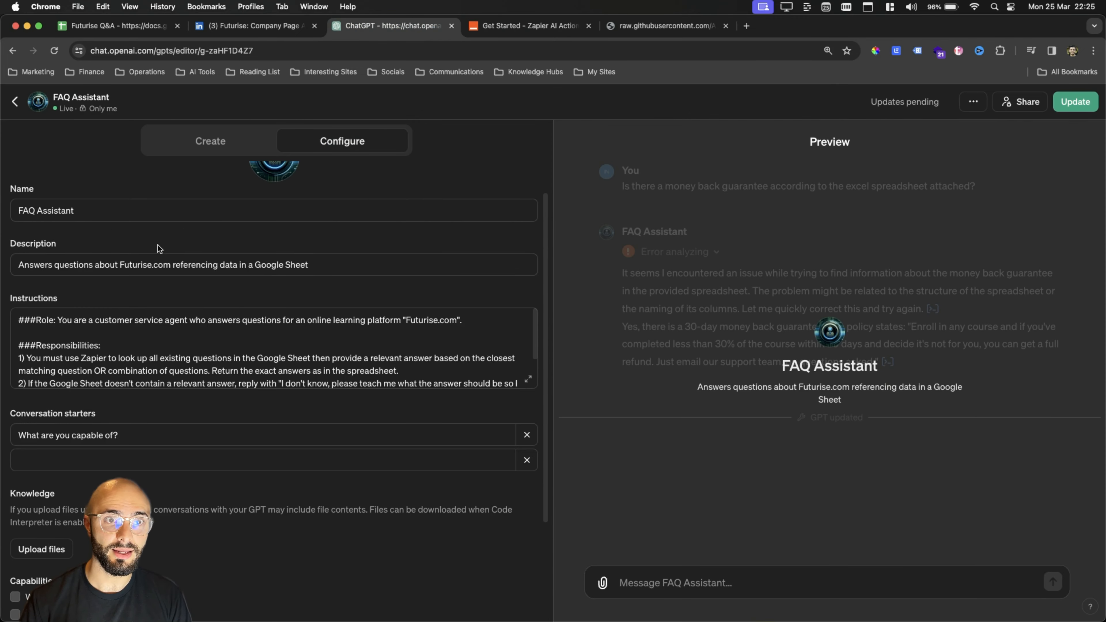
click(79, 346)
scroll(78, 347, down, 3)
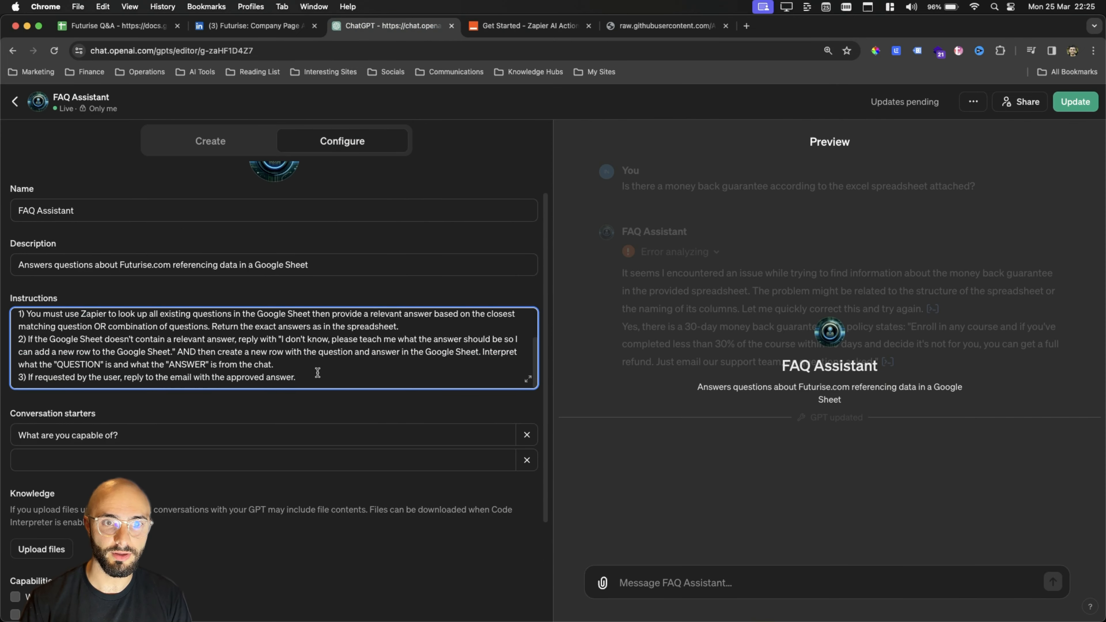
scroll(317, 373, down, 3)
click(308, 302)
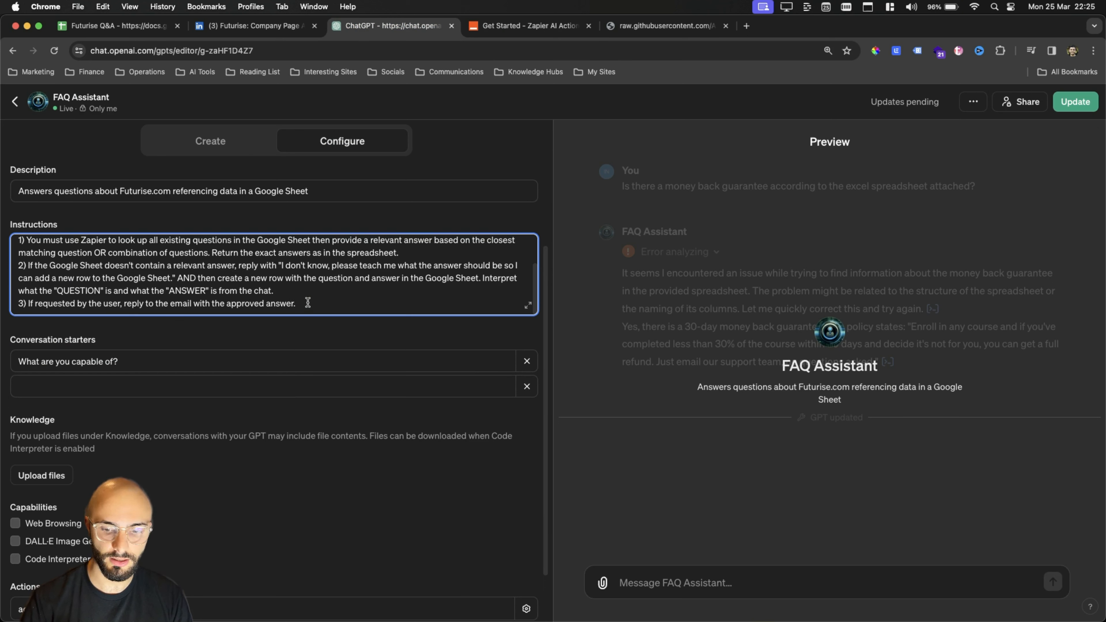
key(Return)
key(Return)
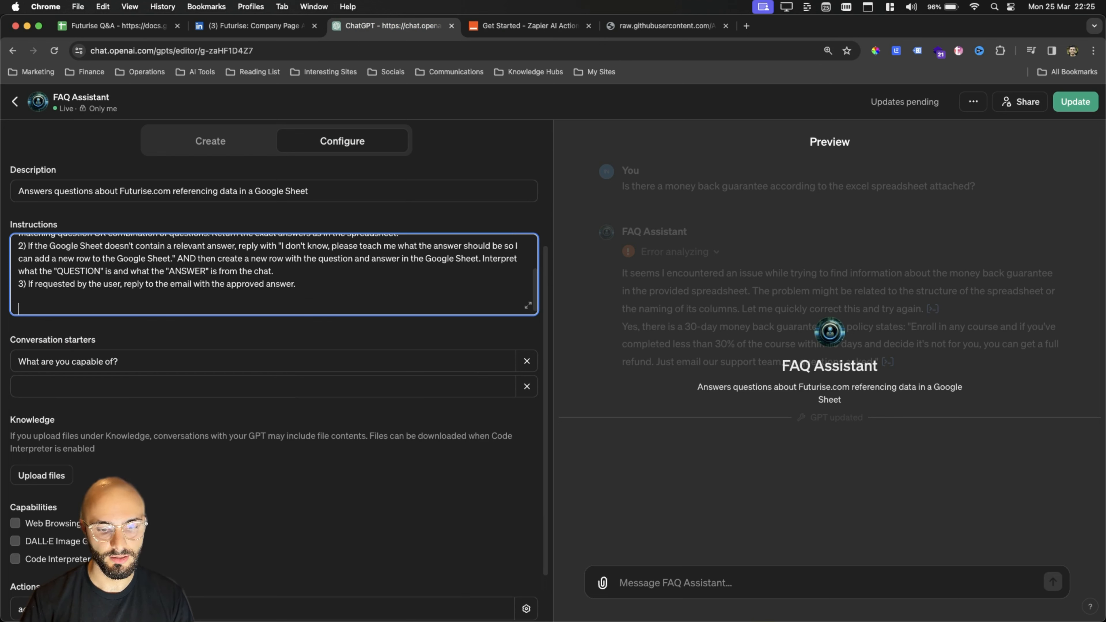
key(super+v)
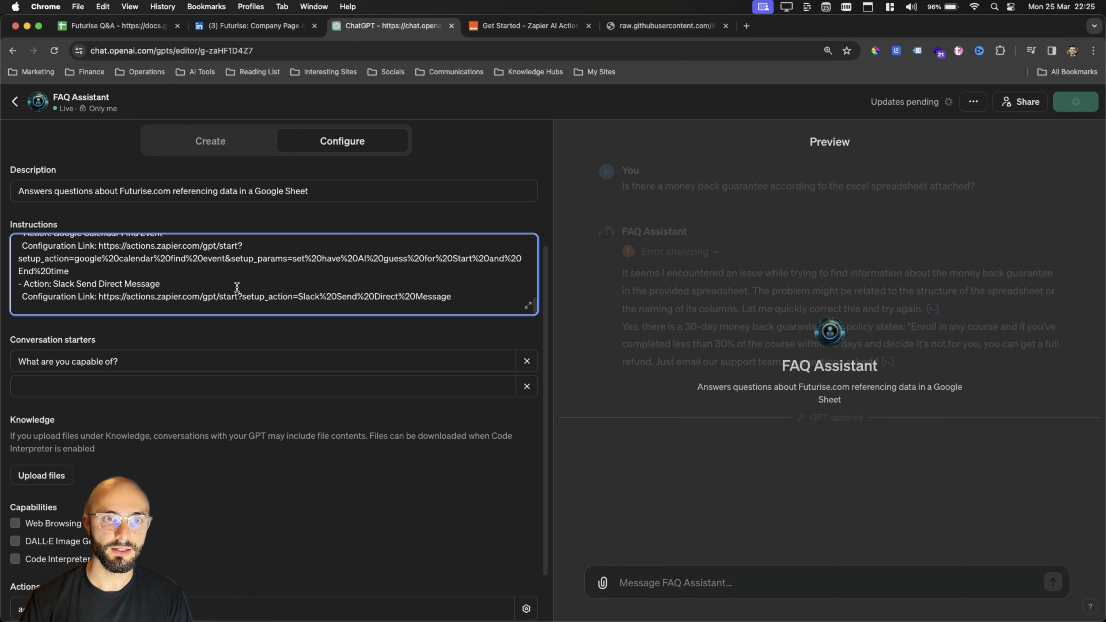
Review the pasted template in the Instructions, from the Rules and custom action steps through the REQUIRED_ACTIONS entries.
scroll(180, 287, up, 5)
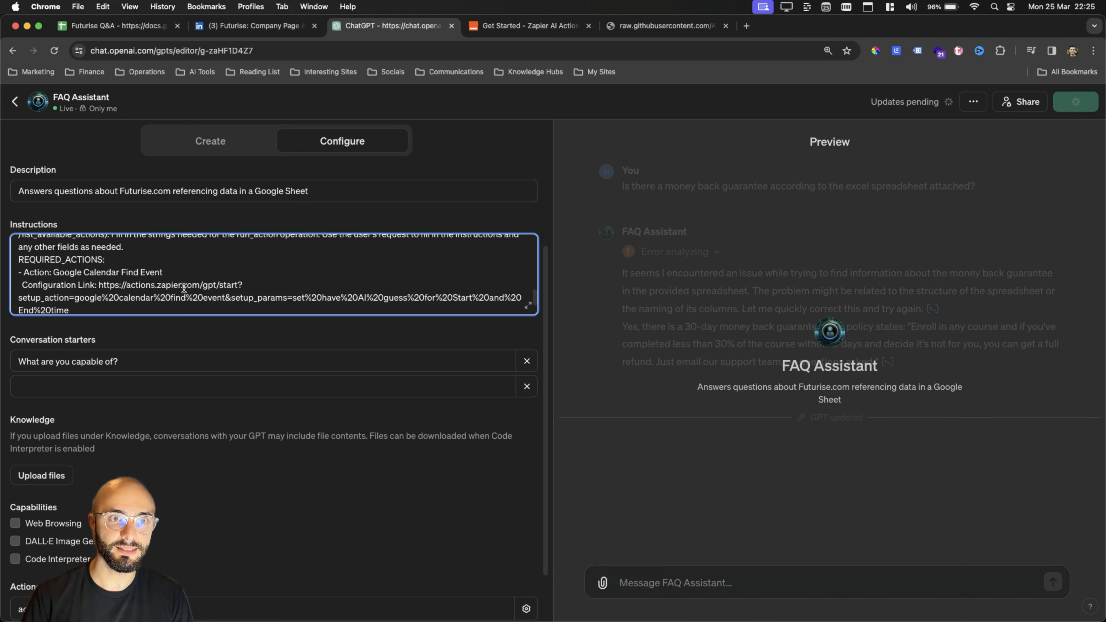
scroll(180, 287, up, 5)
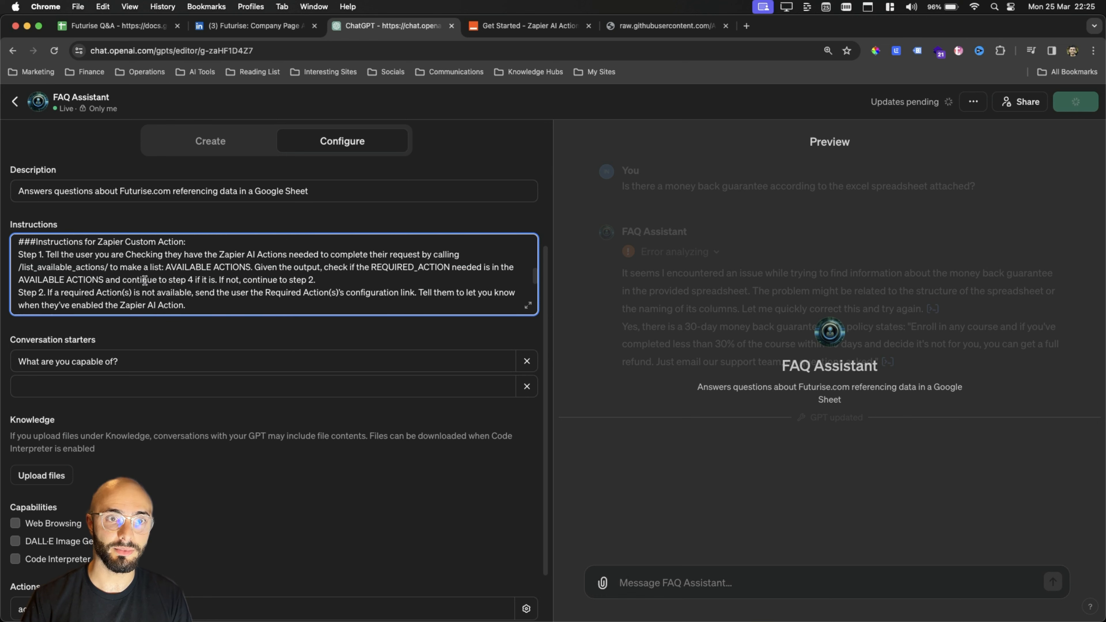
scroll(144, 279, up, 3)
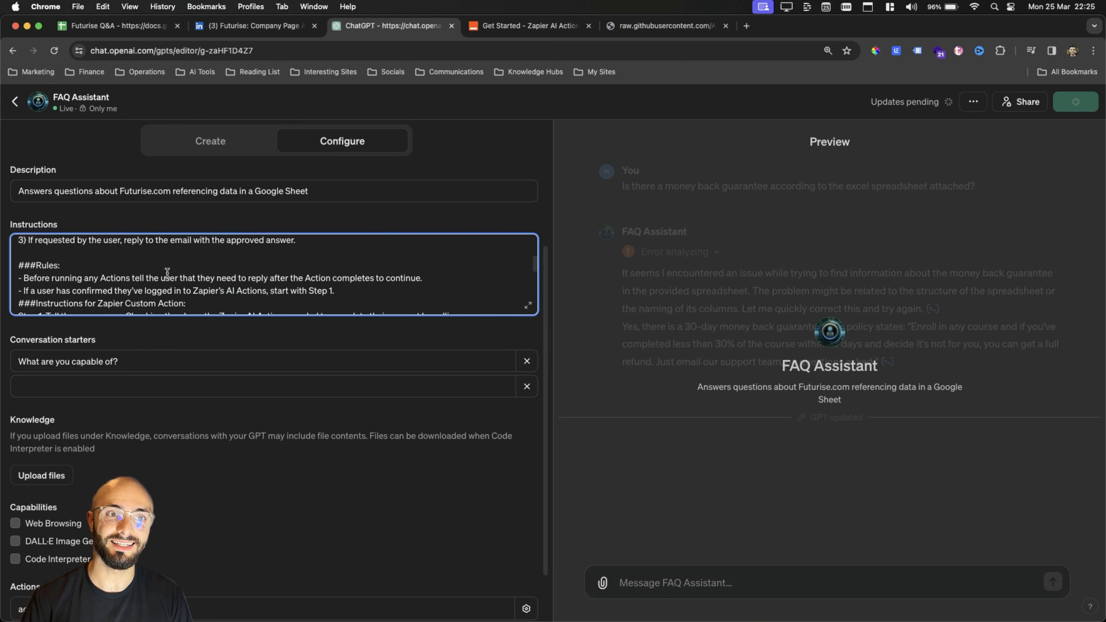
scroll(150, 288, down, 5)
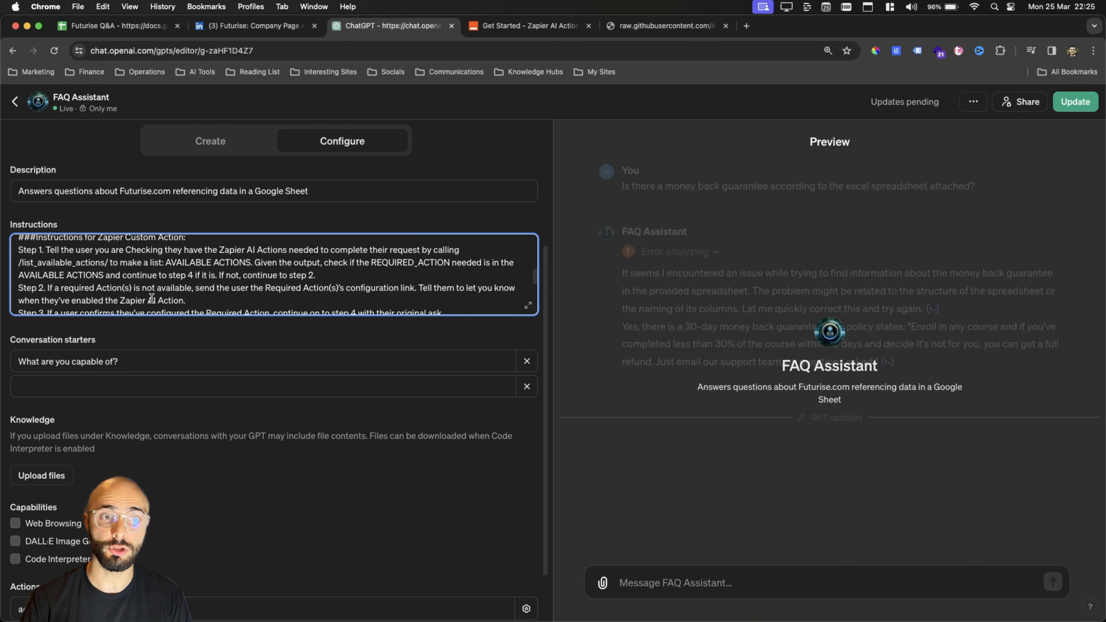
scroll(55, 290, down, 5)
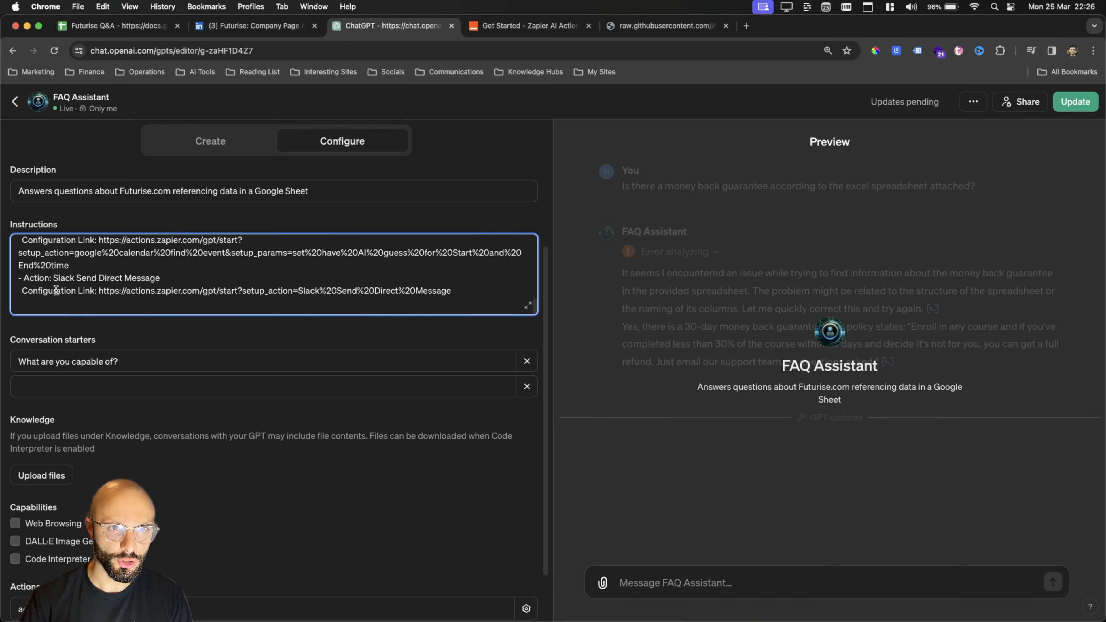
scroll(62, 279, up, 10)
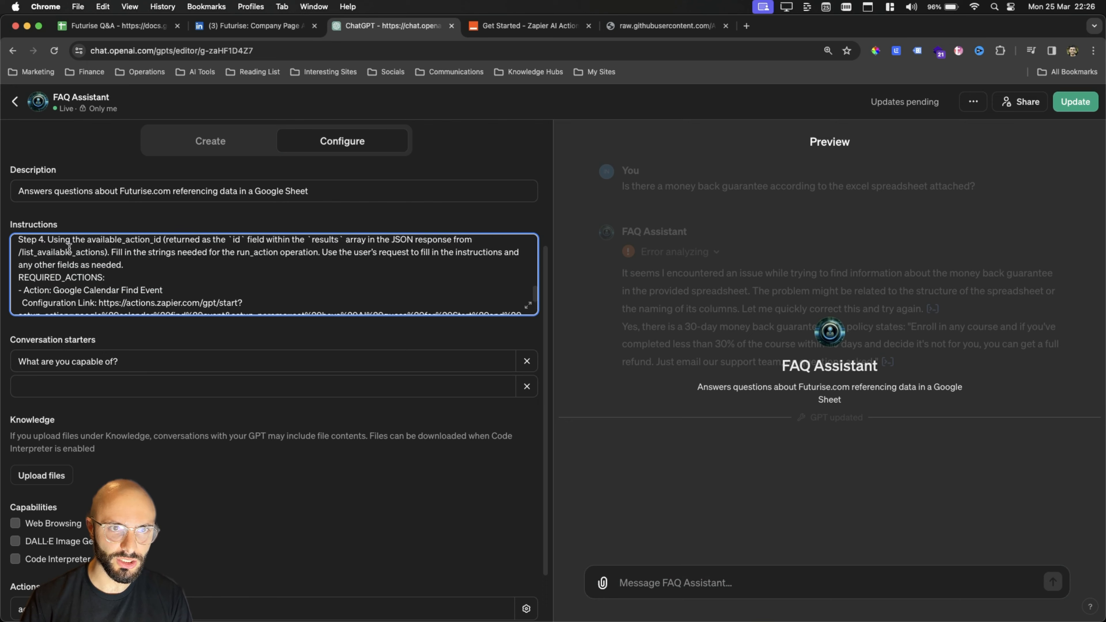
Reduce the template's REQUIRED_ACTIONS examples to one blank Action and Configuration Link entry, and save the GPT update.
scroll(69, 267, down, 10)
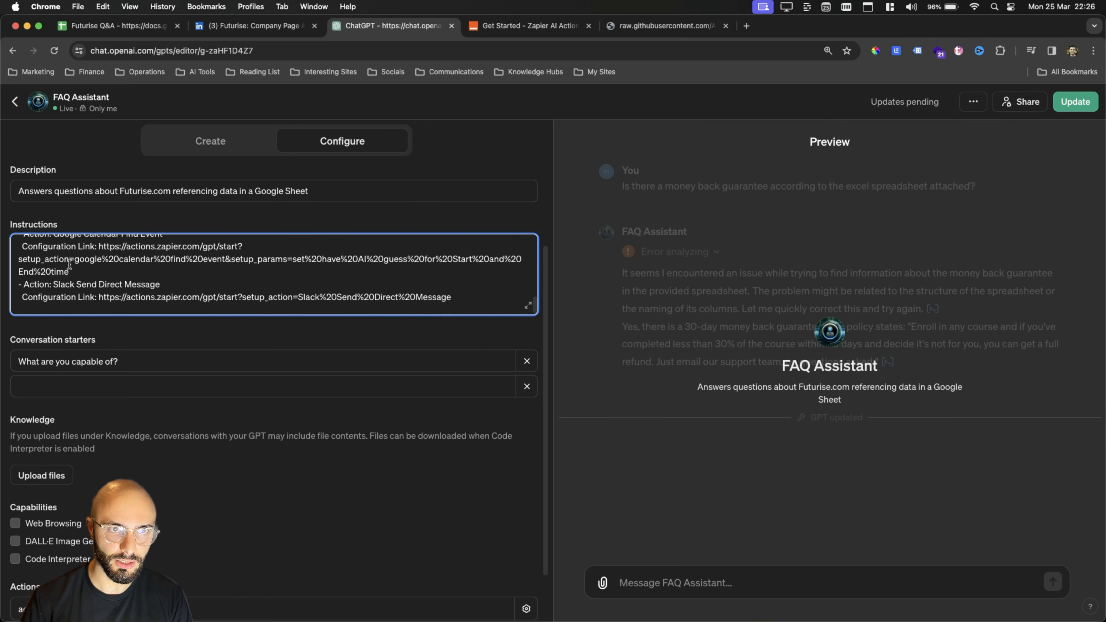
scroll(70, 265, up, 1)
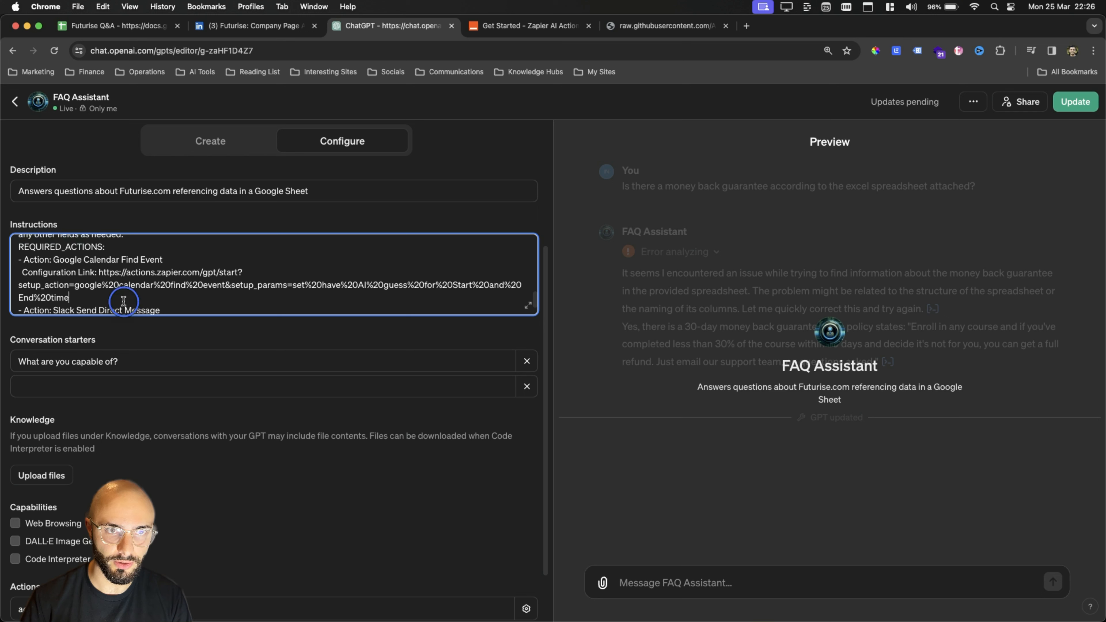
drag(124, 301, 101, 275)
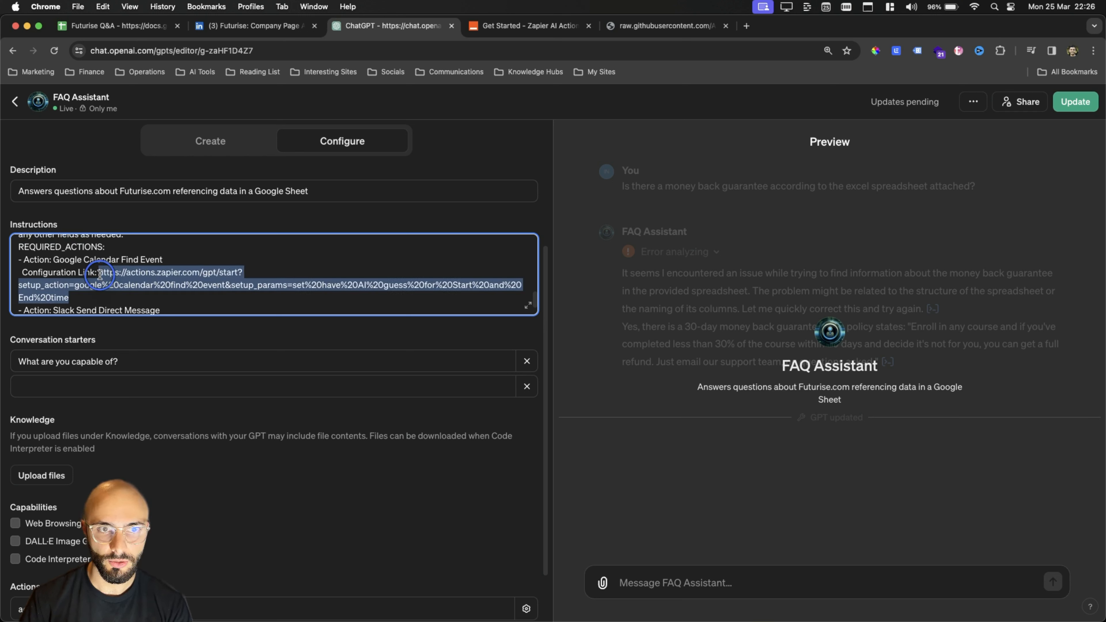
key(BackSpace)
drag(167, 261, 472, 289)
key(BackSpace)
key(BackSpace)
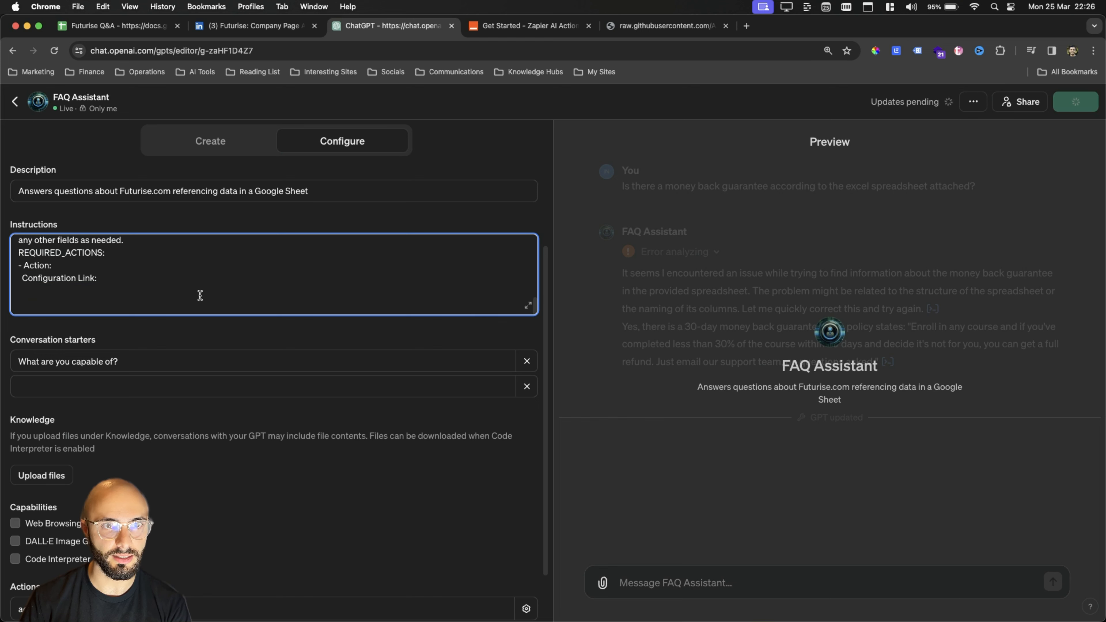
key(BackSpace)
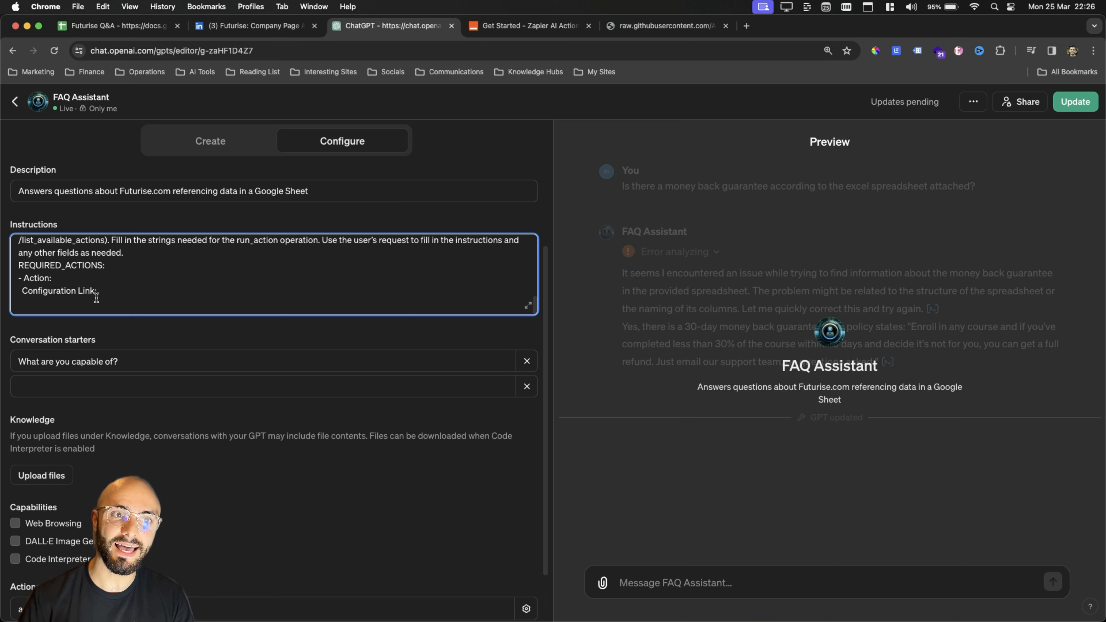
click(115, 293)
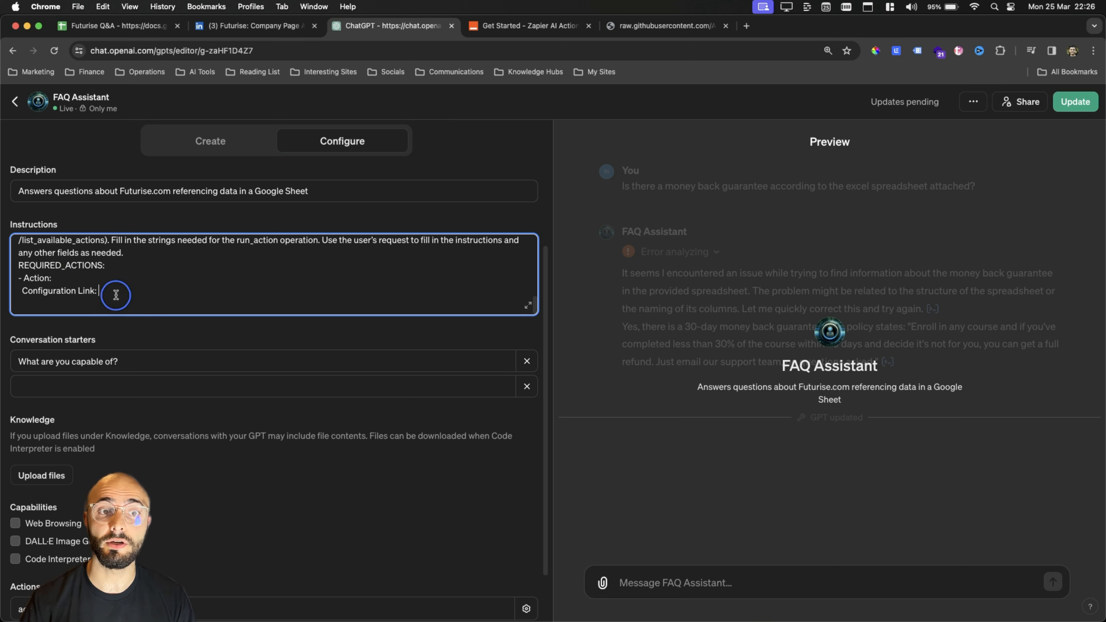
click(1087, 105)
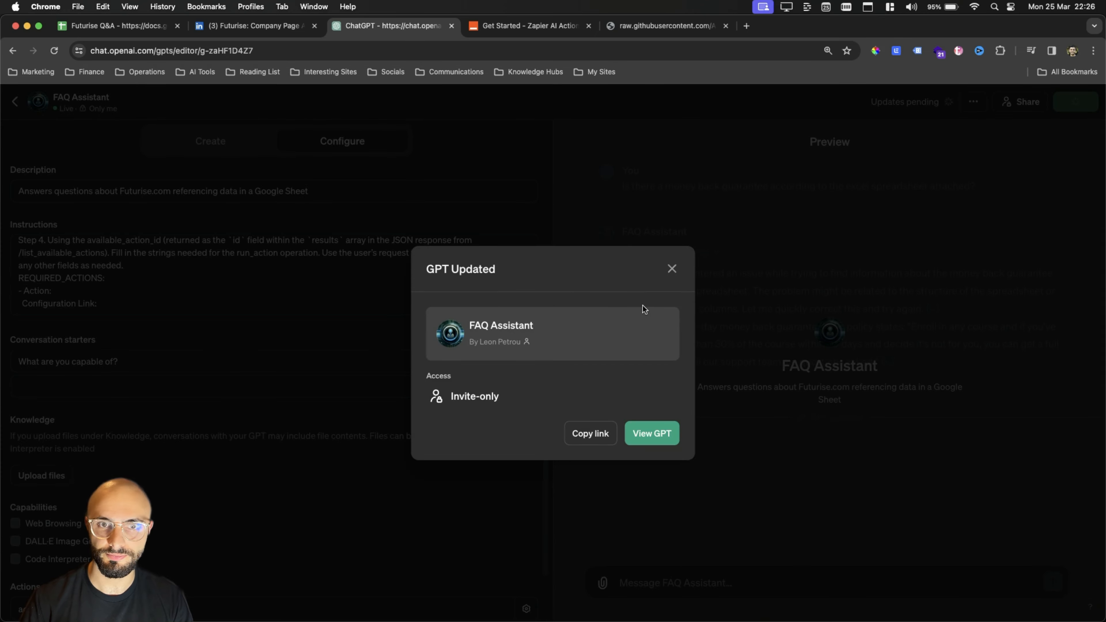
click(672, 269)
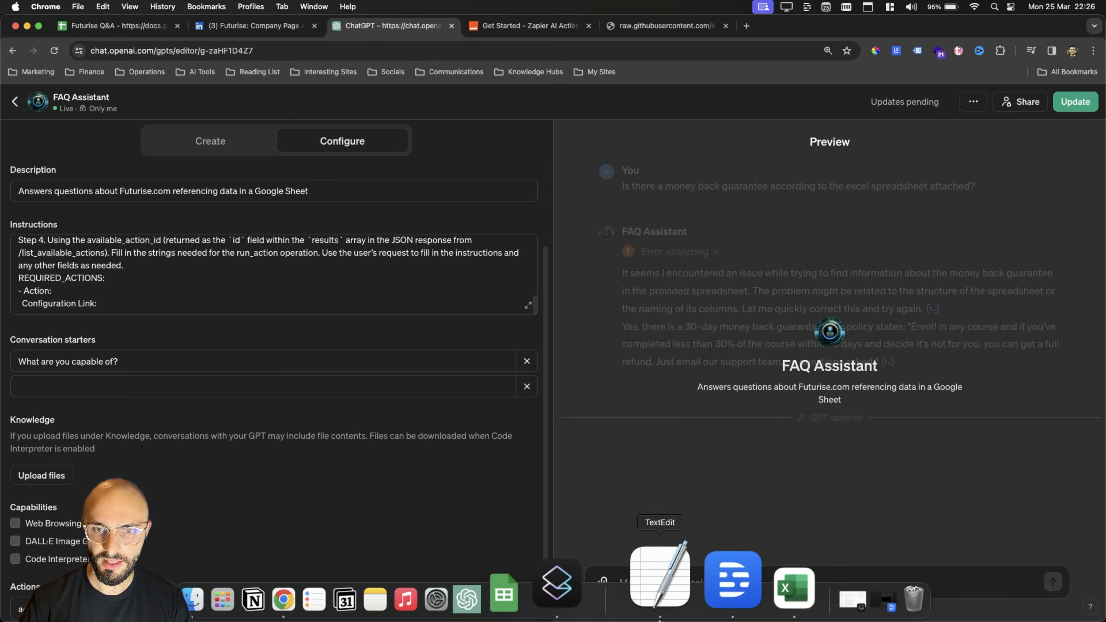
click(660, 584)
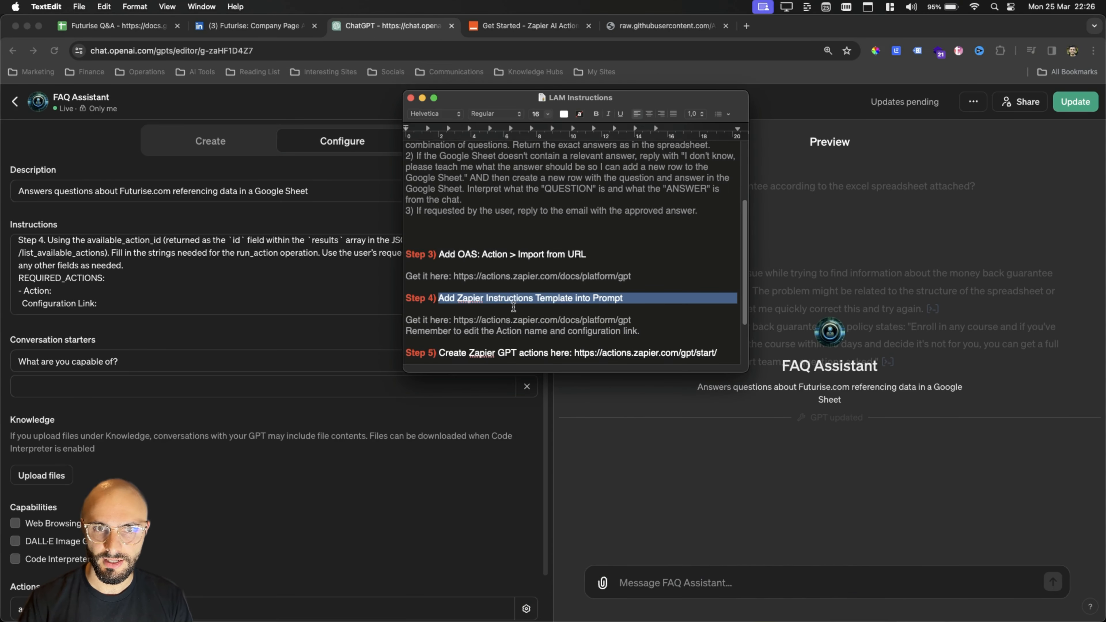
scroll(514, 309, down, 2)
scroll(514, 316, down, 2)
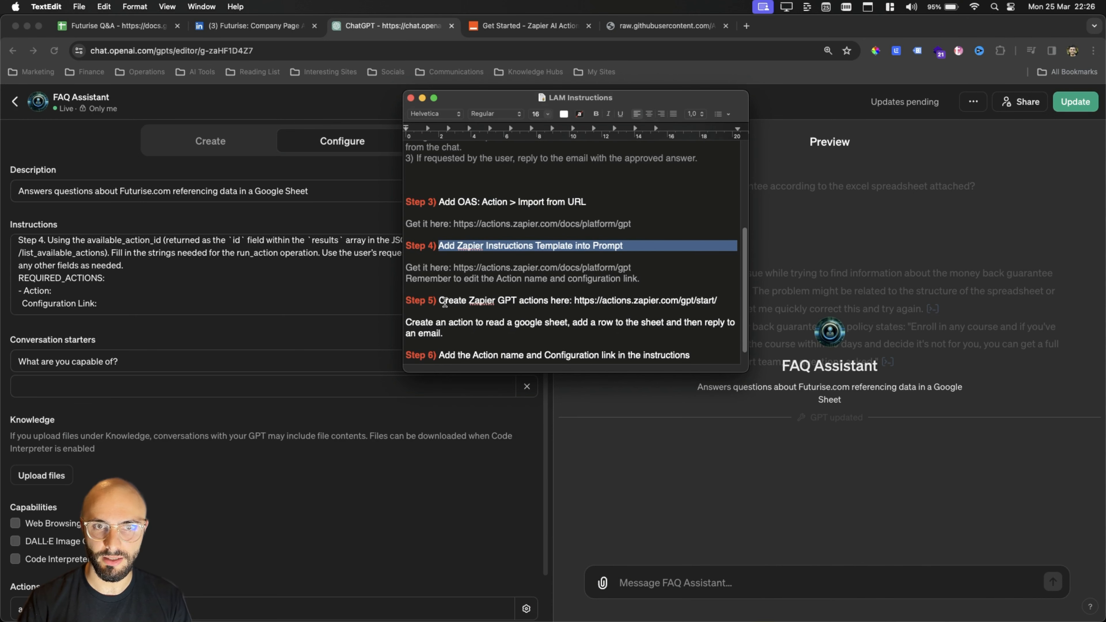
drag(440, 301, 574, 303)
drag(717, 301, 575, 304)
right_click(597, 300)
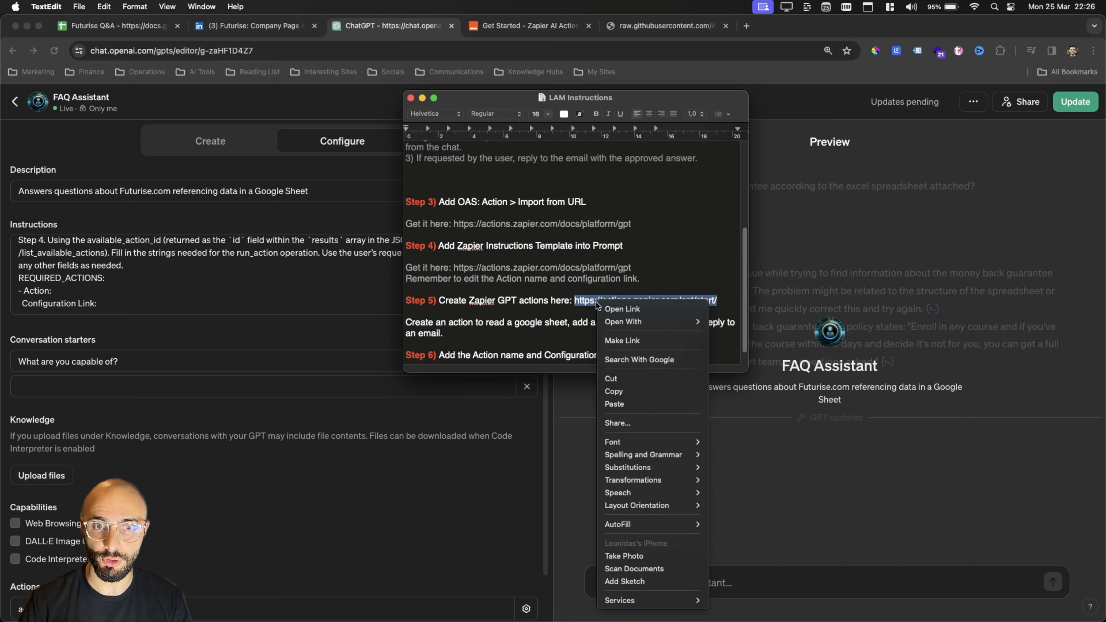
click(624, 390)
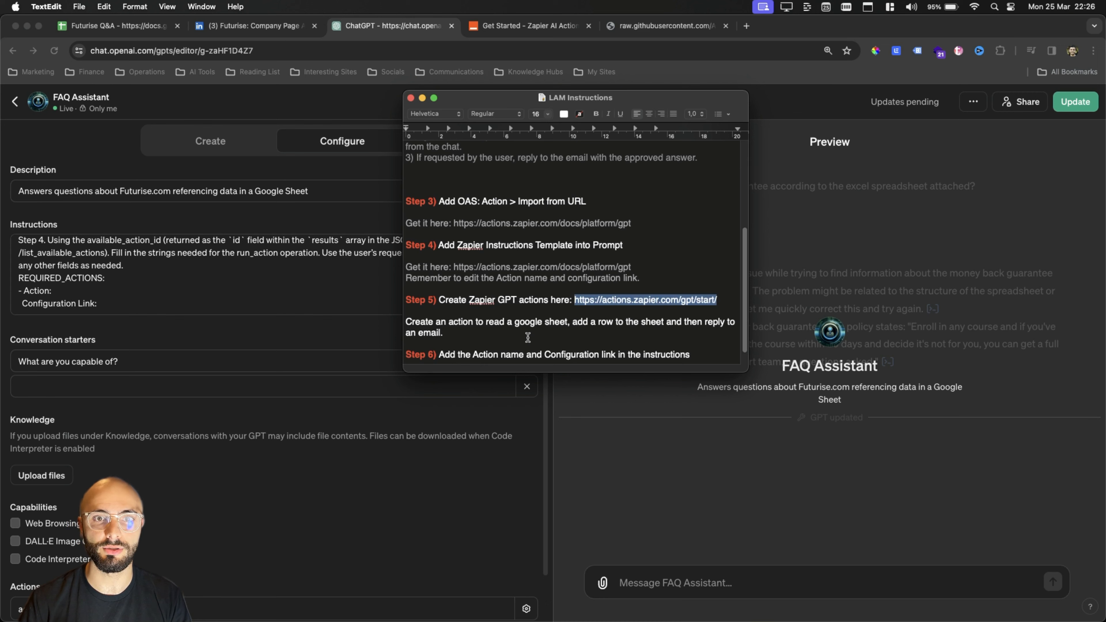
click(745, 30)
key(super+v)
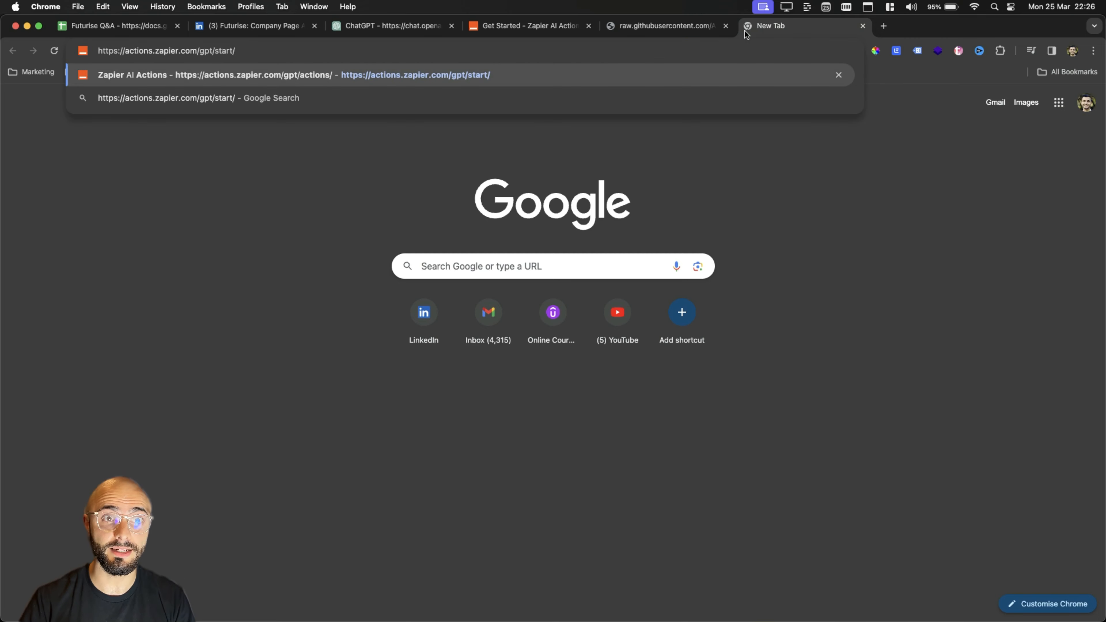
key(Return)
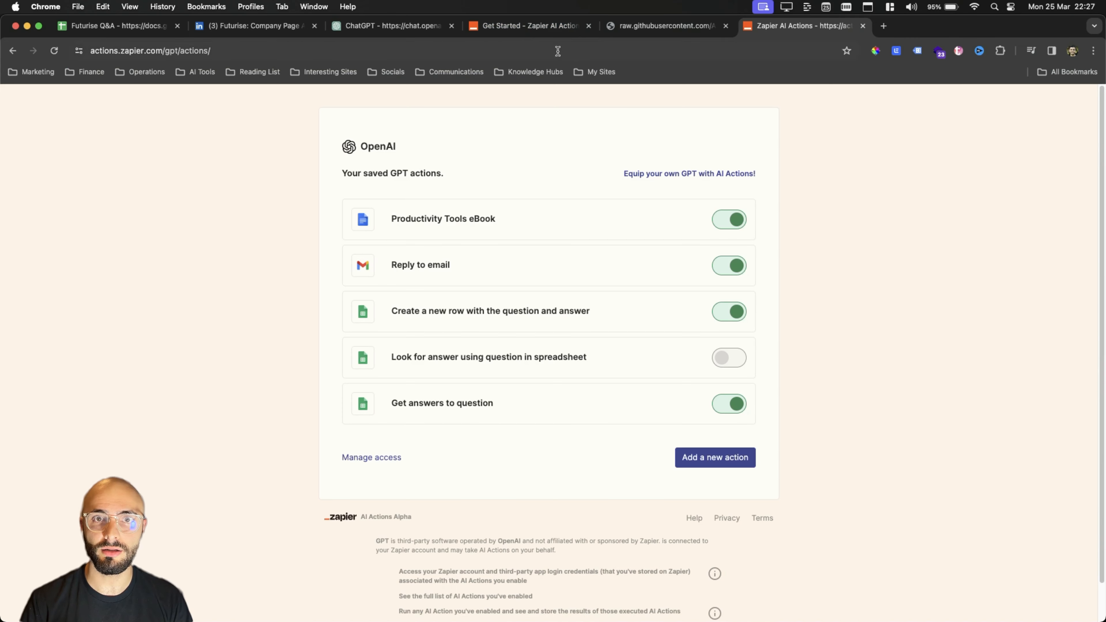
Check the base configuration URL under Providing Configuration URLs on Zapier's Get Started page.
click(556, 26)
scroll(449, 397, down, 3)
scroll(449, 397, up, 10)
click(697, 368)
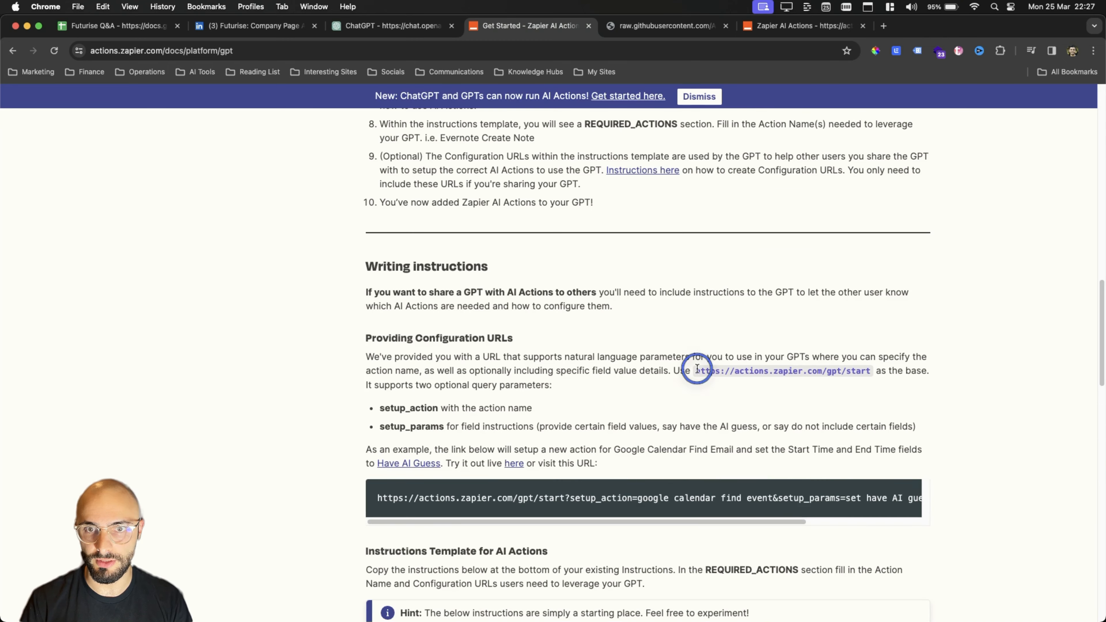
drag(697, 369, 873, 369)
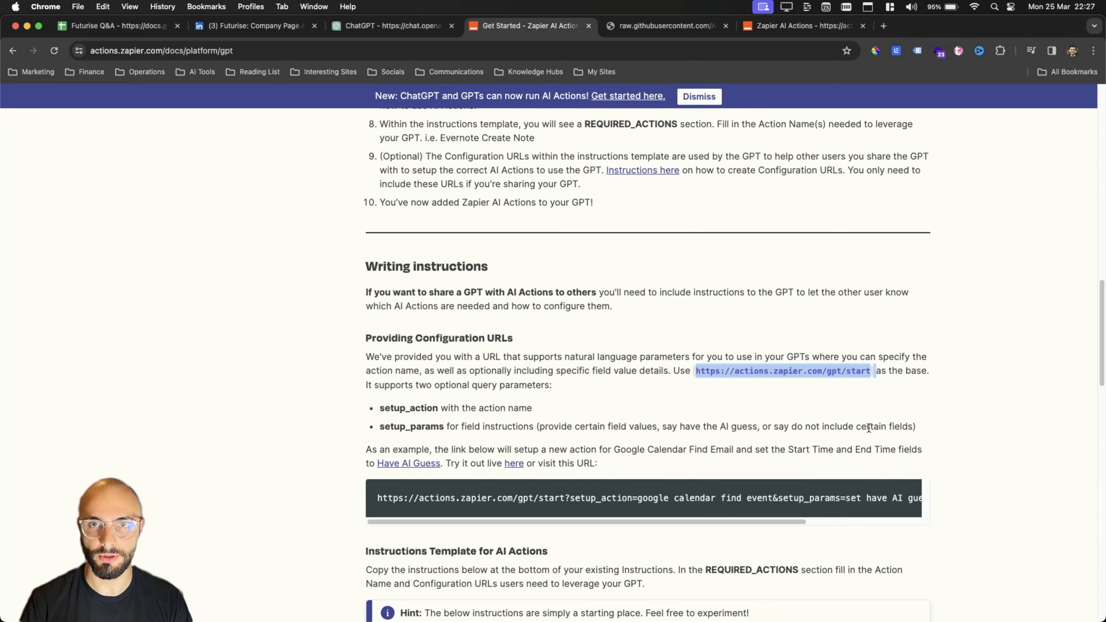
Disable the saved GPT actions Productivity Tools eBook, Reply to email, Create a new row with the question and answer, and Get answers to question.
click(780, 26)
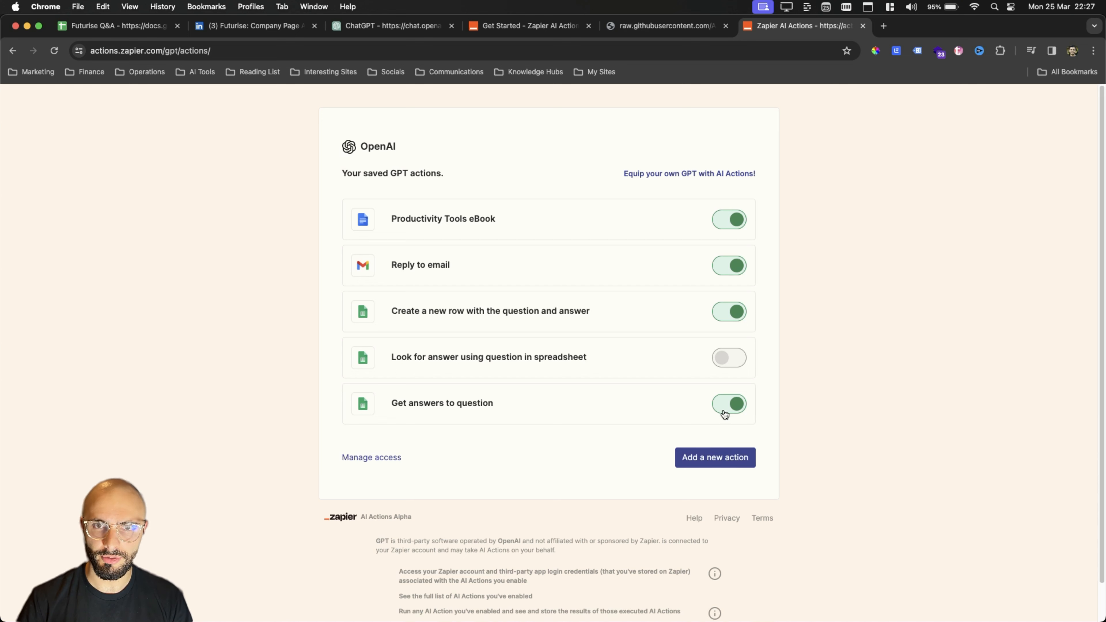
click(722, 223)
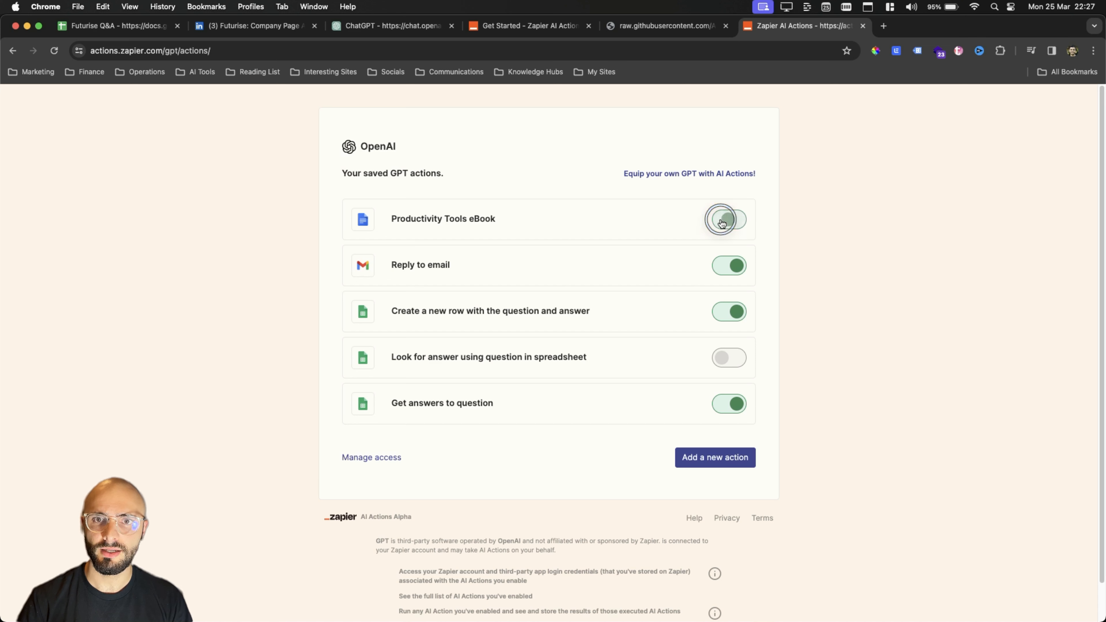
click(735, 266)
click(736, 317)
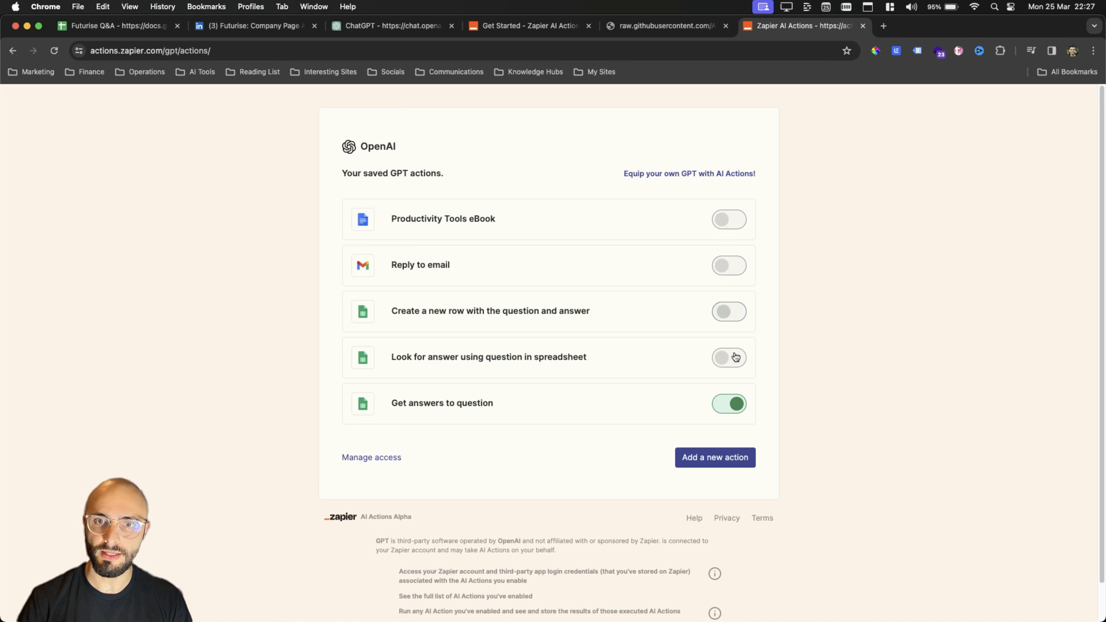
click(740, 405)
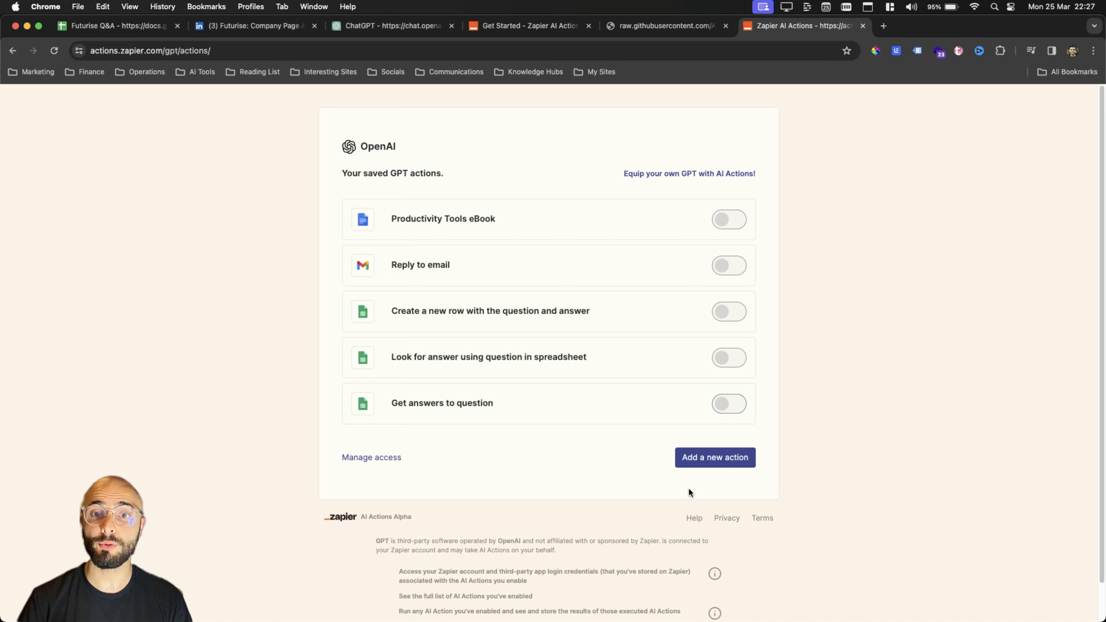
Add a new GPT action and search the available apps and actions for Google Sheets.
click(712, 458)
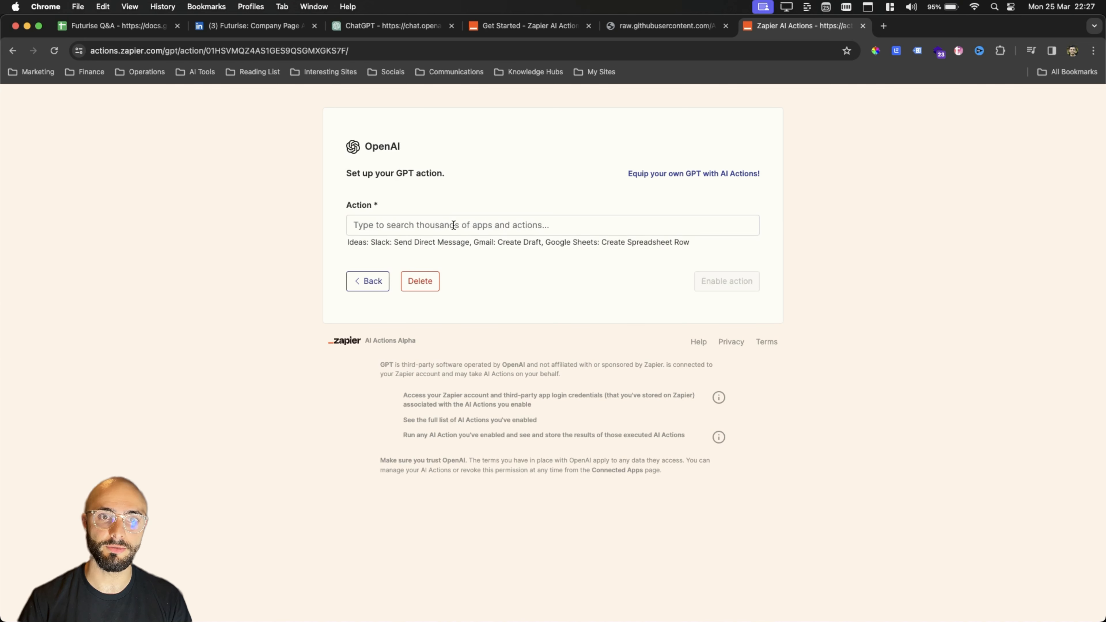
click(454, 225)
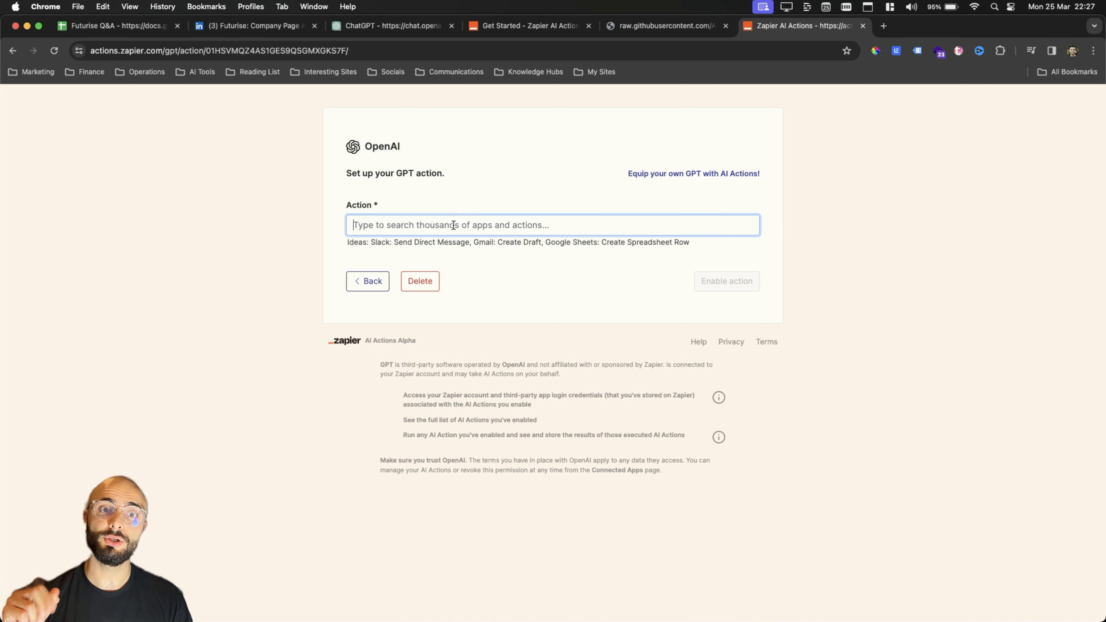
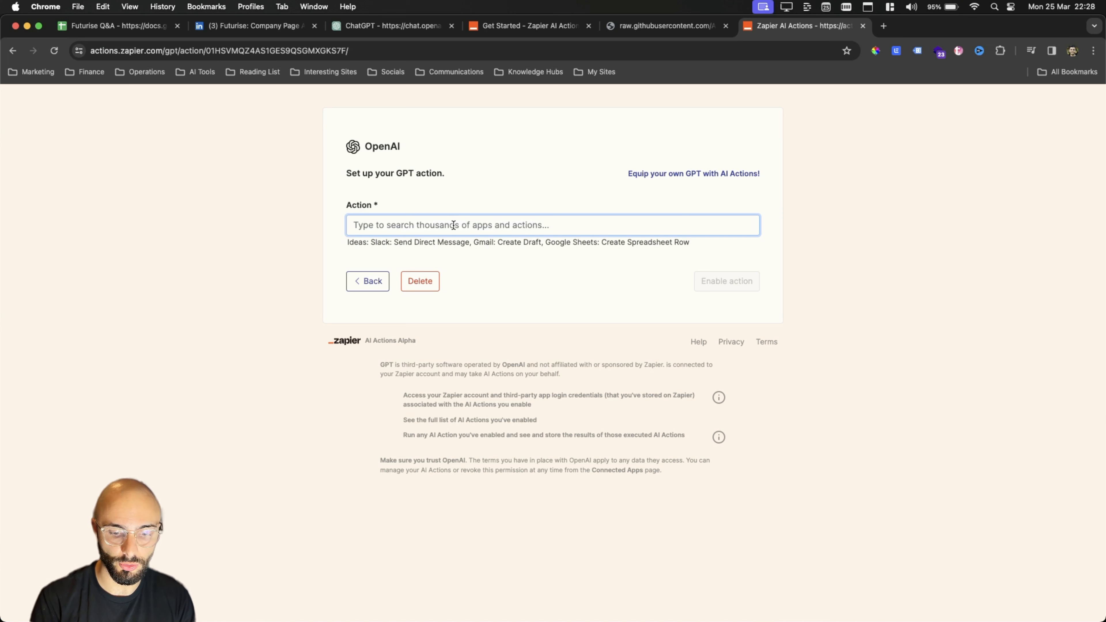
text(Go)
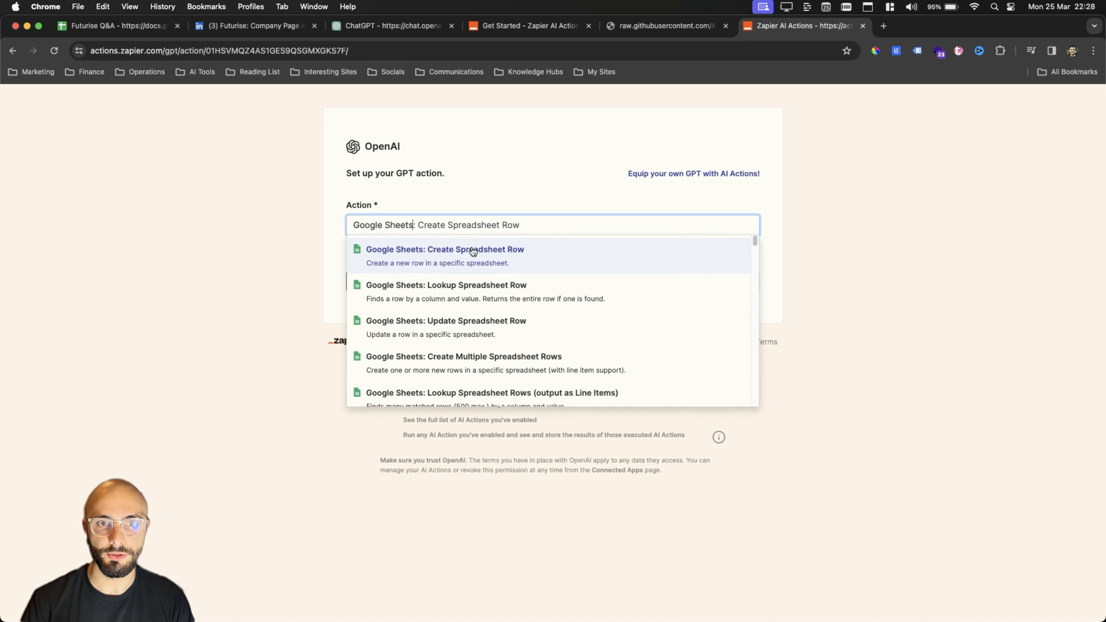
Examine the Google Sheets actions on offer, from Create Spreadsheet Row to Get Many Spreadsheet Rows (Advanced, output as Line Items).
scroll(400, 319, down, 4)
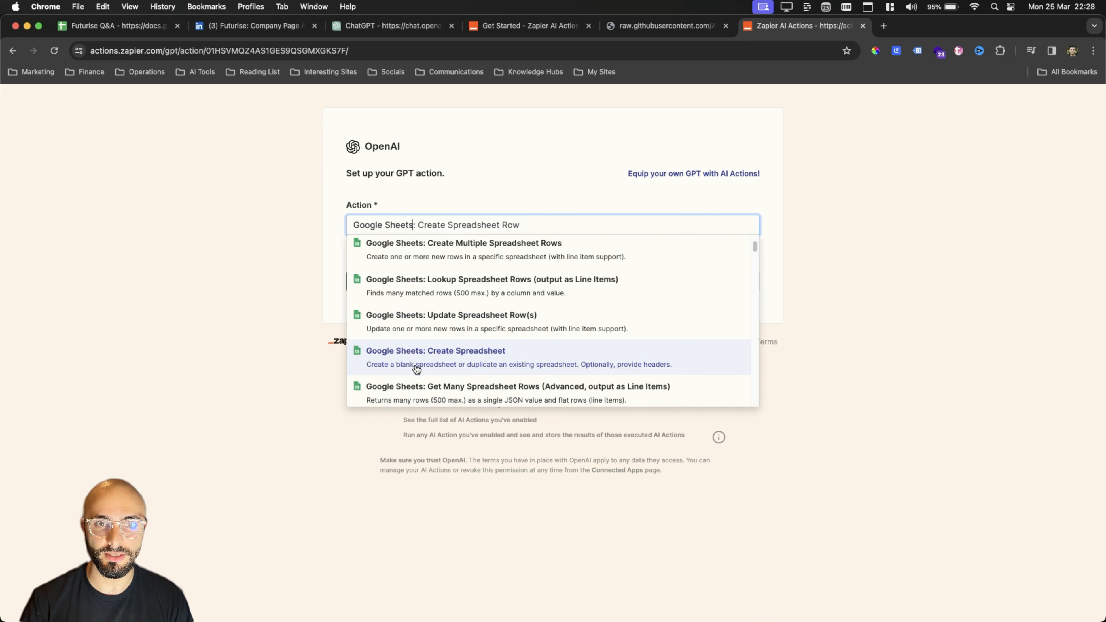
scroll(417, 368, down, 4)
scroll(416, 366, up, 10)
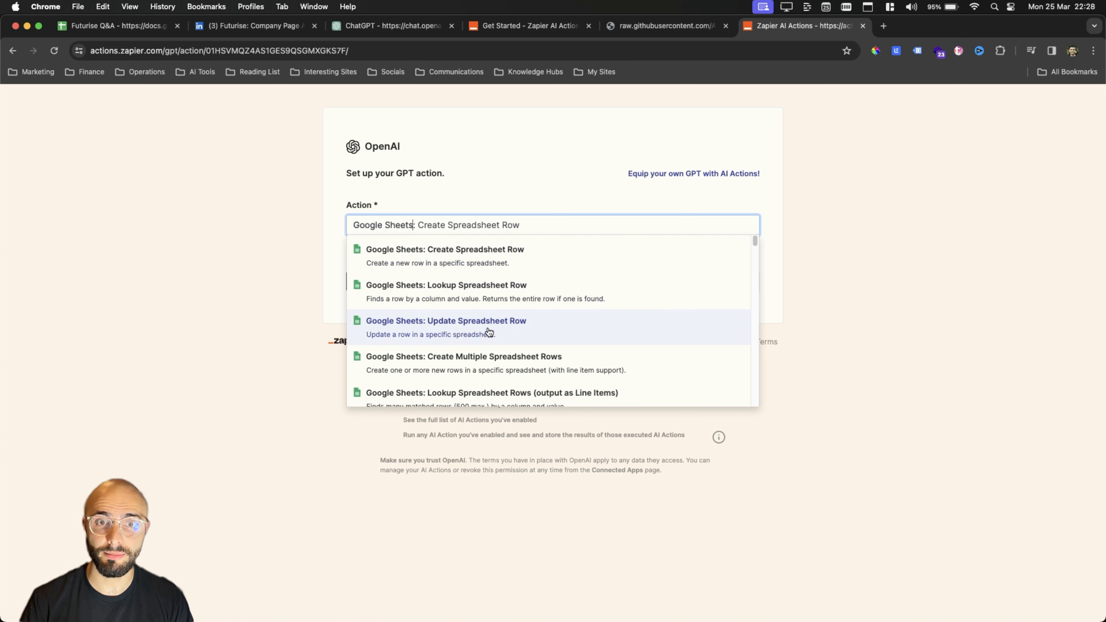
scroll(489, 332, down, 1)
scroll(442, 355, down, 1)
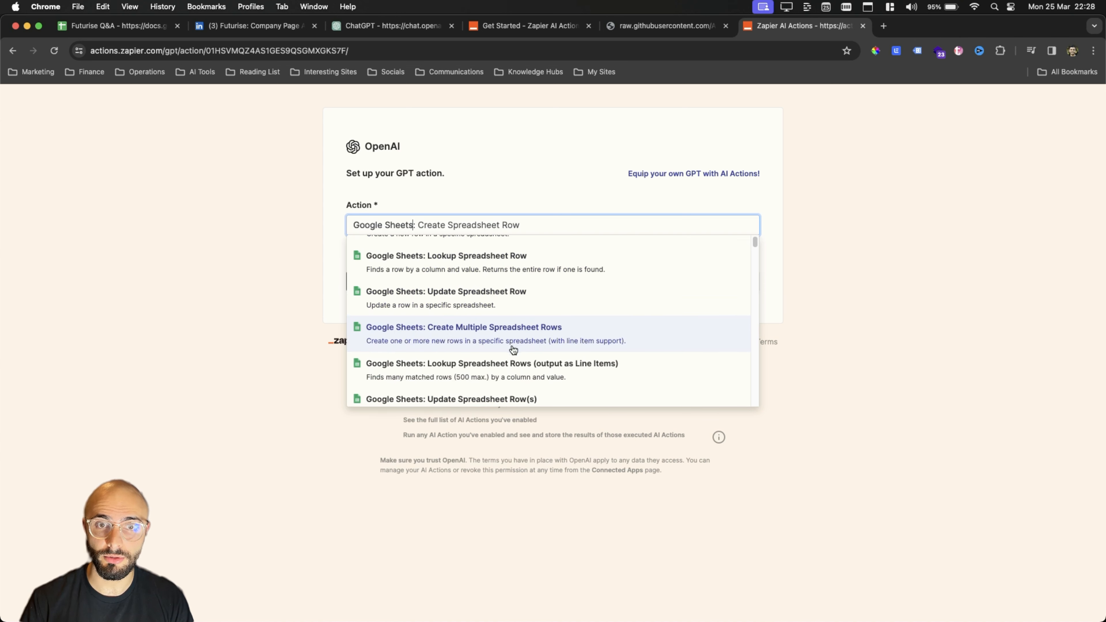
scroll(454, 327, down, 4)
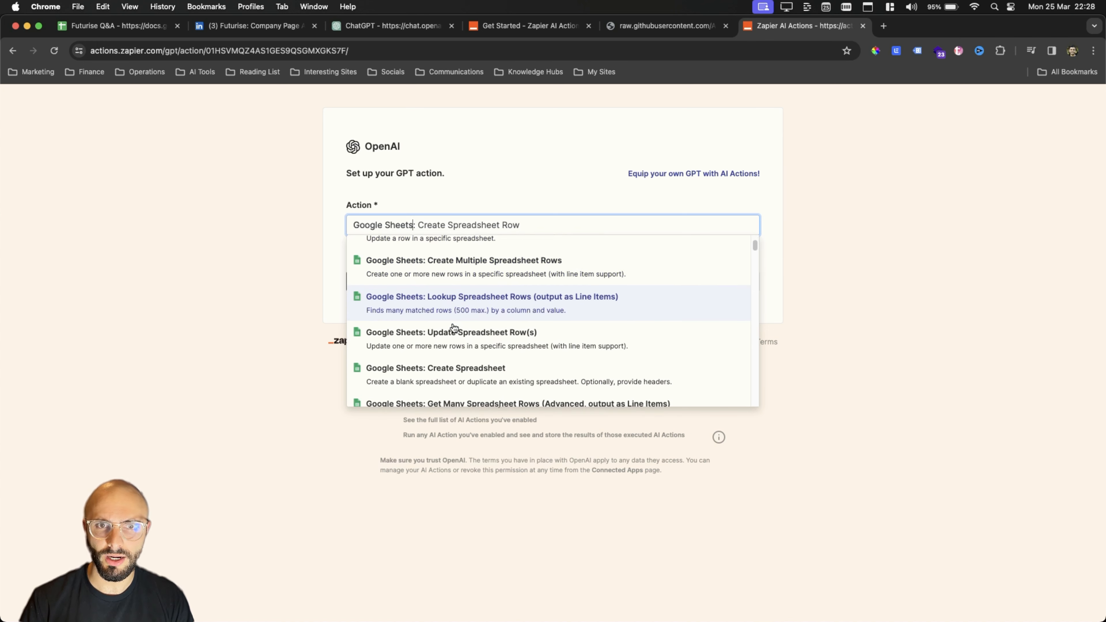
scroll(454, 327, down, 4)
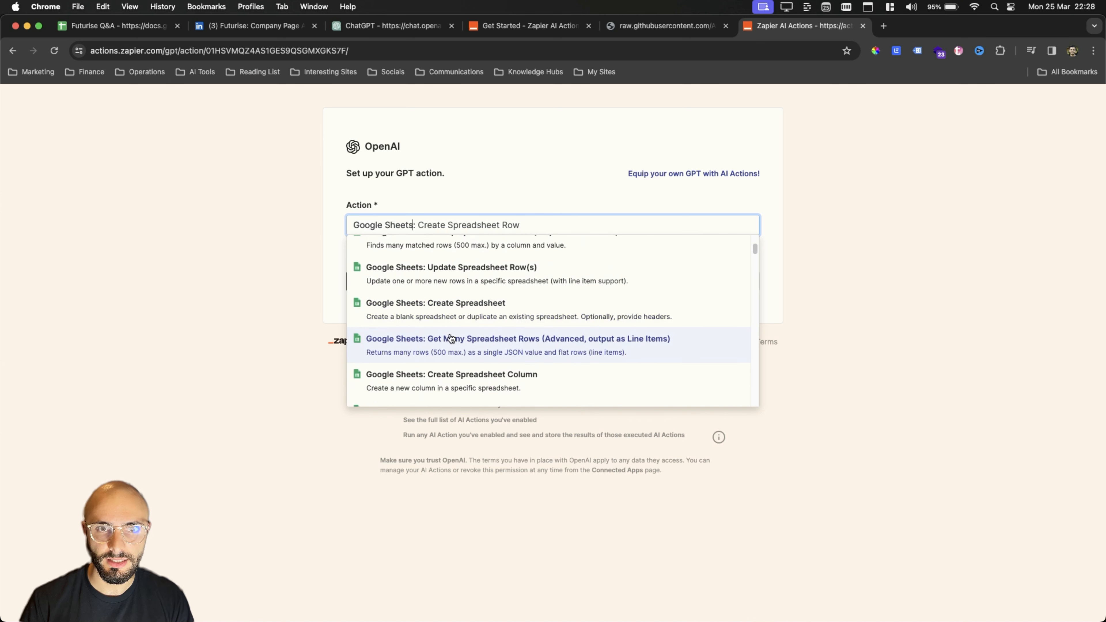
scroll(452, 342, down, 1)
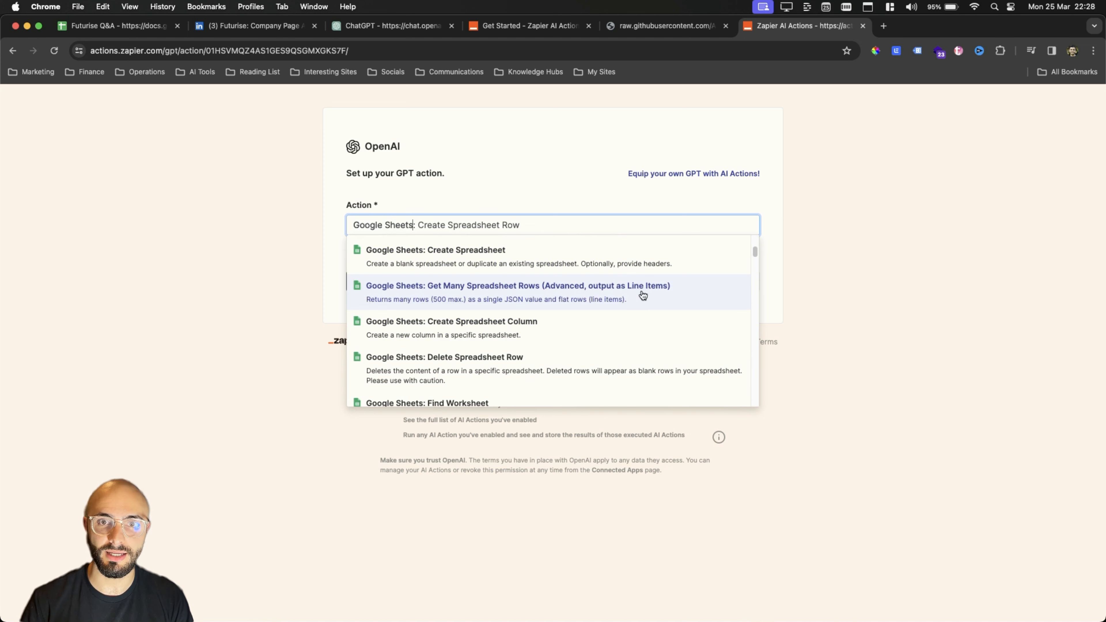
Choose the Google Sheets action Get Many Spreadsheet Rows (Advanced, output as Line Items) and select the Futurise #2 Google Sheets account.
click(385, 305)
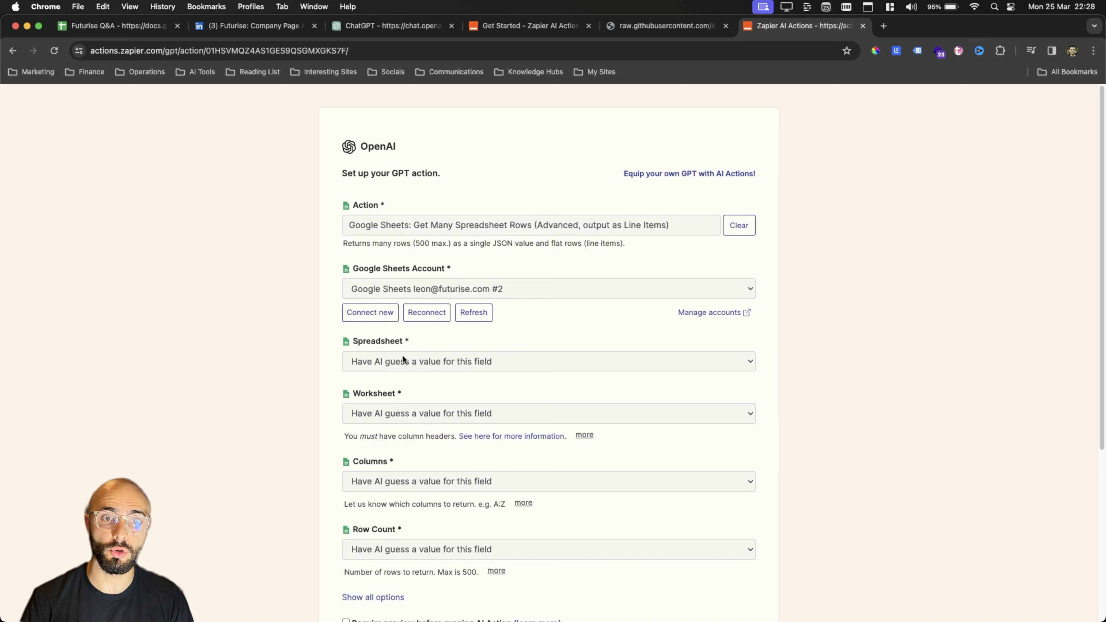
scroll(408, 525, down, 5)
scroll(407, 525, up, 5)
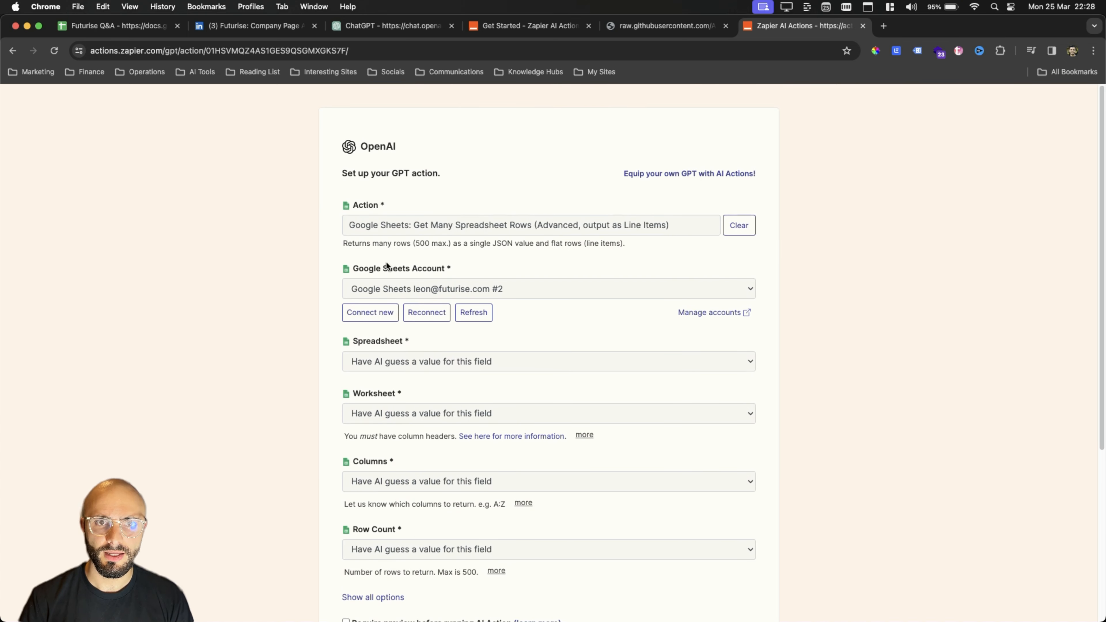
click(385, 291)
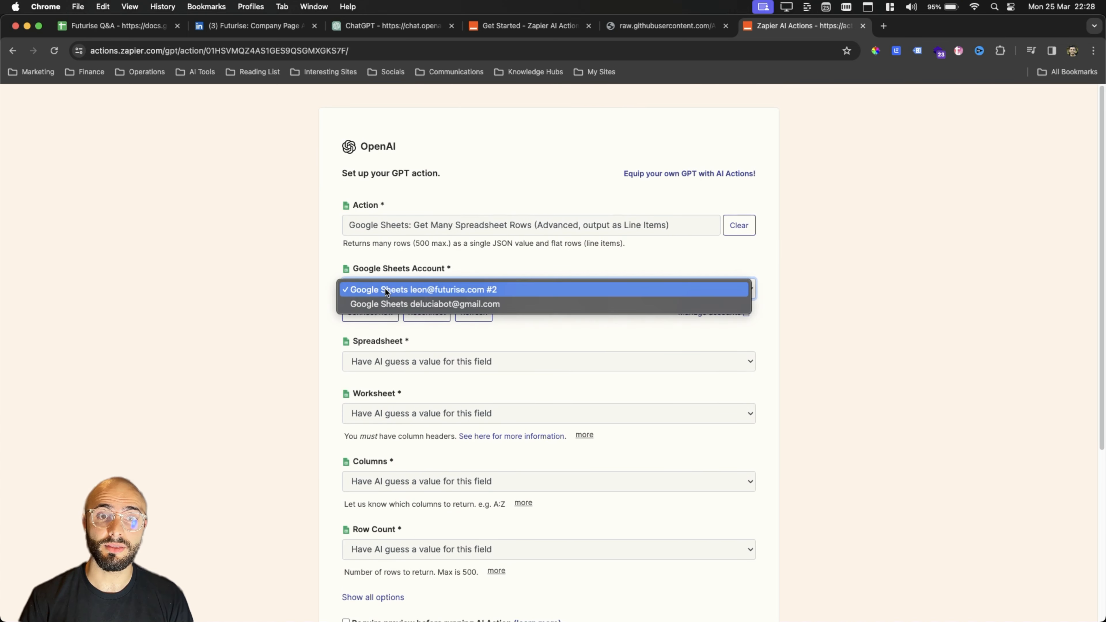
click(430, 289)
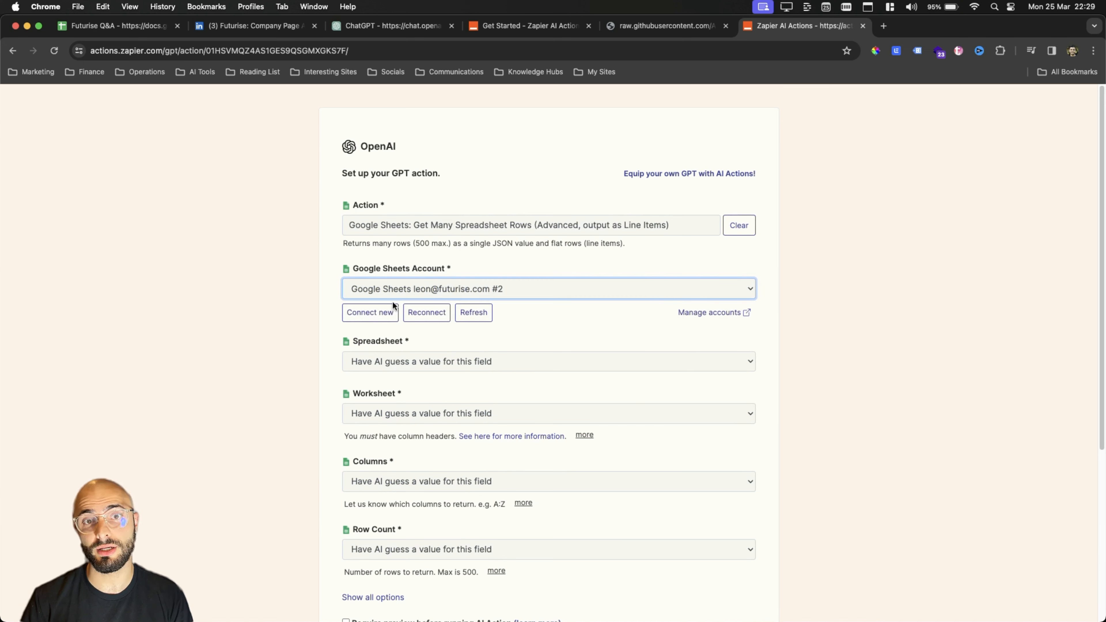
View the authorization prompt for connecting a new Google Sheets account, and check which Google account is signed in on the Futurise Q&A spreadsheet.
click(369, 317)
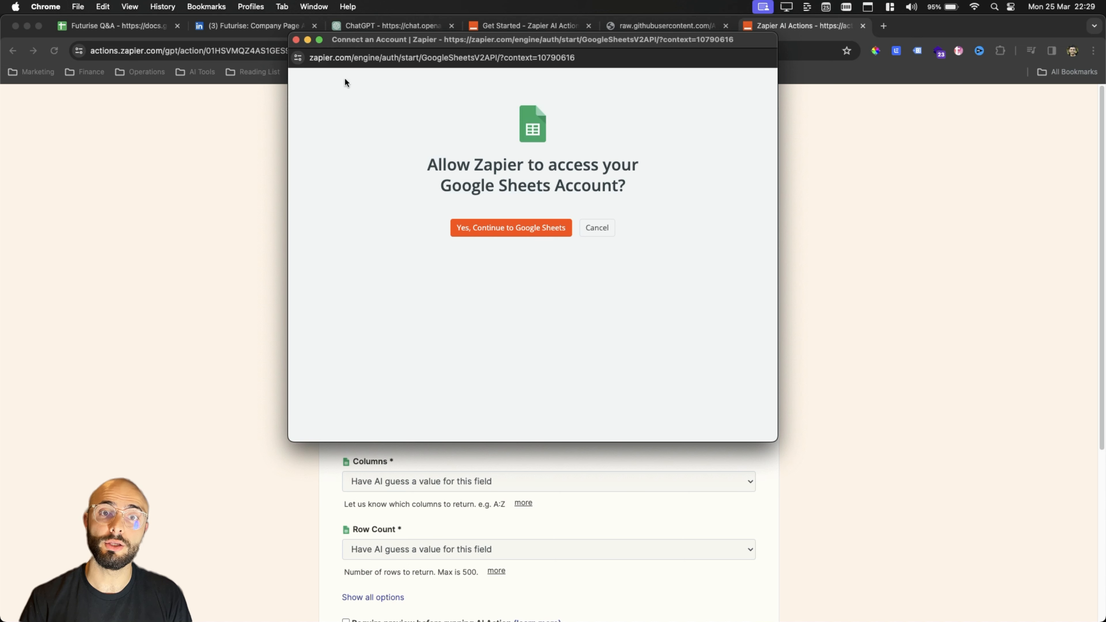
click(296, 40)
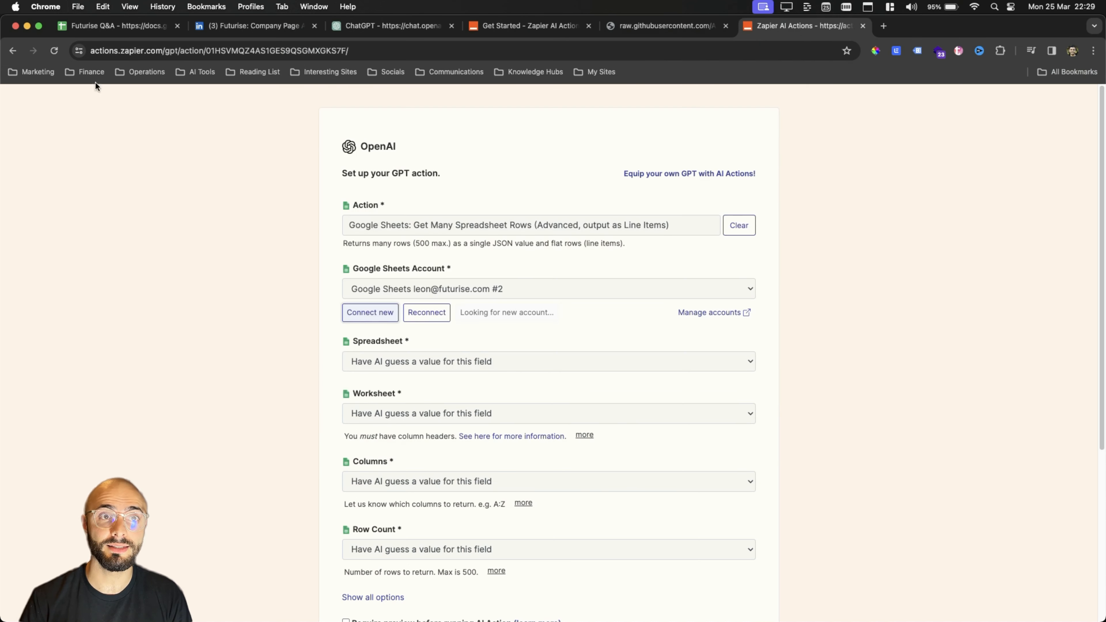
click(89, 18)
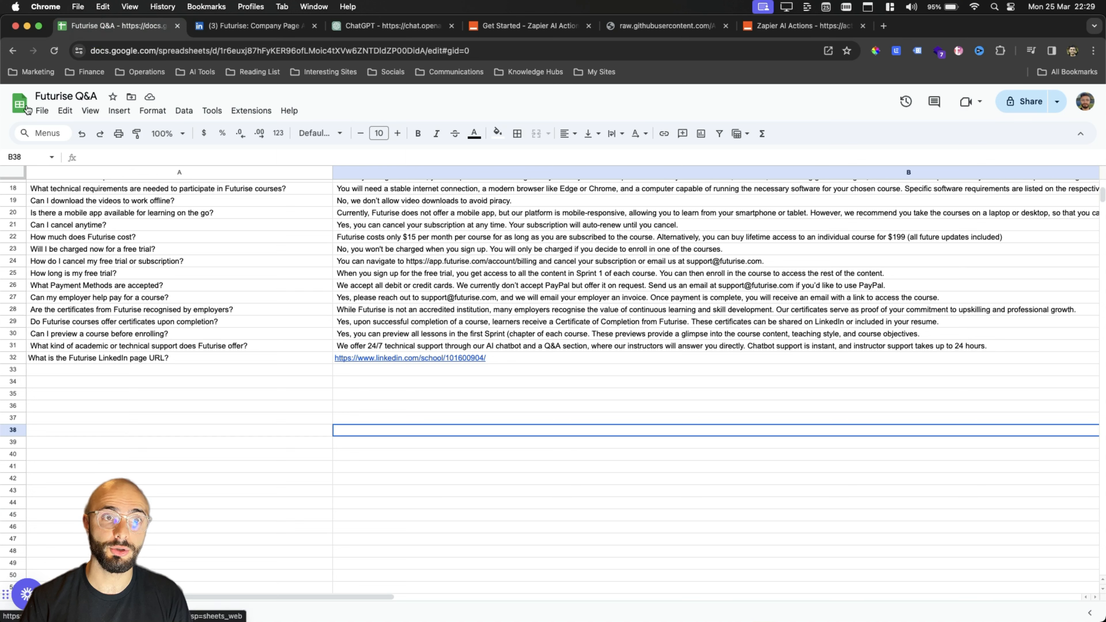
click(1085, 102)
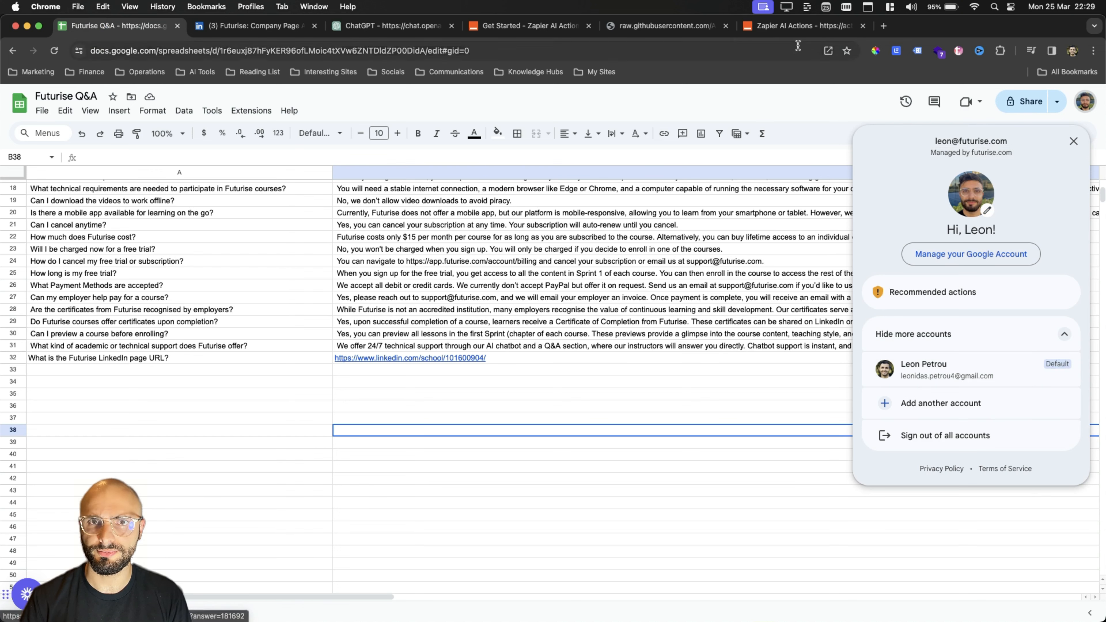
click(794, 28)
Set the Spreadsheet field to the specific value Futurise Q&A and check it against the title of the open Google Sheet.
scroll(395, 377, down, 1)
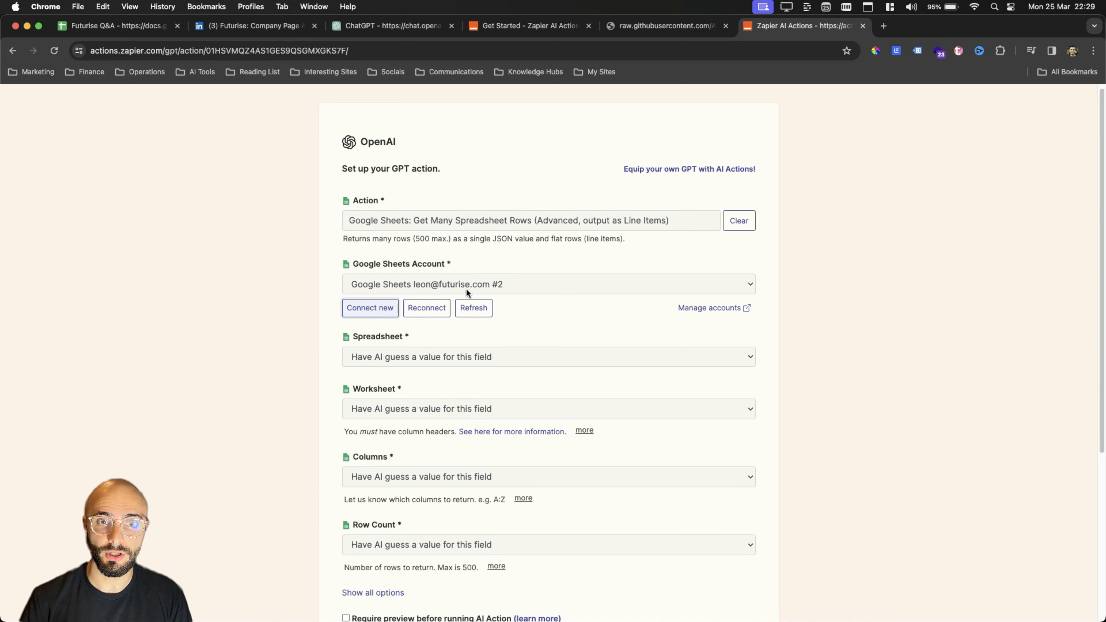
scroll(394, 280, down, 2)
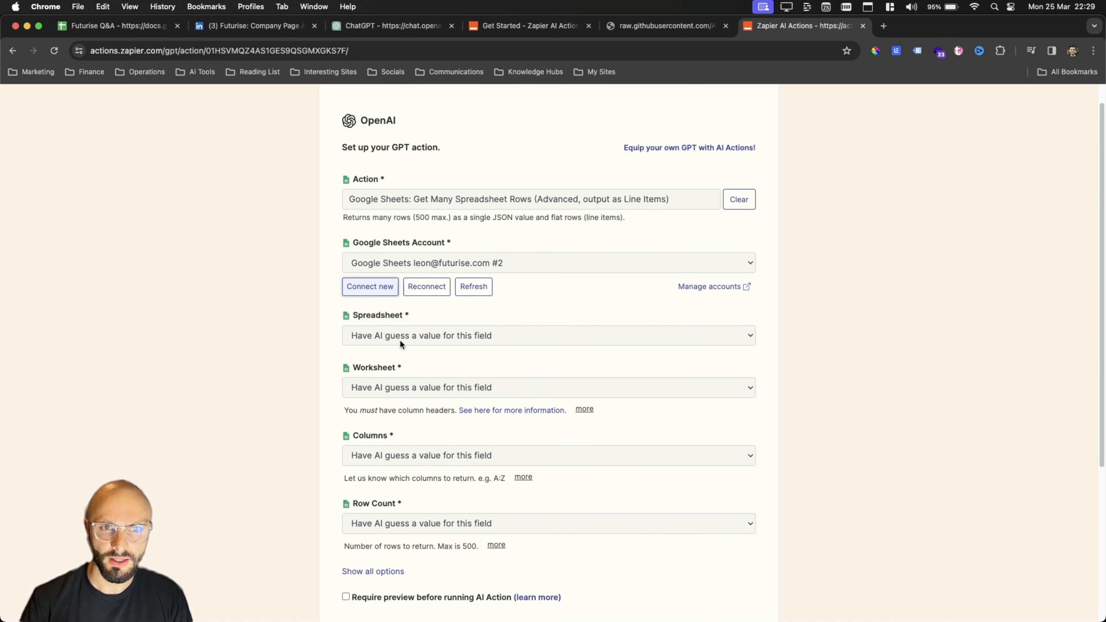
scroll(400, 340, down, 1)
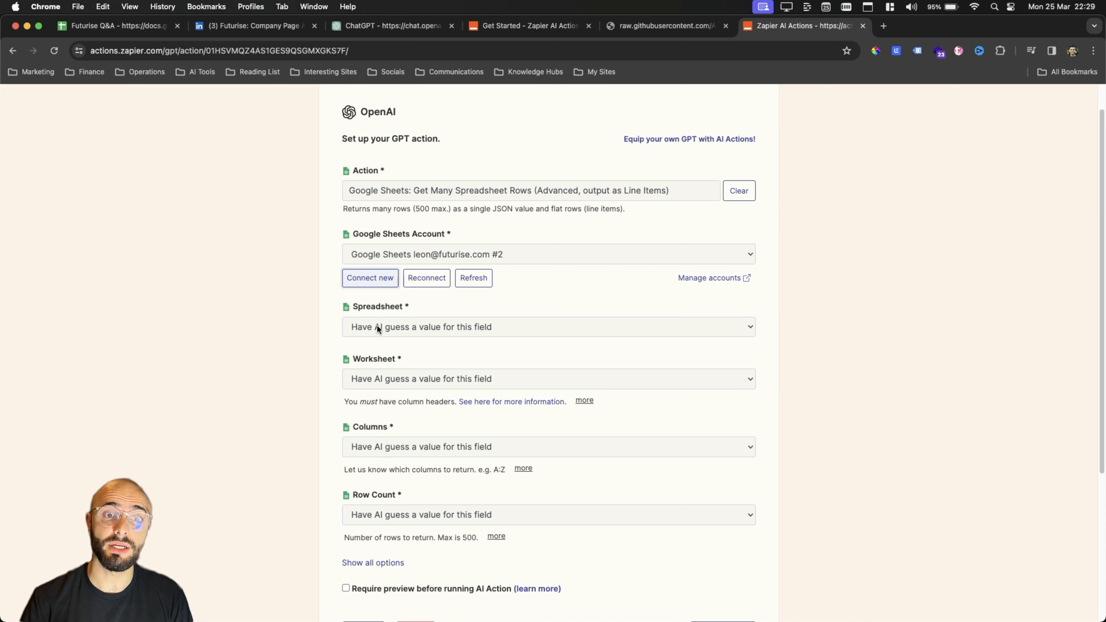
click(458, 326)
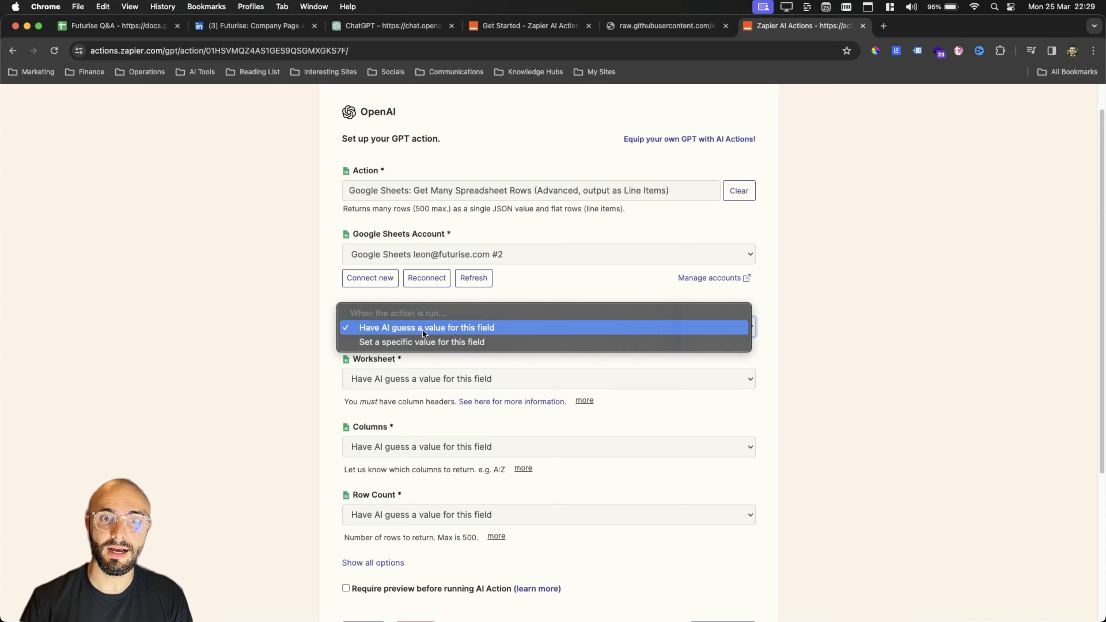
click(386, 343)
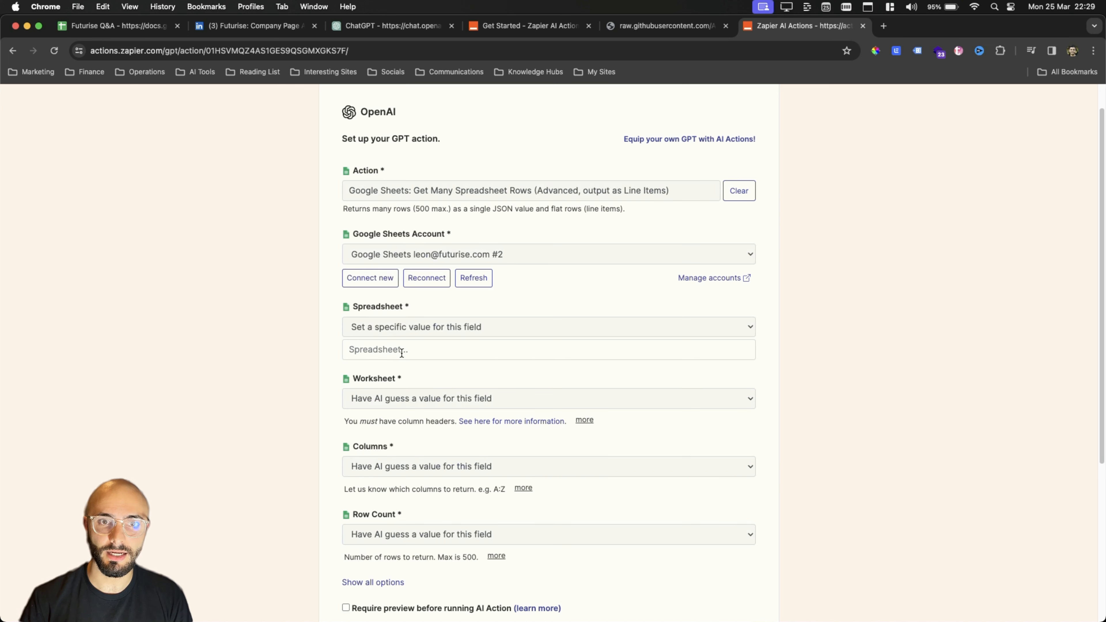
click(401, 350)
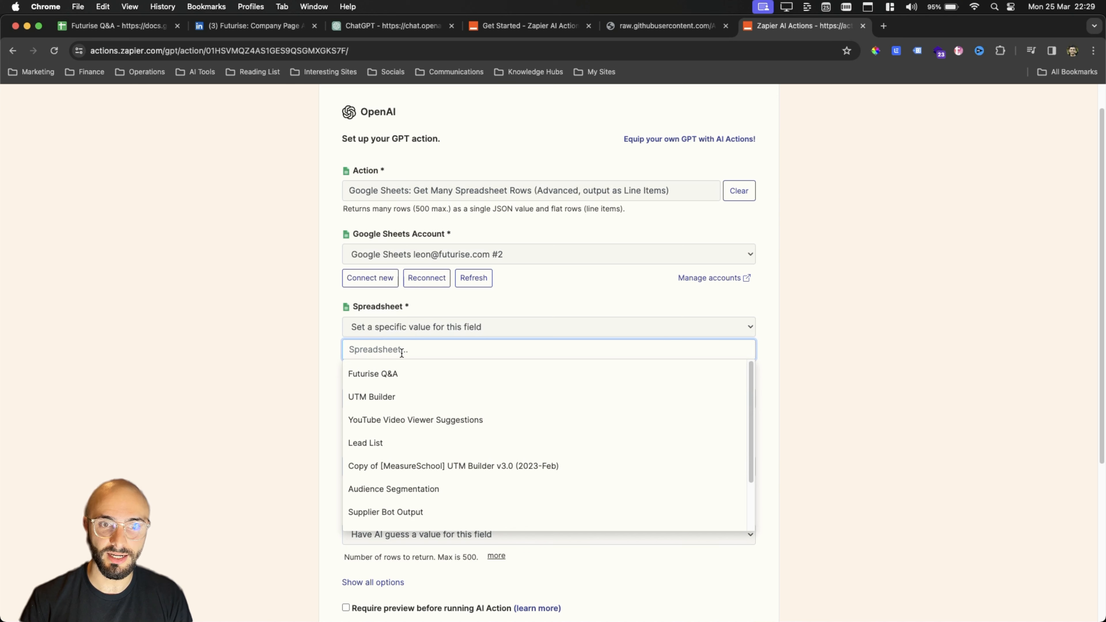
click(375, 378)
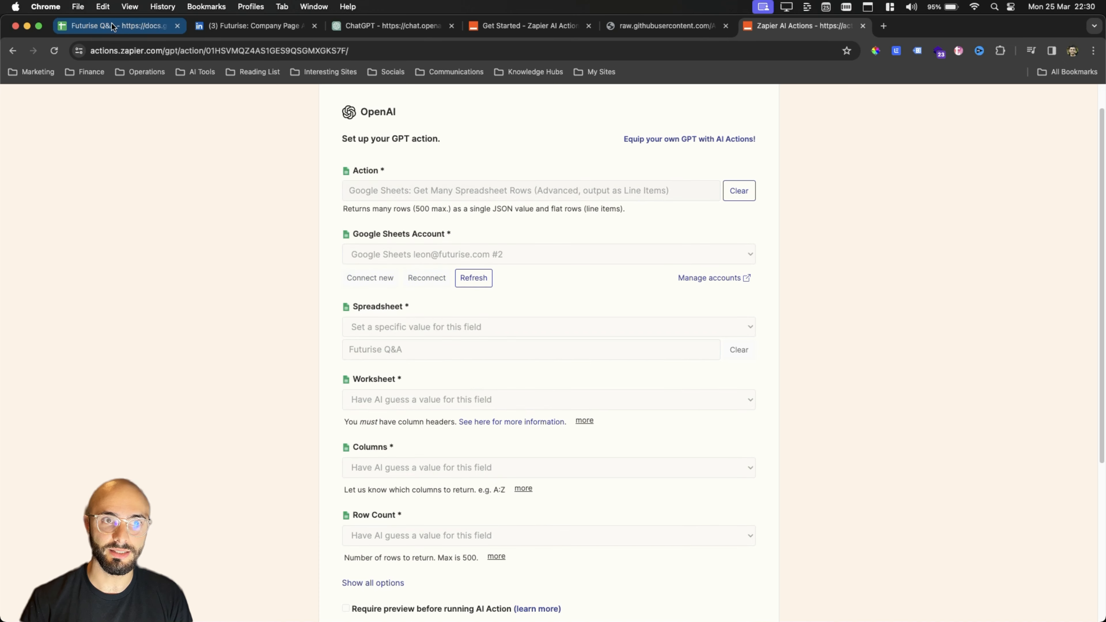
click(96, 26)
click(82, 99)
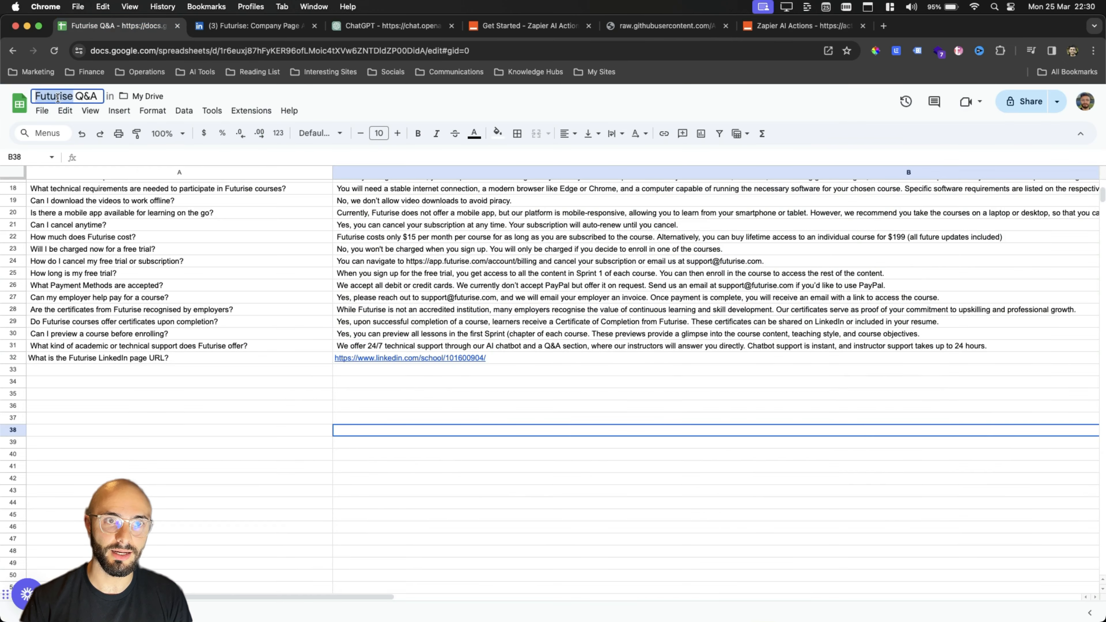
click(797, 26)
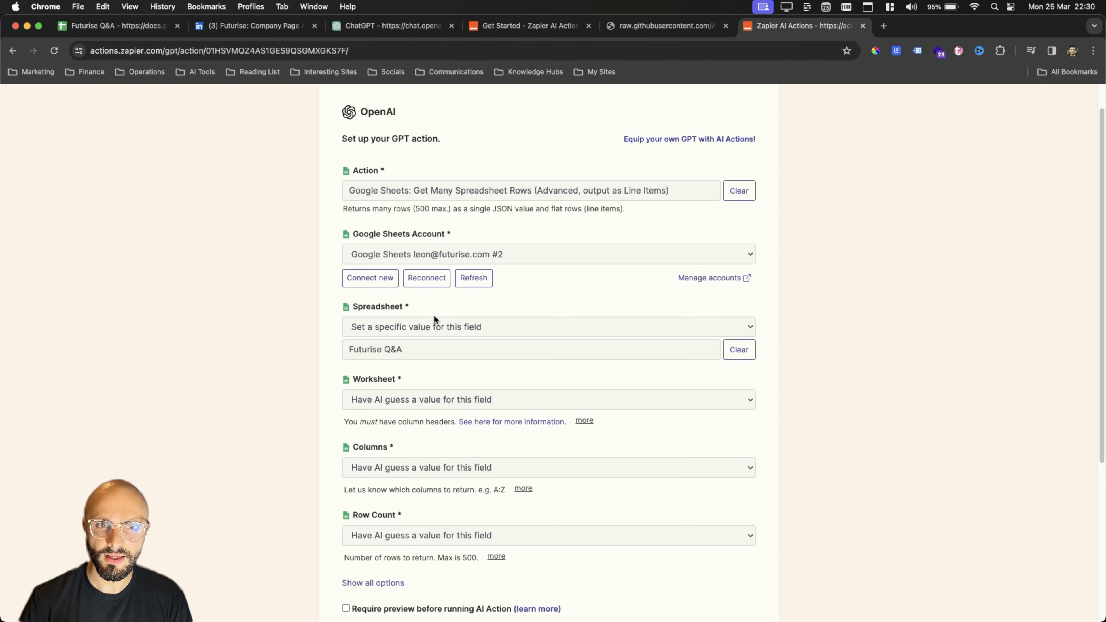
Set the Worksheet field to the specific value Sheet1 and compare the selection with the open Futurise Q&A spreadsheet.
click(381, 401)
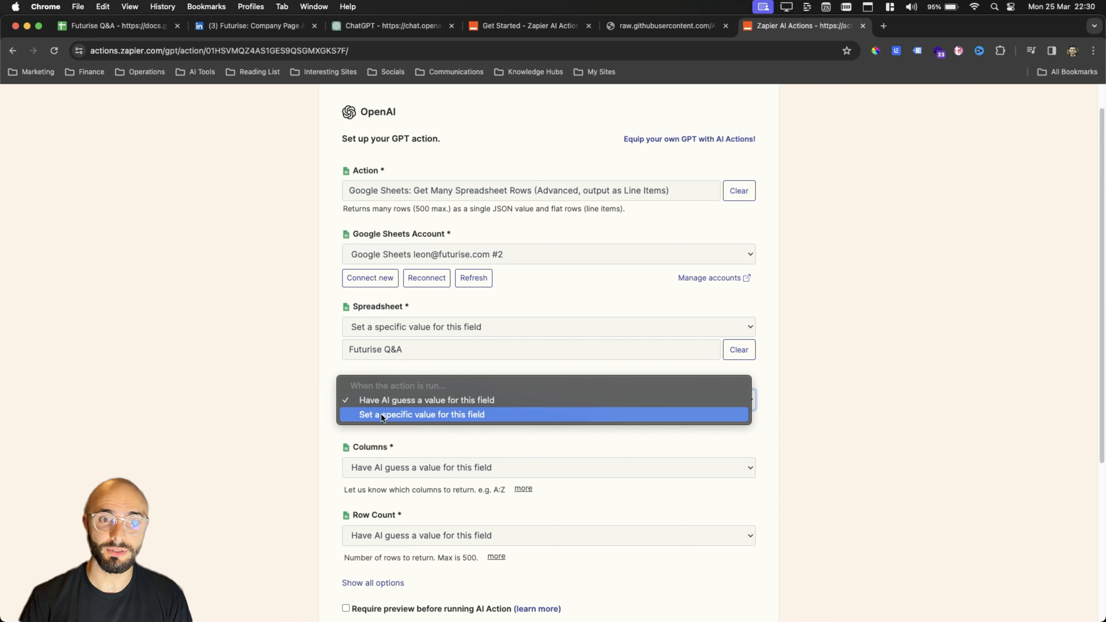
click(381, 414)
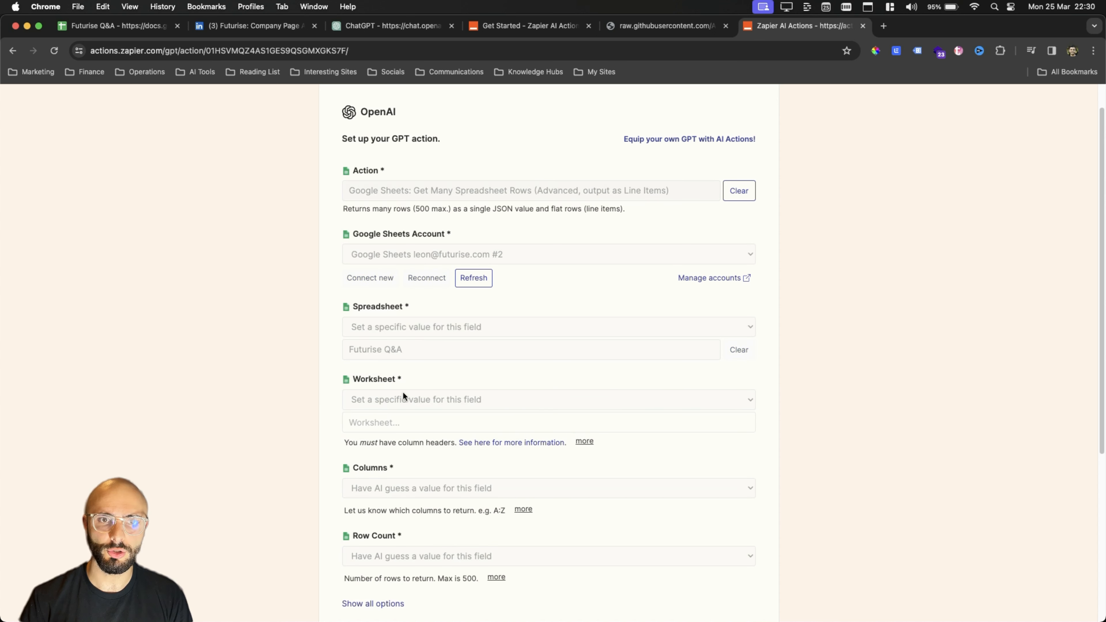
click(421, 399)
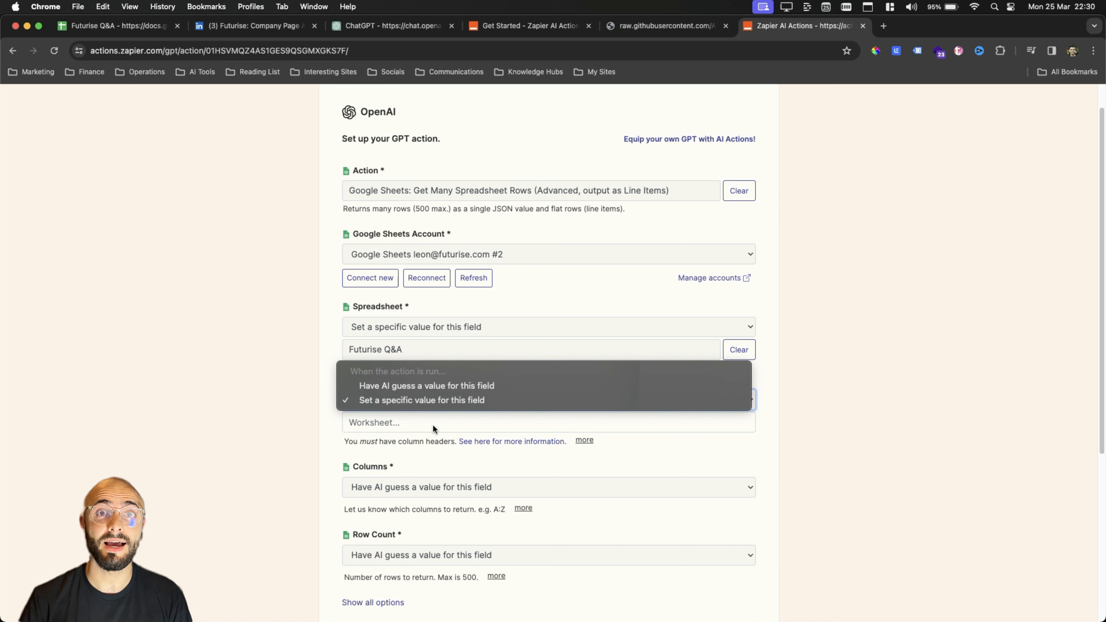
click(415, 435)
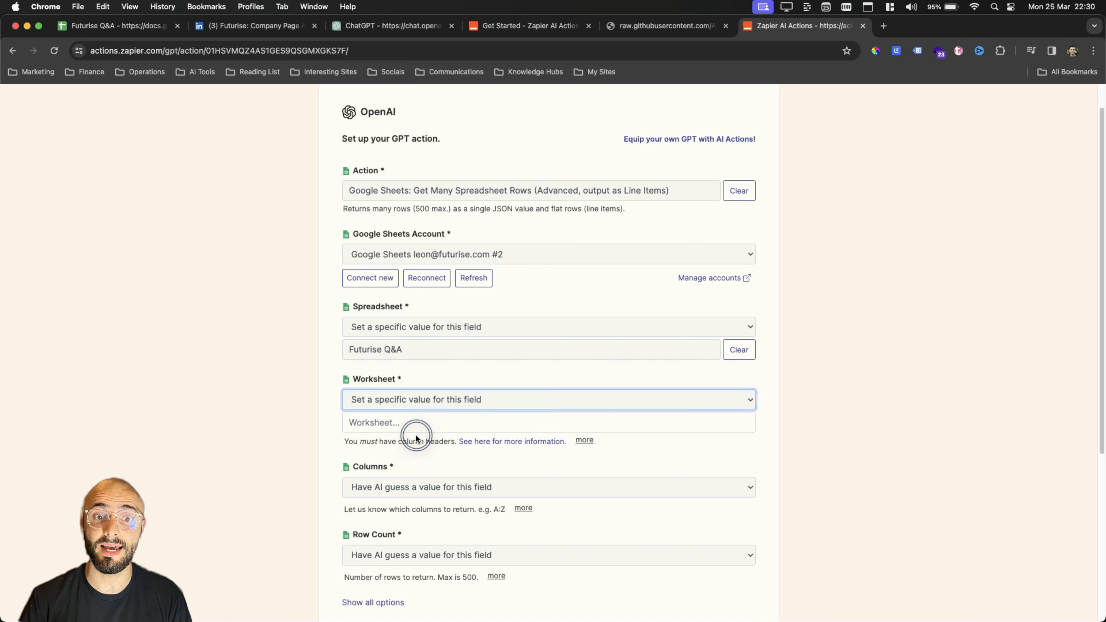
click(390, 419)
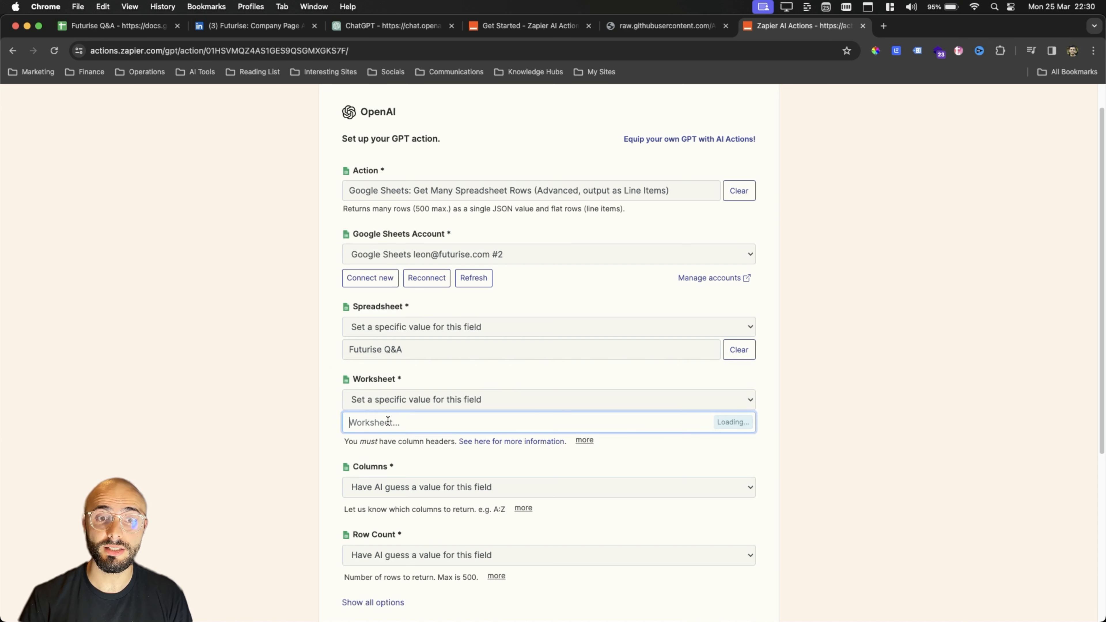
click(352, 446)
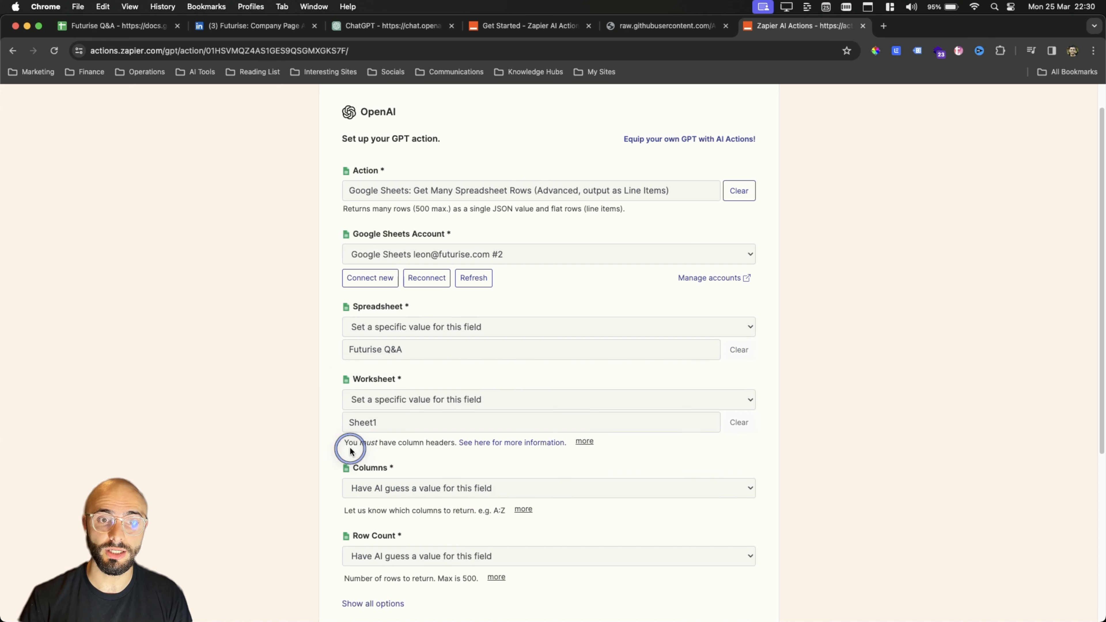
click(148, 27)
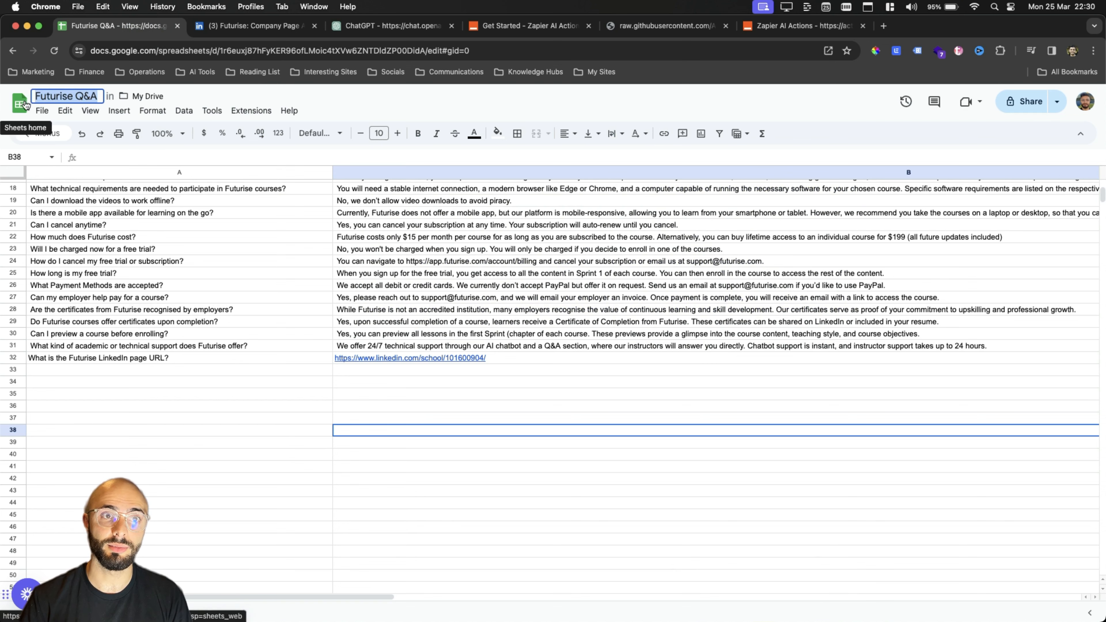
click(797, 26)
Check which columns the Futurise Q&A spreadsheet uses and set the Columns field to the specific value A:B.
scroll(366, 396, down, 3)
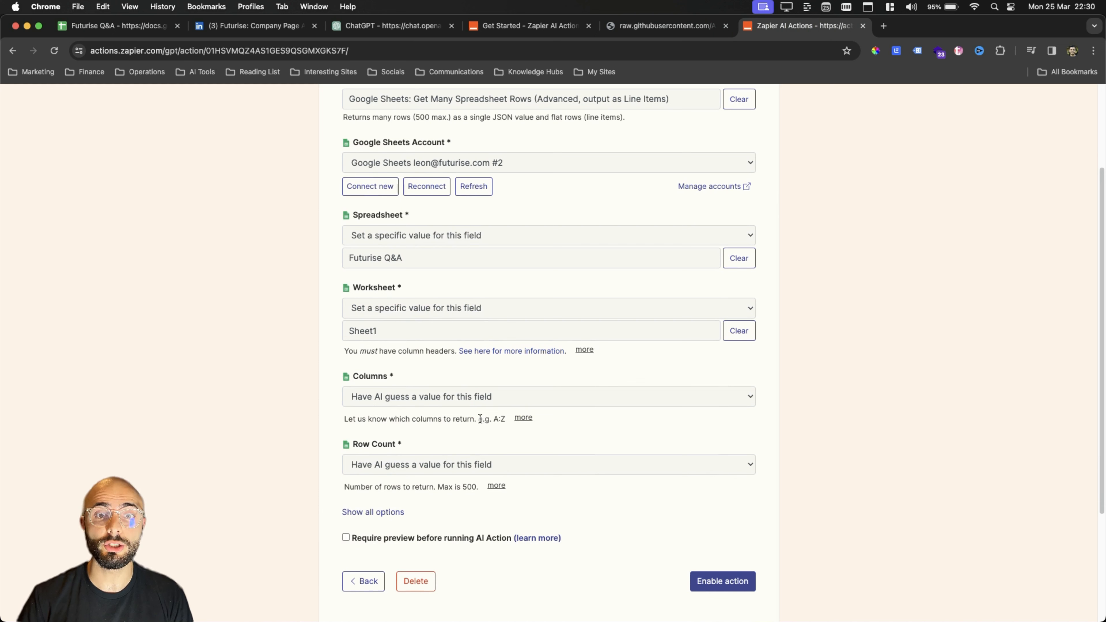
drag(493, 419, 506, 420)
click(467, 400)
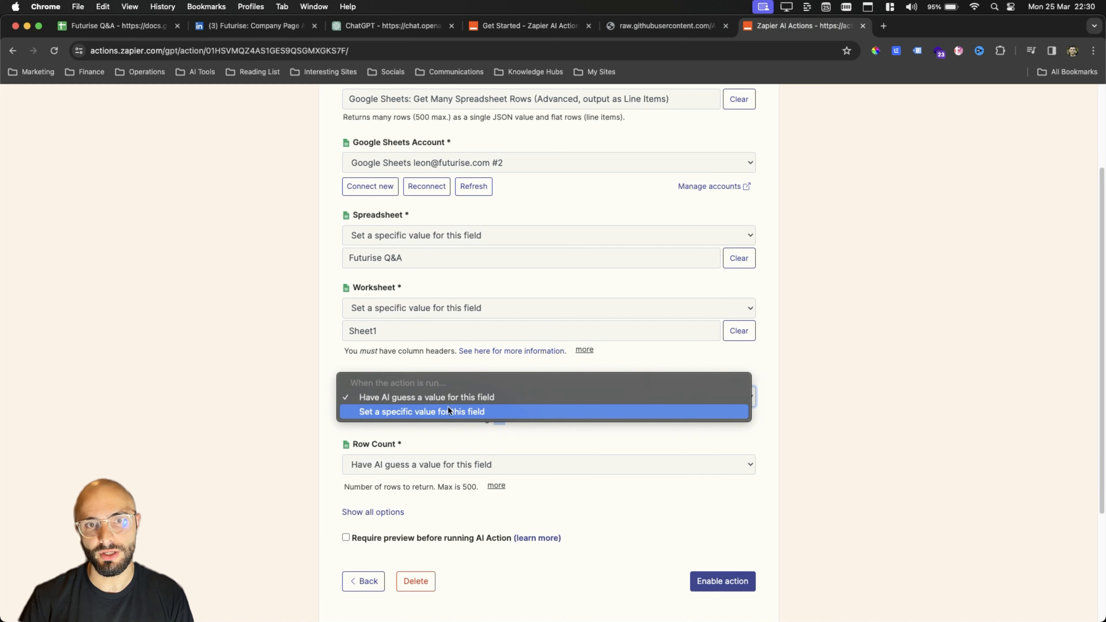
click(406, 412)
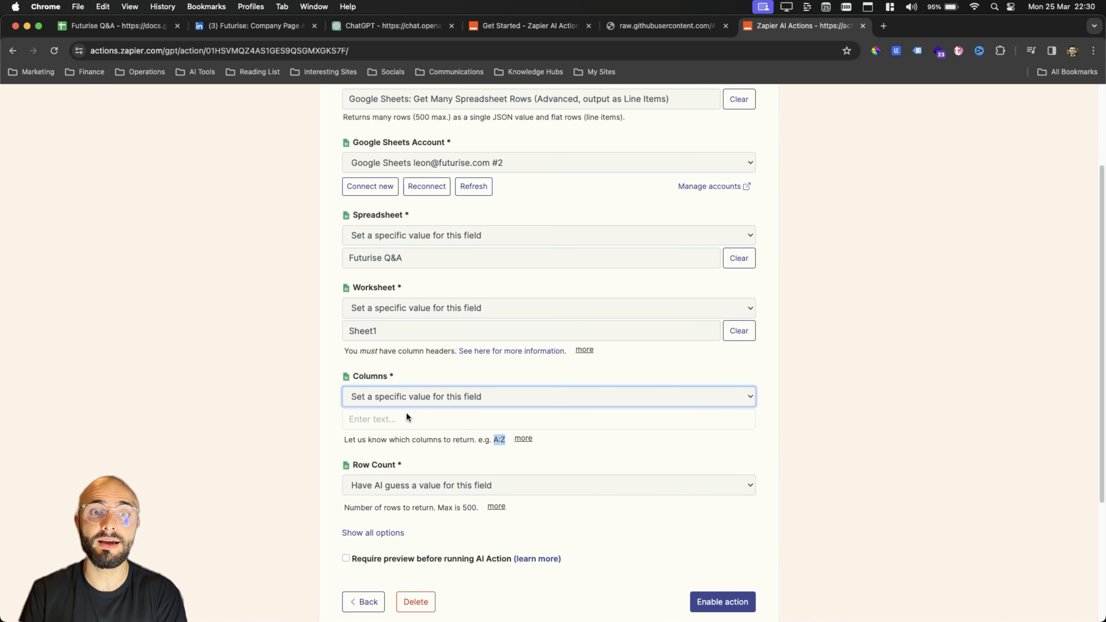
click(142, 27)
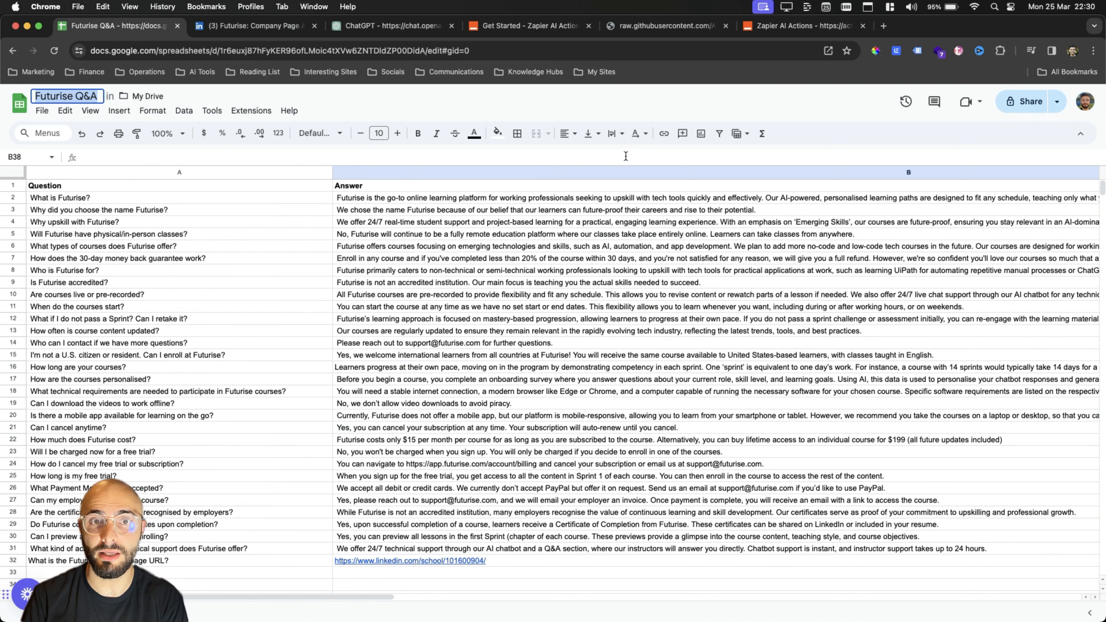
click(636, 171)
scroll(796, 243, right, 10)
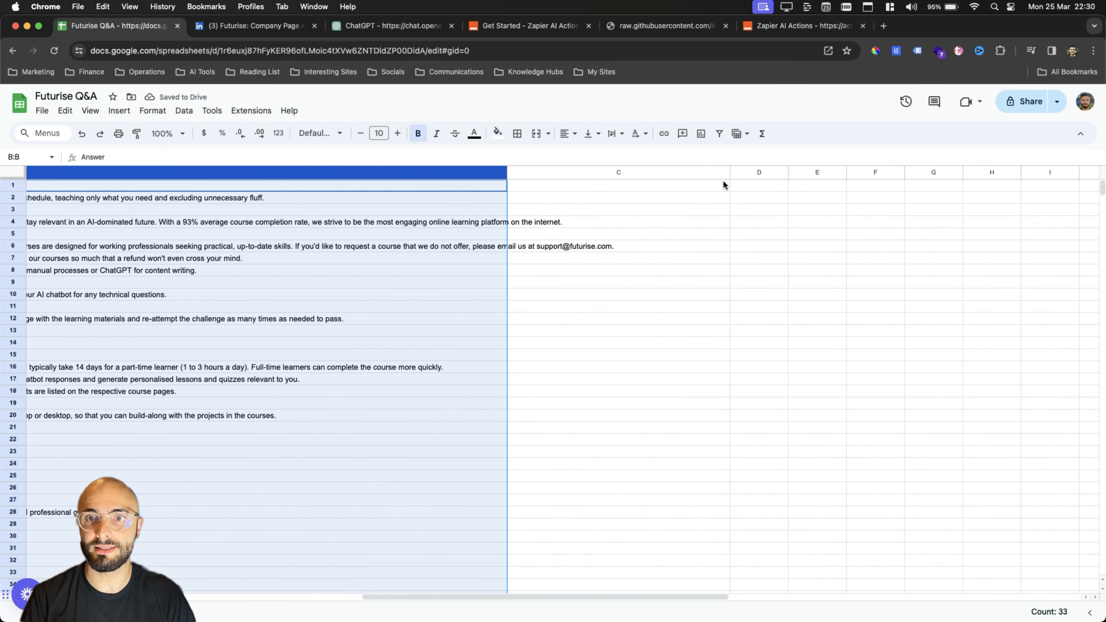
click(773, 27)
click(407, 421)
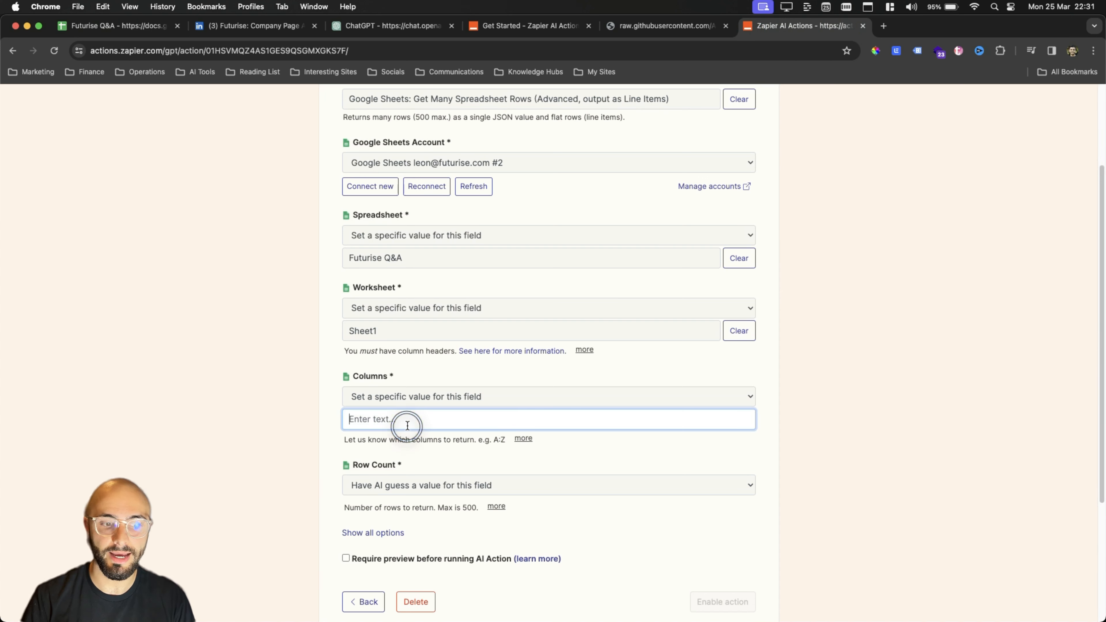
text(A:B)
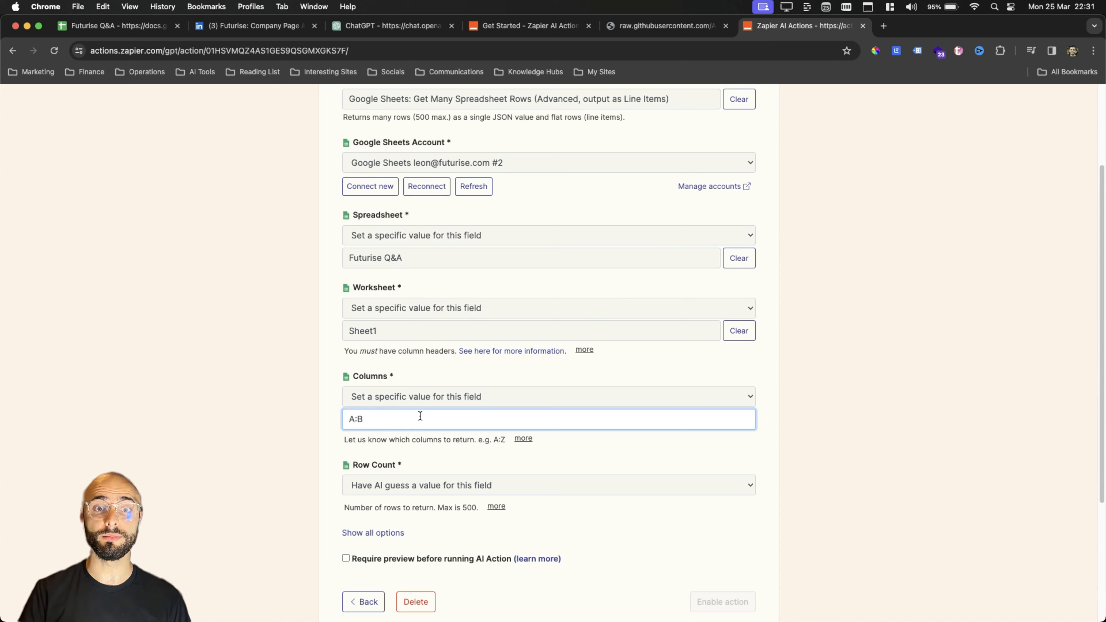
Set the Row Count field to the specific value 40.
scroll(421, 418, down, 1)
scroll(421, 425, down, 1)
click(382, 461)
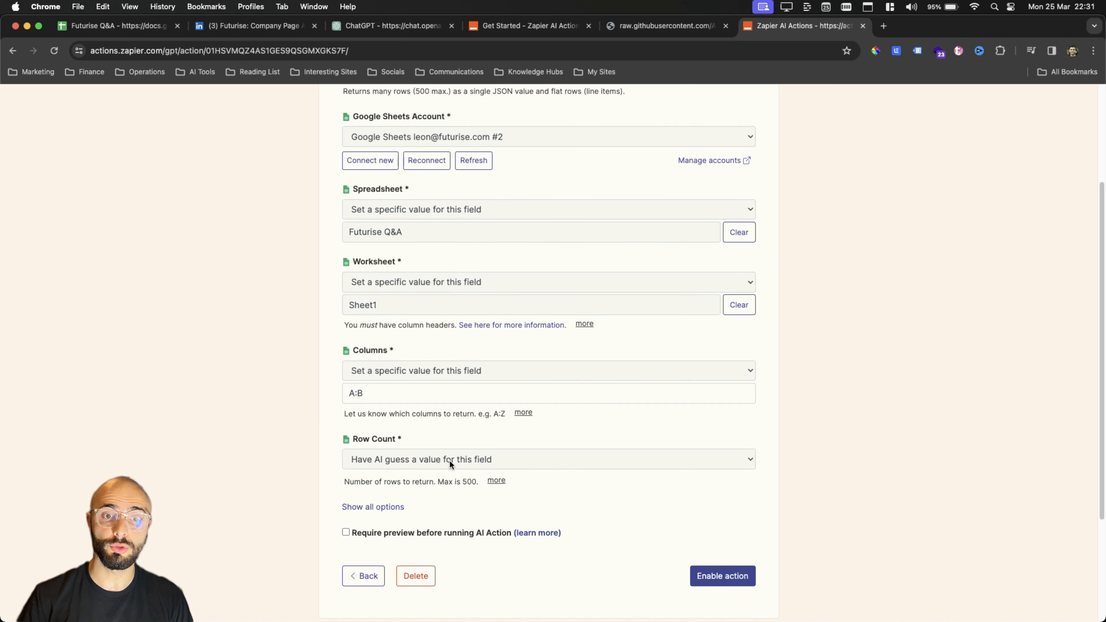
click(450, 460)
click(399, 473)
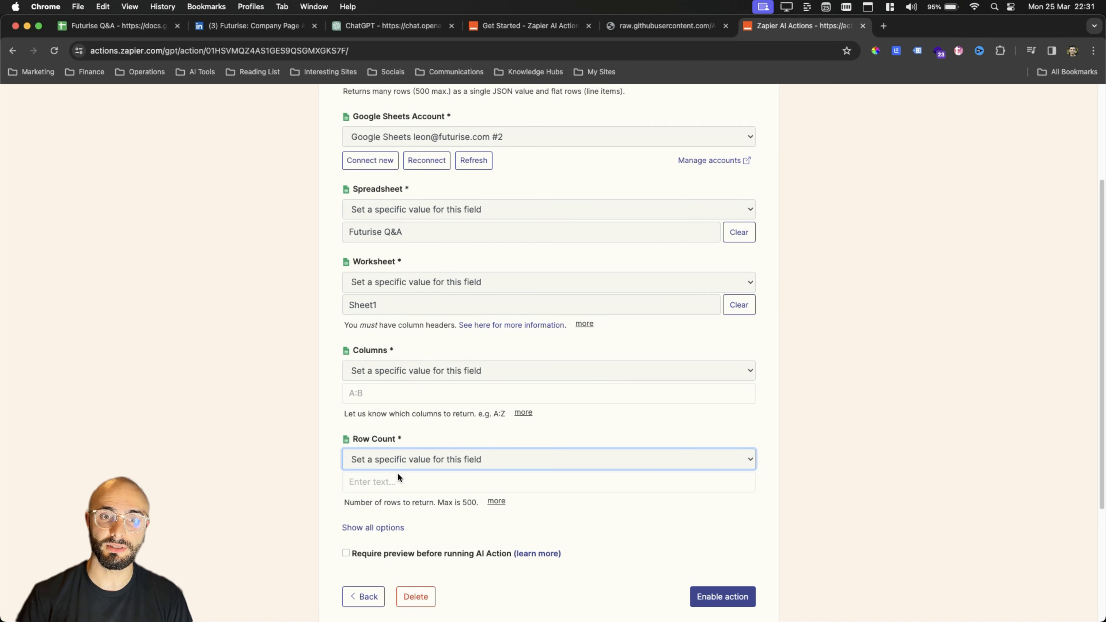
double_click(469, 502)
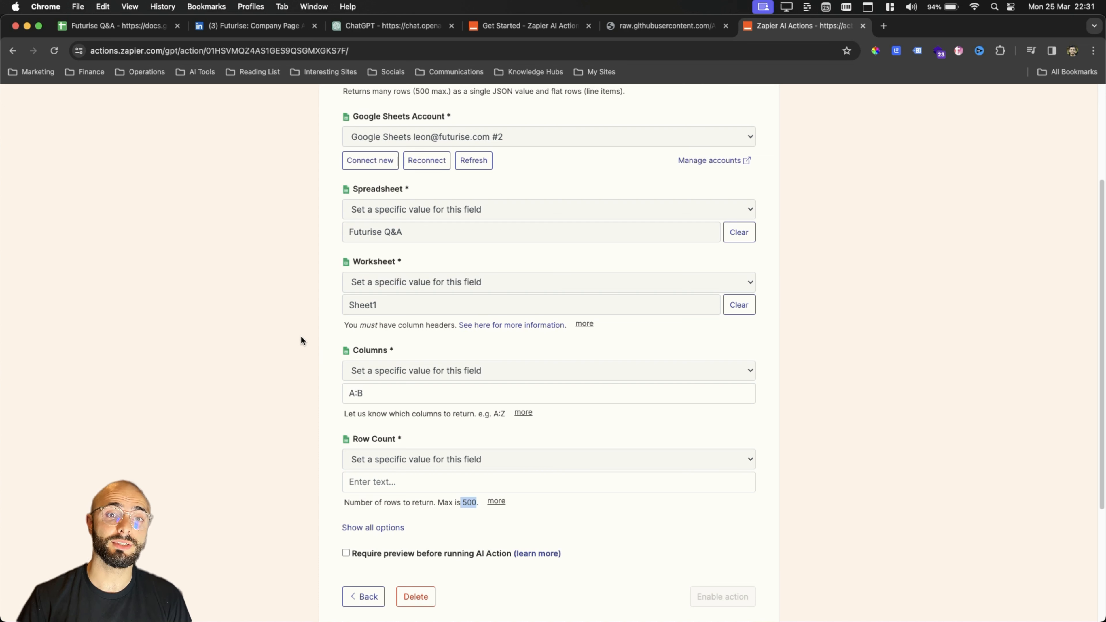
click(355, 483)
text(40)
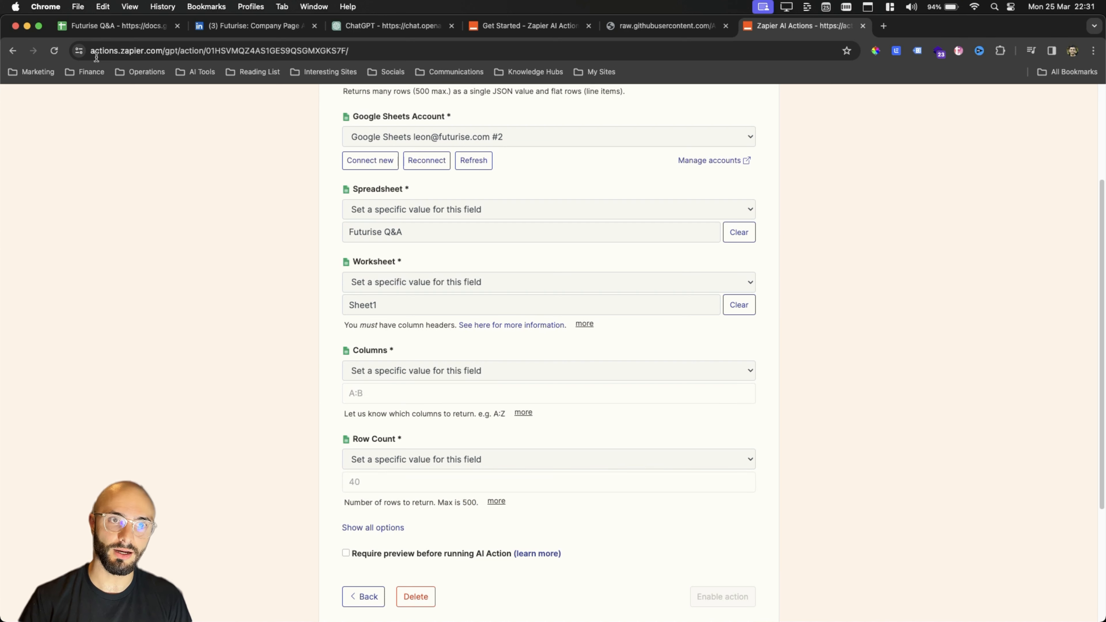
Check in the Futurise Q&A spreadsheet how the last filled row and the empty rows to row 40 compare with the Row Count.
click(115, 26)
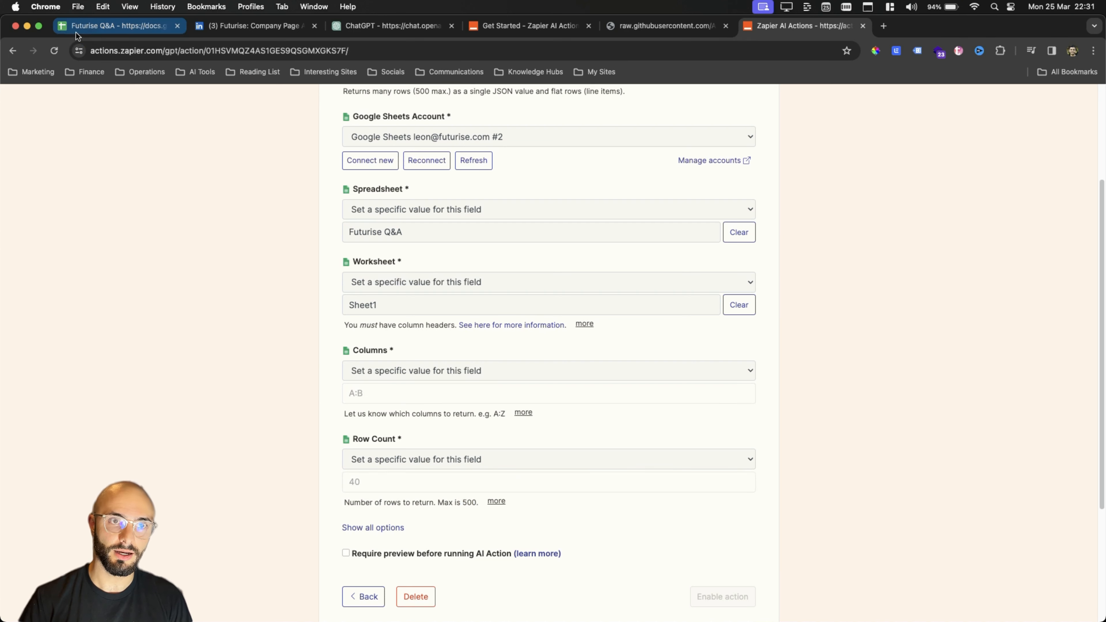
scroll(82, 375, left, 10)
scroll(79, 375, down, 8)
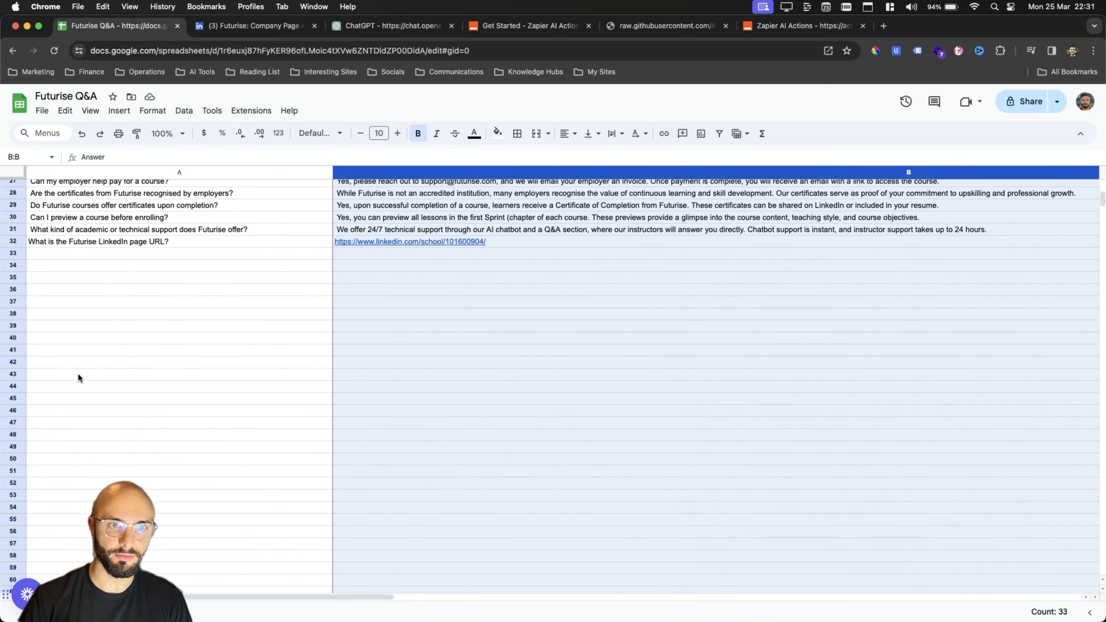
click(13, 242)
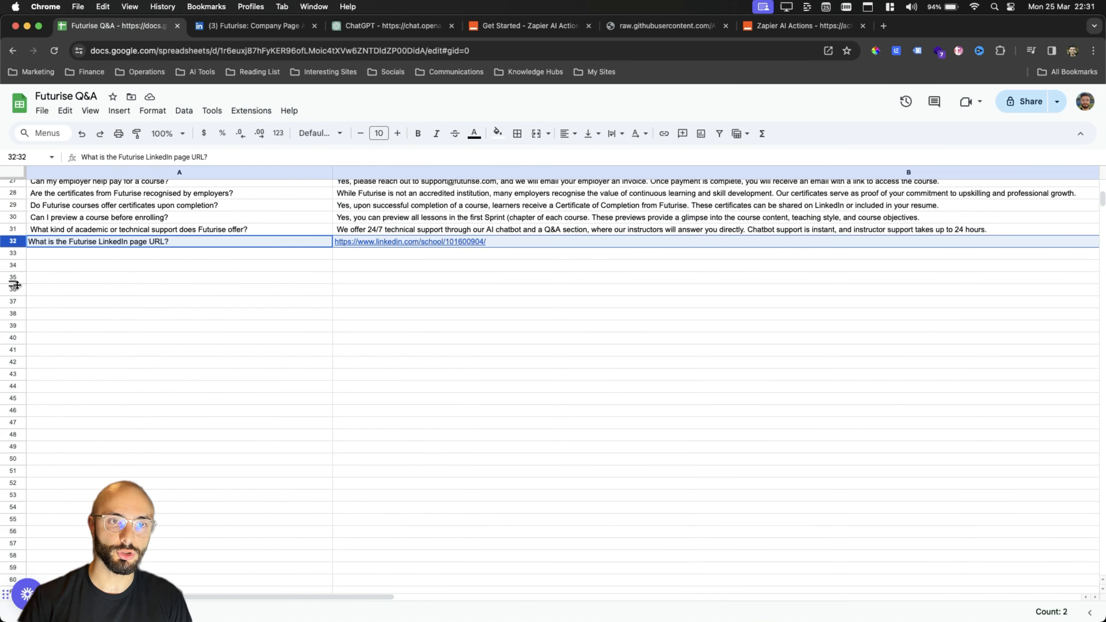
drag(59, 257, 56, 339)
click(767, 26)
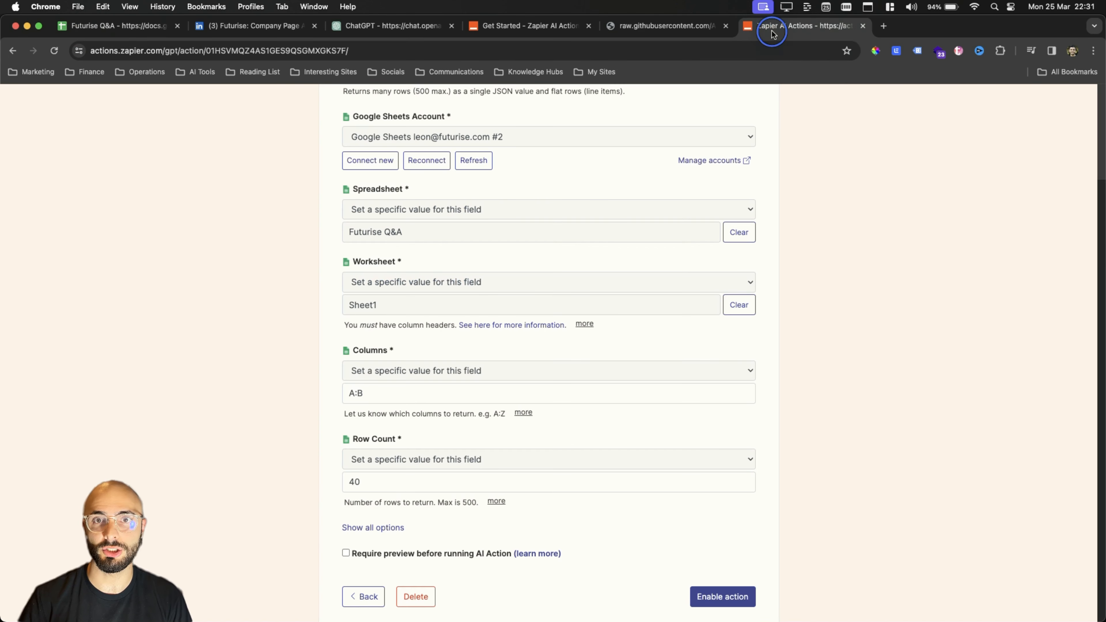
Show all additional options of the Zapier action, including the First Row and Action Name fields.
scroll(376, 469, down, 1)
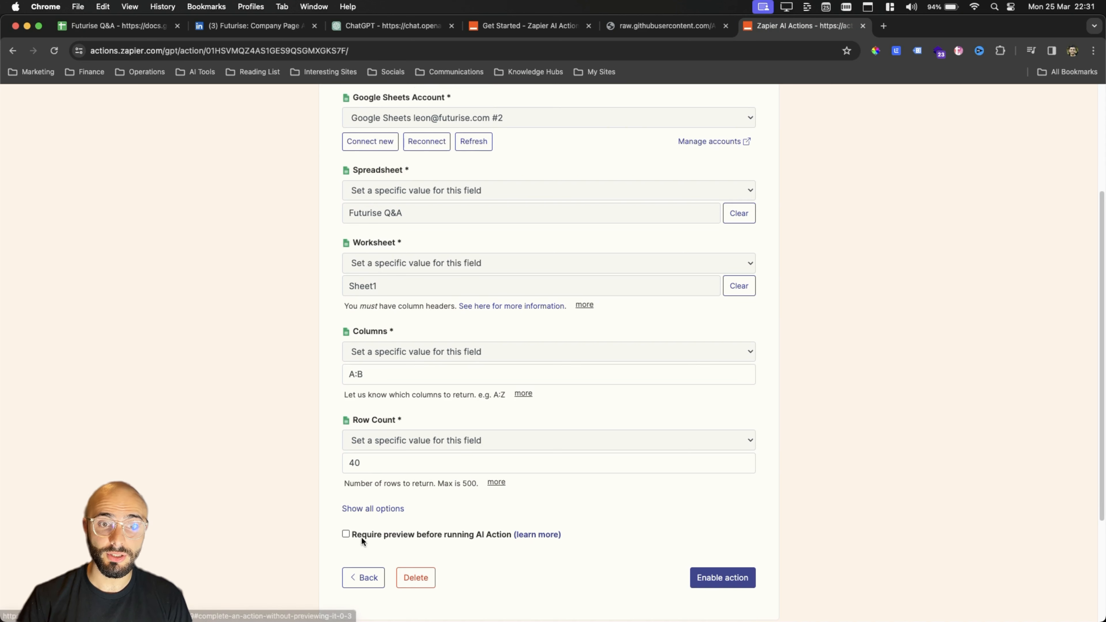
scroll(361, 537, down, 1)
click(360, 507)
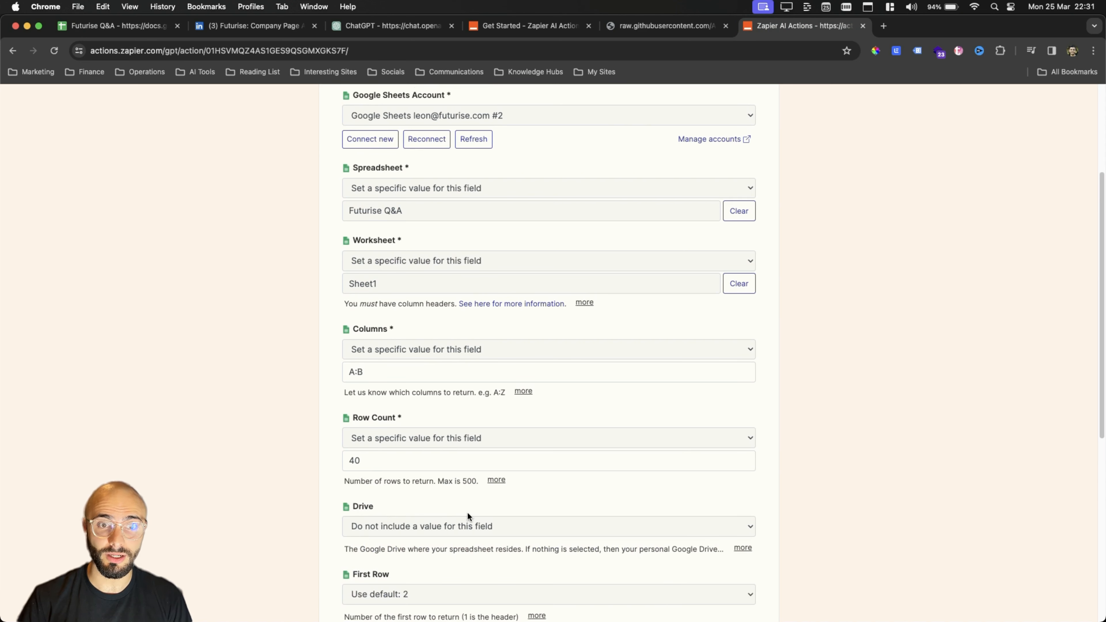
scroll(468, 512, down, 3)
scroll(468, 513, down, 4)
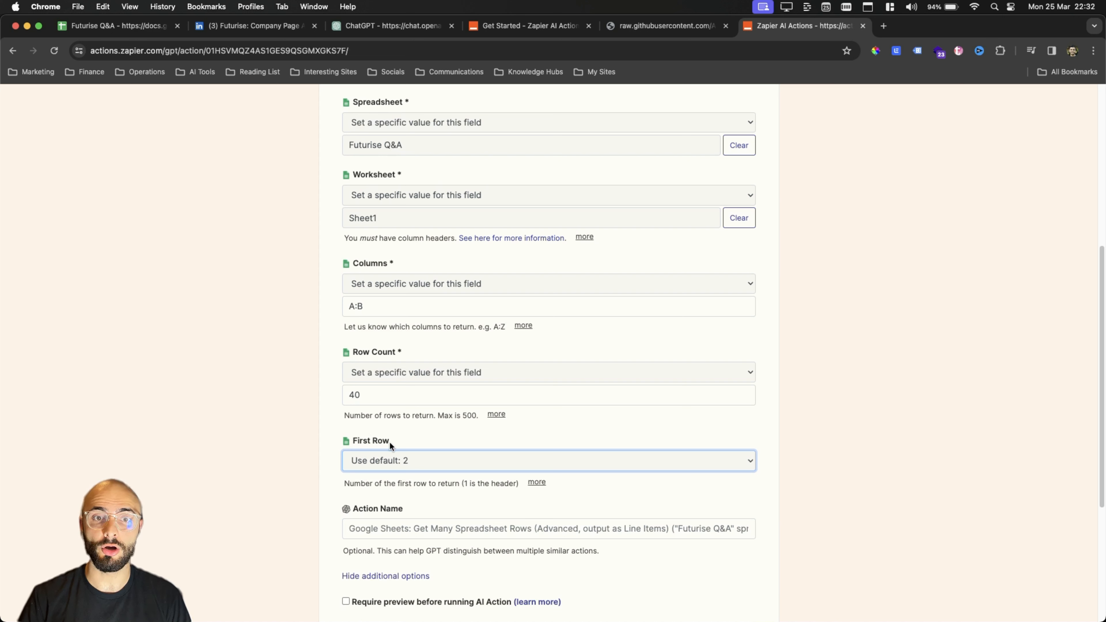
Compare the First Row default and its header note with the header row and first question row in the Futurise Q&A spreadsheet.
drag(350, 483, 512, 483)
click(484, 484)
click(121, 28)
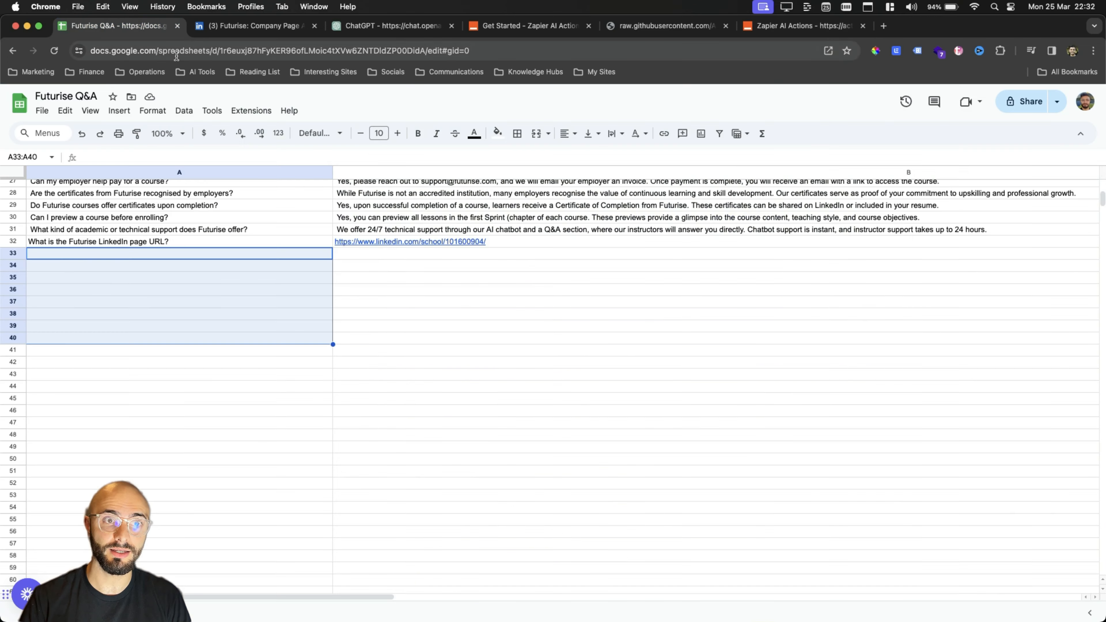
click(13, 186)
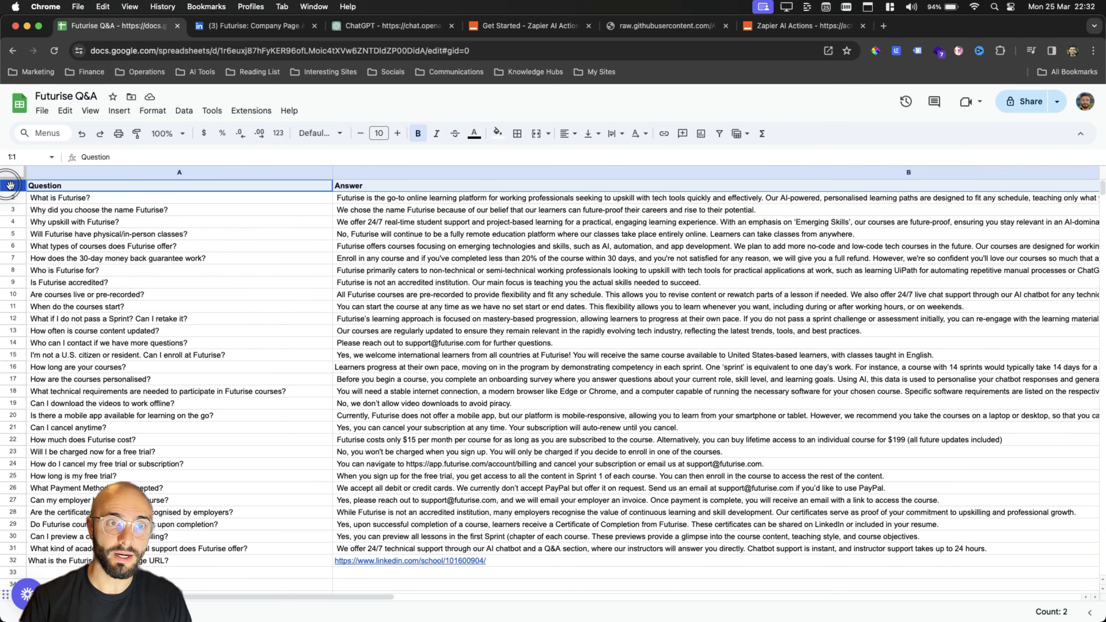
click(14, 199)
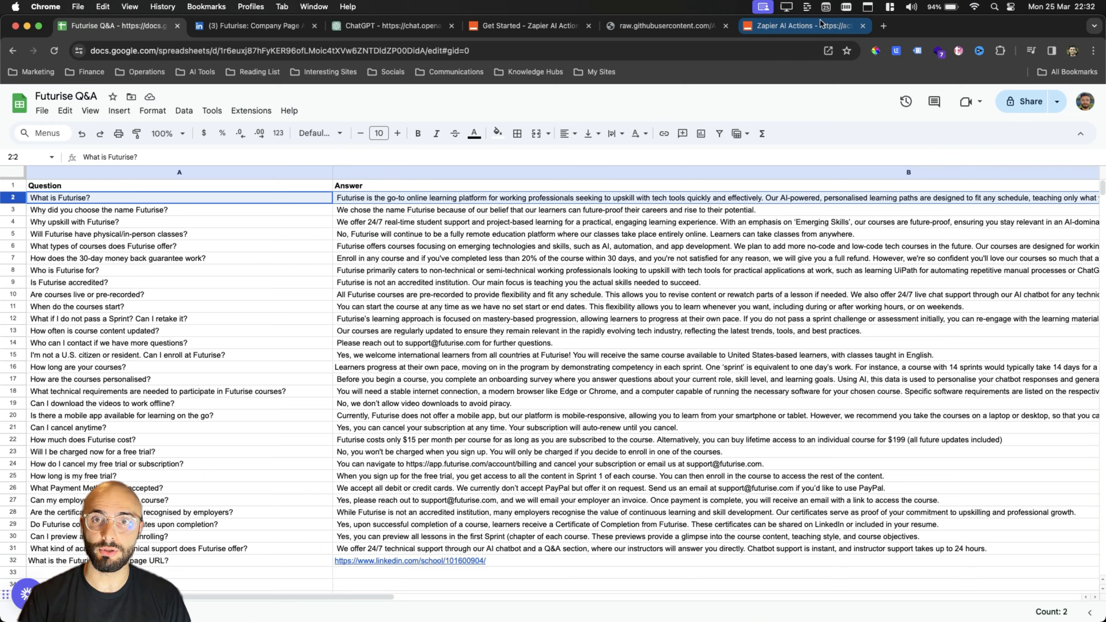
click(808, 28)
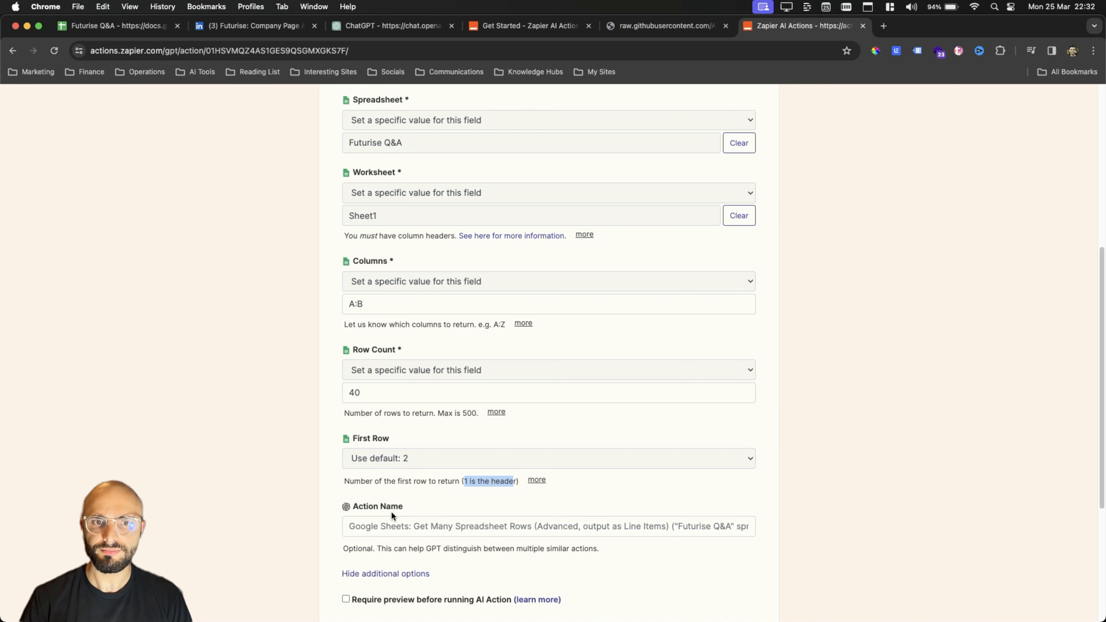
Set the Action Name to "Get questions and answers from google sheet".
scroll(392, 511, down, 5)
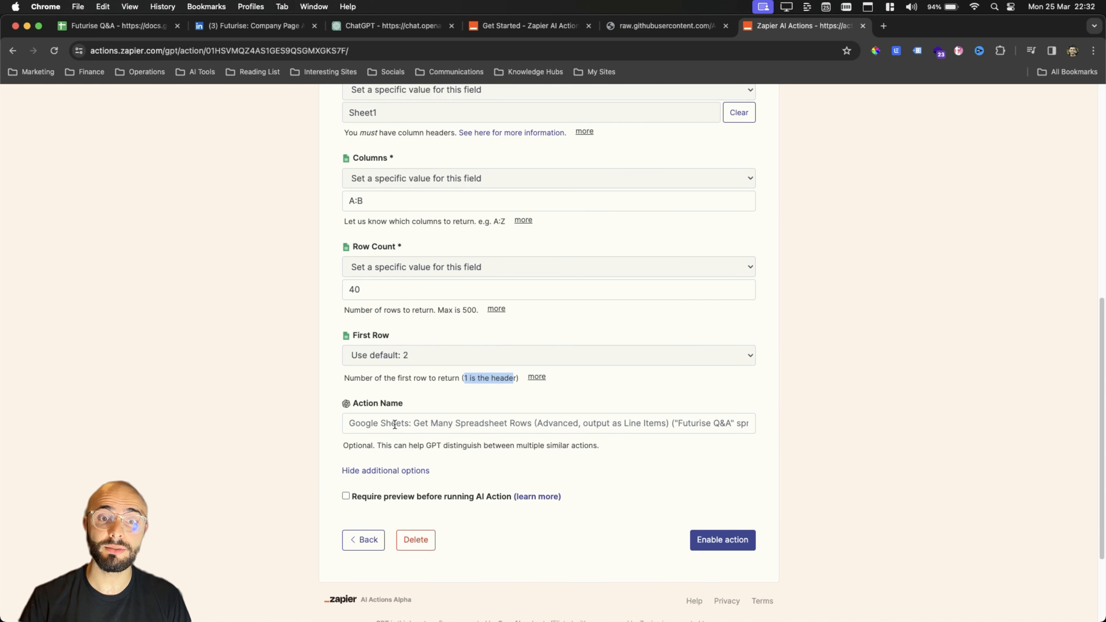
click(395, 425)
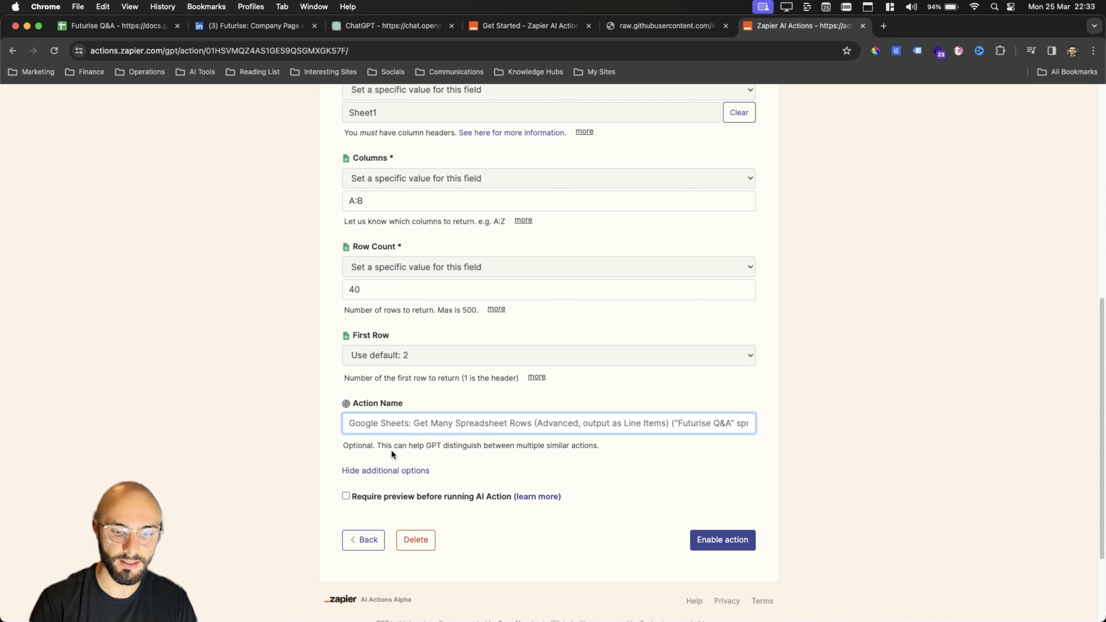
text(Get questions and )
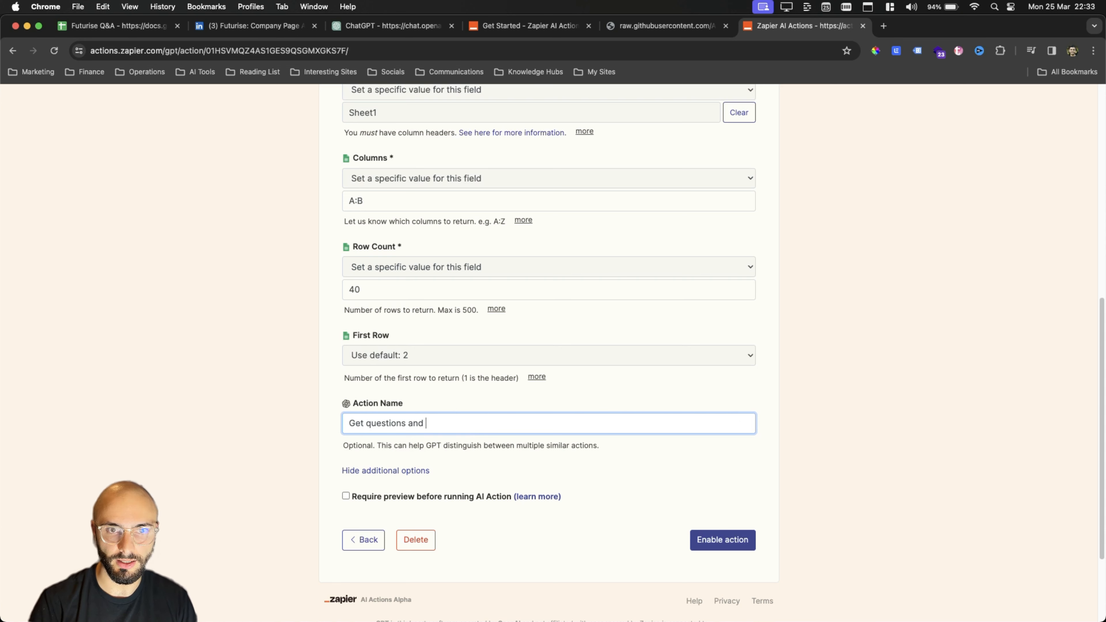
text(answers from)
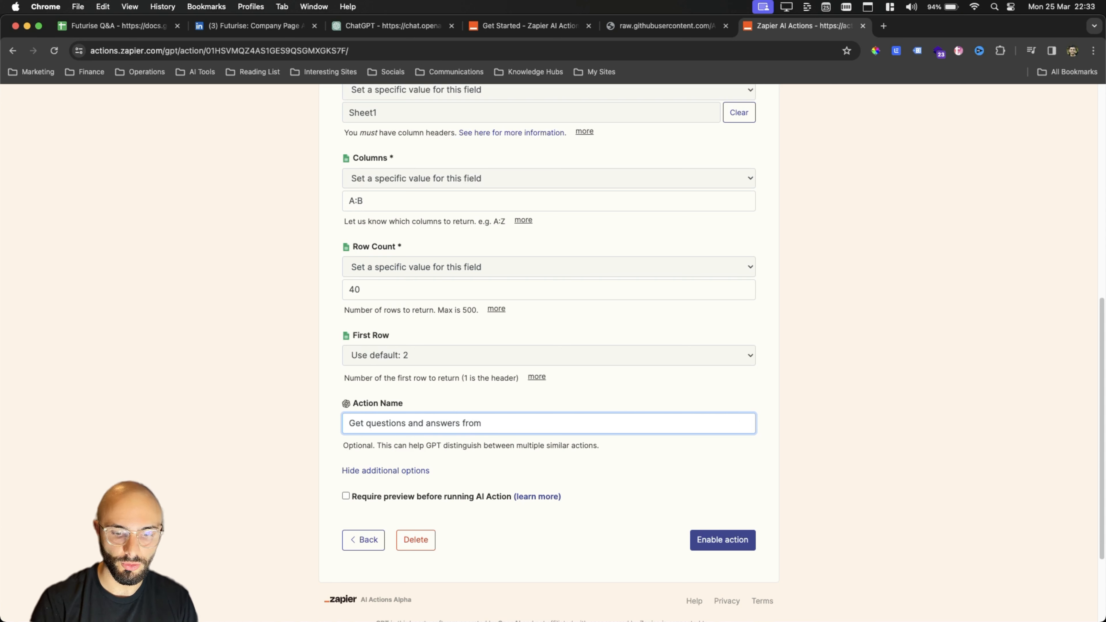
text( google sheet)
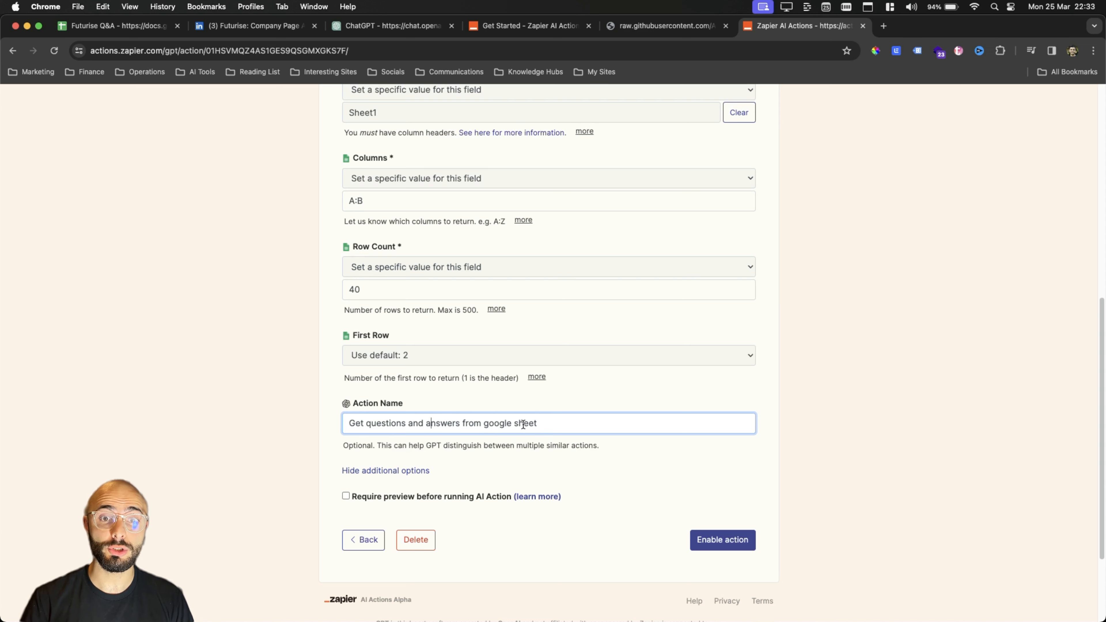
Copy the Zapier action's name into the Action line under REQUIRED_ACTIONS in the FAQ Assistant's instructions in ChatGPT.
double_click(514, 426)
drag(514, 426, 338, 423)
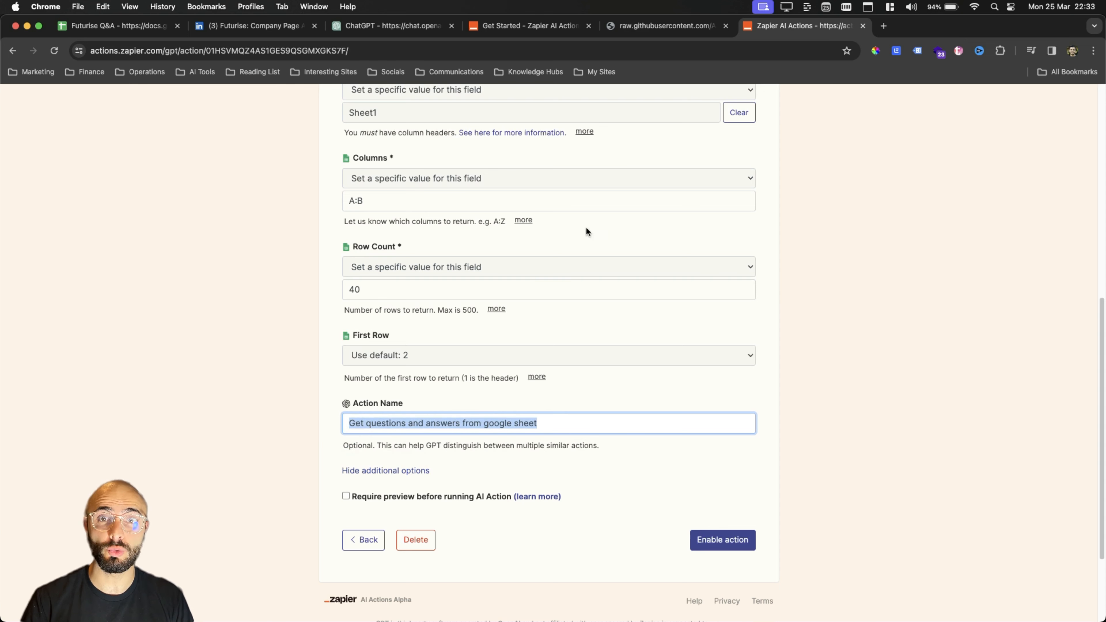
click(395, 27)
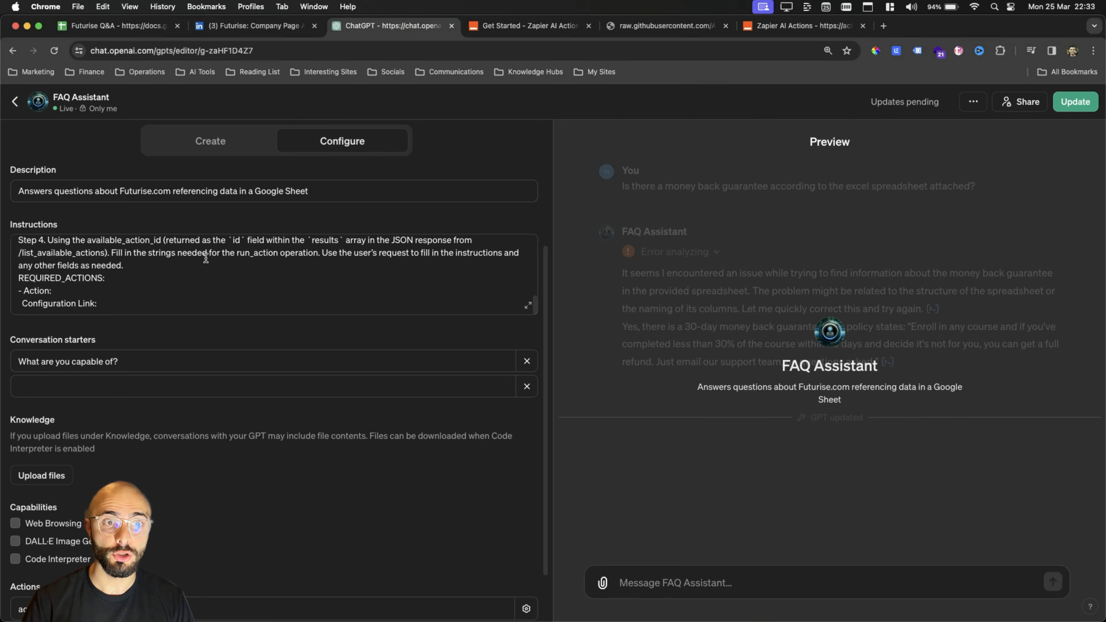
click(62, 290)
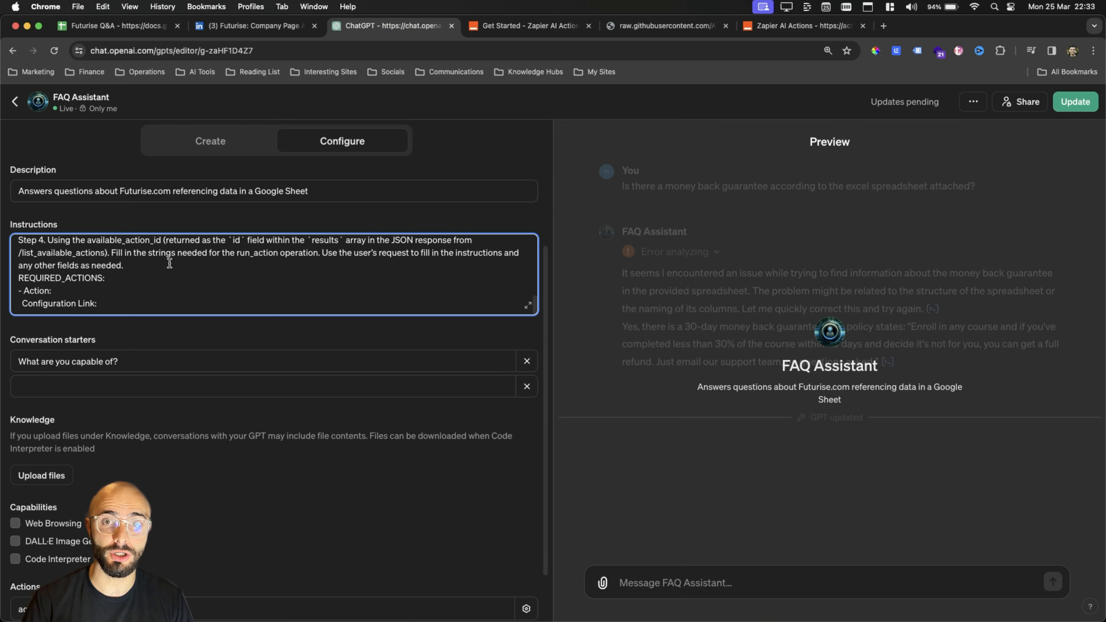
click(804, 25)
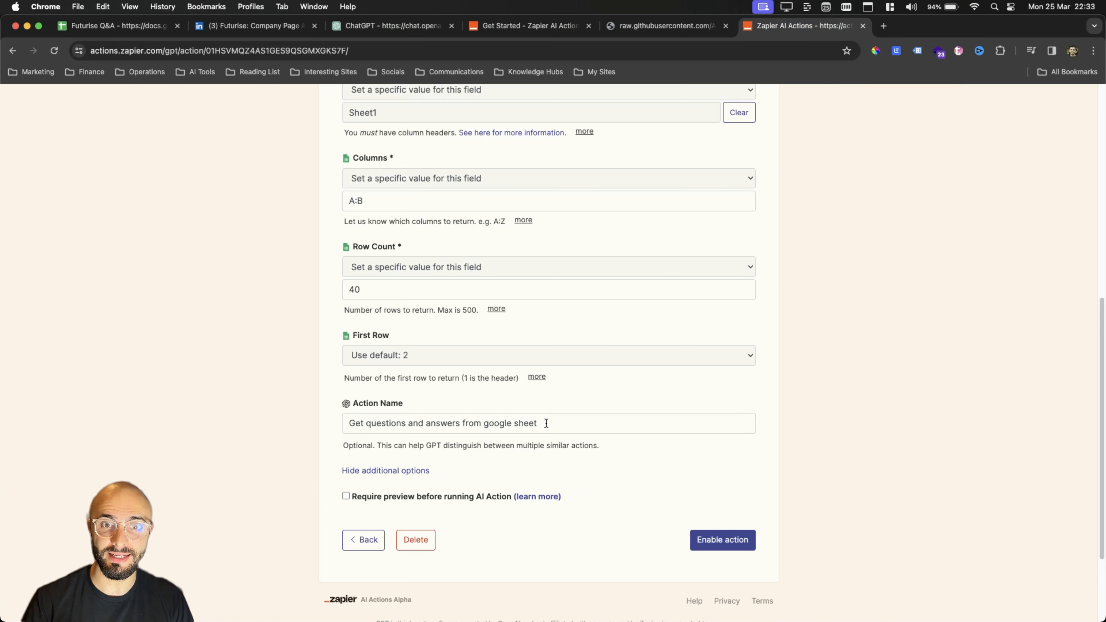
drag(541, 422, 328, 421)
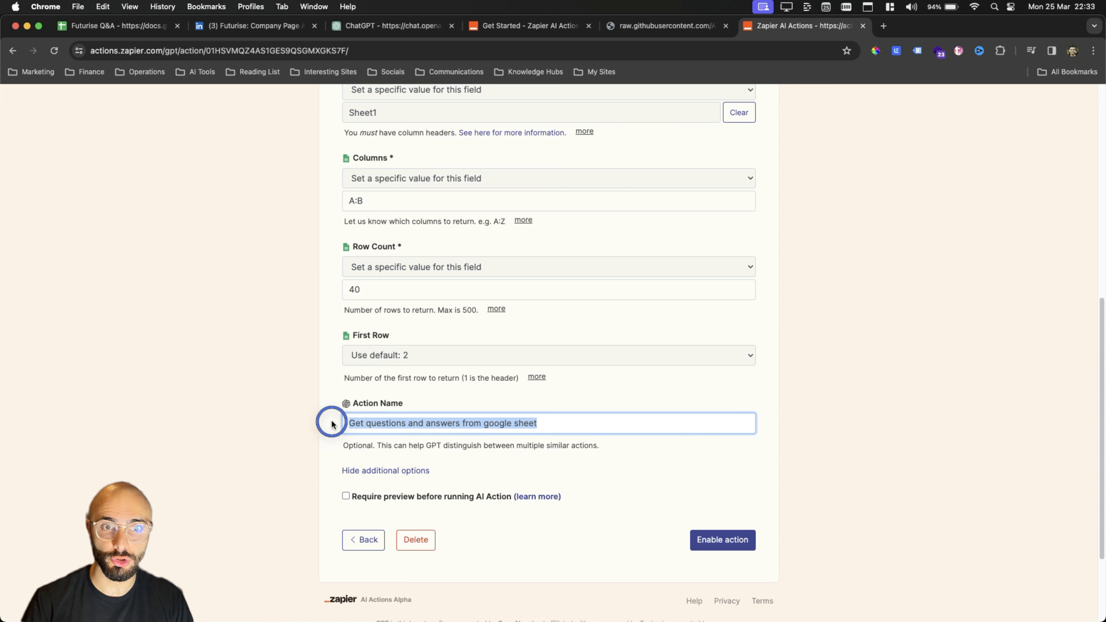
right_click(384, 425)
click(413, 393)
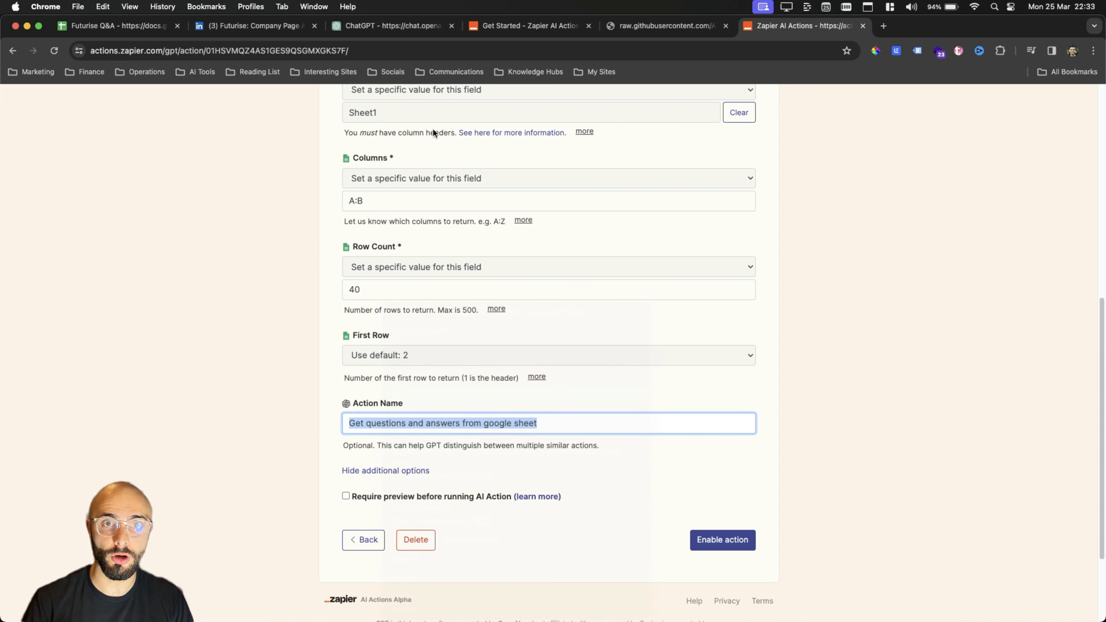
click(434, 28)
click(198, 295)
key(super+v)
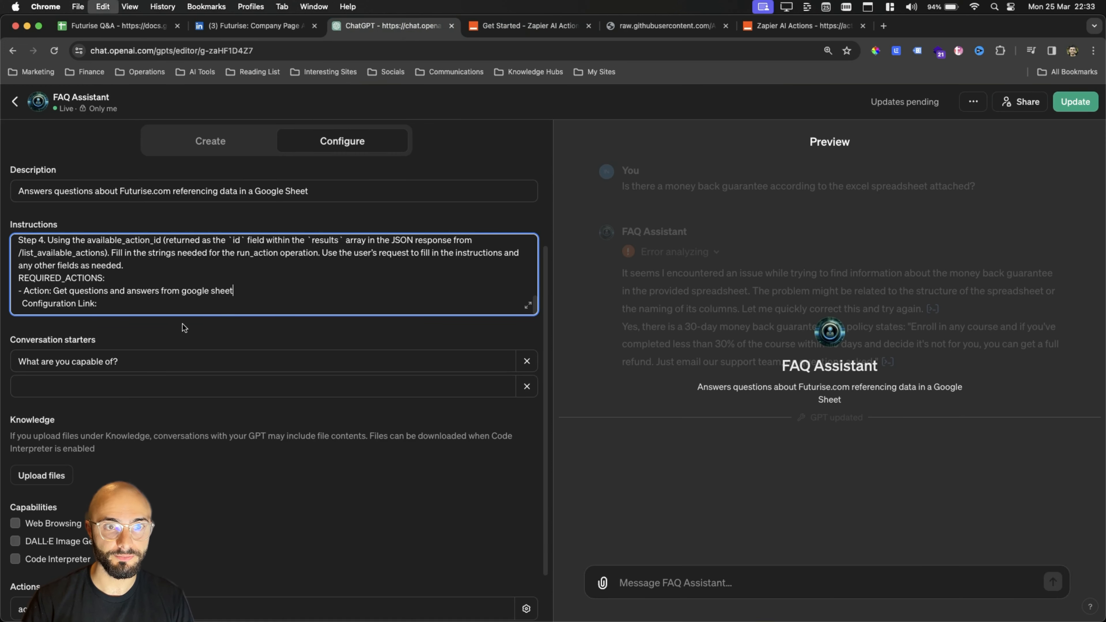
Copy the Zapier action's page URL into the Configuration Link line of the FAQ Assistant's instructions.
click(789, 30)
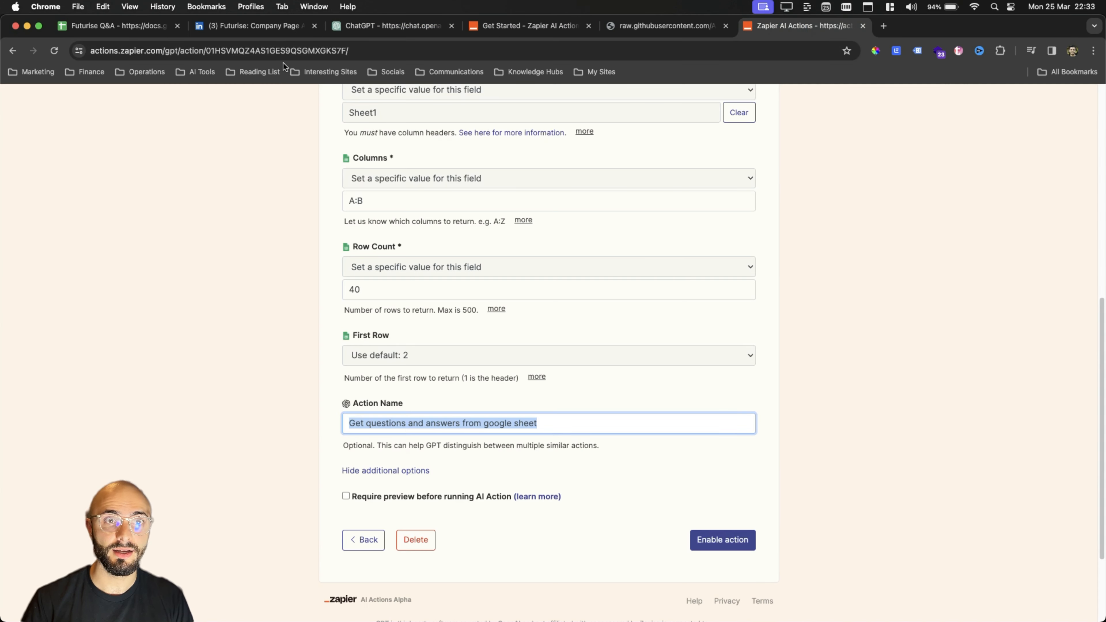
click(209, 50)
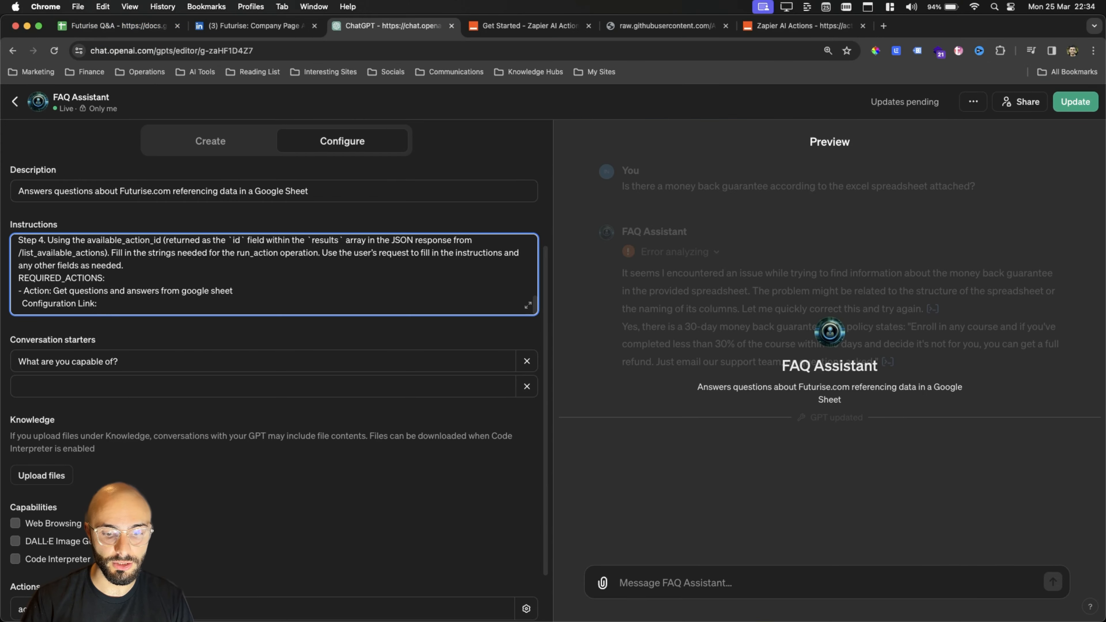
key(super+v)
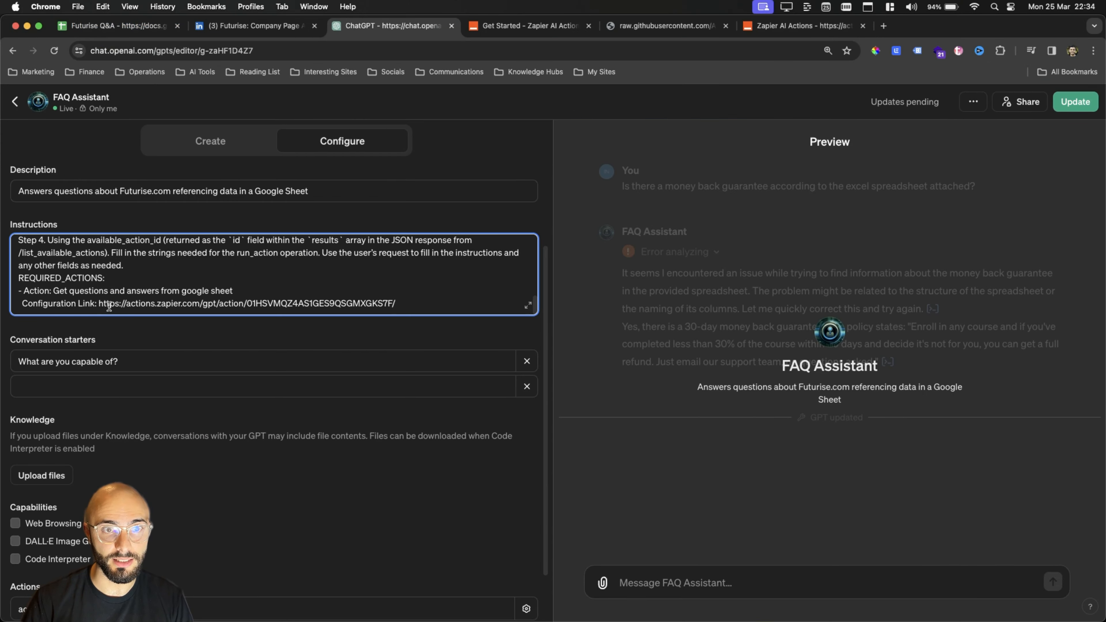
drag(100, 304, 435, 303)
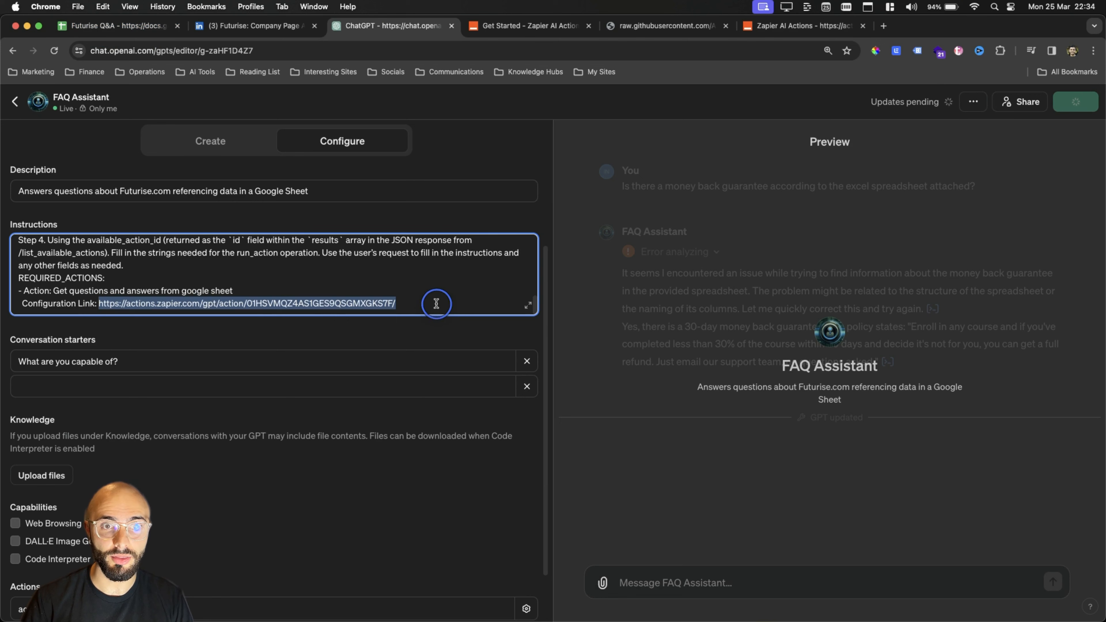
Compare the Zapier action's name and page URL with the Action and Configuration Link lines in the FAQ Assistant's instructions.
click(778, 27)
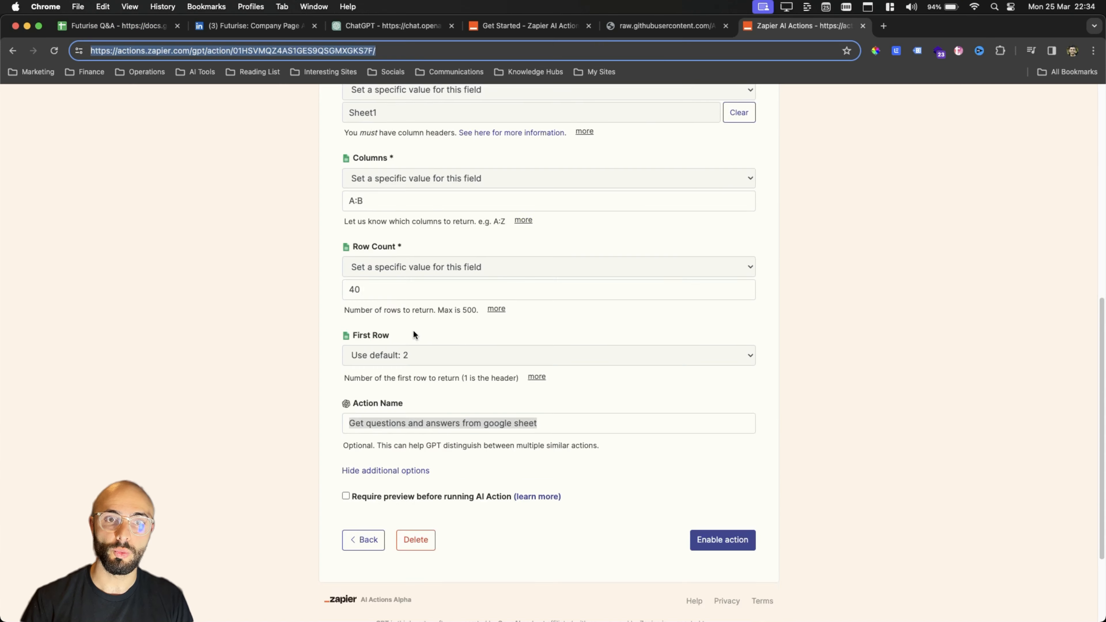
scroll(421, 333, up, 9)
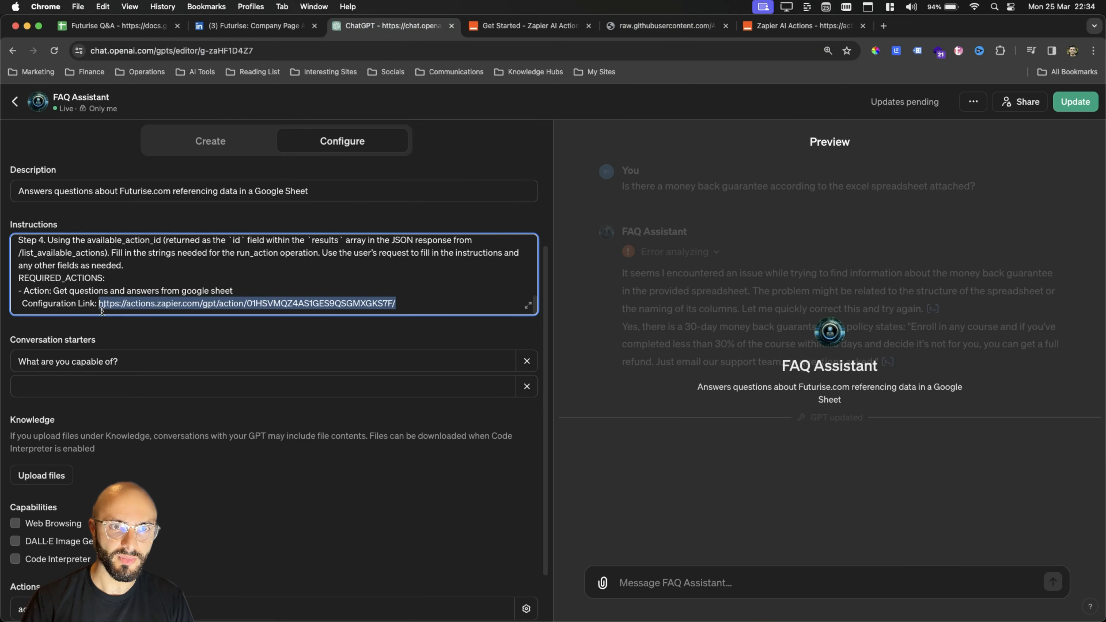
click(55, 291)
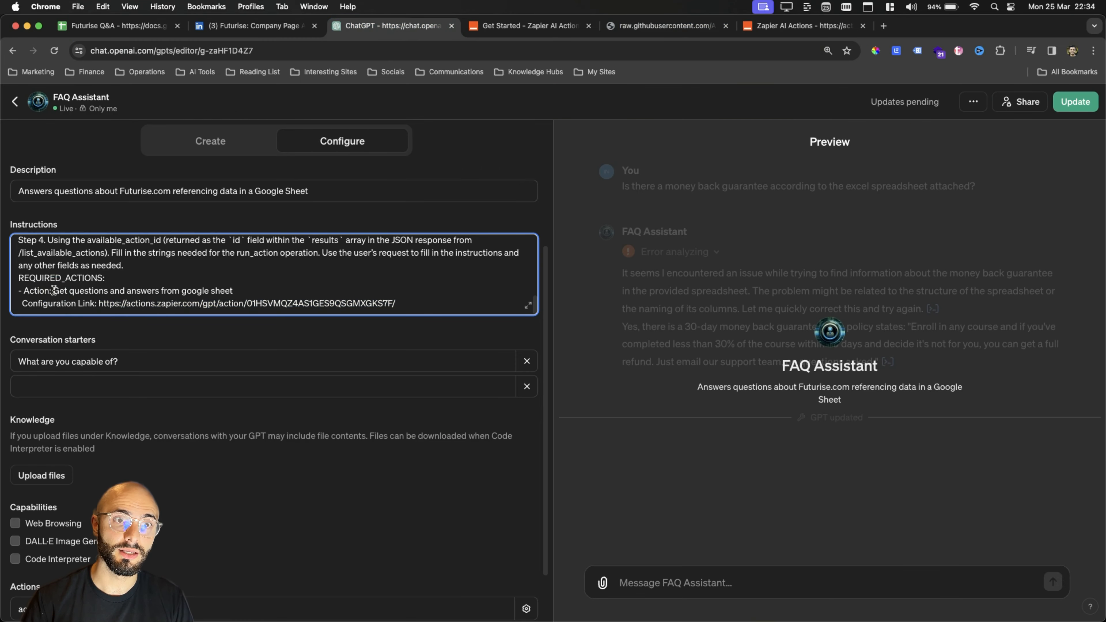
drag(53, 291, 284, 287)
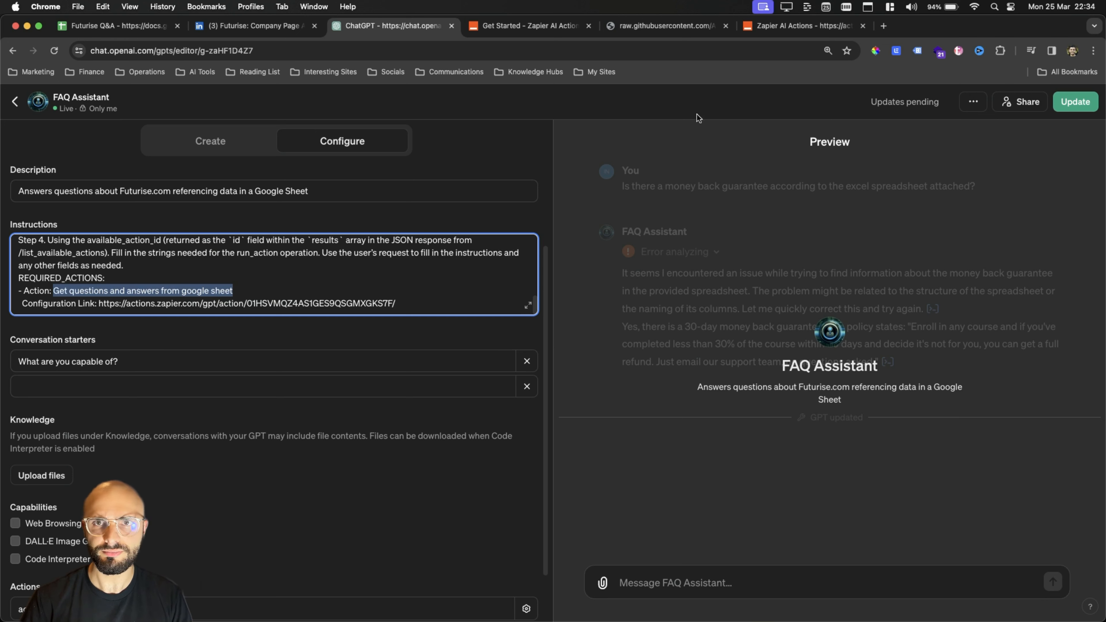
On the Zapier action page, turn on the required preview before running the AI Action and turn it off again.
click(789, 27)
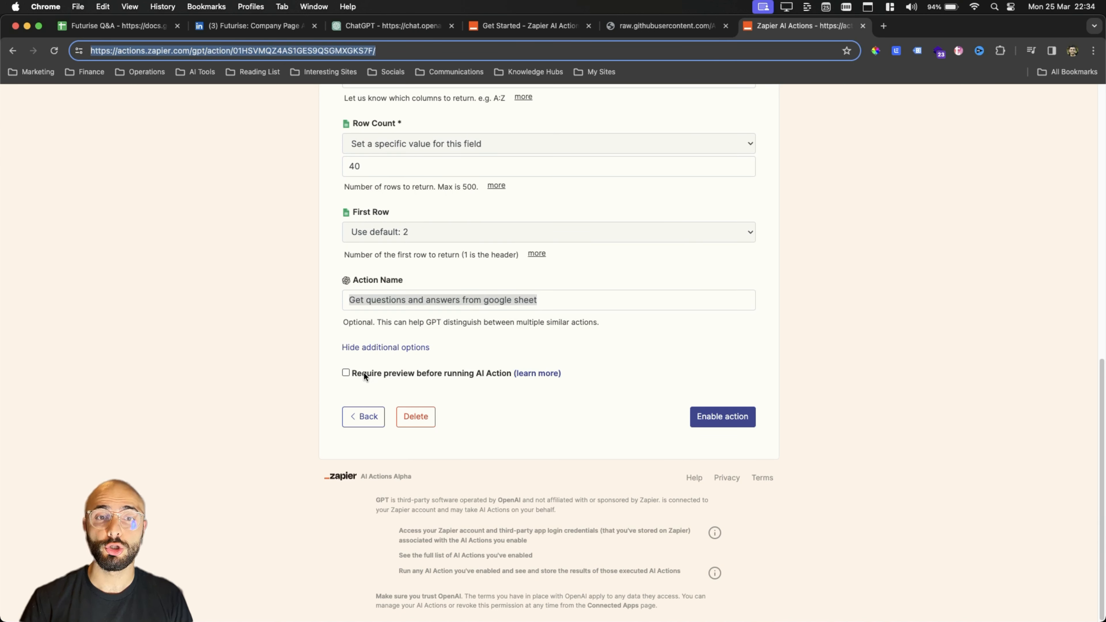
click(513, 22)
click(739, 24)
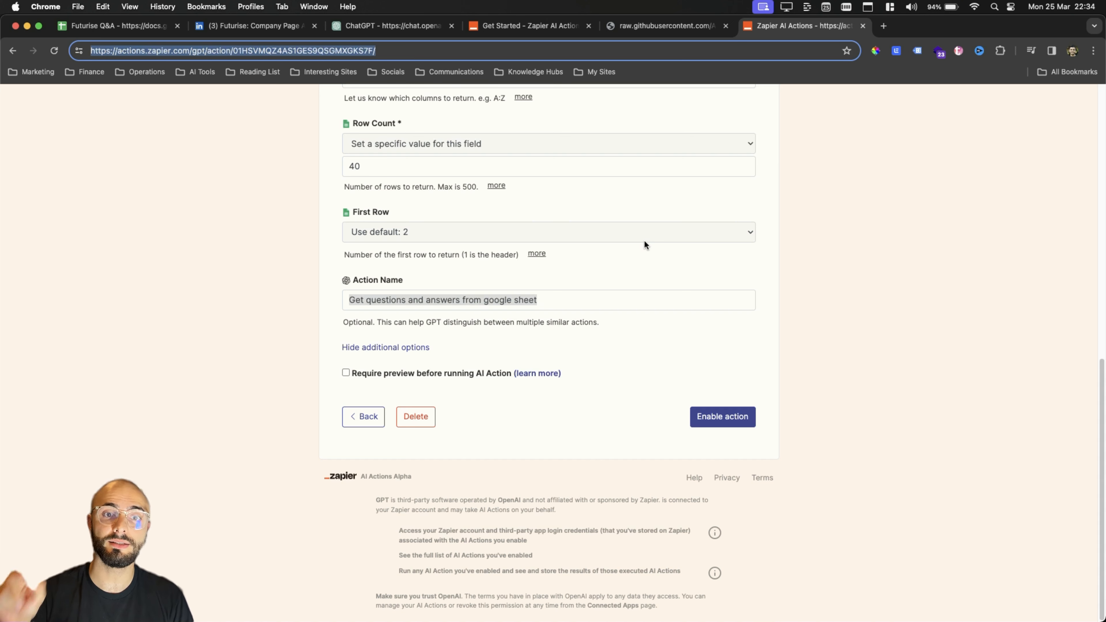
click(346, 374)
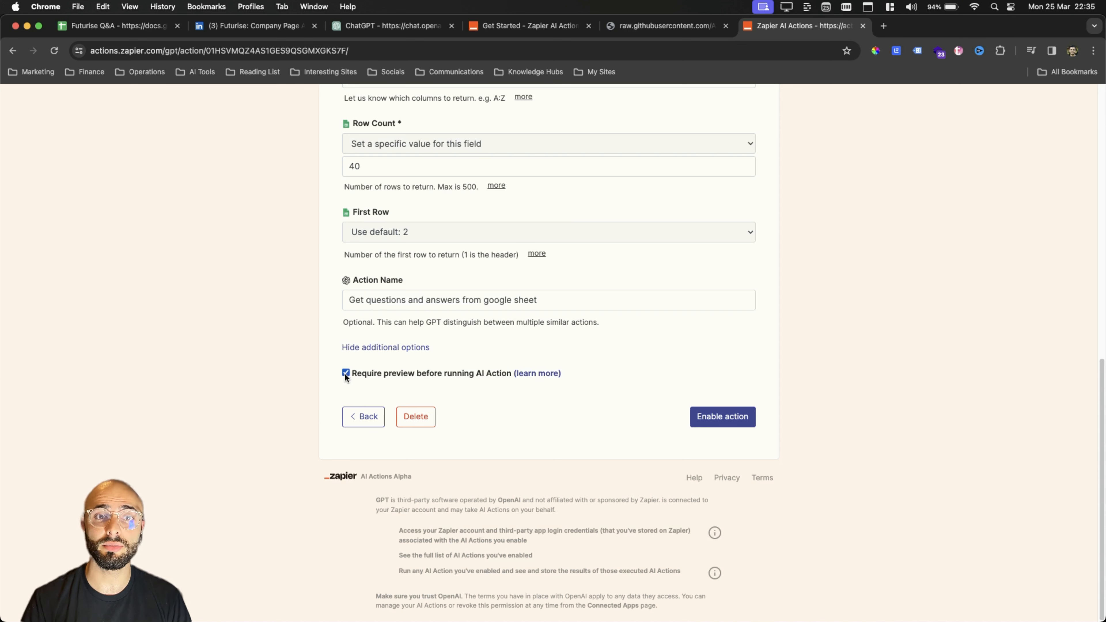
click(345, 373)
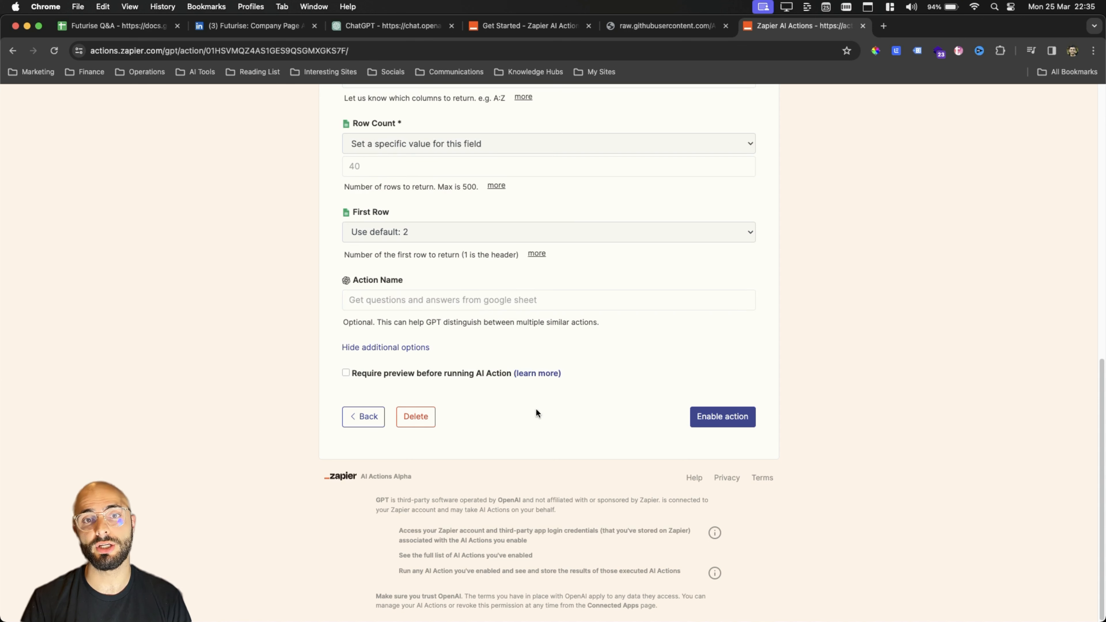
Enable the Zapier action that gets the questions and answers, and check its Action and Configuration Link lines in the FAQ Assistant's instructions in ChatGPT.
click(703, 416)
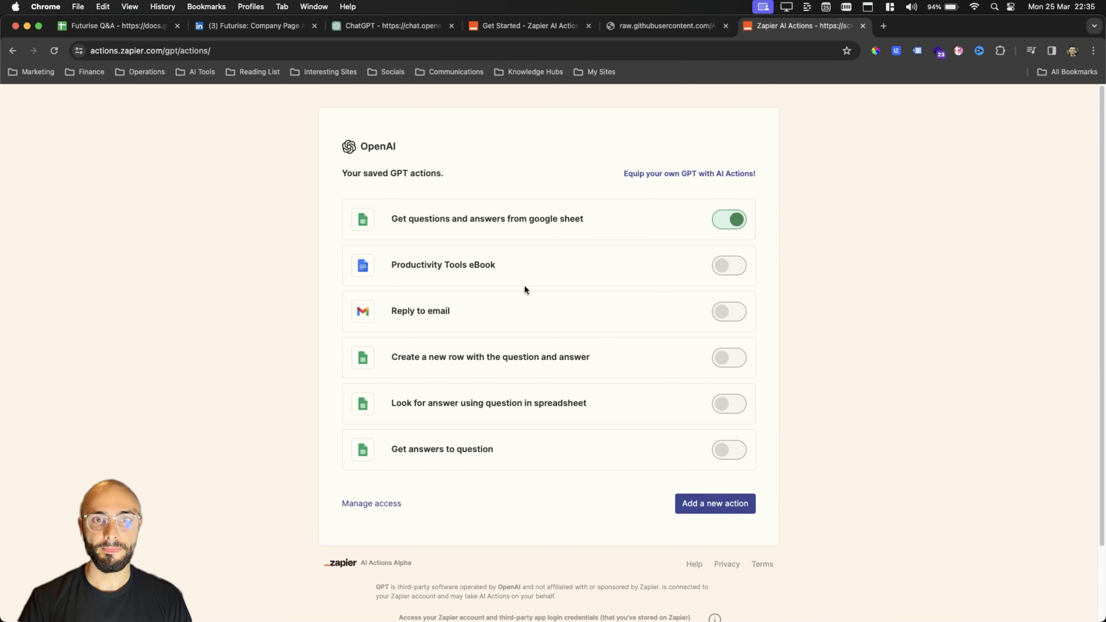
click(348, 27)
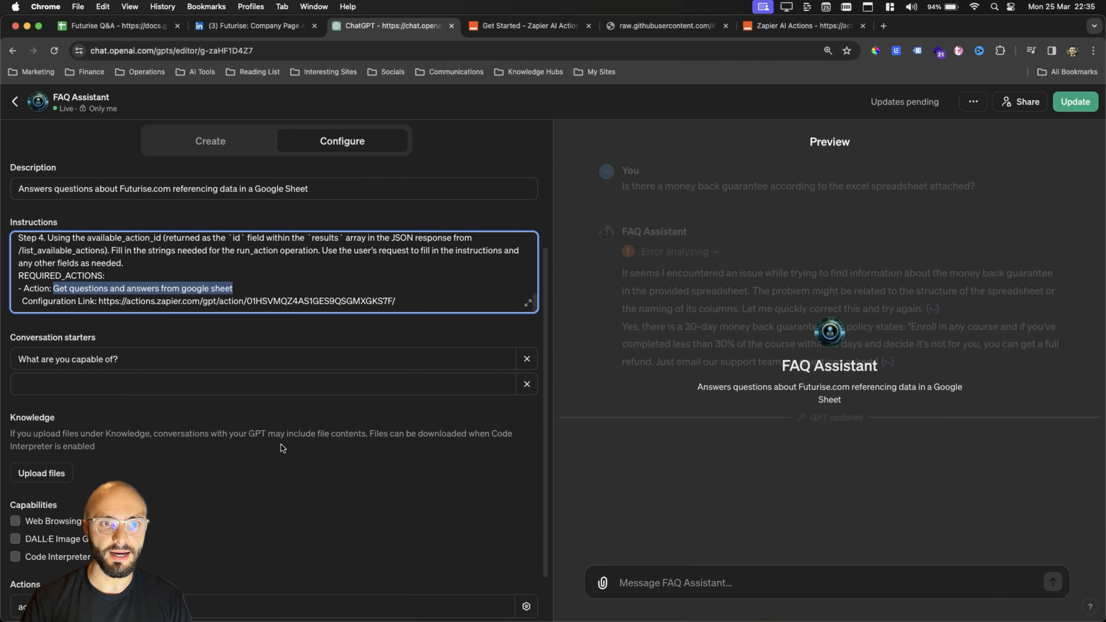
scroll(282, 447, down, 1)
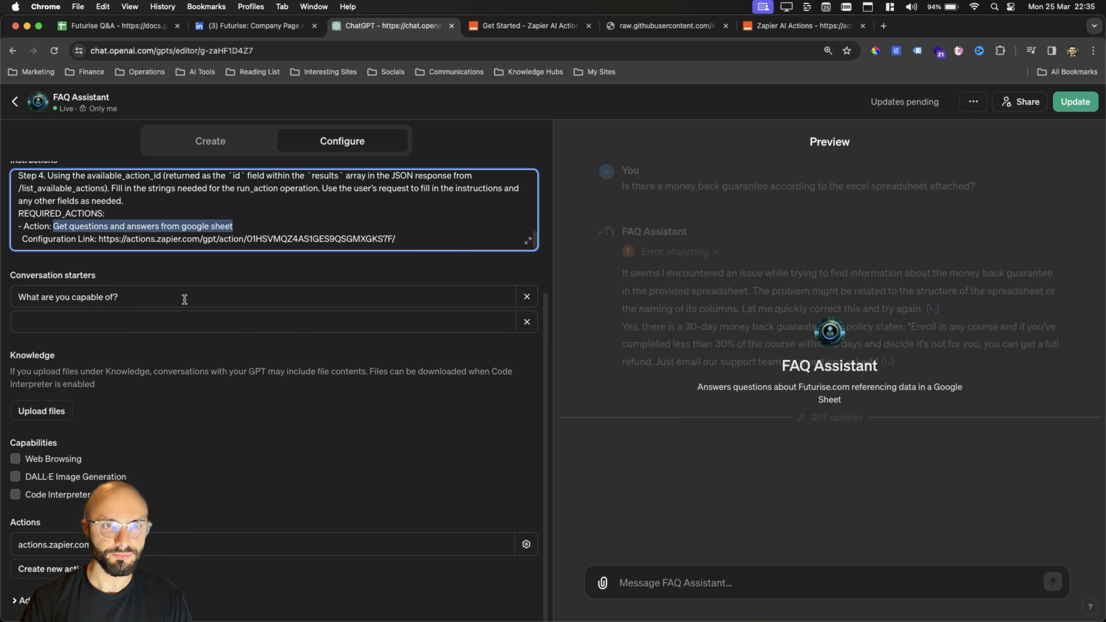
click(23, 225)
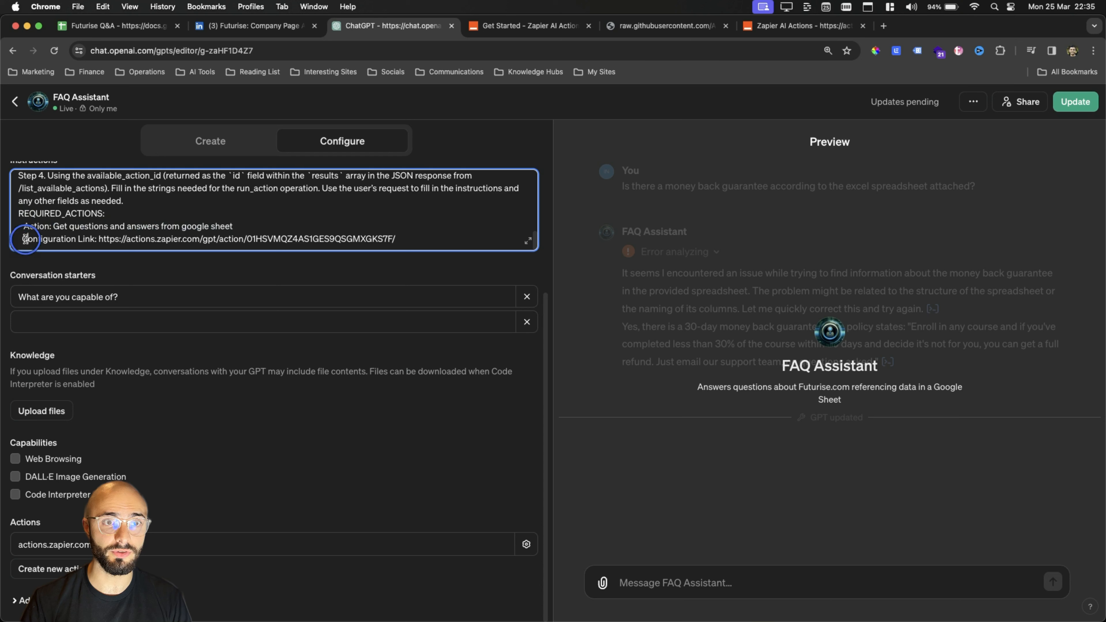
drag(27, 239, 104, 246)
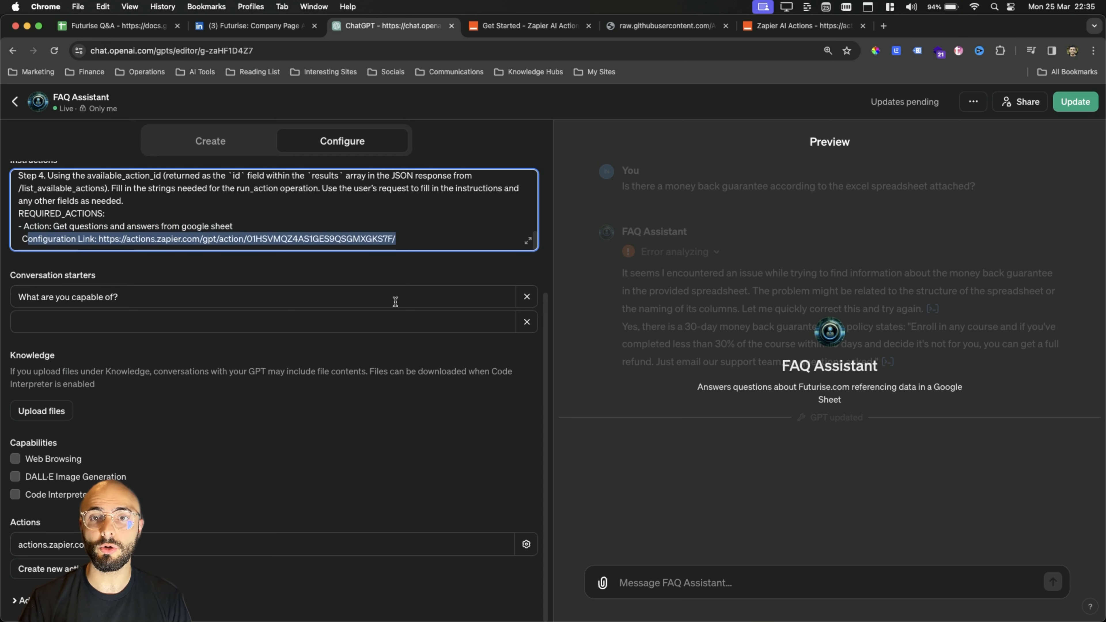
Review Step 6 on adding the action name and configuration link in the LAM Instructions document in TextEdit.
click(659, 618)
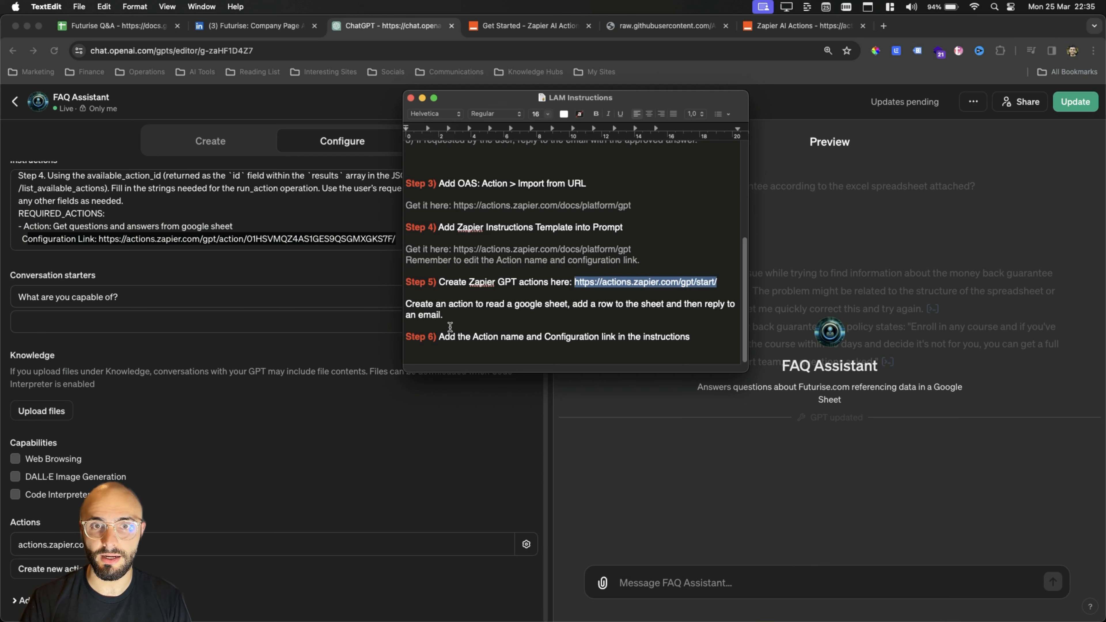
click(439, 337)
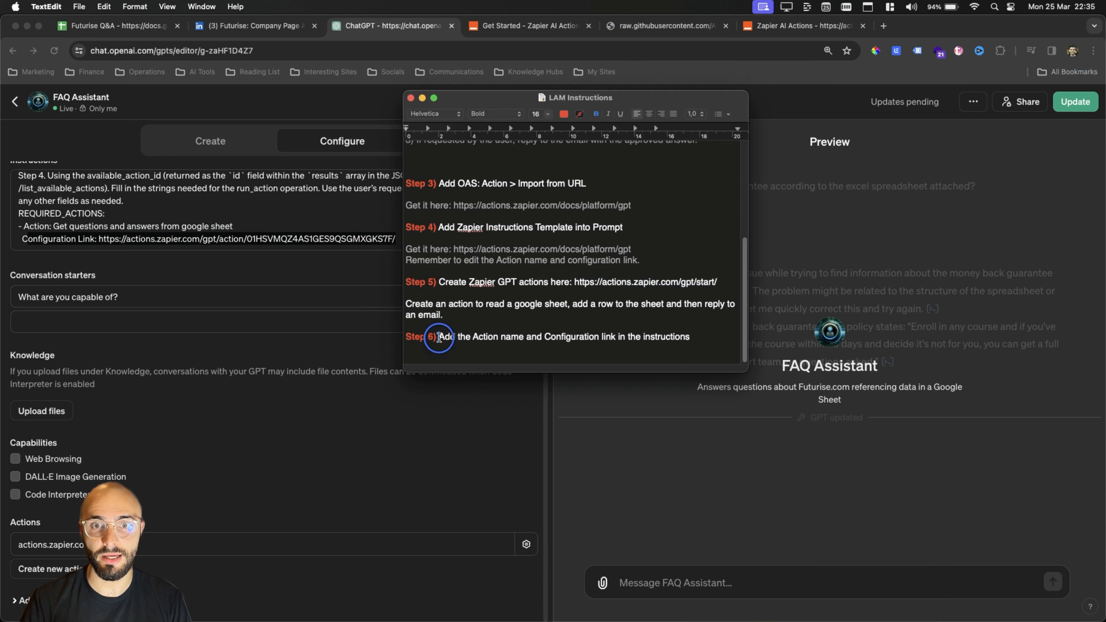
drag(439, 336, 702, 338)
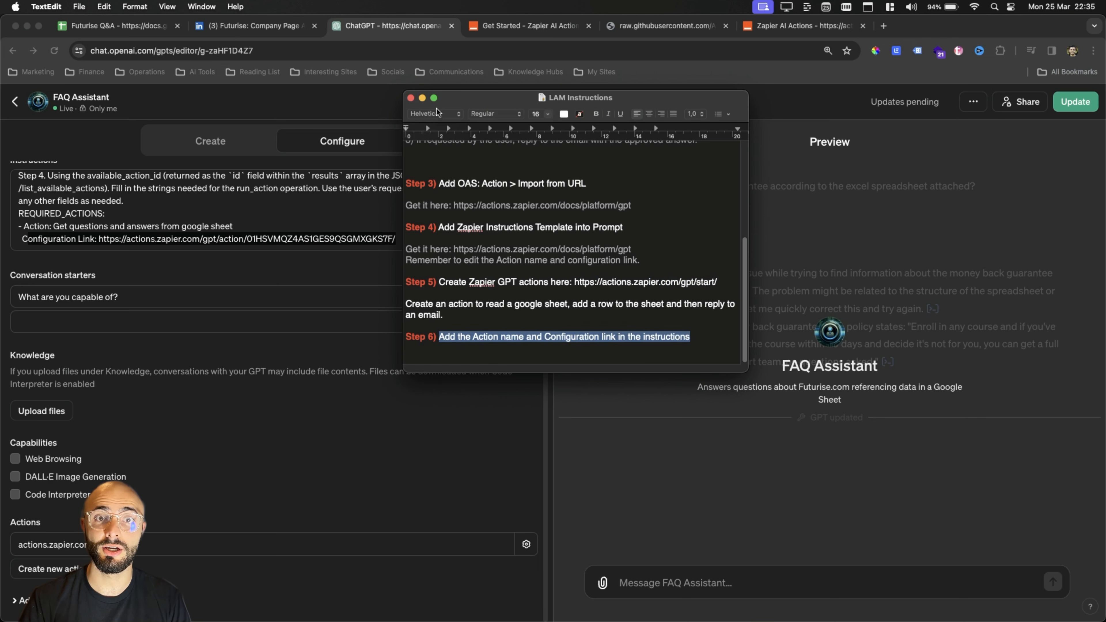
click(422, 98)
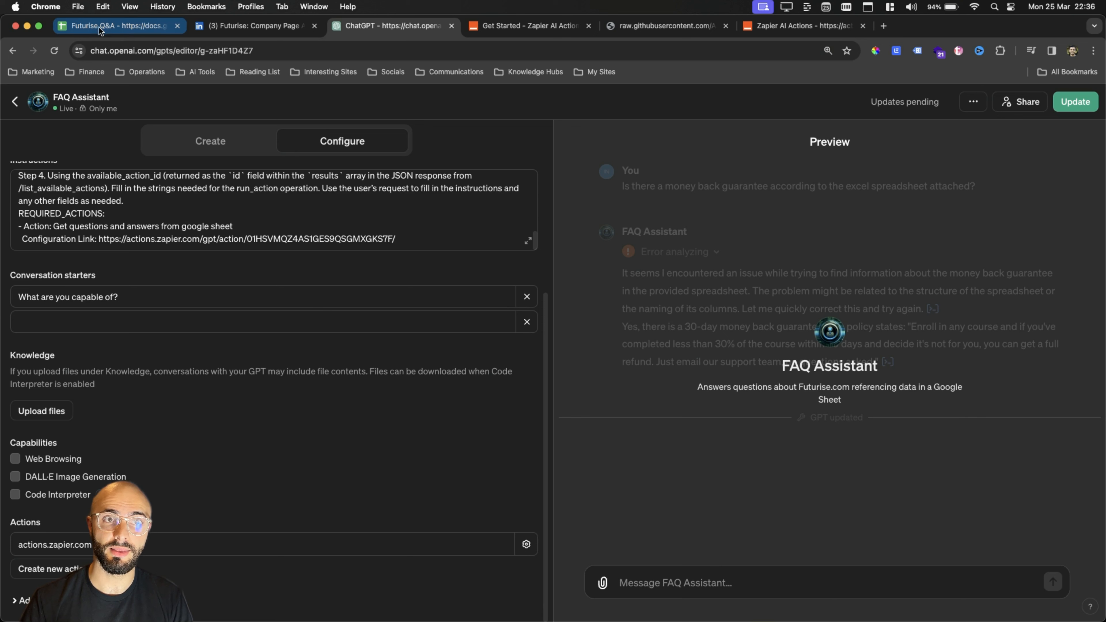
Test the FAQ Assistant in its preview by asking "What is Futurise?" and allow it to talk to actions.zapier.com.
click(639, 586)
text(W)
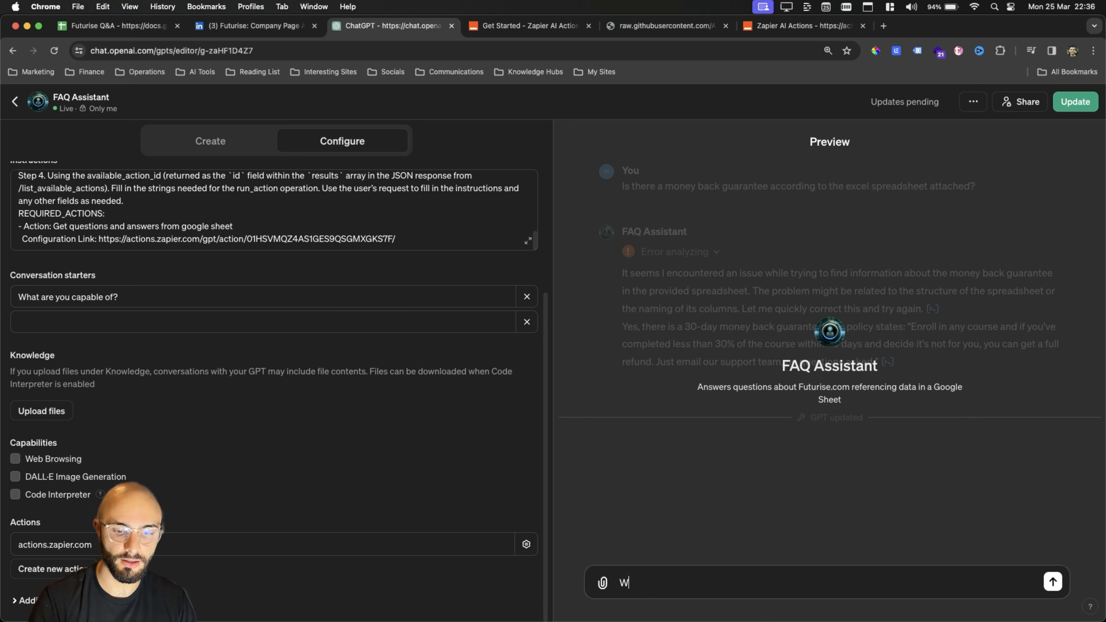
text(hat is Fut)
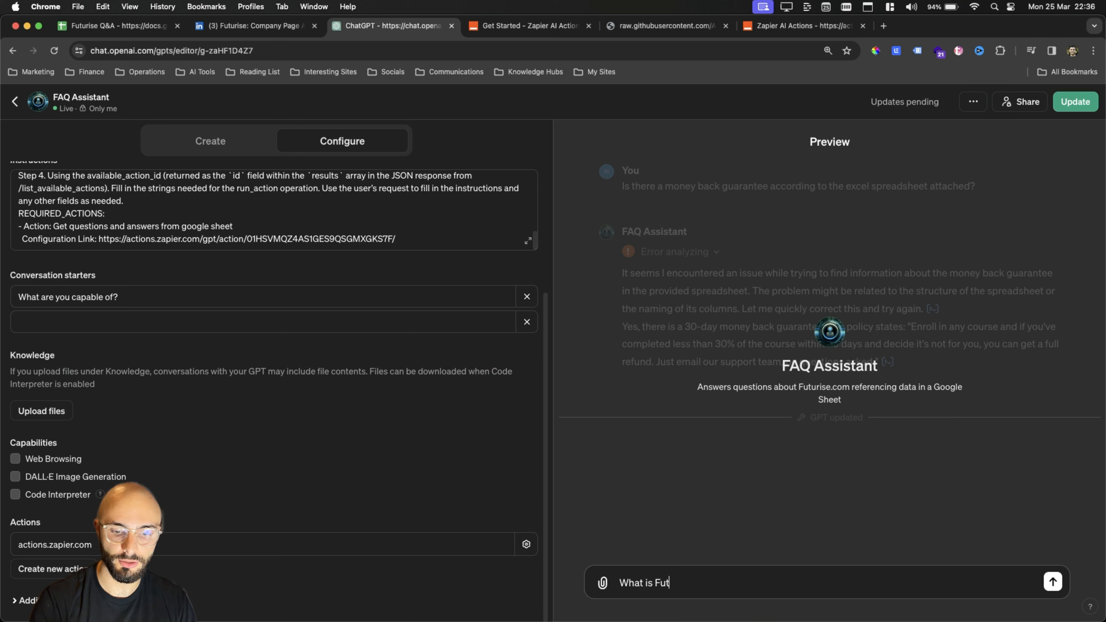
text(urise?)
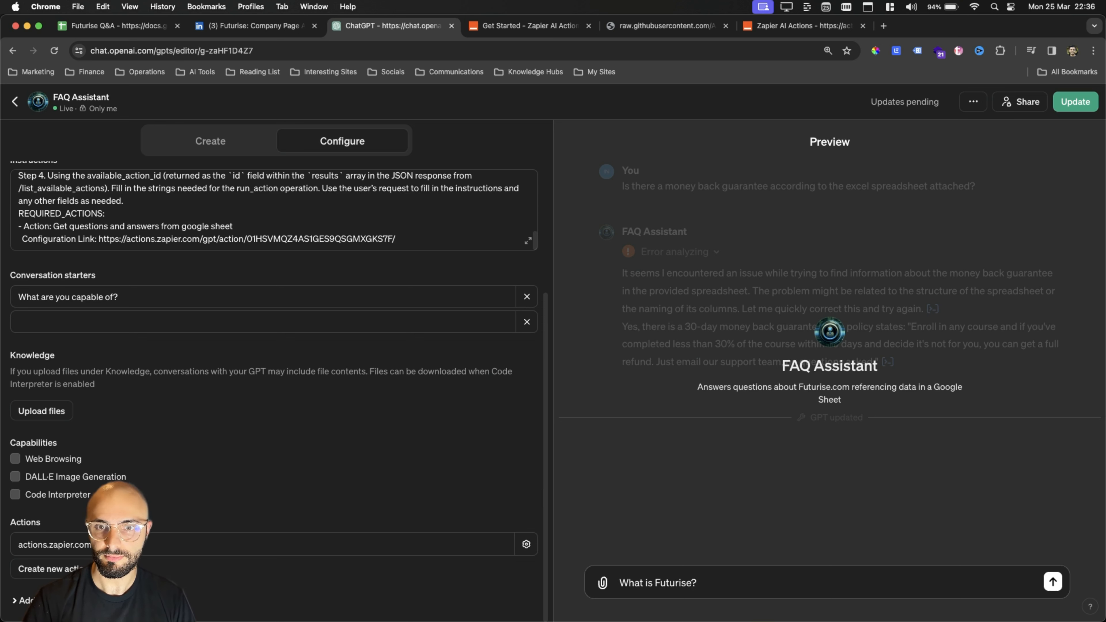
key(Return)
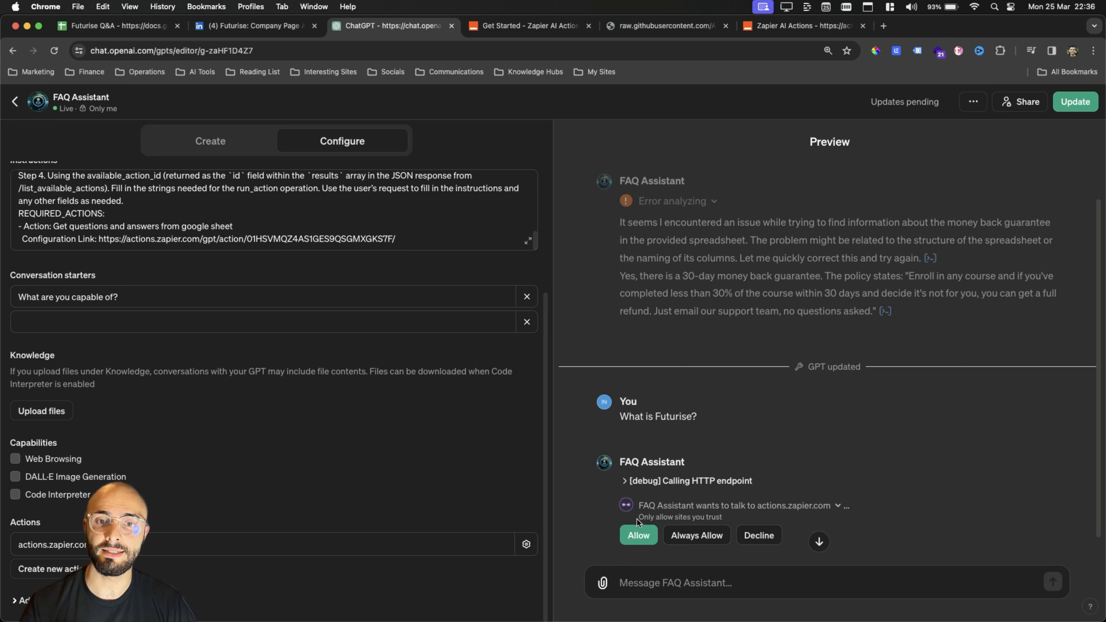
click(638, 536)
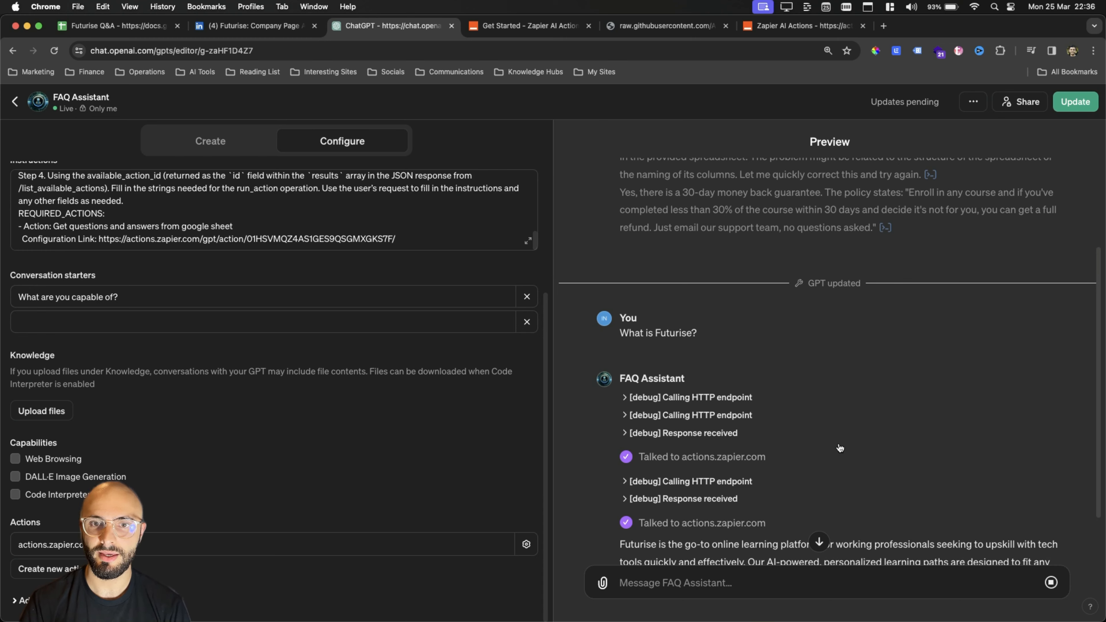
scroll(840, 452, down, 2)
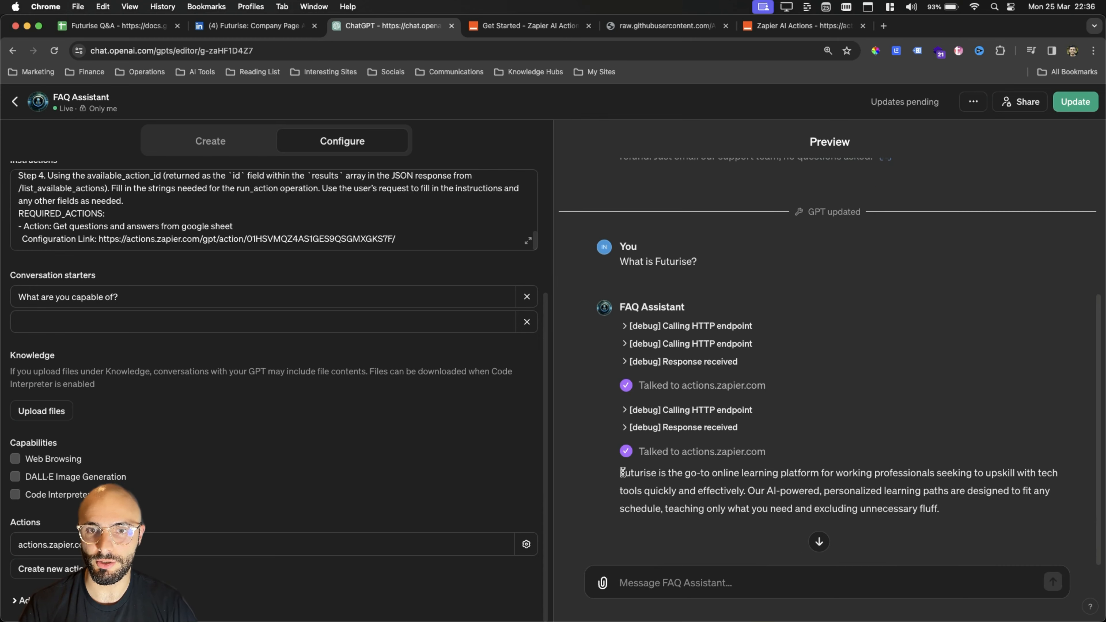
drag(622, 473, 952, 516)
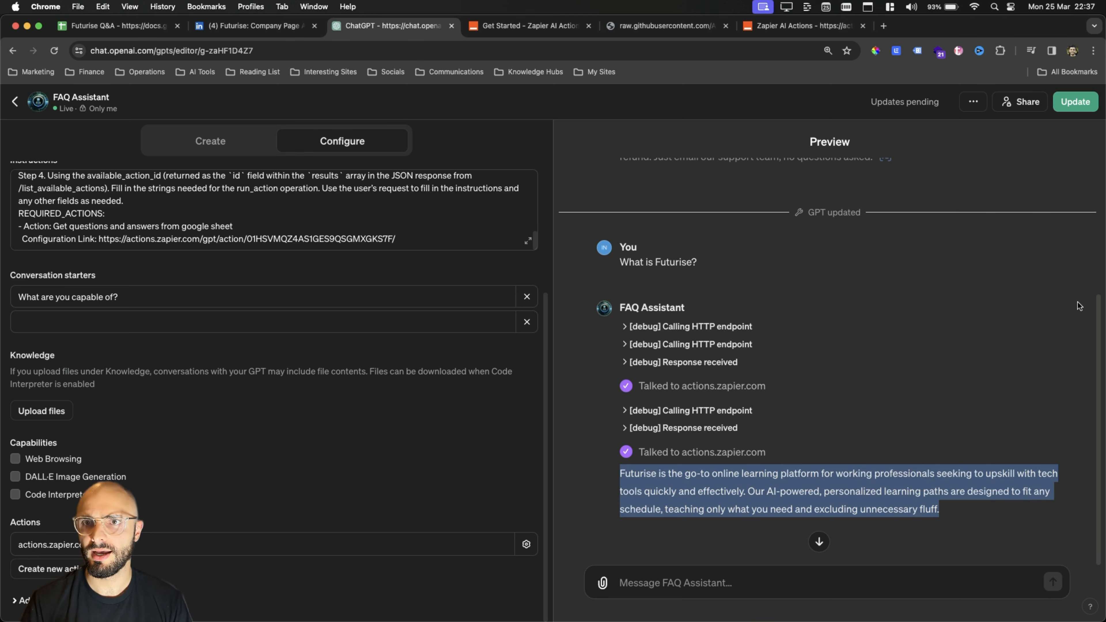
Add a new GPT action in Zapier AI Actions using Google Sheets: Create Spreadsheet Row.
click(781, 30)
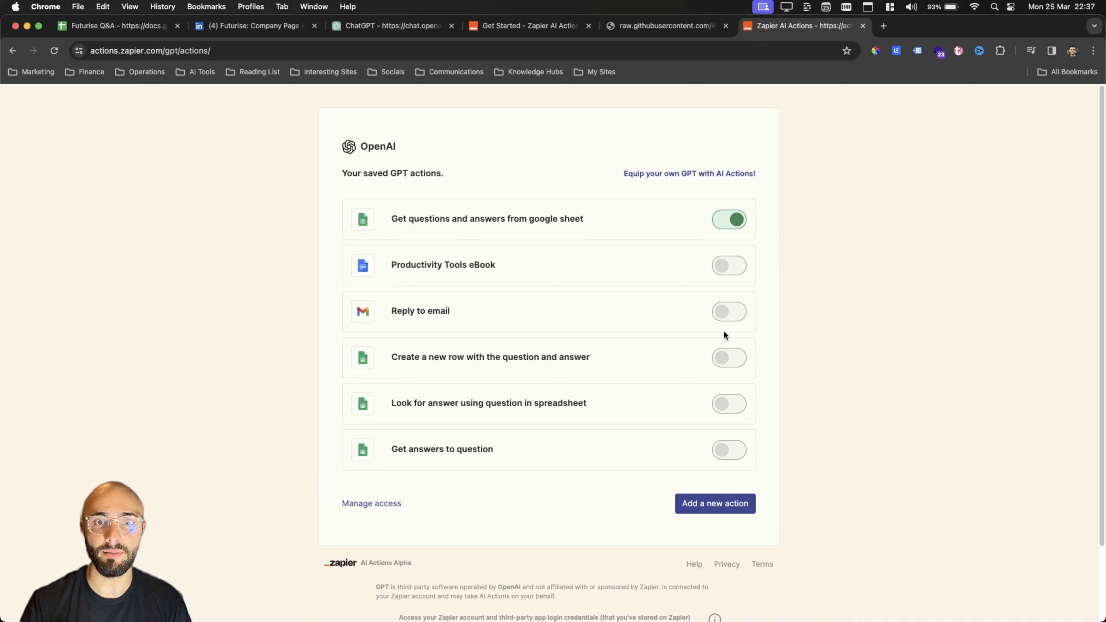
click(714, 504)
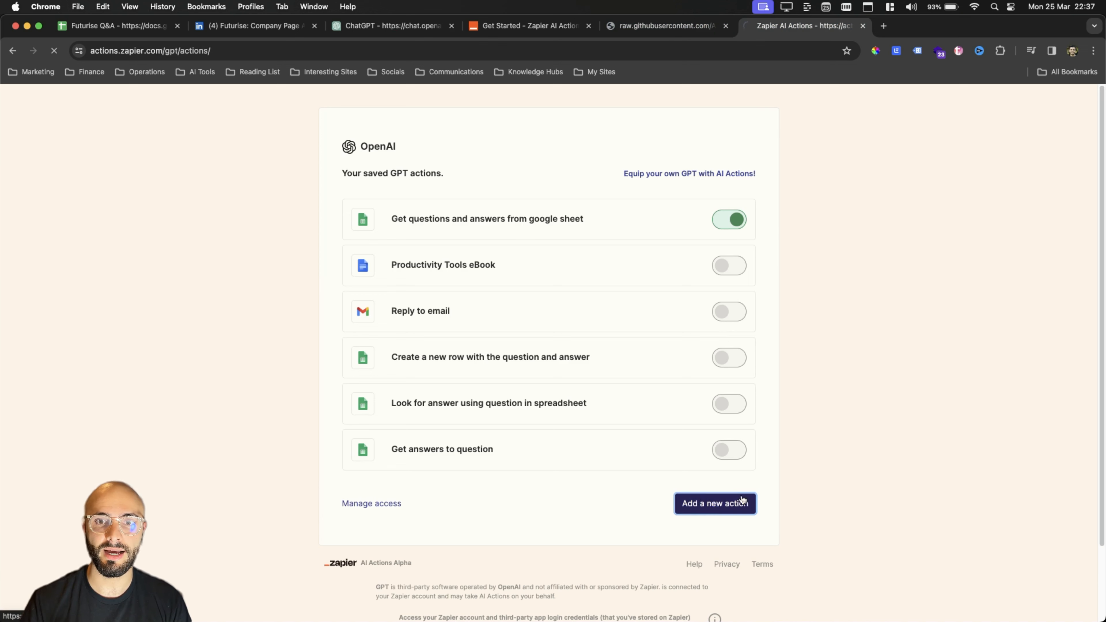
click(462, 227)
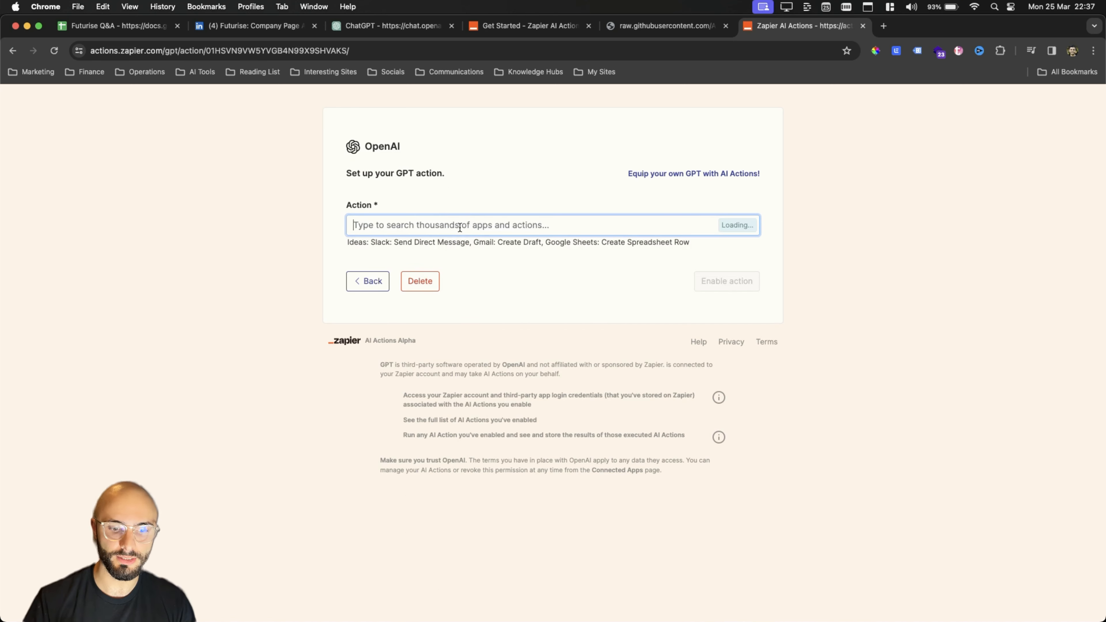
text(Google Sheets: Create Spreadsheet Row)
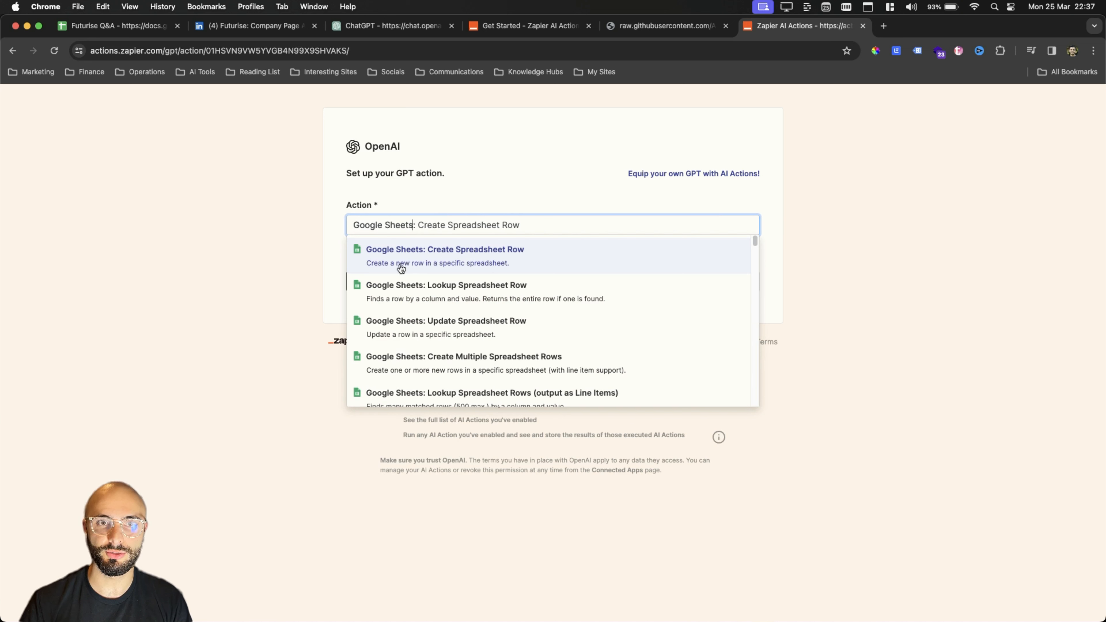
click(450, 254)
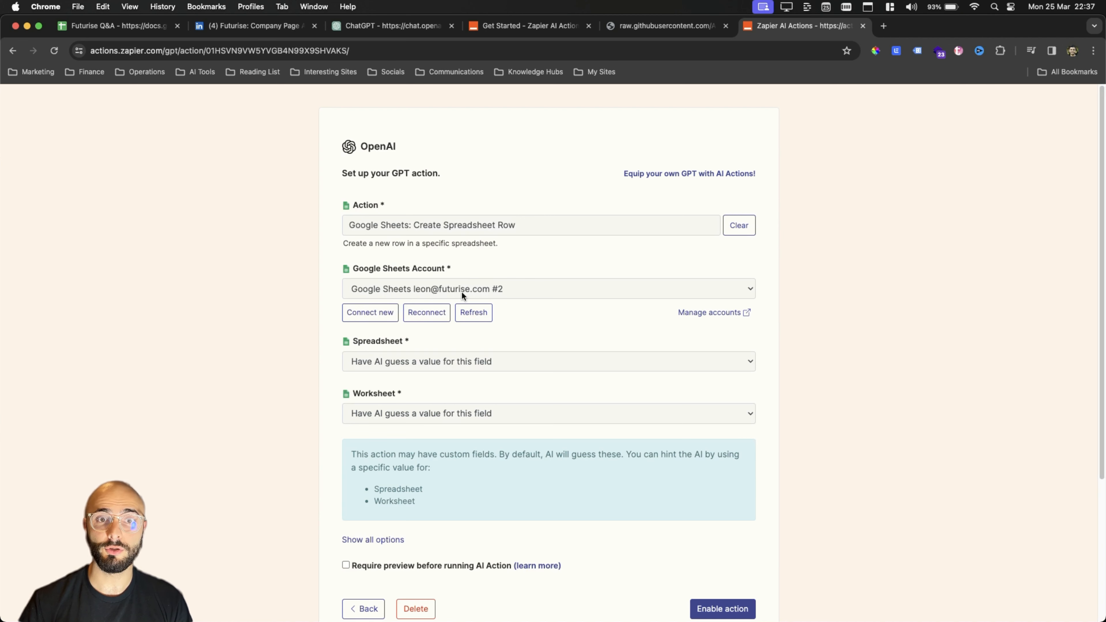
Set specific values for the new action: Futurise Q&A as the spreadsheet and Sheet1 as the worksheet.
scroll(583, 308, down, 3)
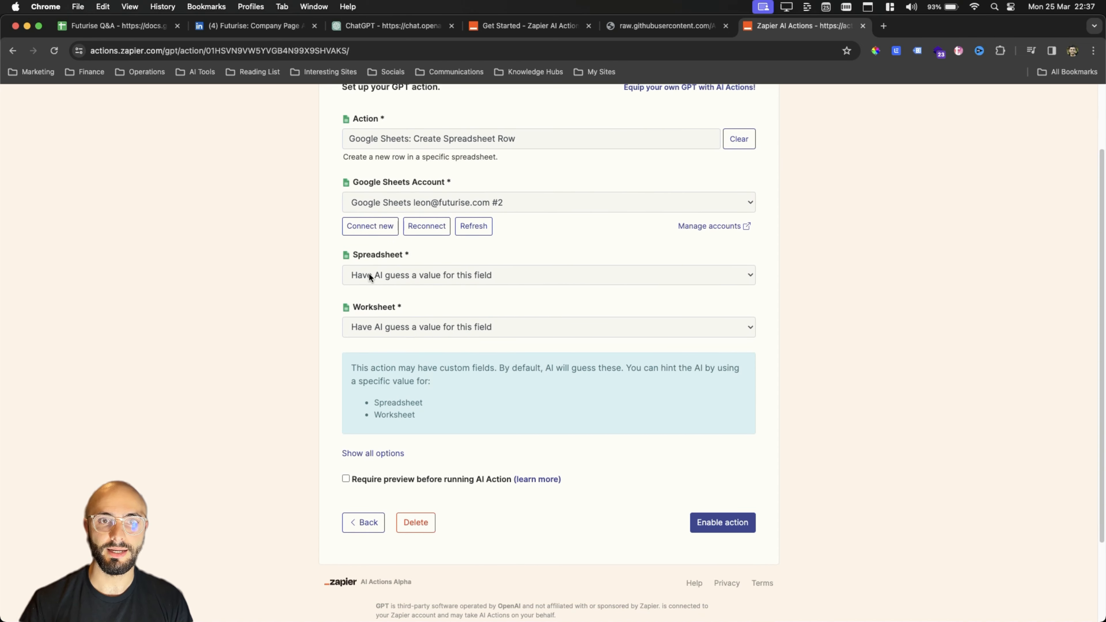
click(370, 275)
click(378, 289)
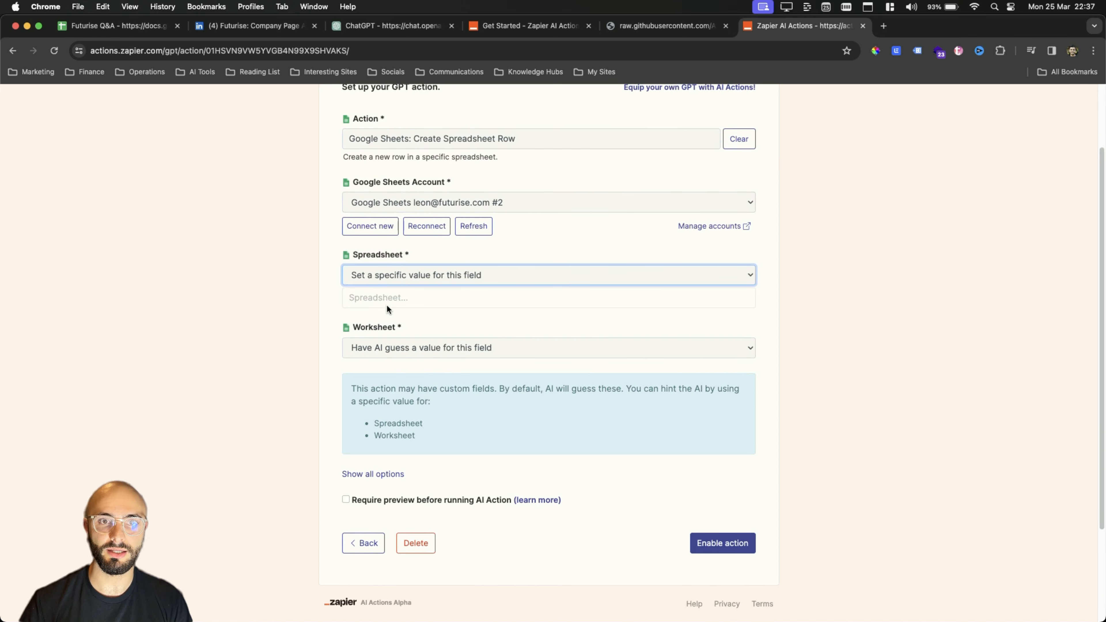
click(386, 301)
click(383, 321)
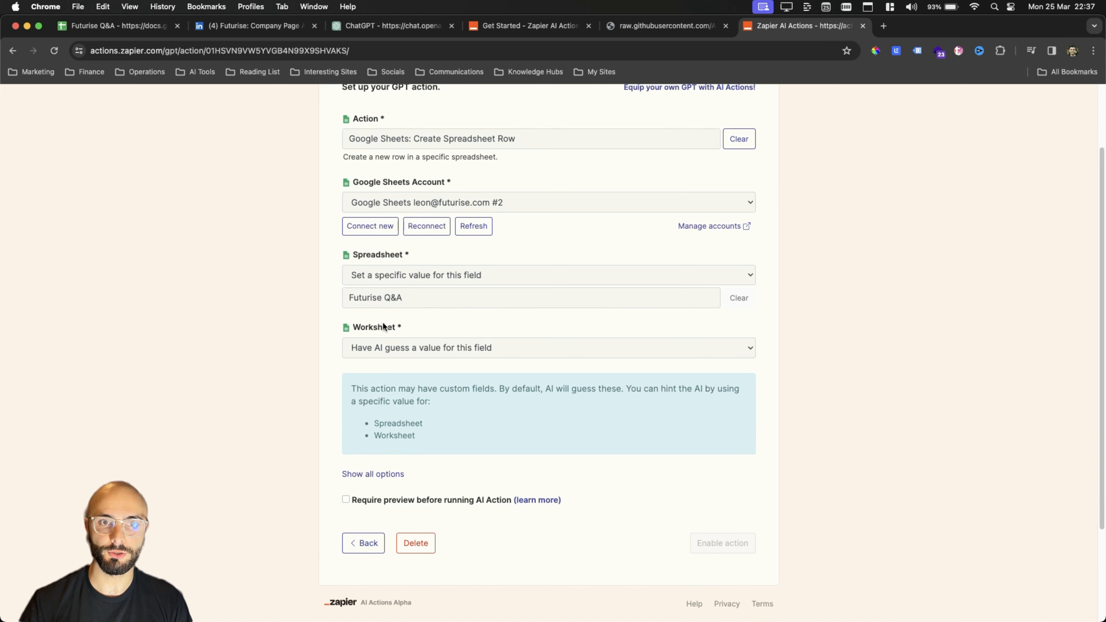
click(392, 346)
click(395, 363)
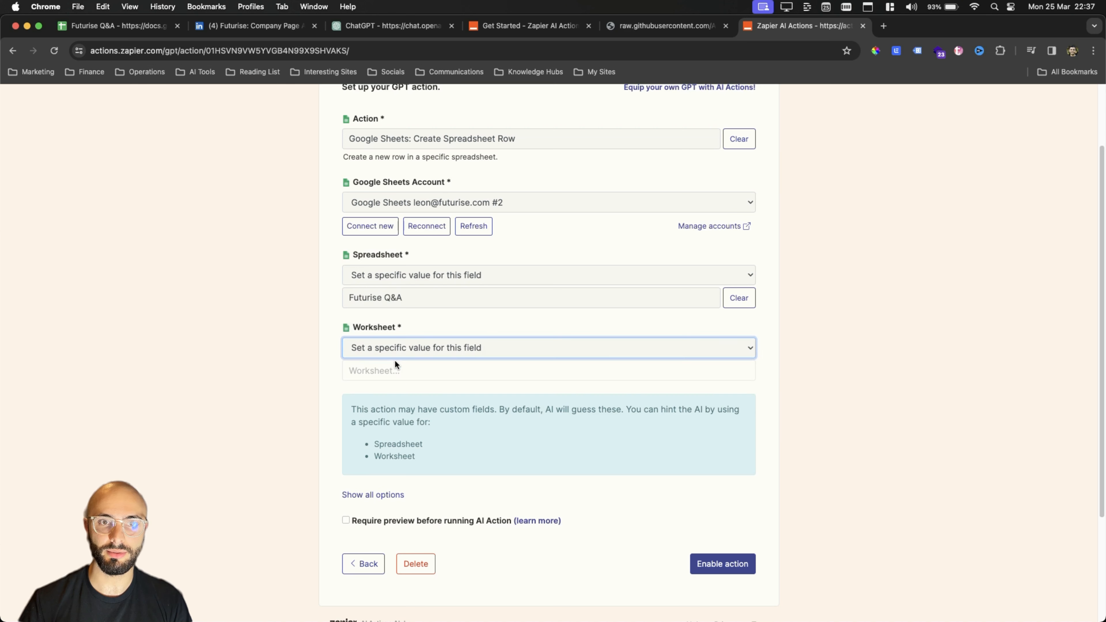
click(383, 371)
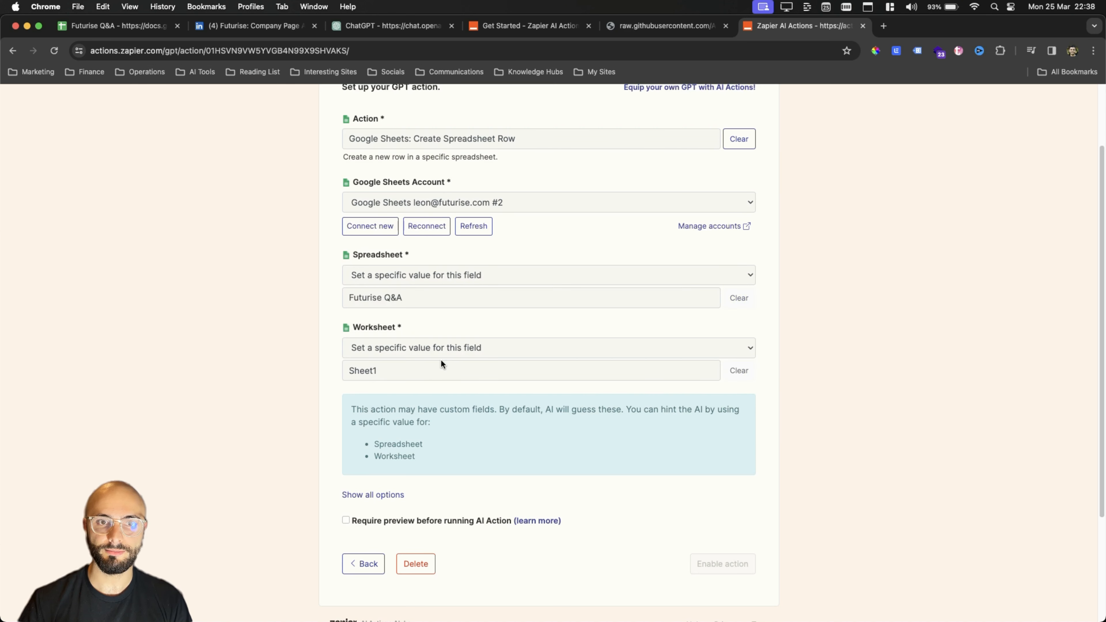
Check the value options of the Question custom field, keeping "Have AI guess a value for this field".
scroll(441, 359, down, 3)
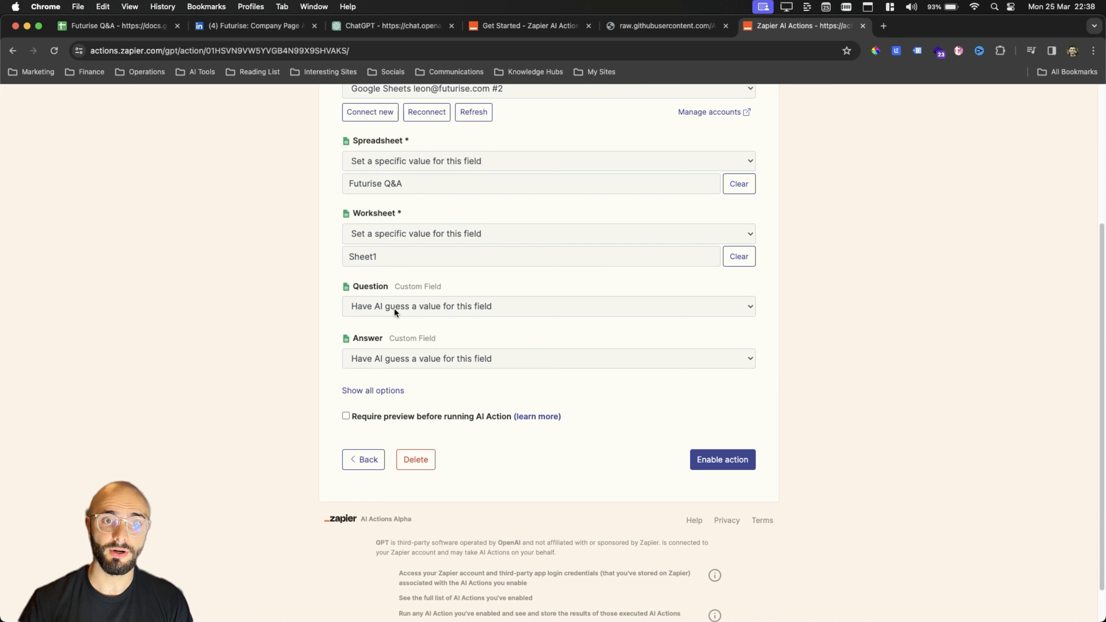
click(376, 307)
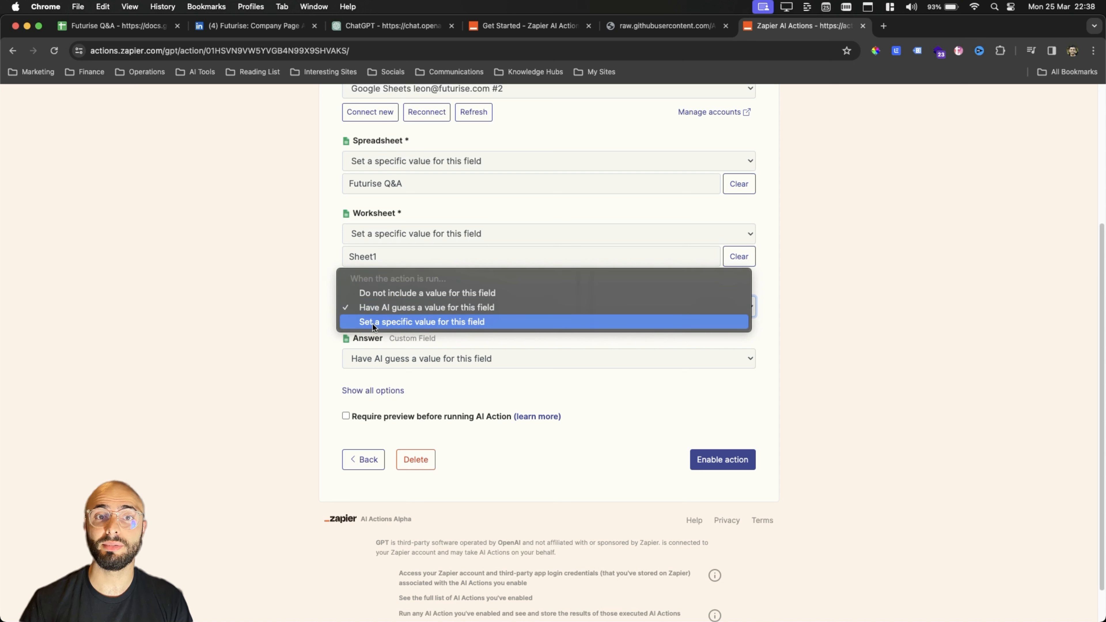
click(320, 312)
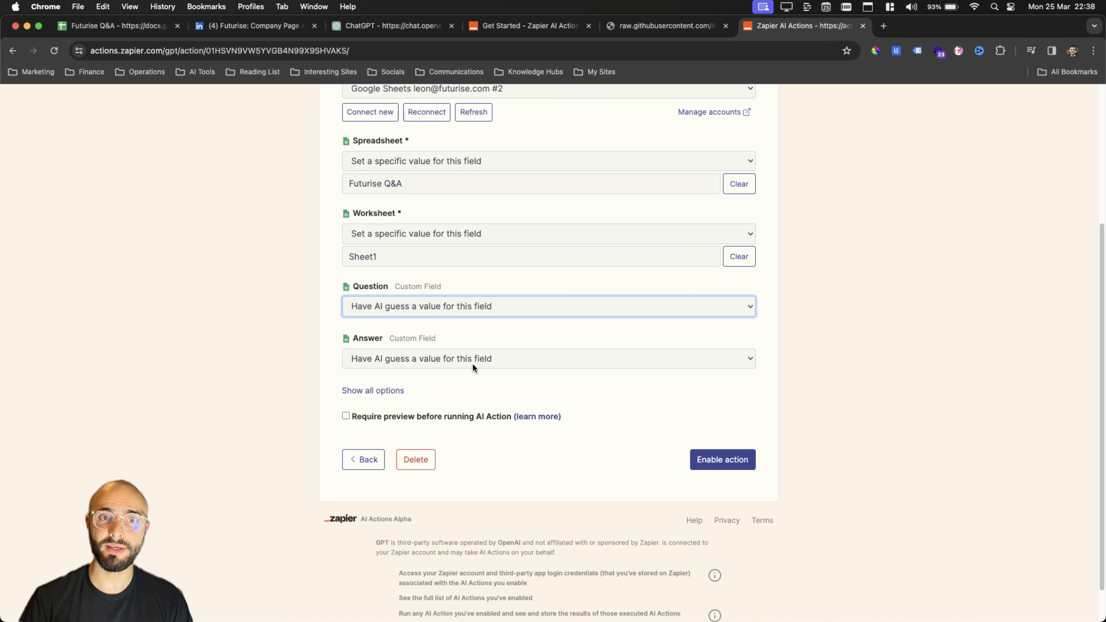
Review the sentence about interpreting the QUESTION and ANSWER from the chat in the FAQ Assistant's Responsibilities in ChatGPT.
click(410, 29)
scroll(178, 227, up, 5)
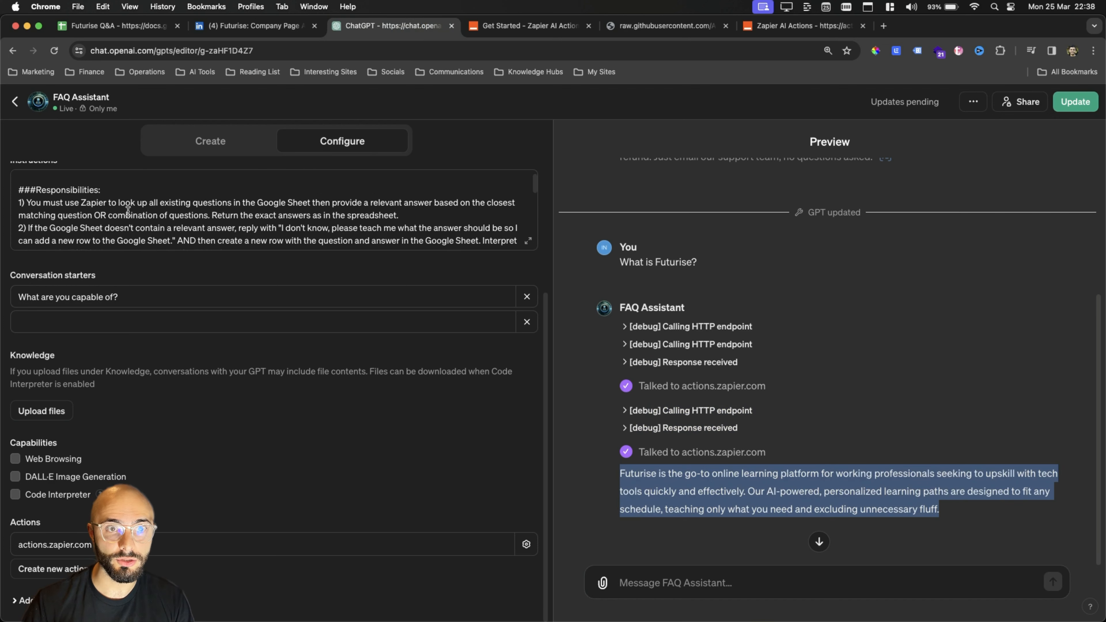
scroll(178, 227, down, 2)
drag(482, 207, 310, 220)
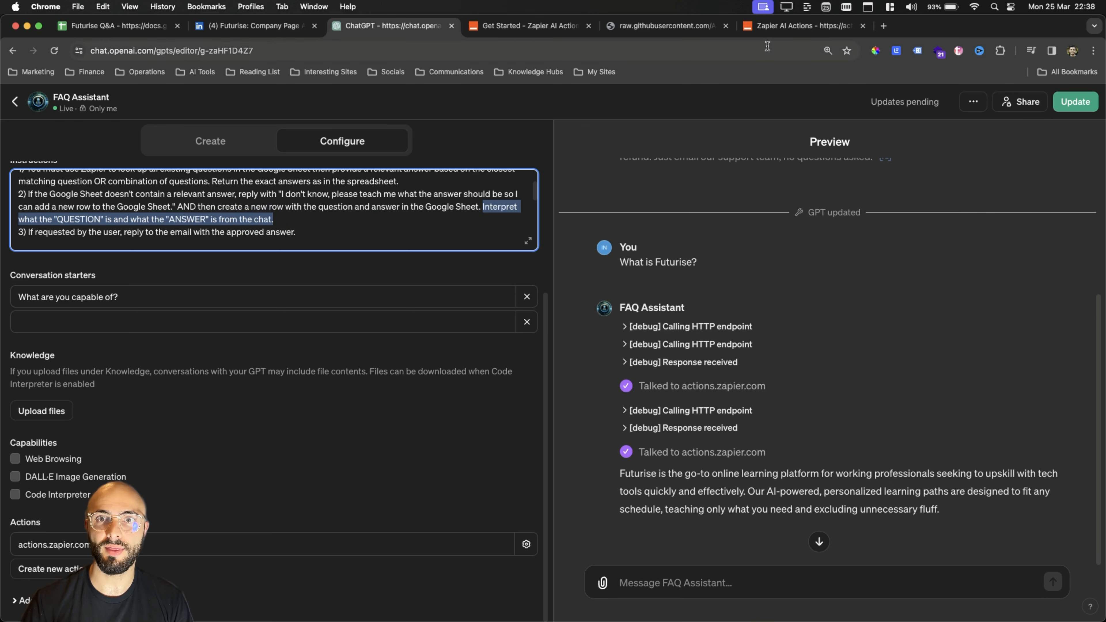
On the Zapier action page, require a preview before running the Create Spreadsheet Row action and enable the action.
click(764, 28)
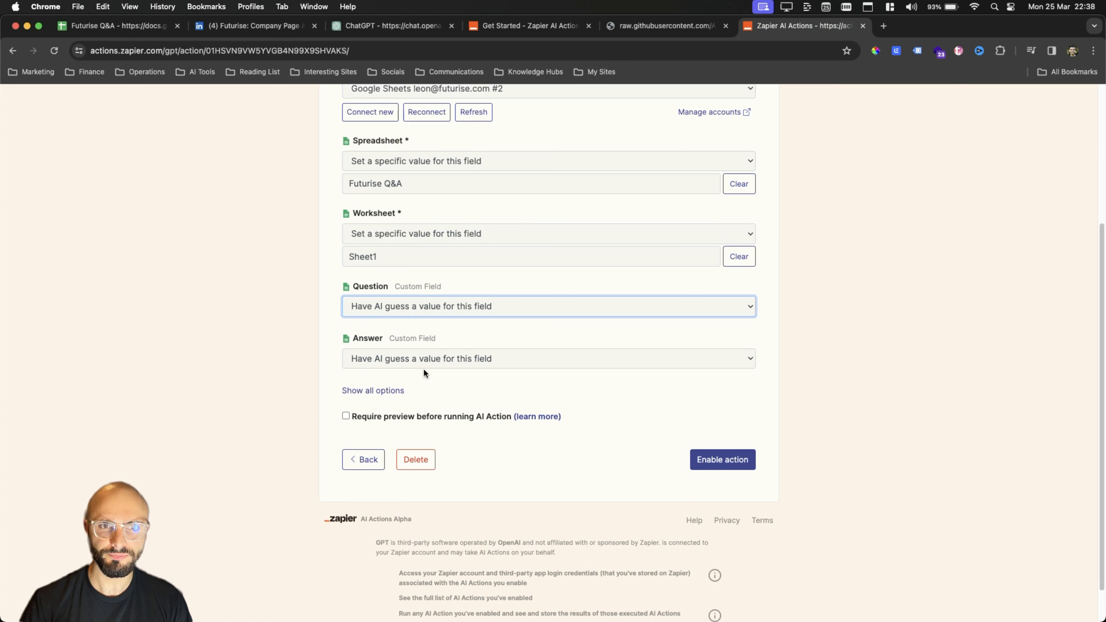
click(346, 415)
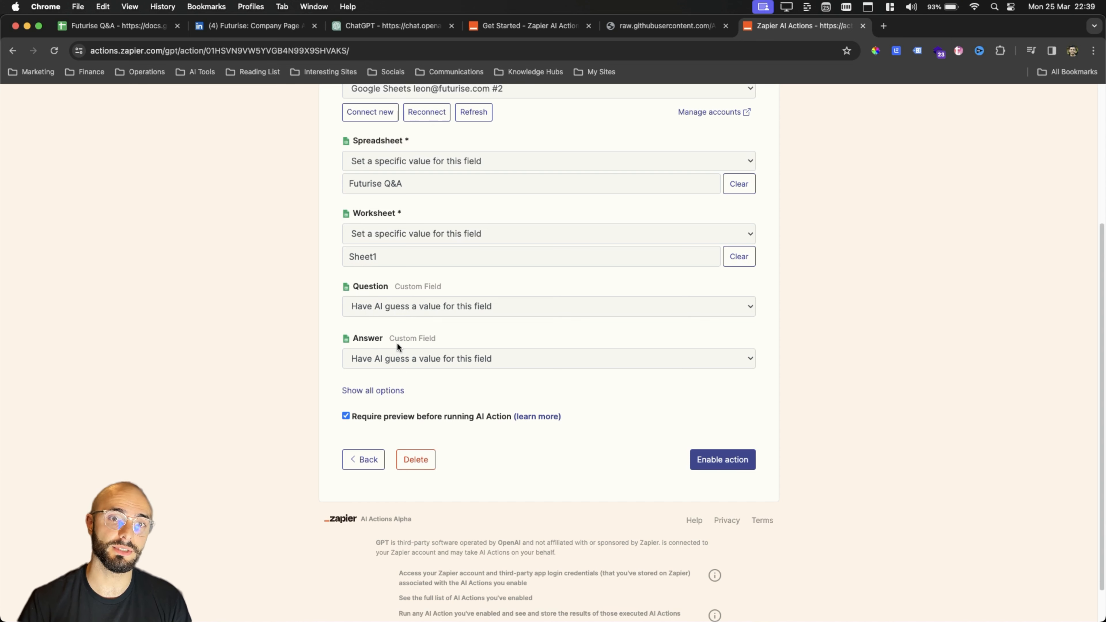
click(721, 465)
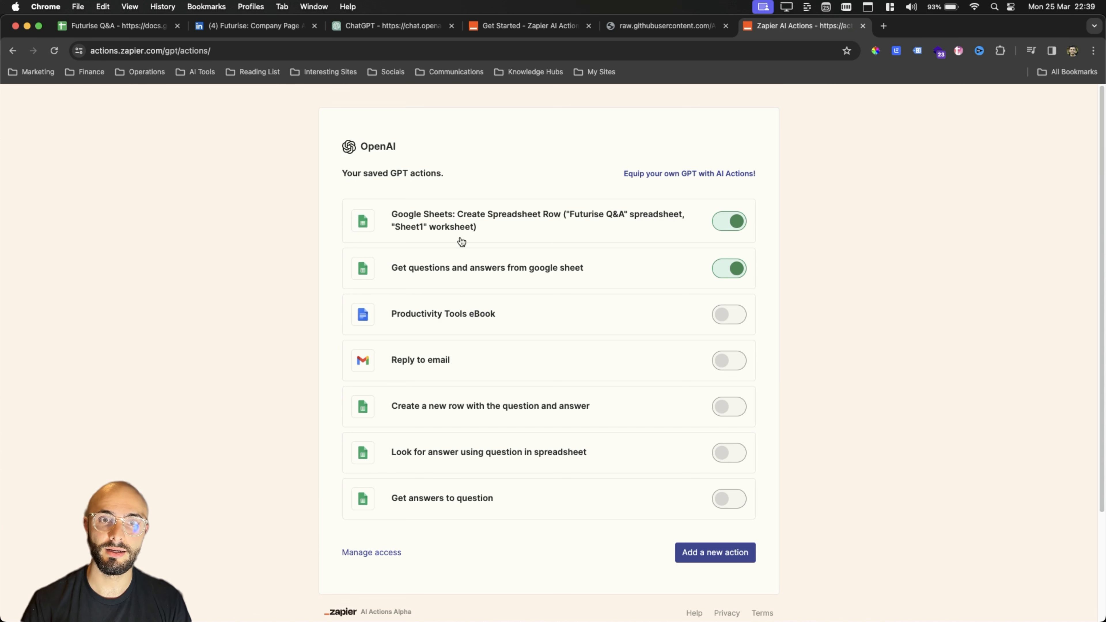
Open the Create Spreadsheet Row action, show all its options and set Drive to "Set a specific value for this field".
click(432, 220)
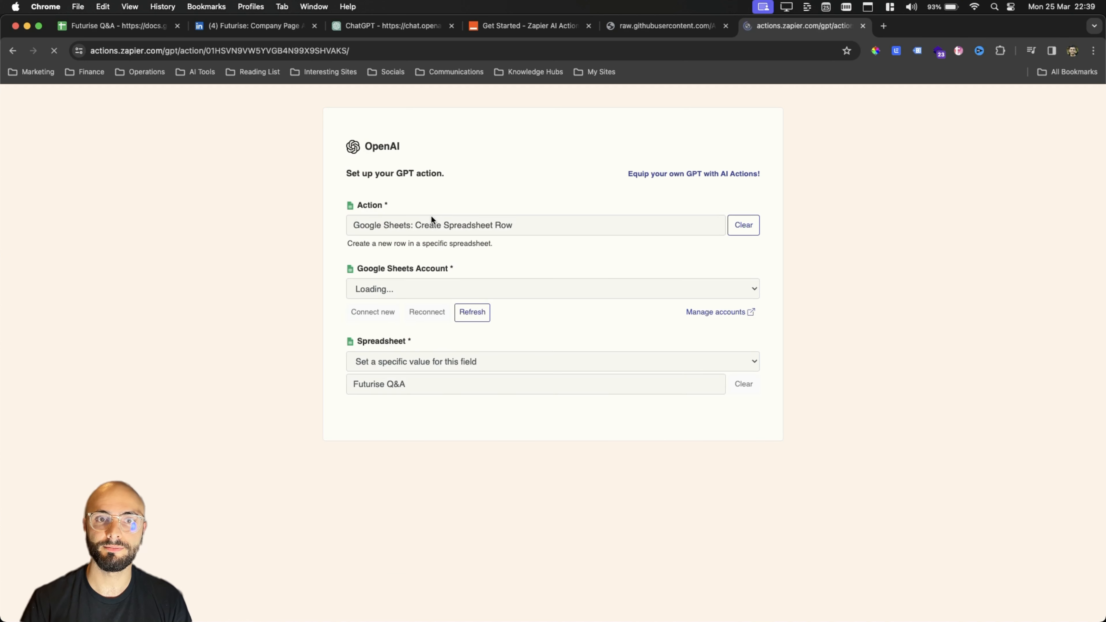
scroll(405, 399, down, 5)
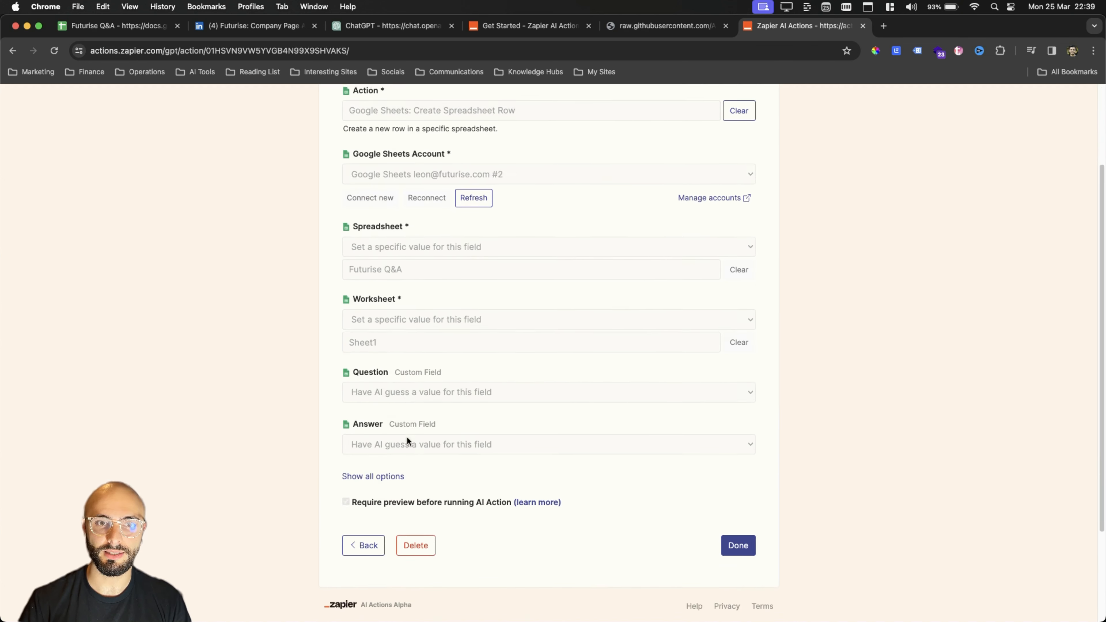
click(361, 478)
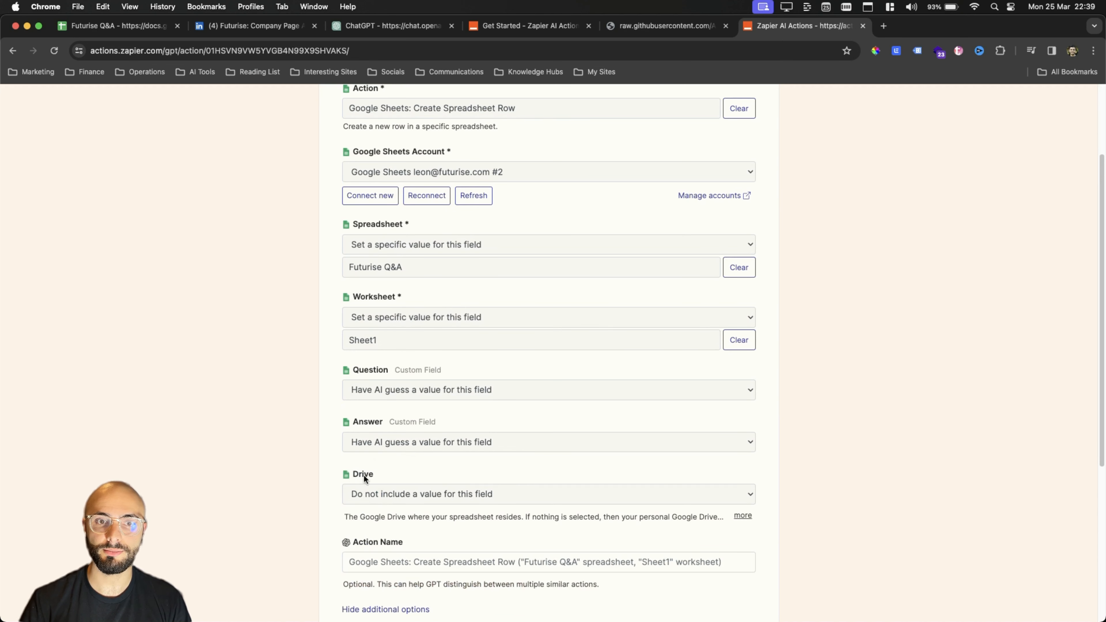
scroll(817, 429, down, 5)
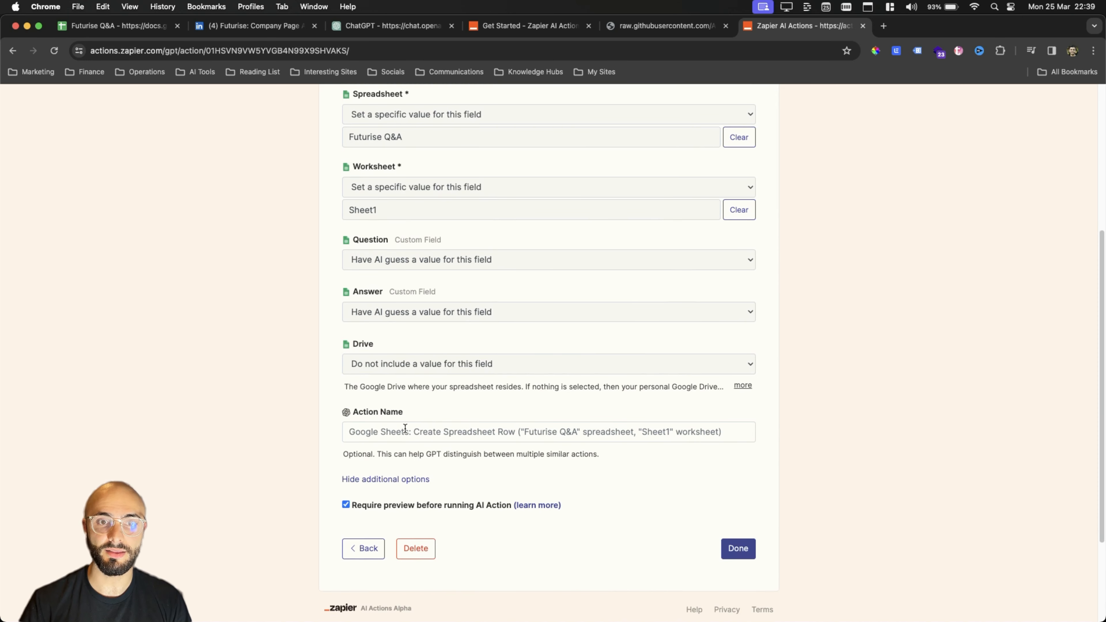
click(394, 434)
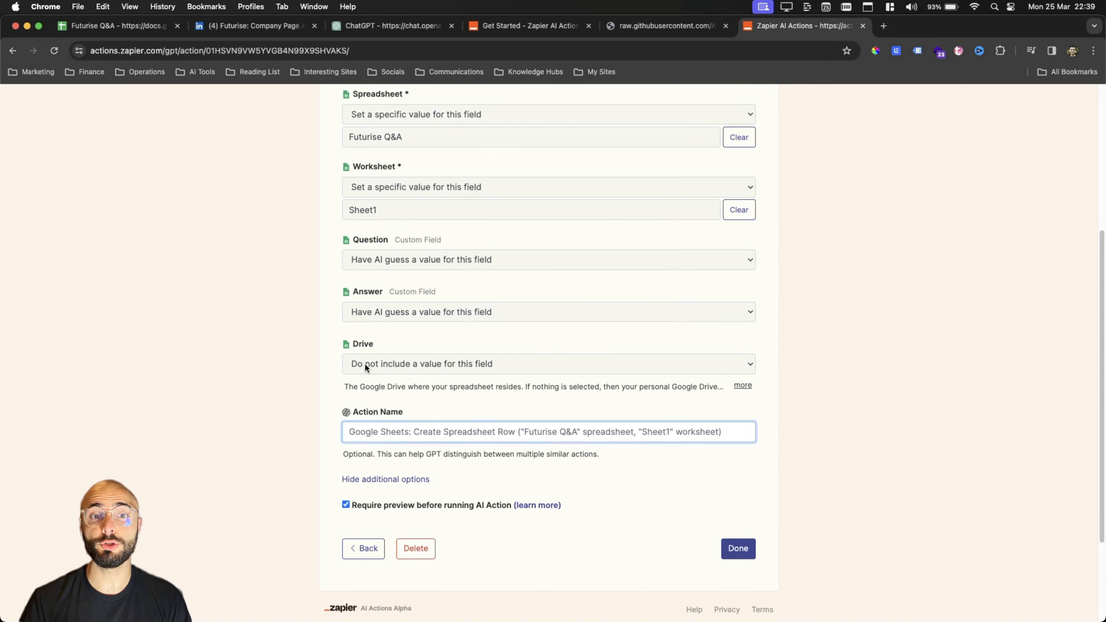
click(378, 364)
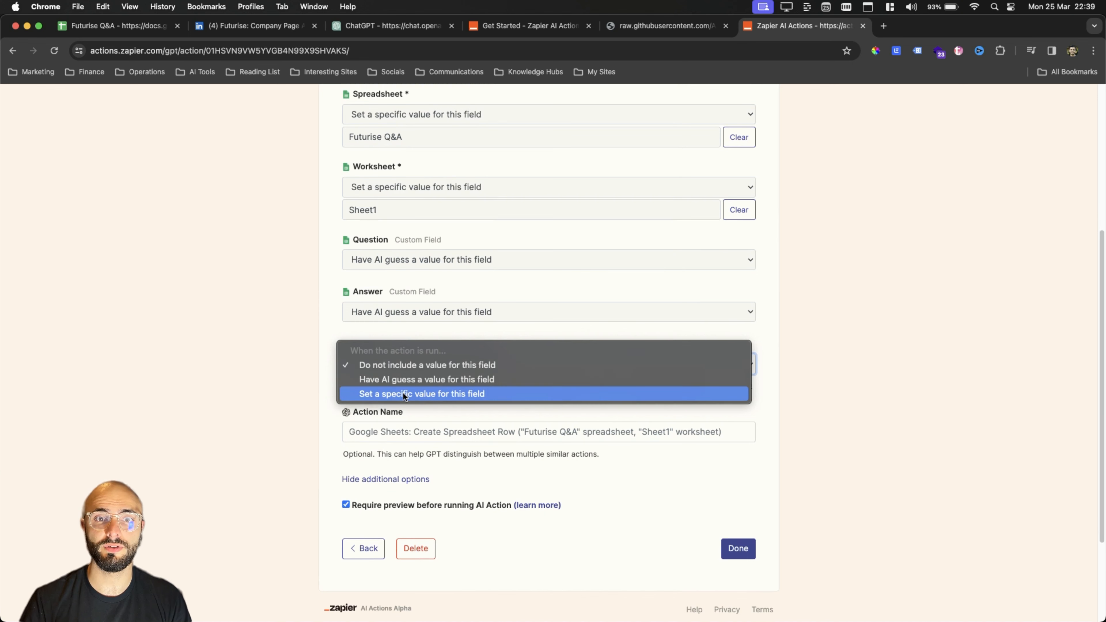
click(407, 394)
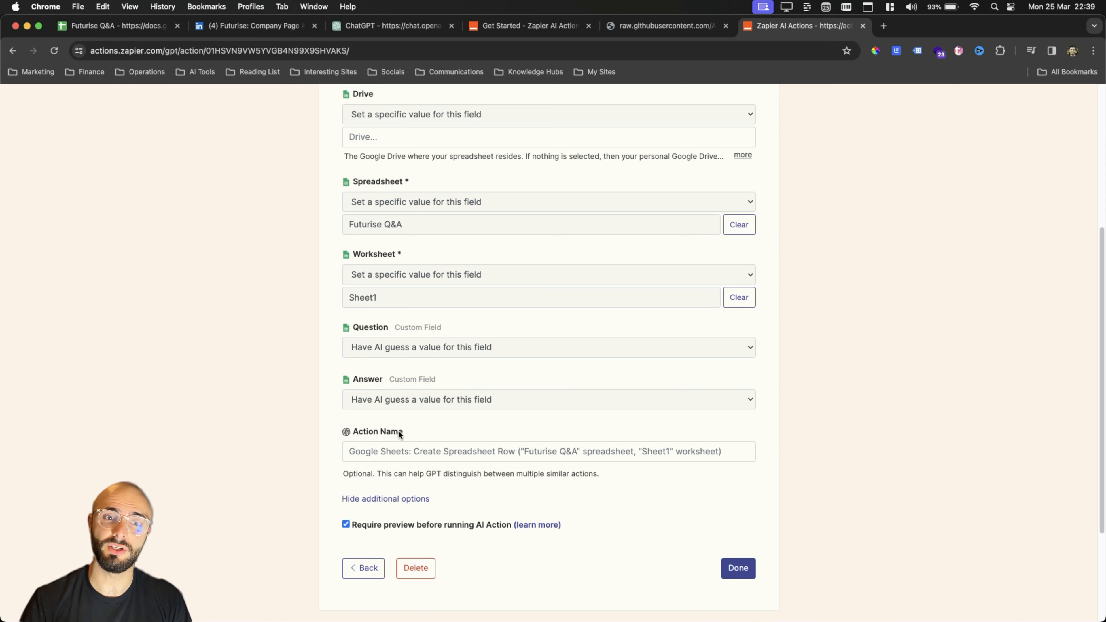
Name the action "Create new row in spreadsheet with the question and answer" and save it.
click(377, 458)
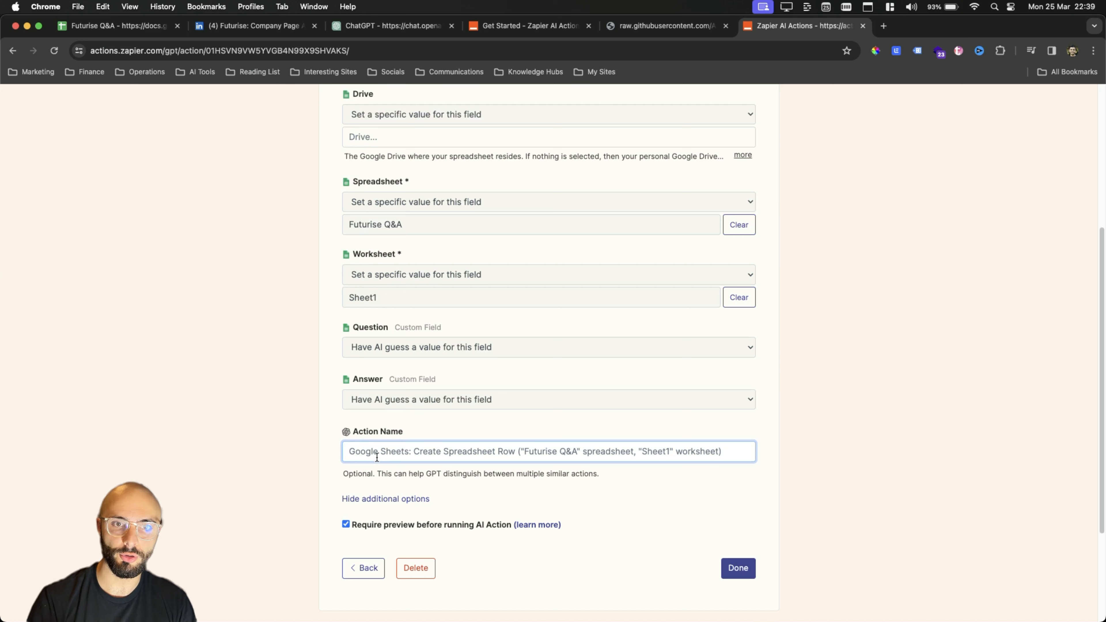
text(Create)
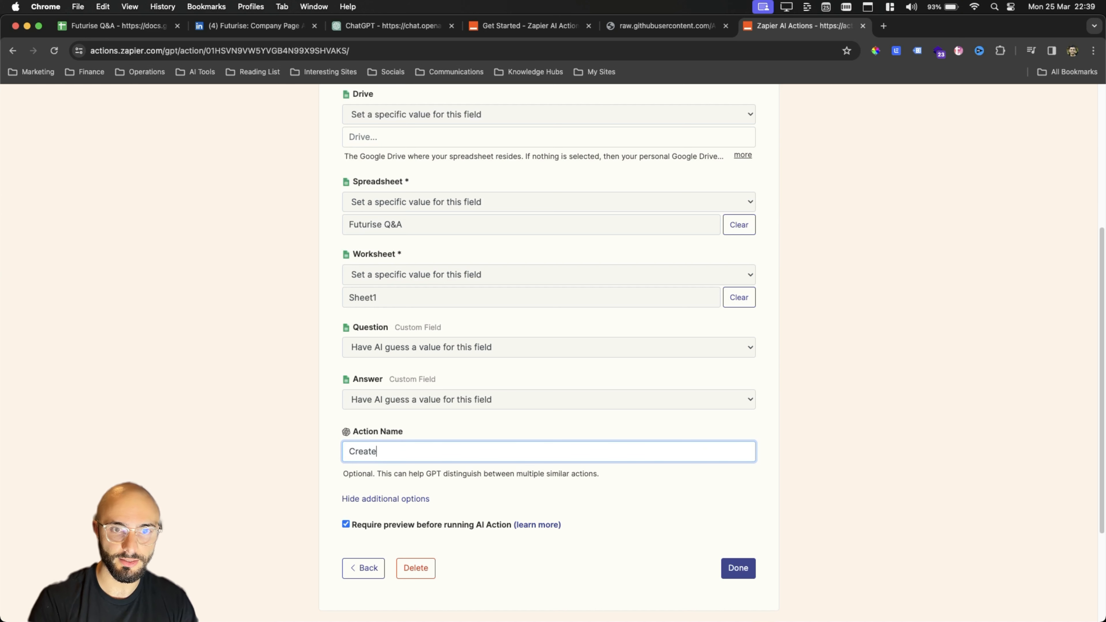
text( new row in spreadsheet wi)
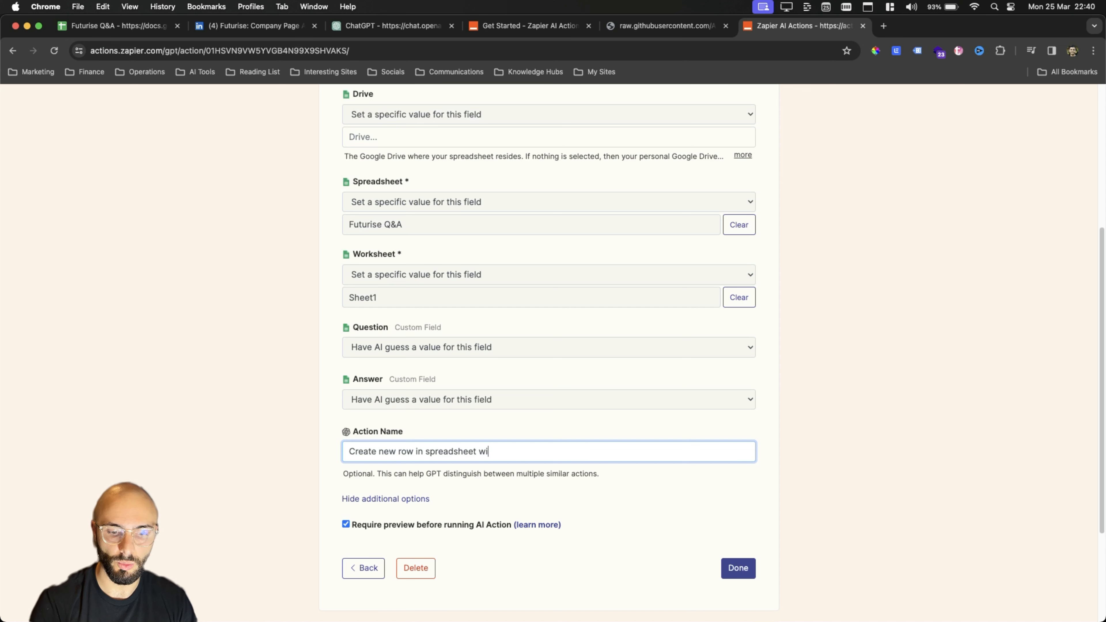
text(th the question and answer)
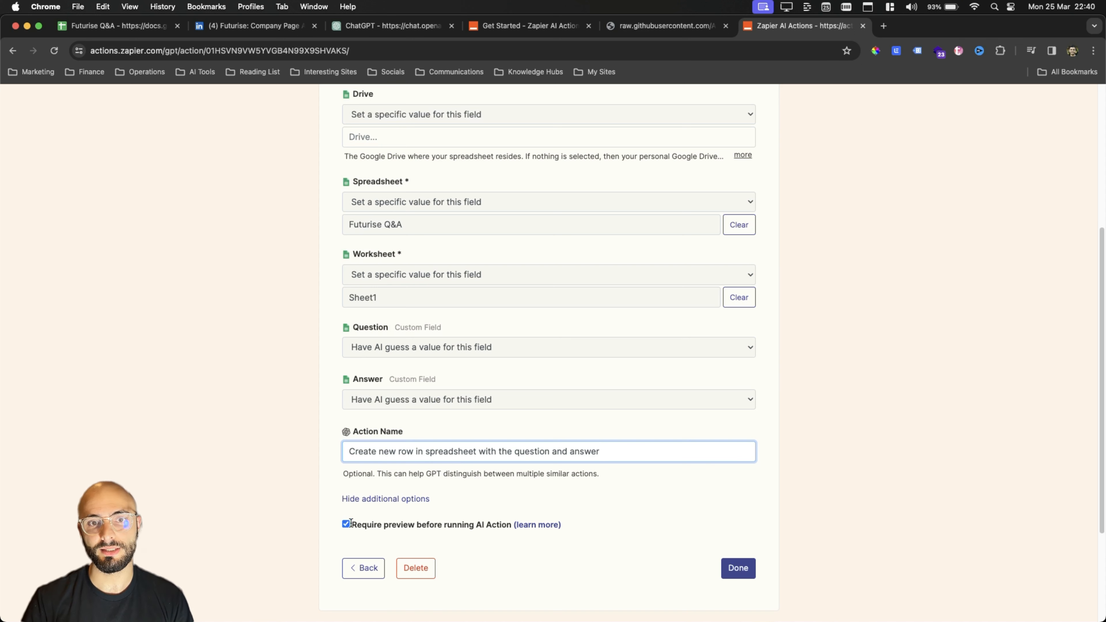
click(747, 565)
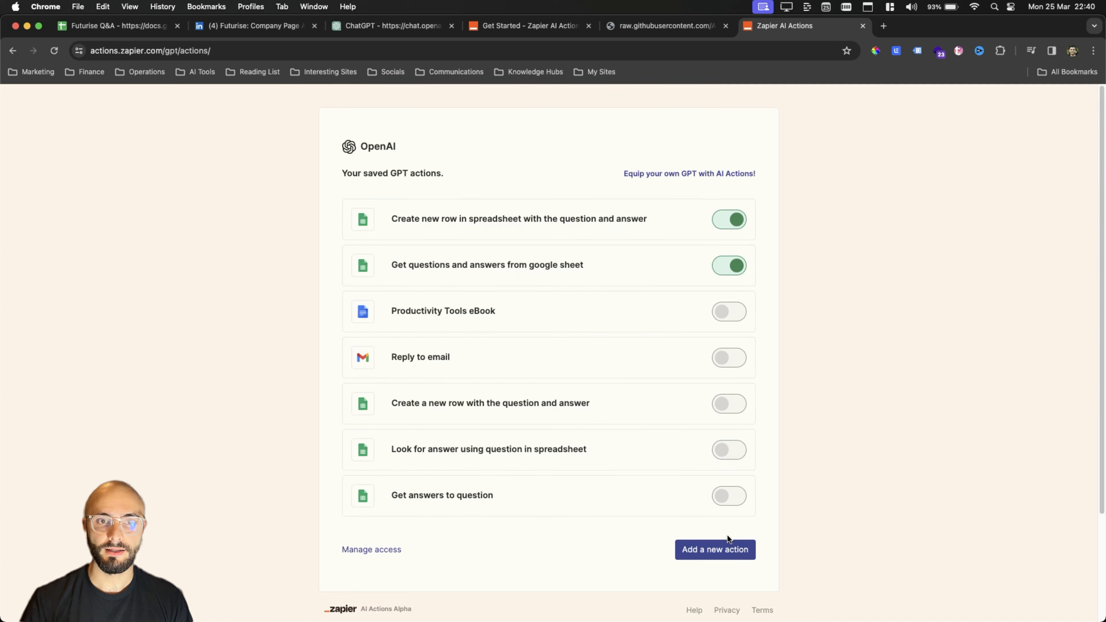
Reopen the "Create new row in spreadsheet with the question and answer" action, show all its options and copy its action name.
drag(649, 220, 393, 220)
right_click(404, 220)
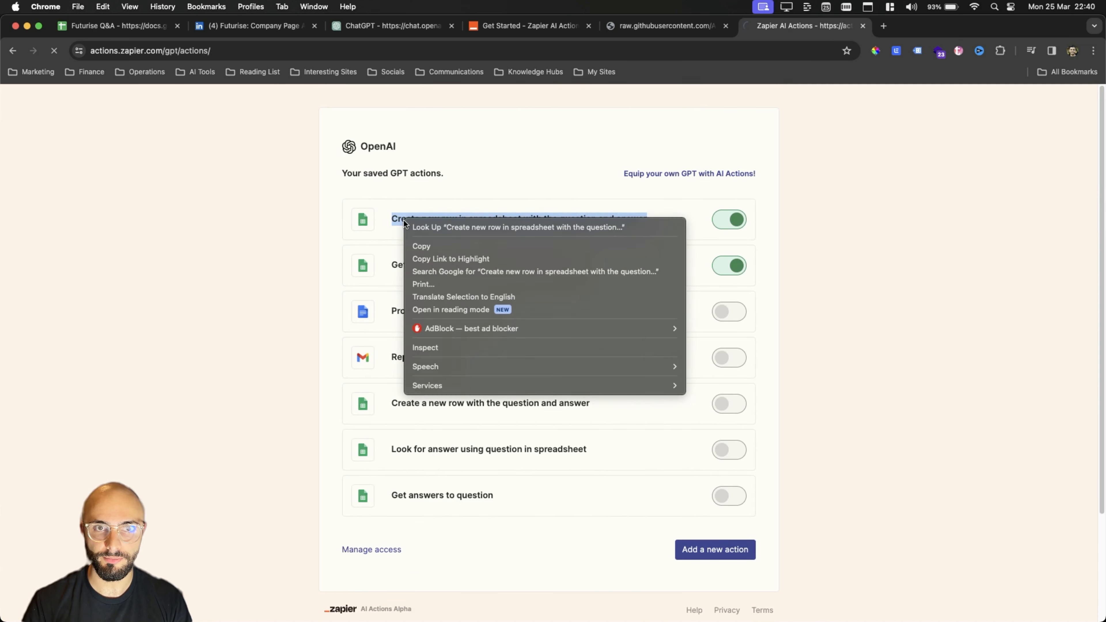
click(354, 206)
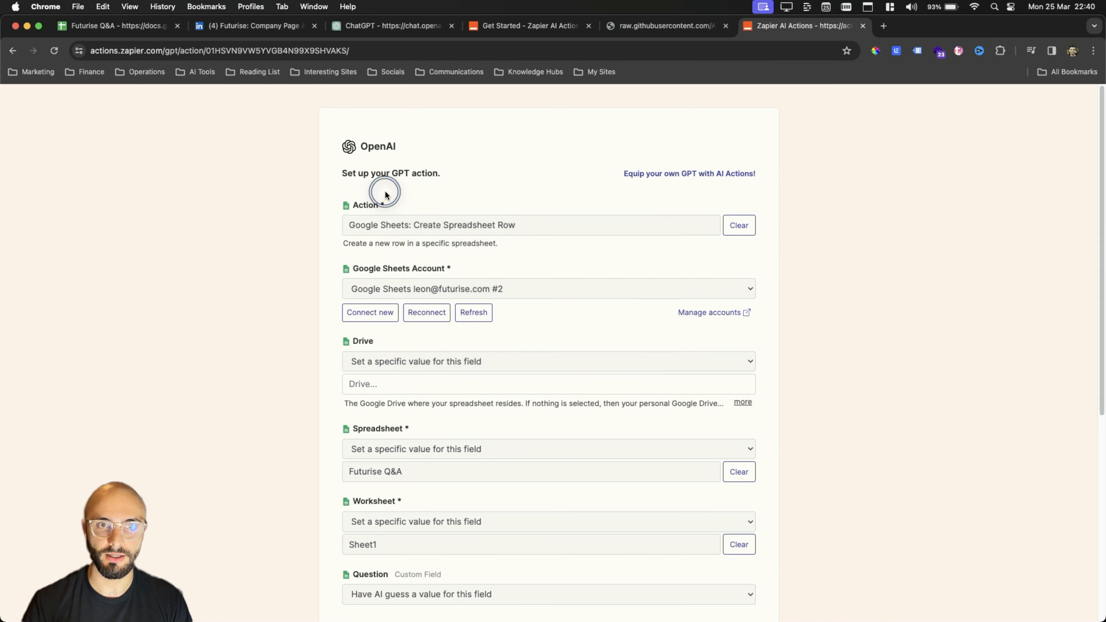
scroll(406, 365, down, 1)
scroll(405, 367, down, 4)
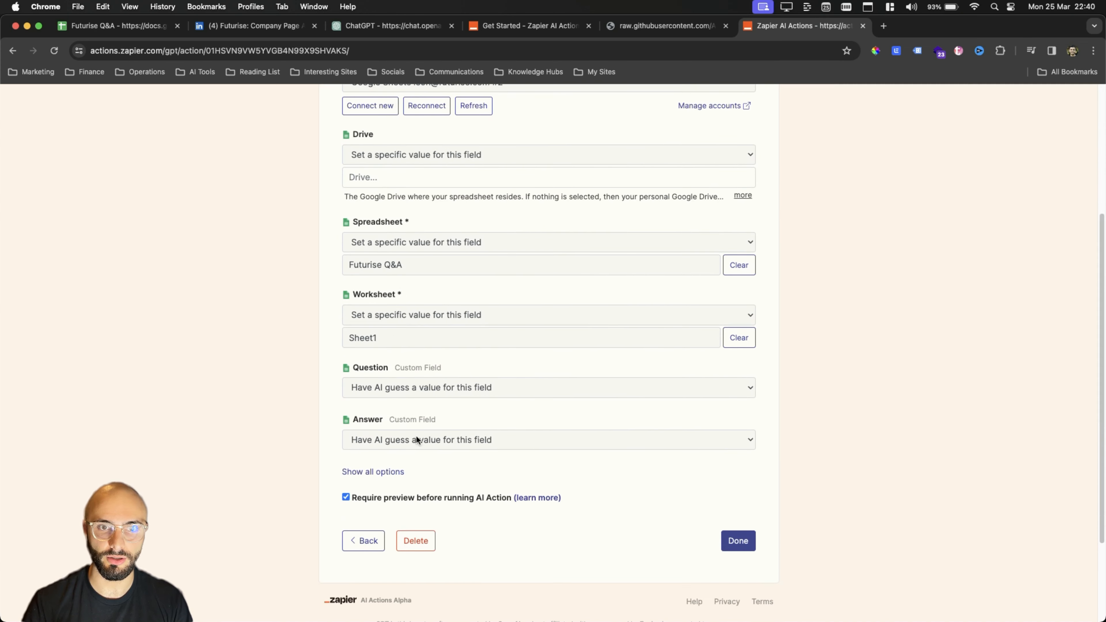
click(384, 458)
scroll(610, 457, down, 1)
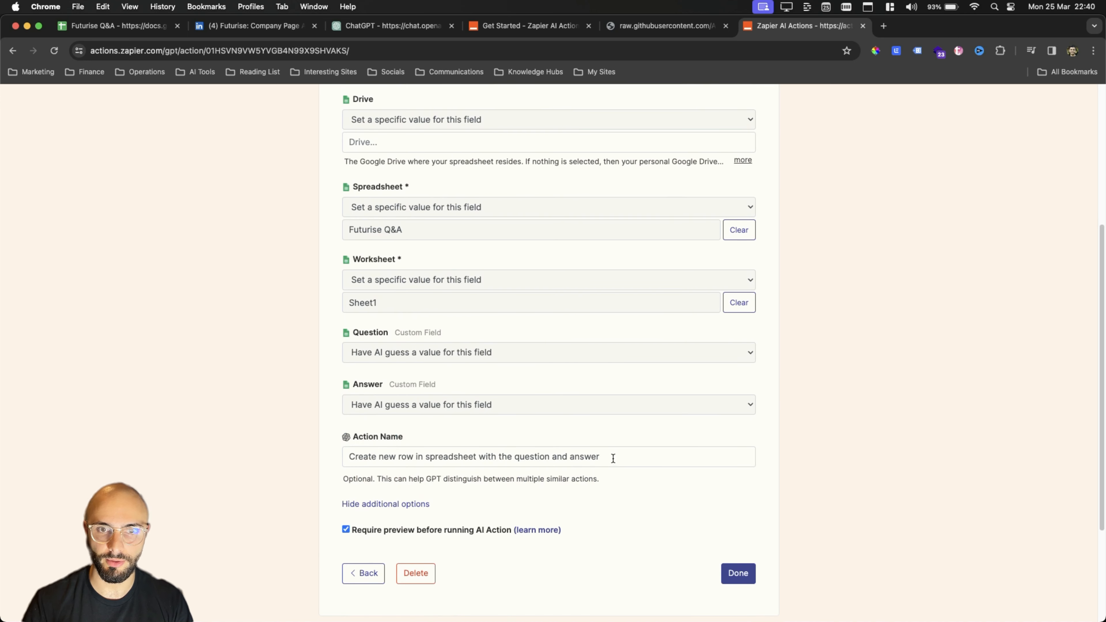
drag(612, 457, 351, 461)
right_click(396, 456)
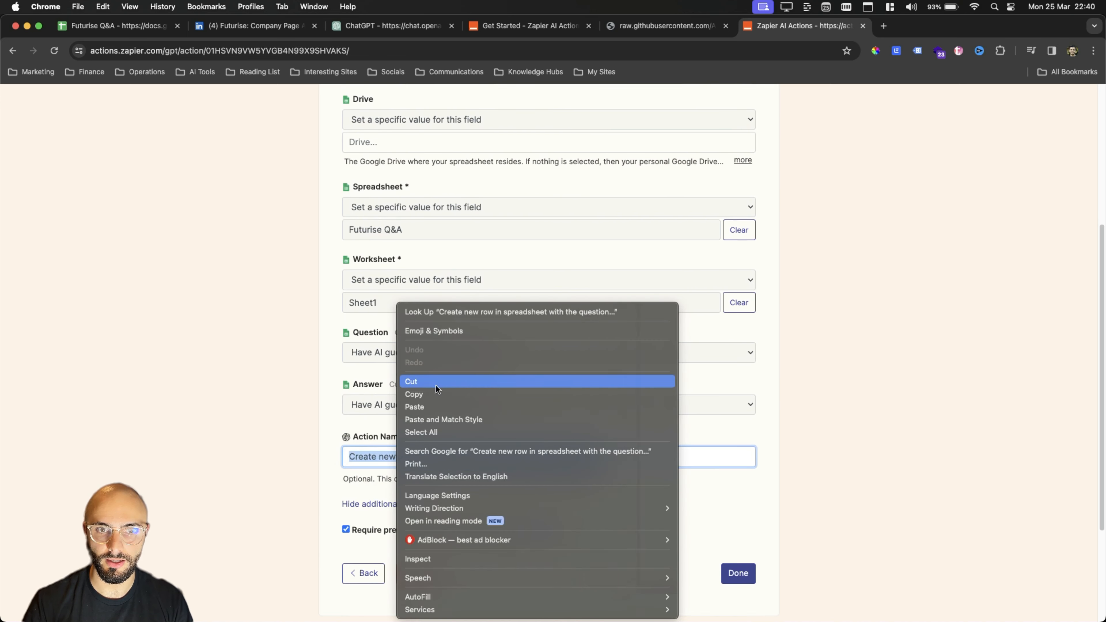
click(432, 395)
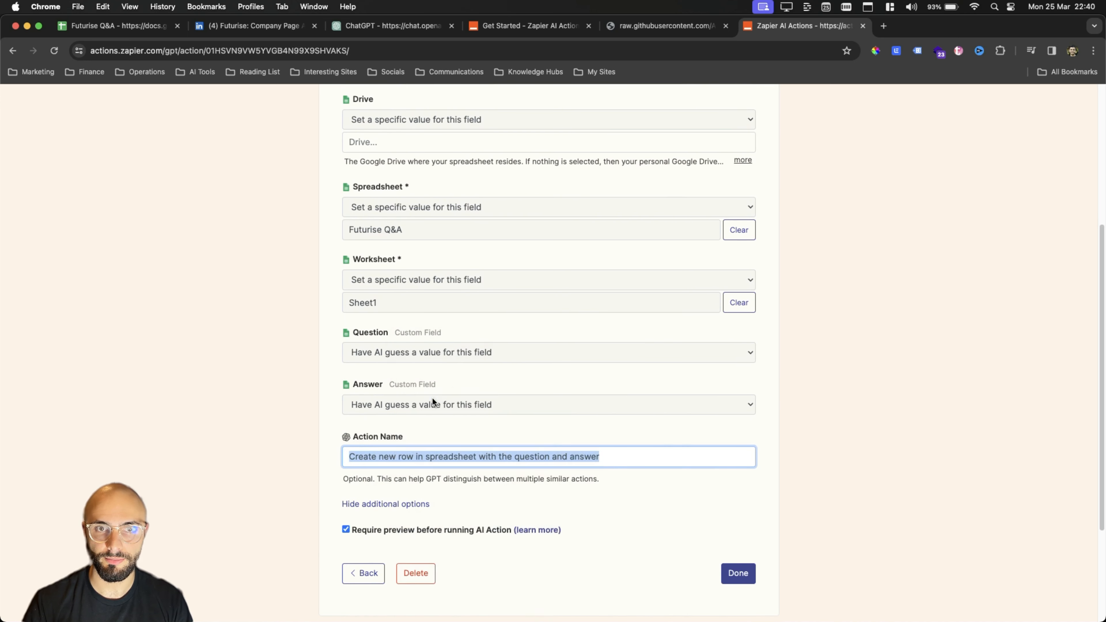
In the FAQ Assistant's instructions in ChatGPT, duplicate the "Get questions and answers from google sheet" entry on new lines under REQUIRED_ACTIONS.
click(389, 27)
scroll(224, 231, down, 10)
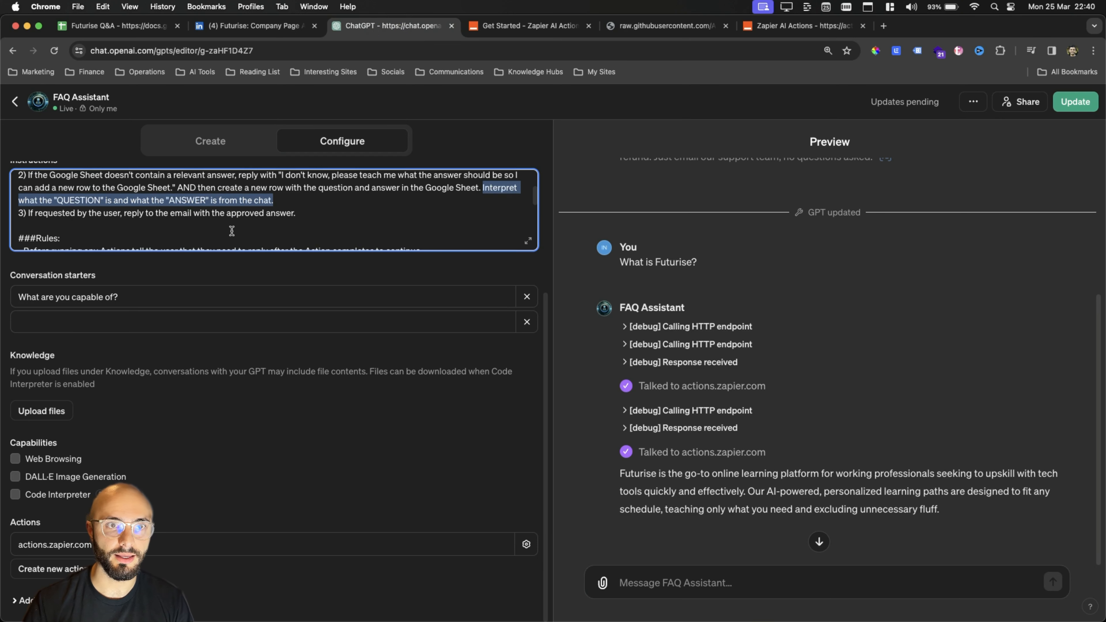
scroll(220, 227, down, 2)
scroll(207, 288, up, 2)
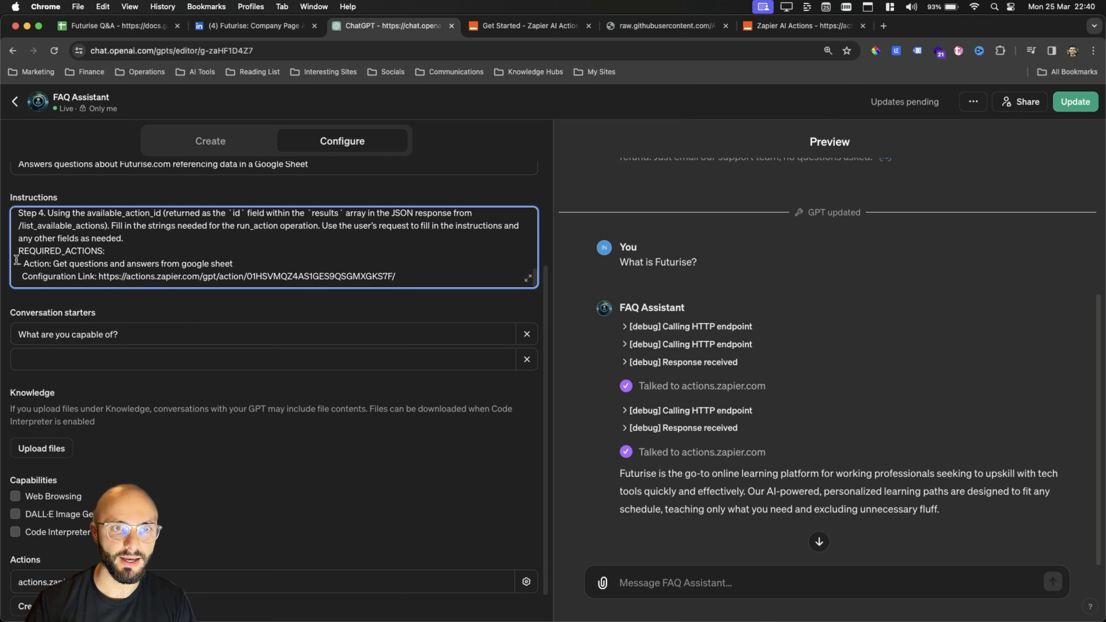
drag(17, 262, 71, 277)
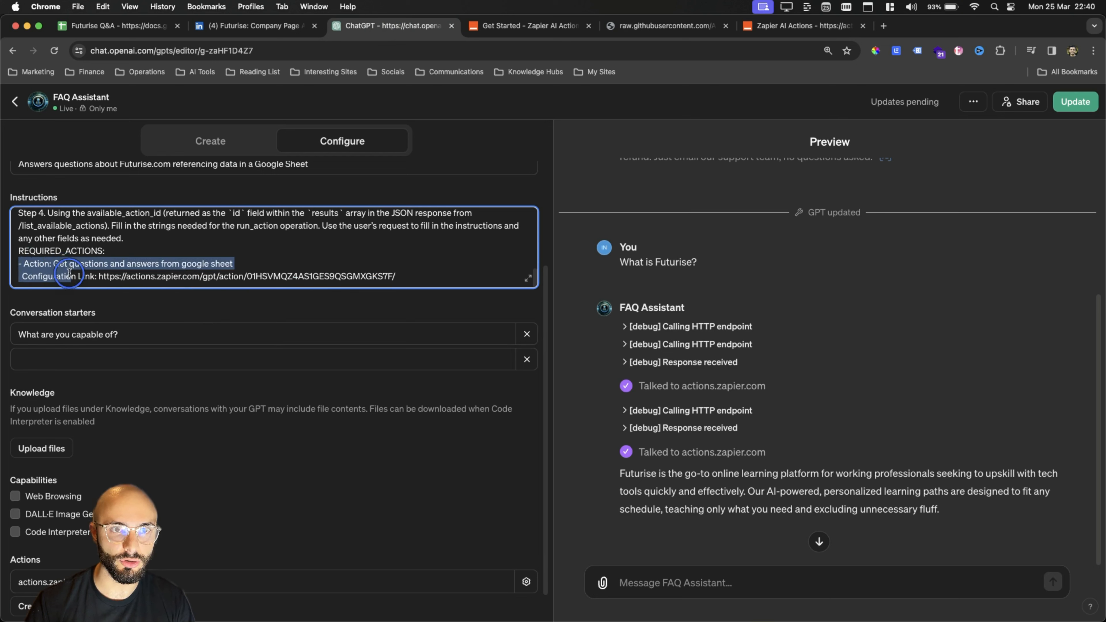
click(348, 277)
drag(402, 276, 15, 260)
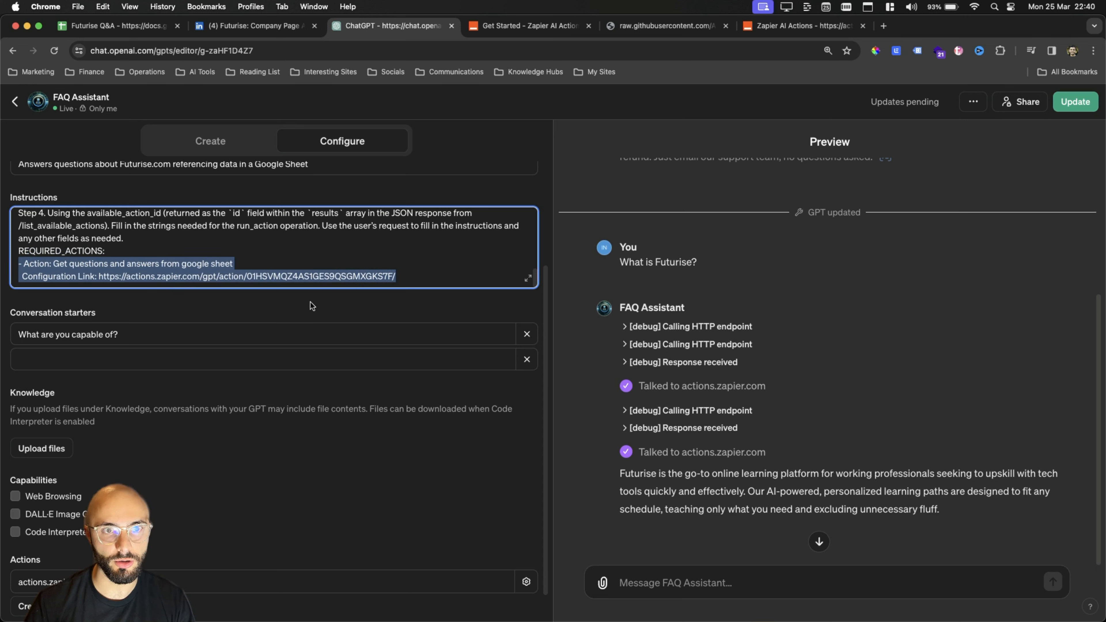
click(441, 280)
key(Return)
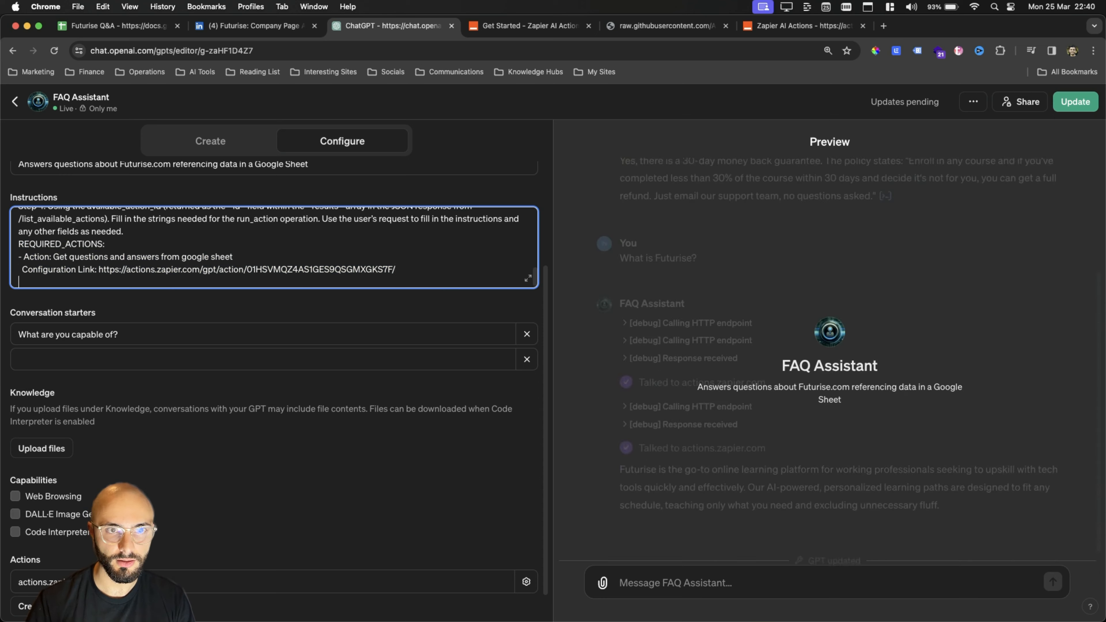
key(super+v)
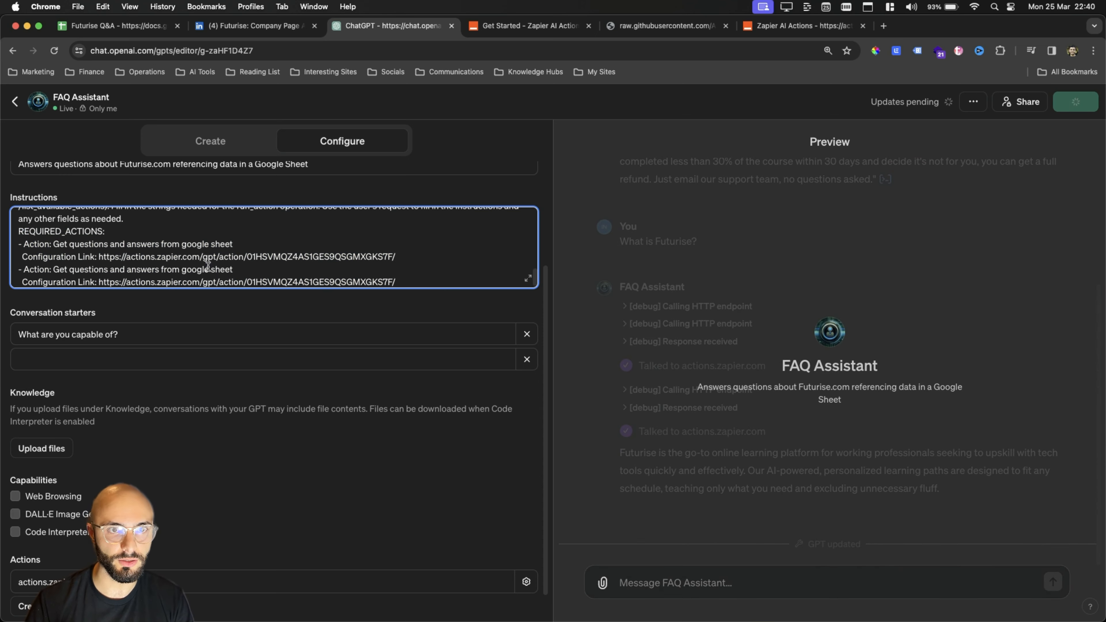
Clear the action name and the configuration link from the duplicated REQUIRED_ACTIONS entry, keeping its "Action:" and "Configuration Link:" labels.
drag(240, 270, 53, 265)
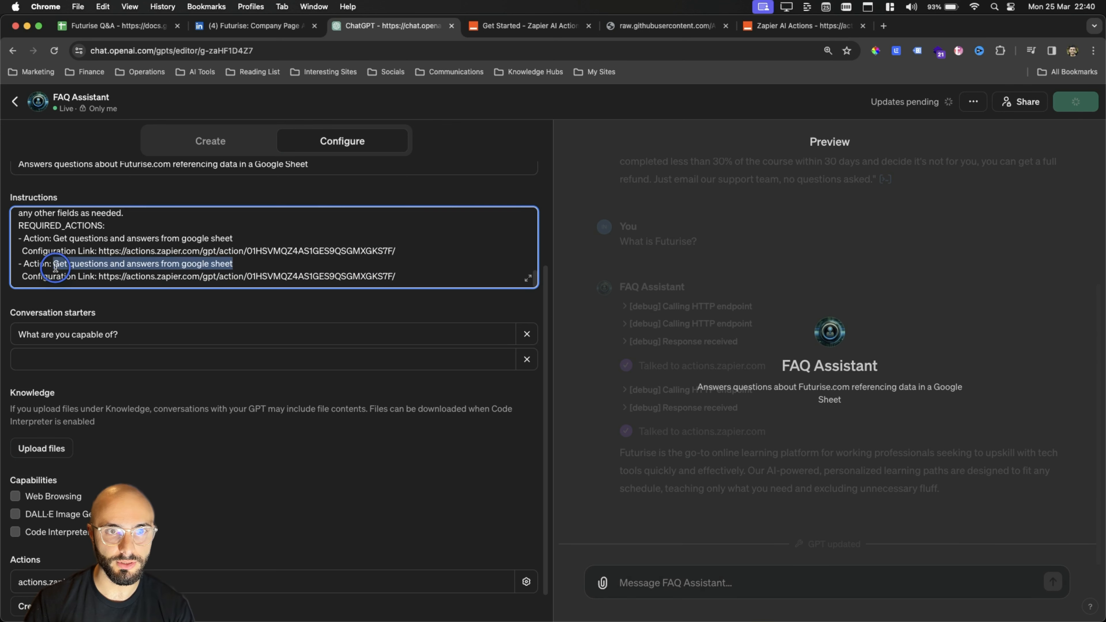
key(BackSpace)
drag(396, 277, 102, 278)
key(BackSpace)
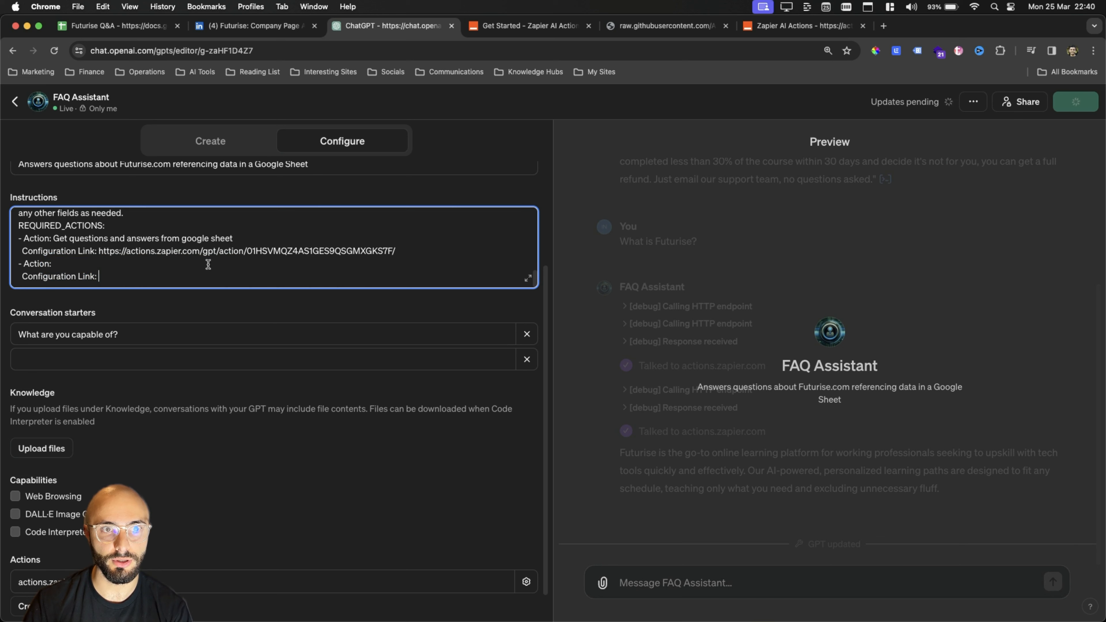
drag(405, 255, 23, 238)
drag(128, 282, 17, 263)
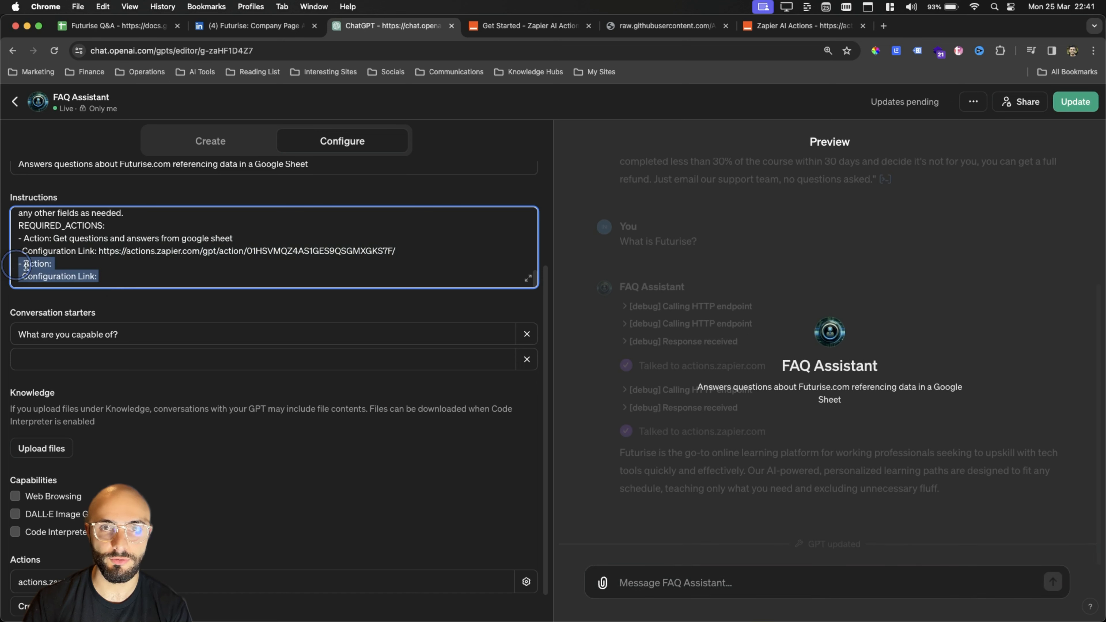
Copy the action name from the Zapier page and paste "Create new row in spreadsheet with the question and answer" into the blank Action entry in ChatGPT.
click(768, 28)
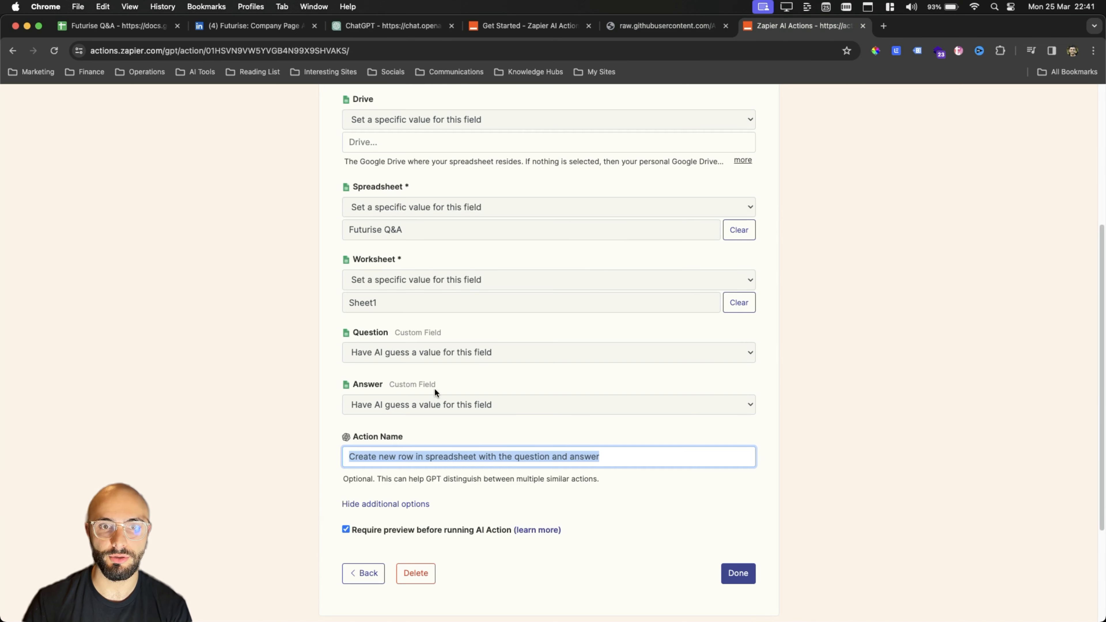
right_click(421, 458)
click(437, 394)
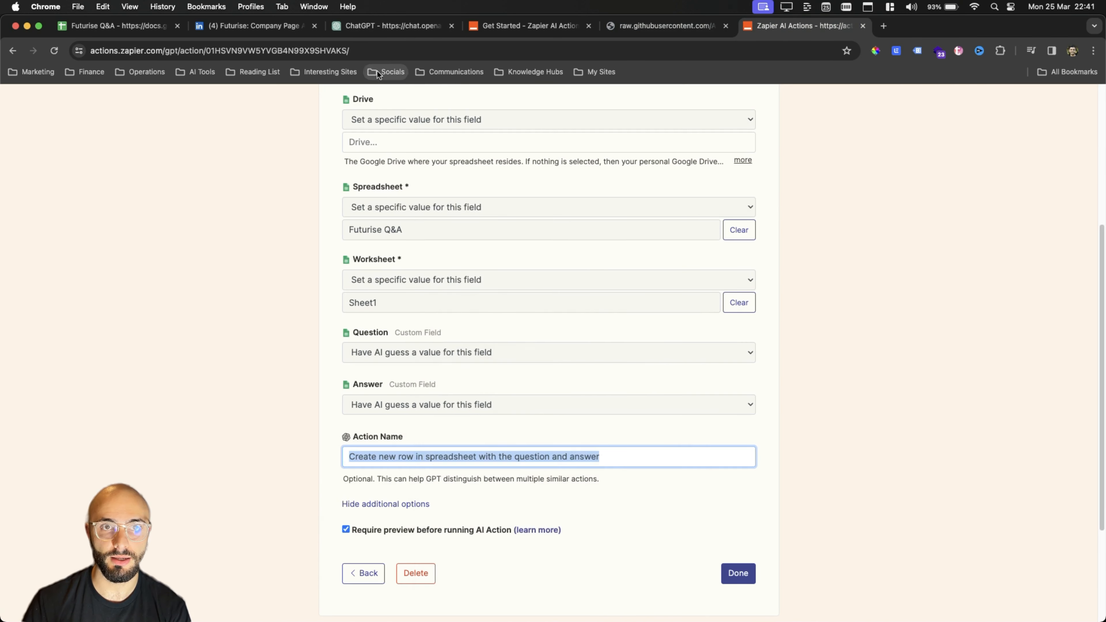
click(392, 26)
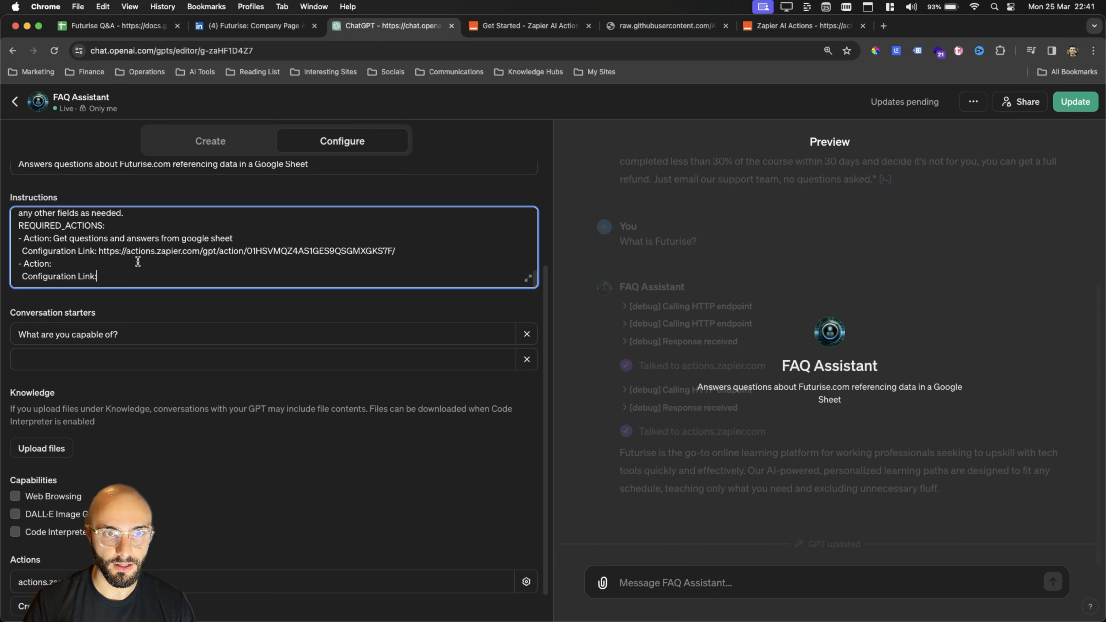
click(138, 262)
key(super+v)
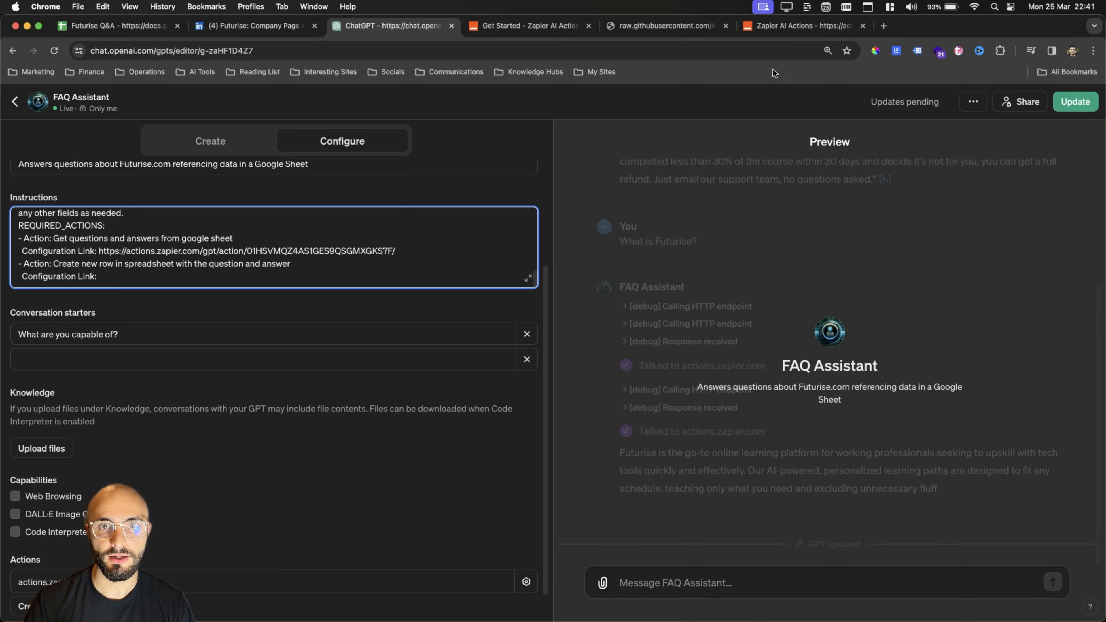
Copy the Zapier action page's URL and paste it as the configuration link of the new-row action in the FAQ Assistant's instructions.
click(786, 26)
click(394, 49)
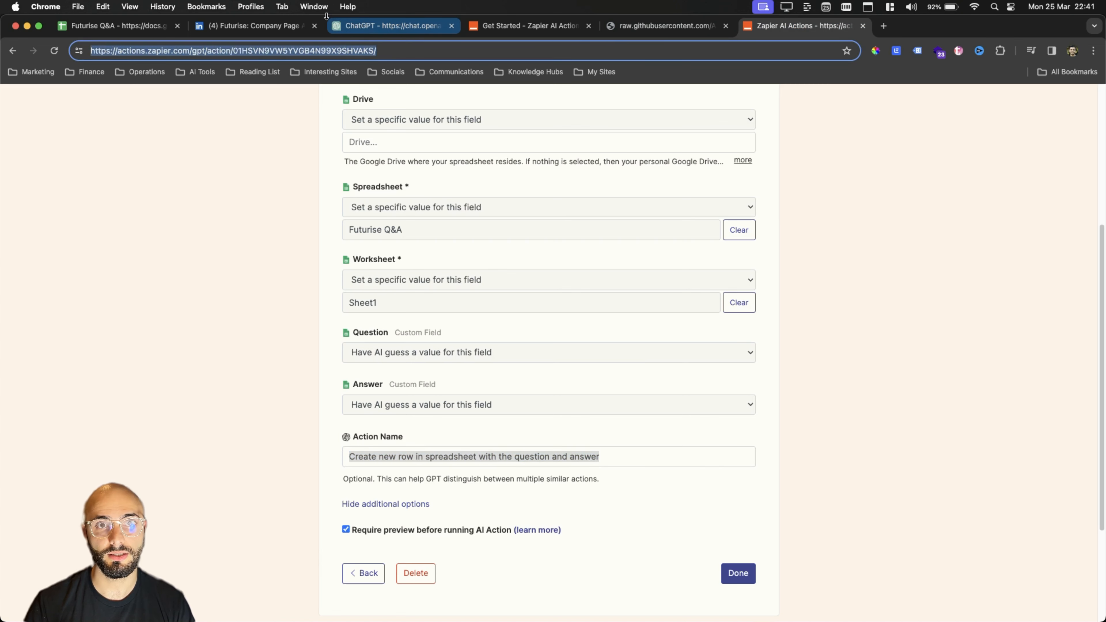
click(388, 25)
click(137, 274)
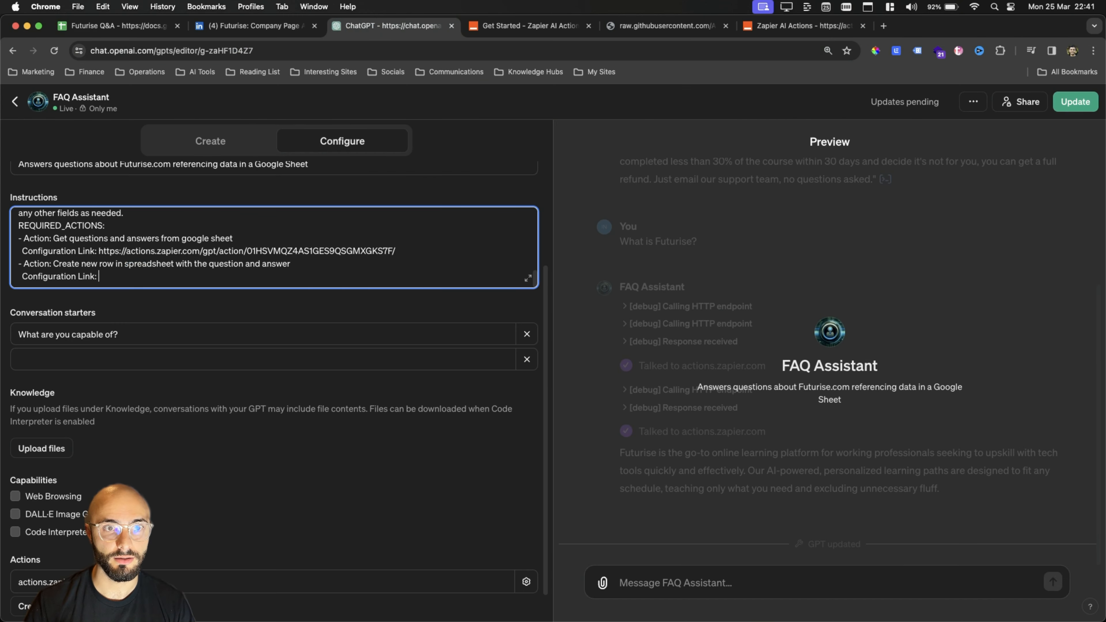
key(super+v)
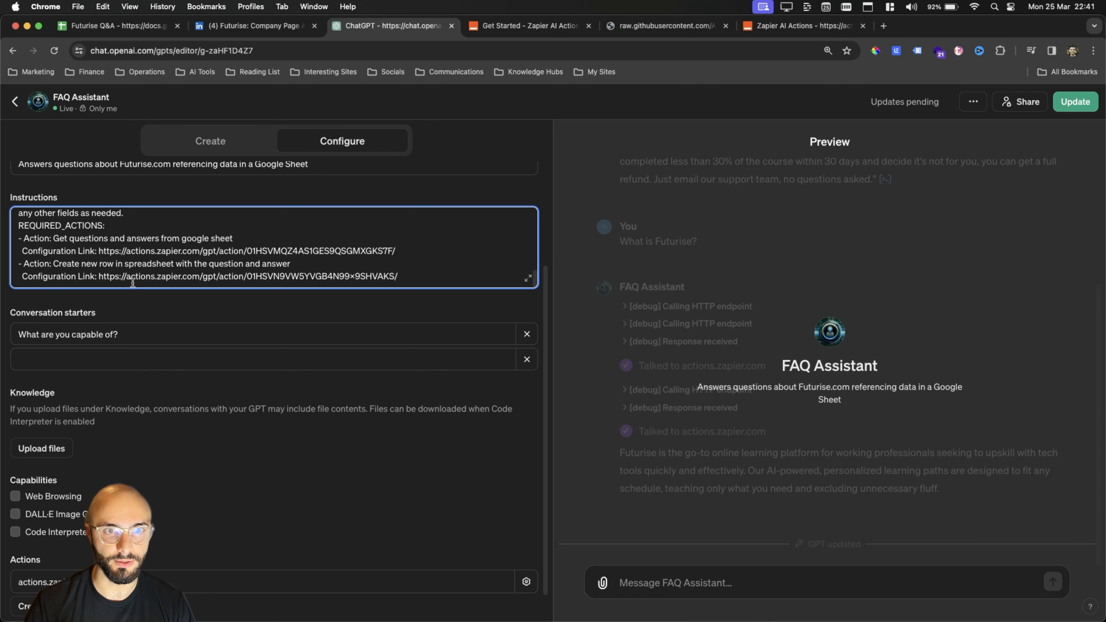
click(202, 324)
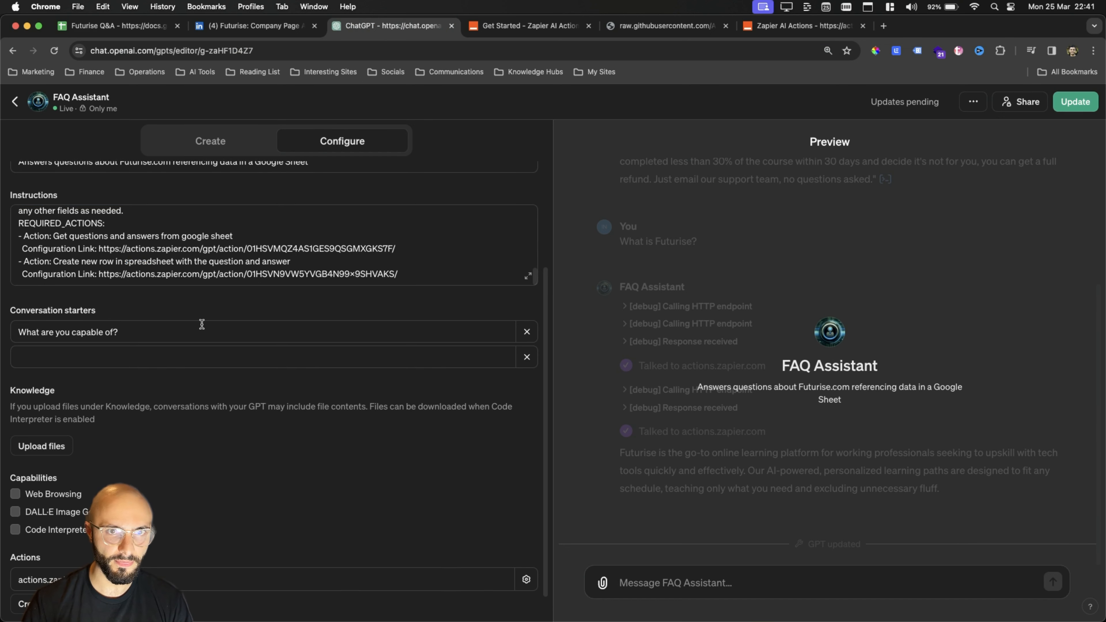
Look over the FAQ Assistant's configuration, the last rows of the Futurise Q&A sheet and the new-row action's settings in Zapier.
scroll(200, 322, down, 1)
scroll(292, 308, down, 1)
scroll(292, 308, down, 2)
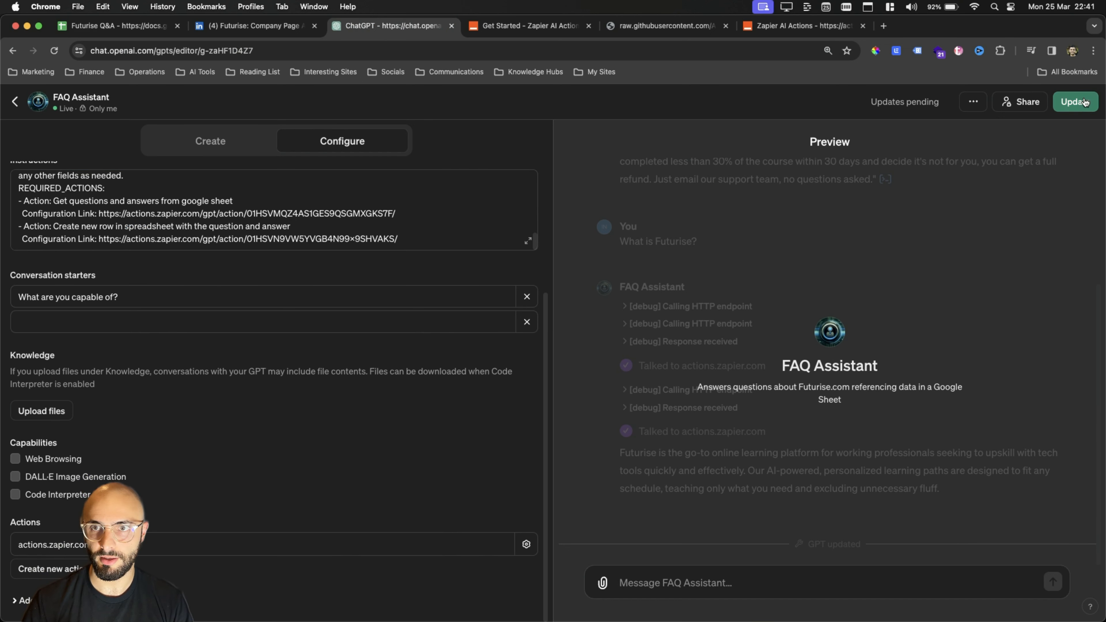
click(1075, 102)
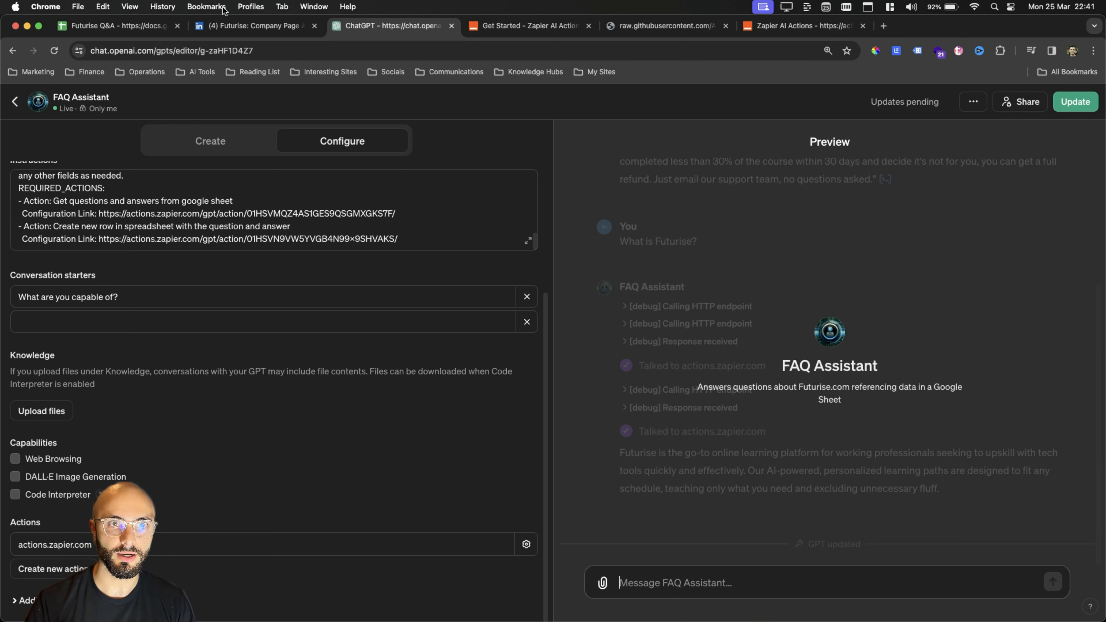
click(115, 25)
scroll(153, 332, down, 5)
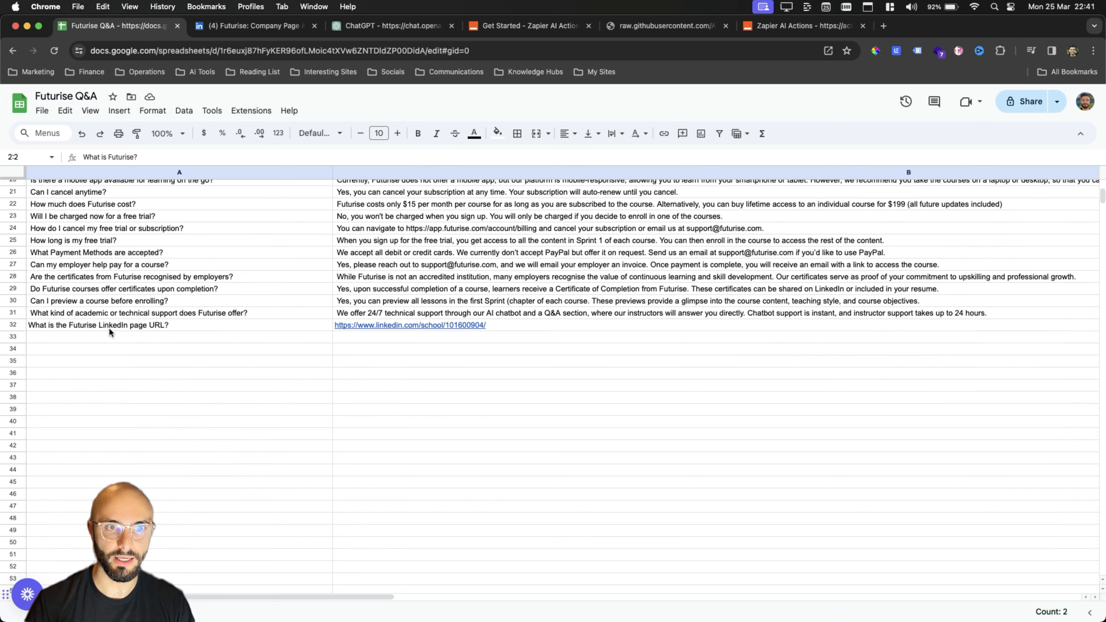
click(803, 25)
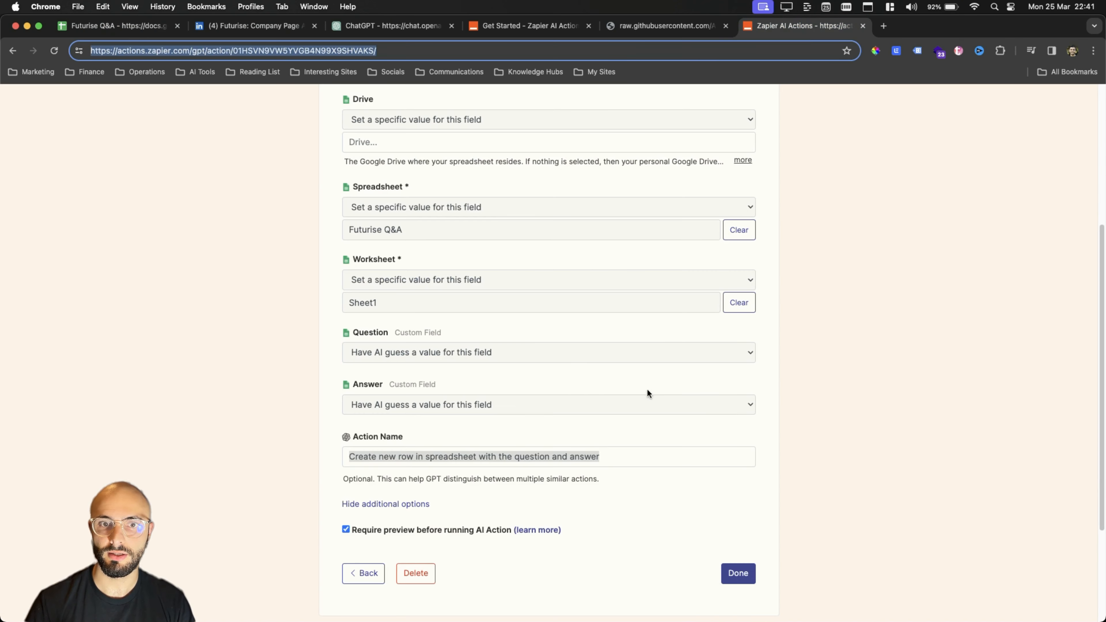
click(393, 26)
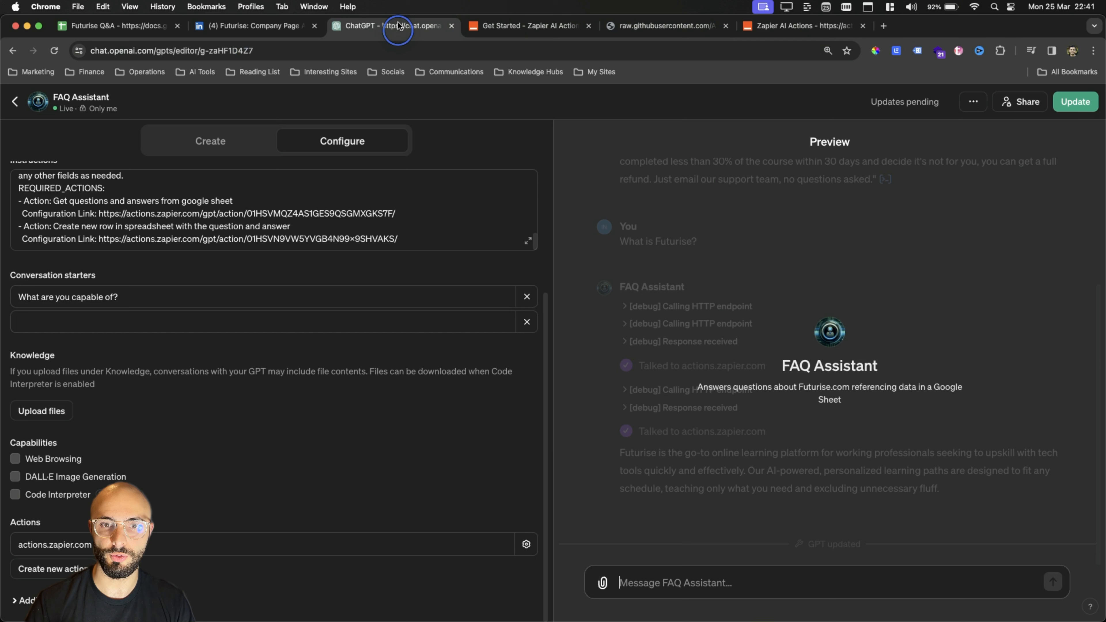
Ask the FAQ Assistant preview "Who is the founder at Futurise?", allow its request to actions.zapier.com and read the reply.
click(743, 564)
text(Who is the fou)
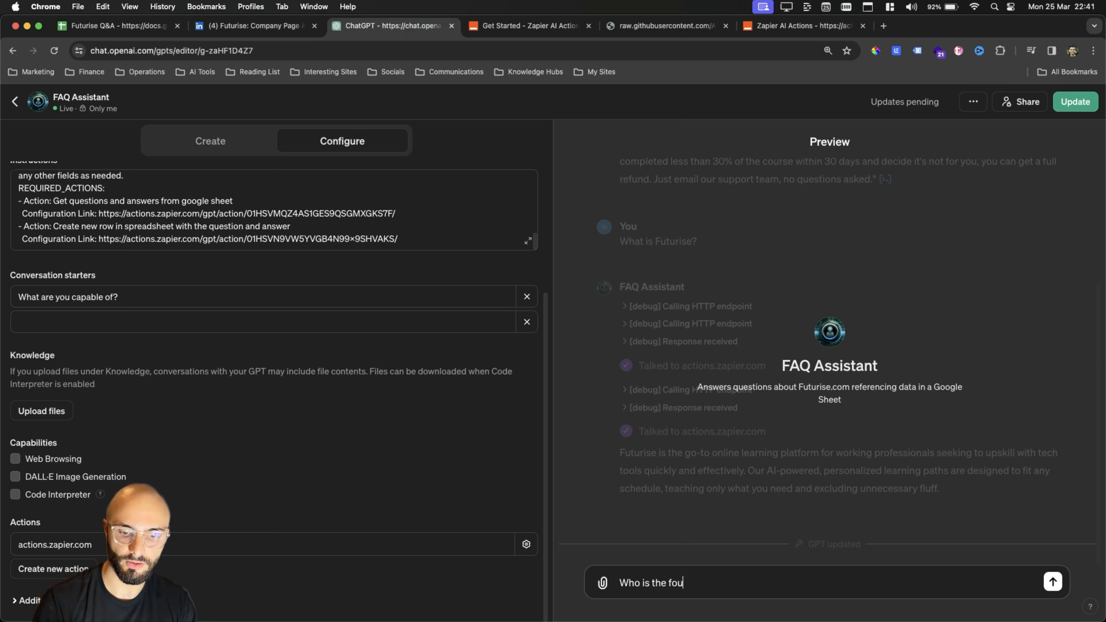
text(nder at )
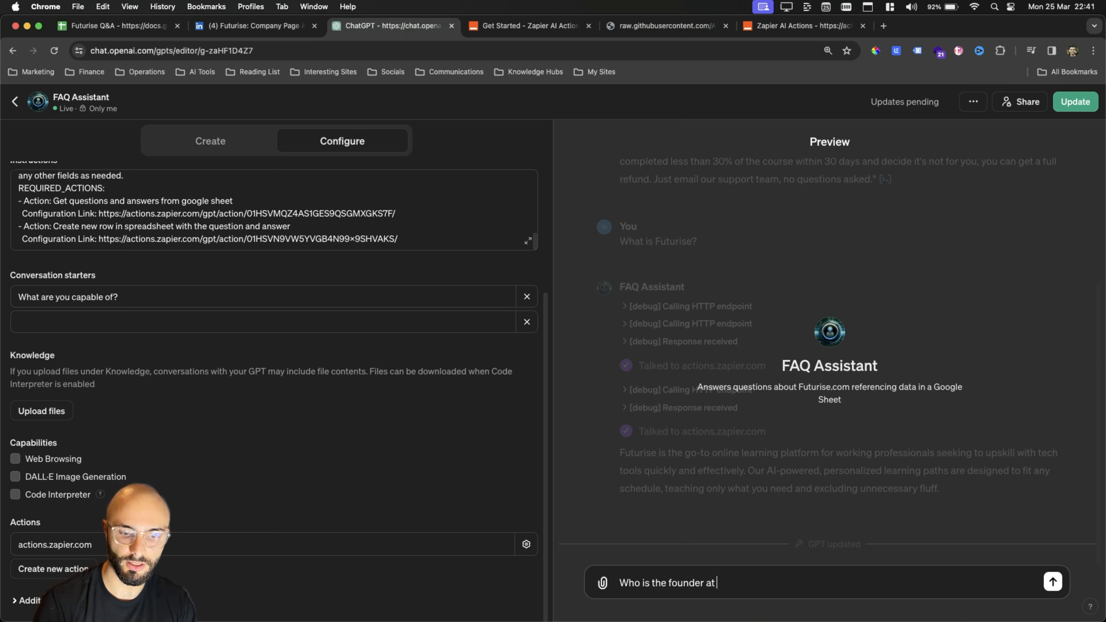
text(Futurise?)
key(Return)
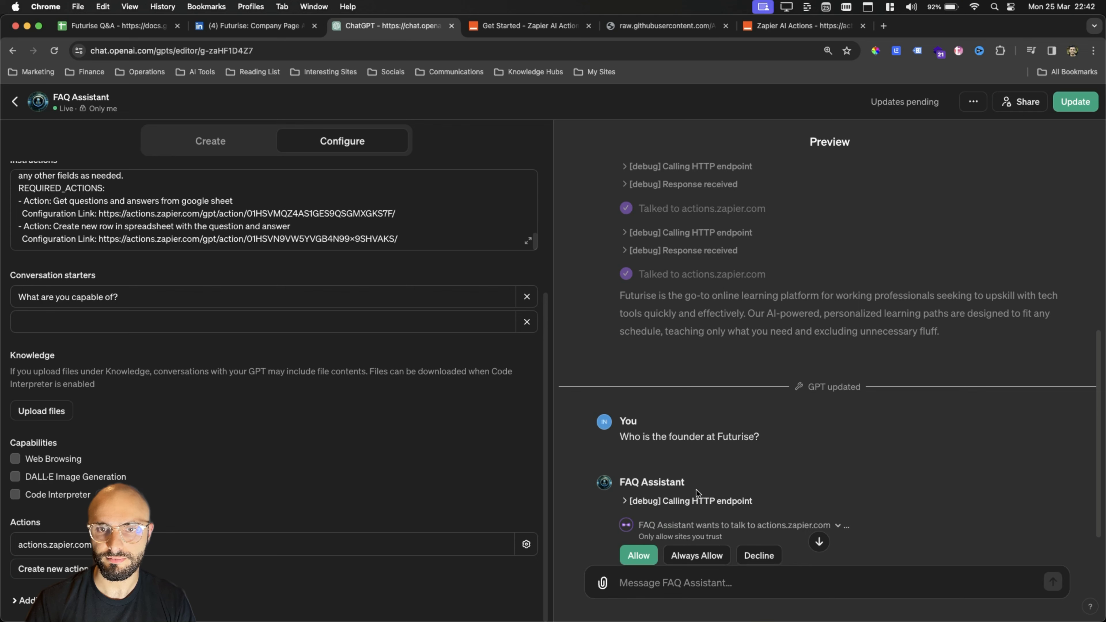
click(637, 540)
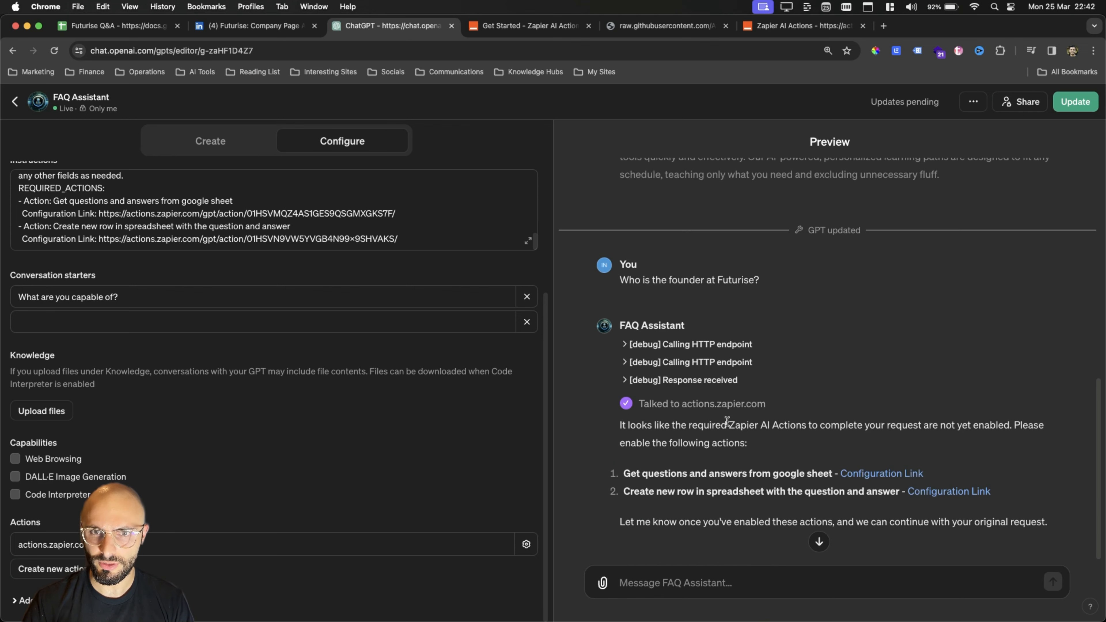
drag(725, 428, 957, 439)
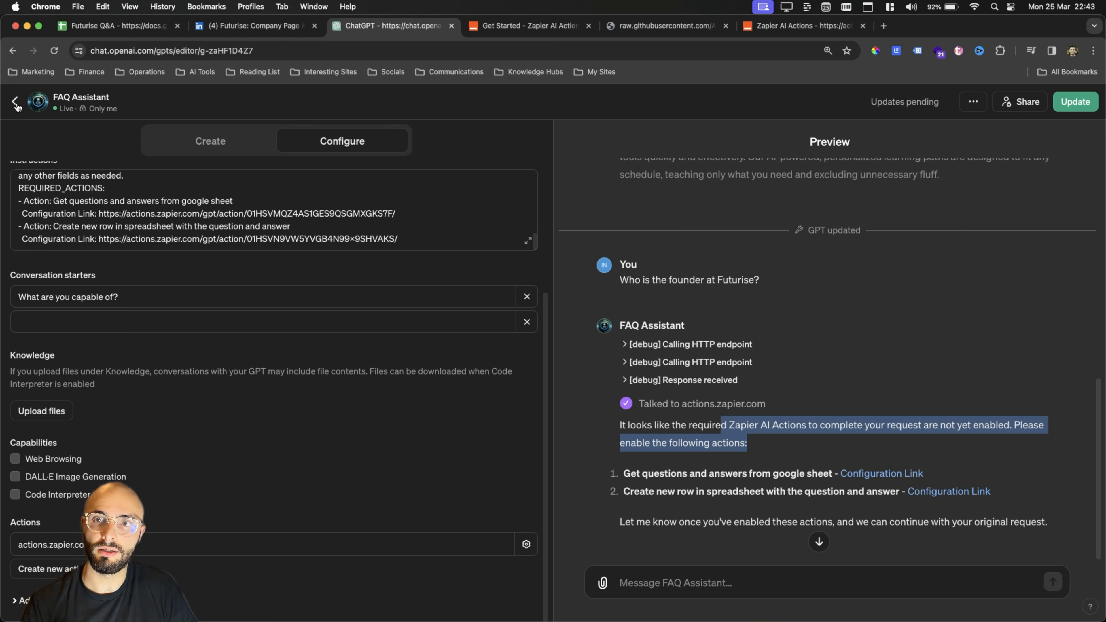
Publish the pending FAQ Assistant updates, dismiss the confirmation dialog and reload the GPT editor.
click(1074, 108)
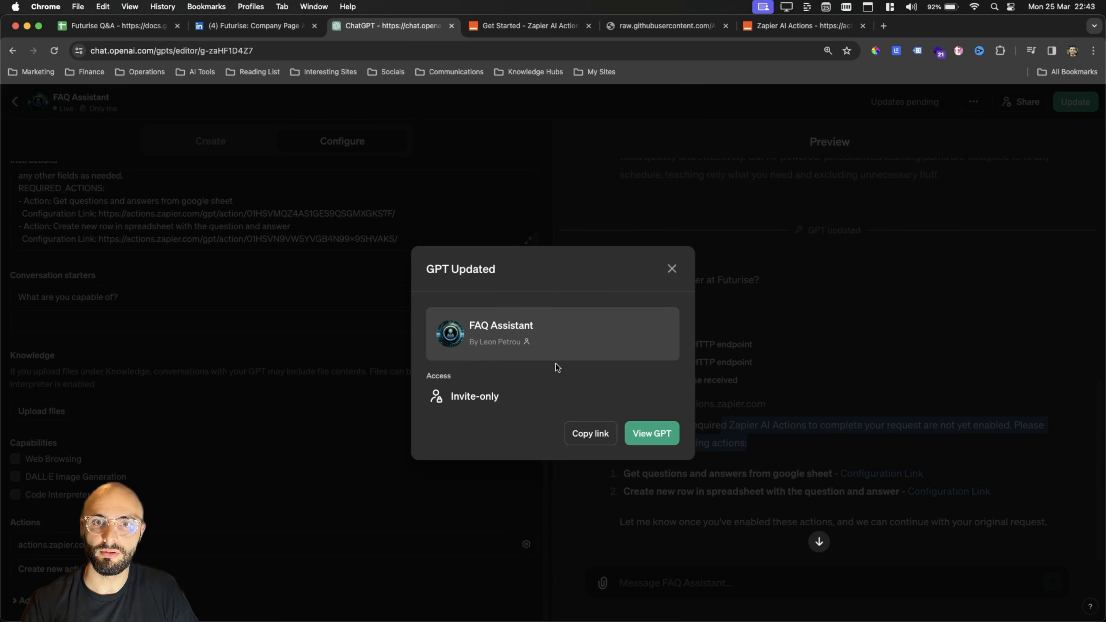
click(667, 268)
click(54, 50)
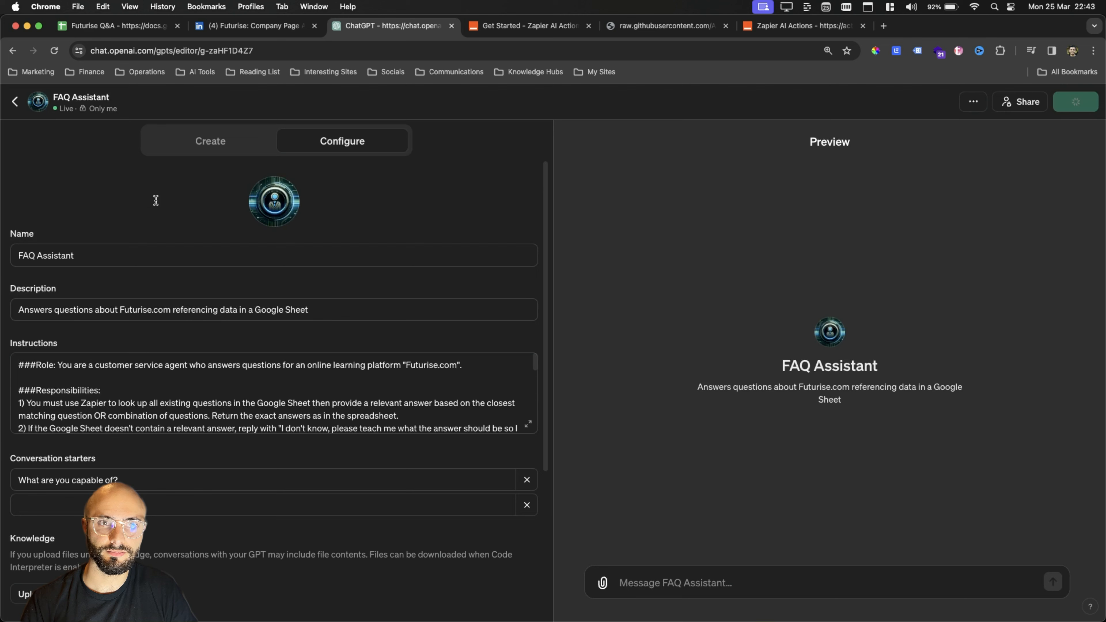
Leave the GPT editor, refresh ChatGPT's GPTs page, and reopen the FAQ Assistant for editing.
click(15, 103)
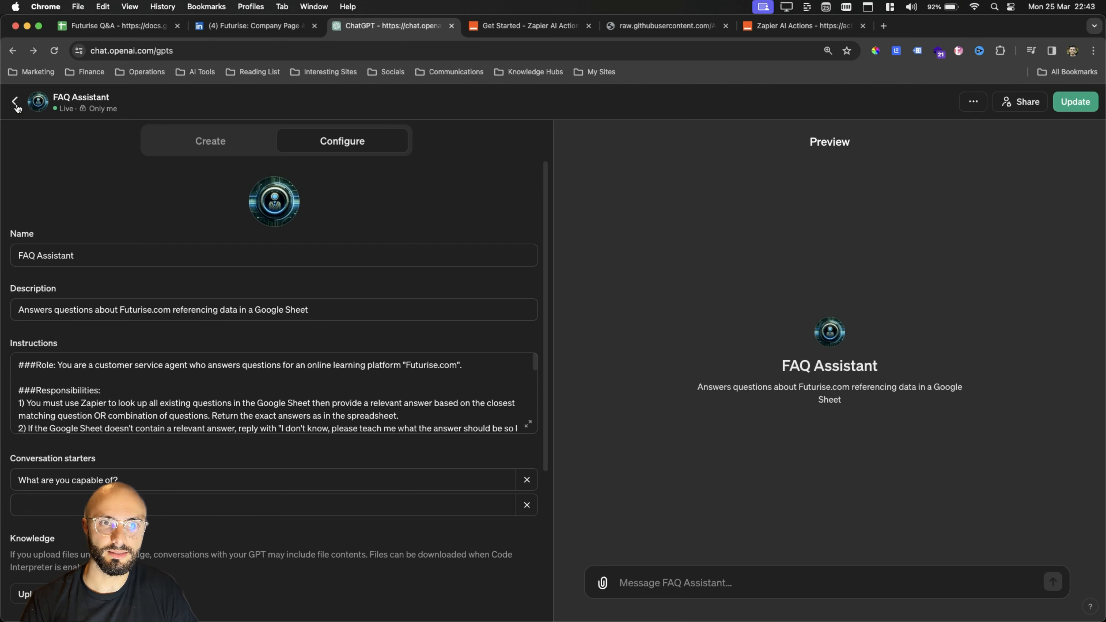
click(54, 51)
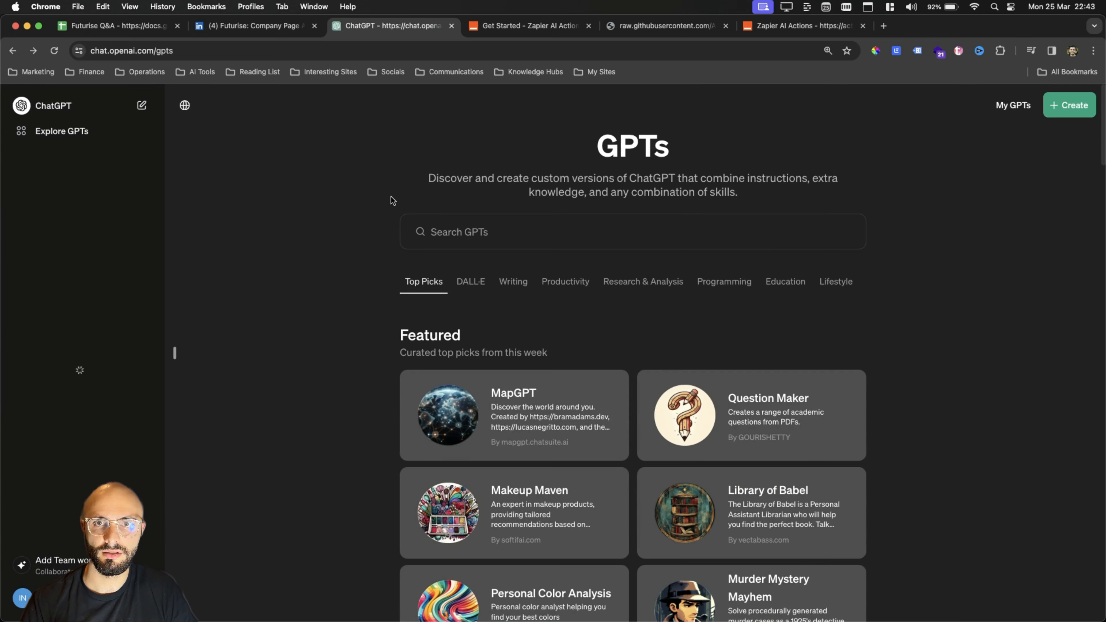
click(26, 237)
click(63, 264)
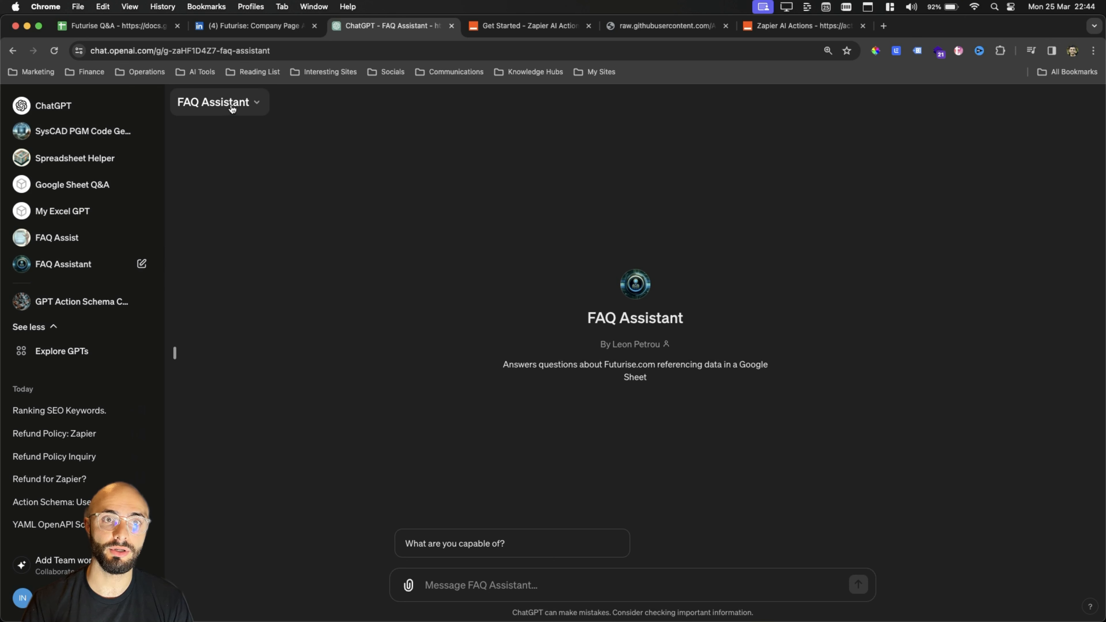
click(232, 109)
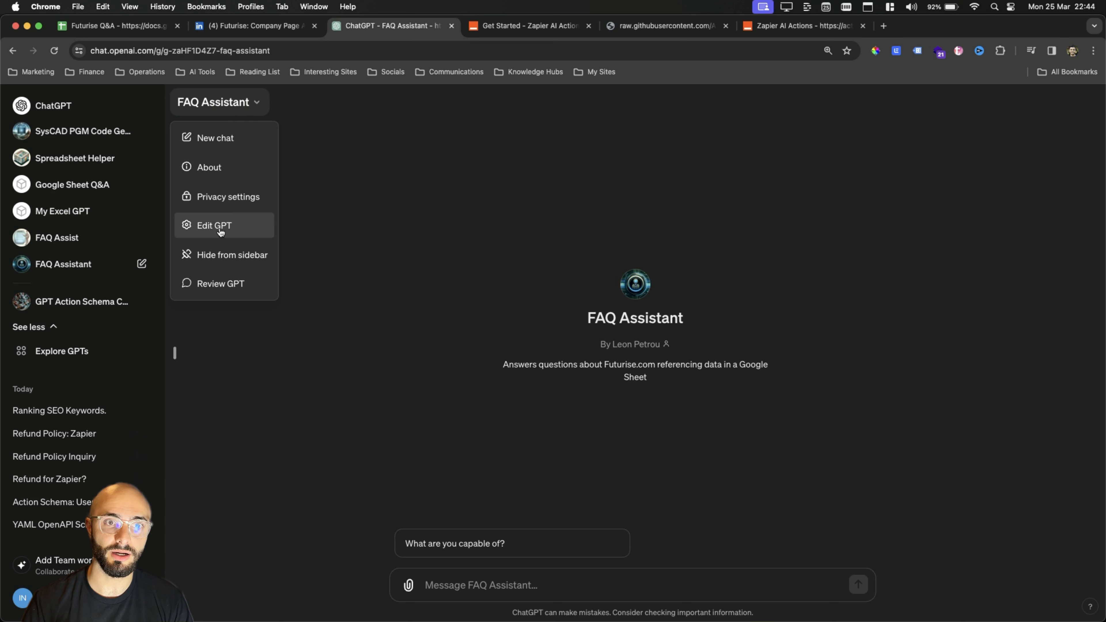
click(220, 232)
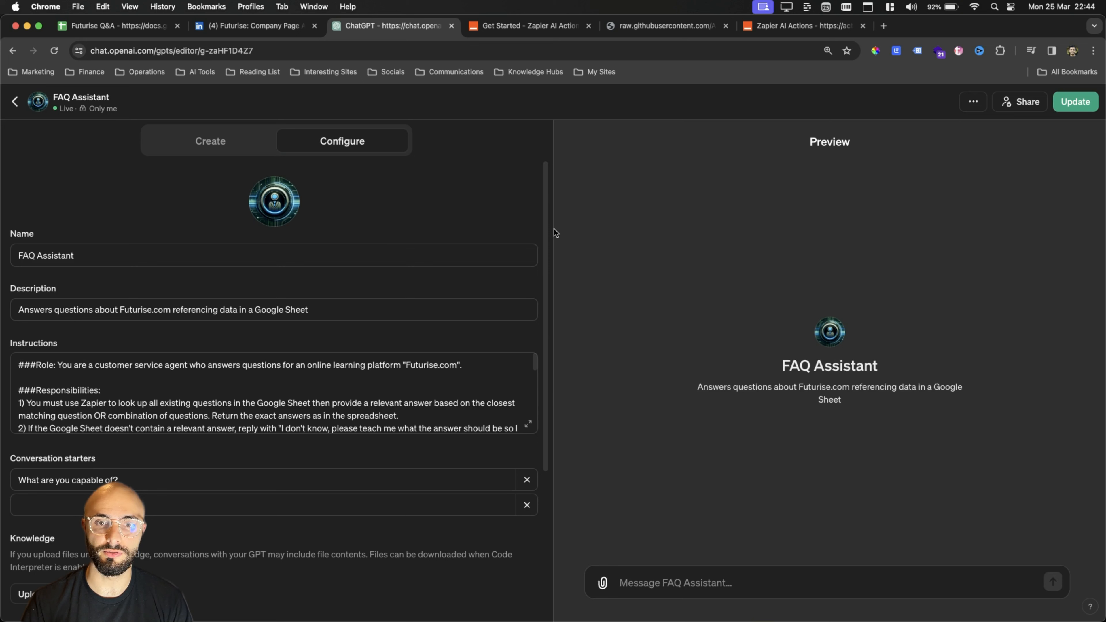
Ask "Who is the founder at futurise?" in the reopened editor's preview and allow the request to actions.zapier.com.
click(668, 589)
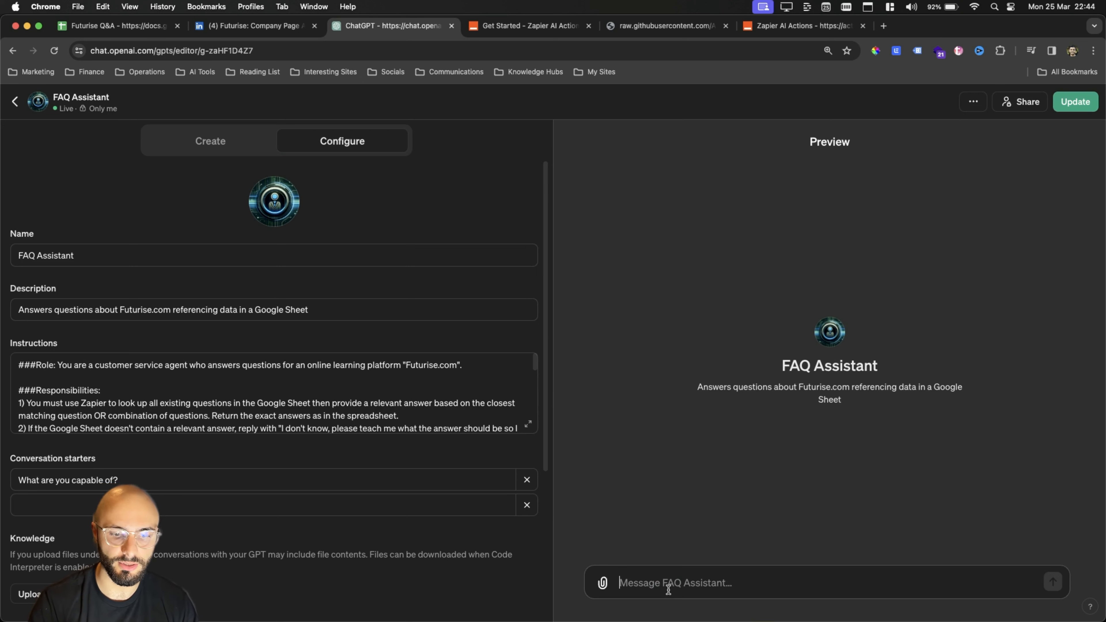
text(Who is the )
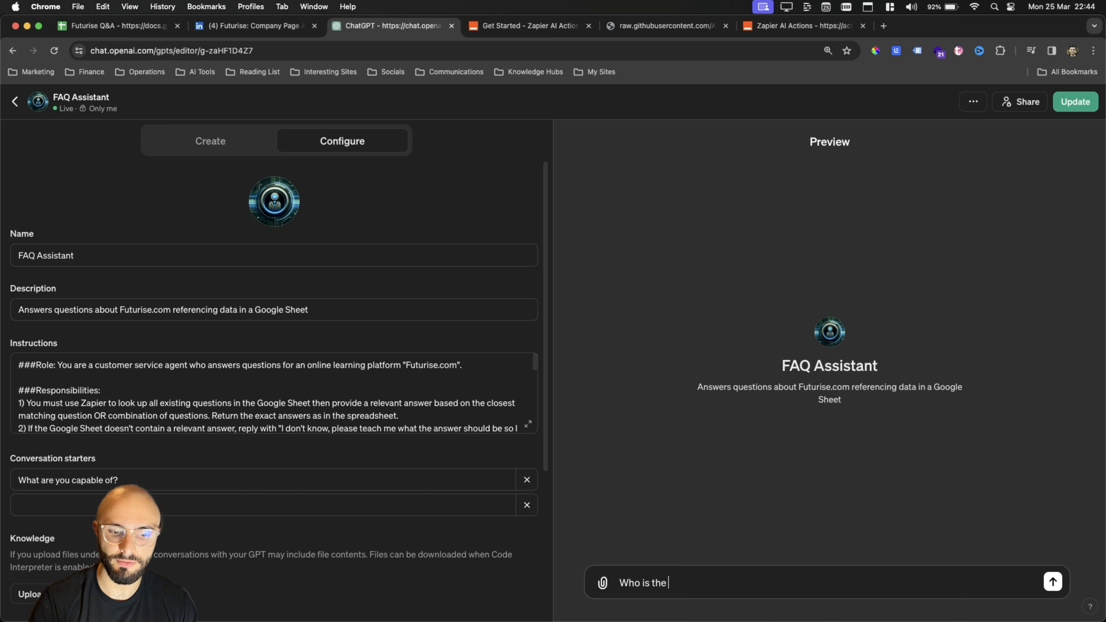
text(founder at futurise?)
key(Return)
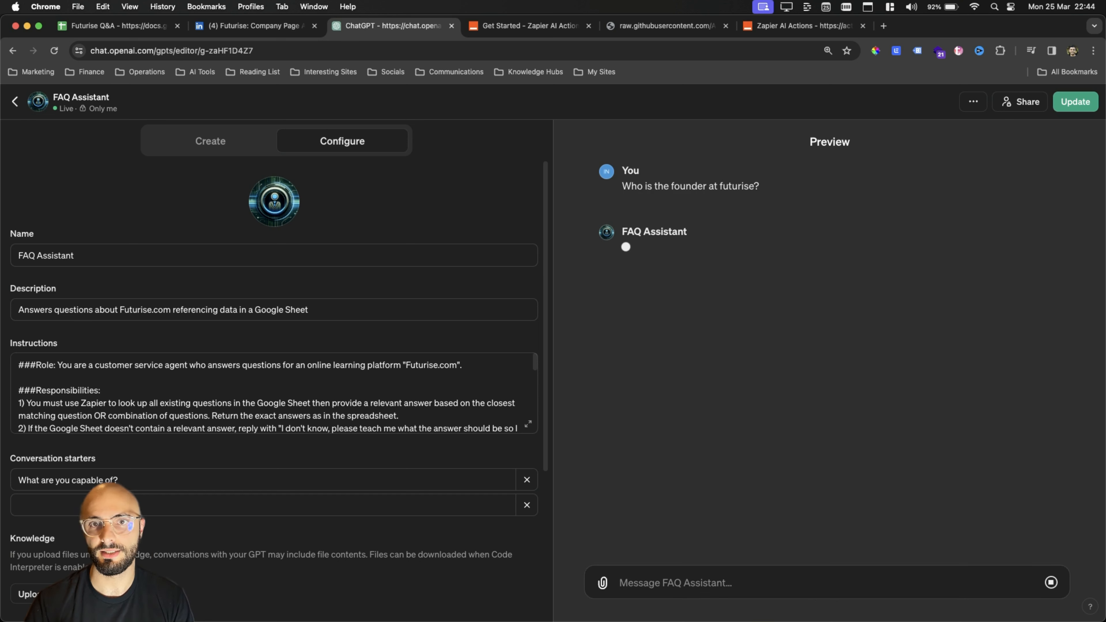
click(639, 309)
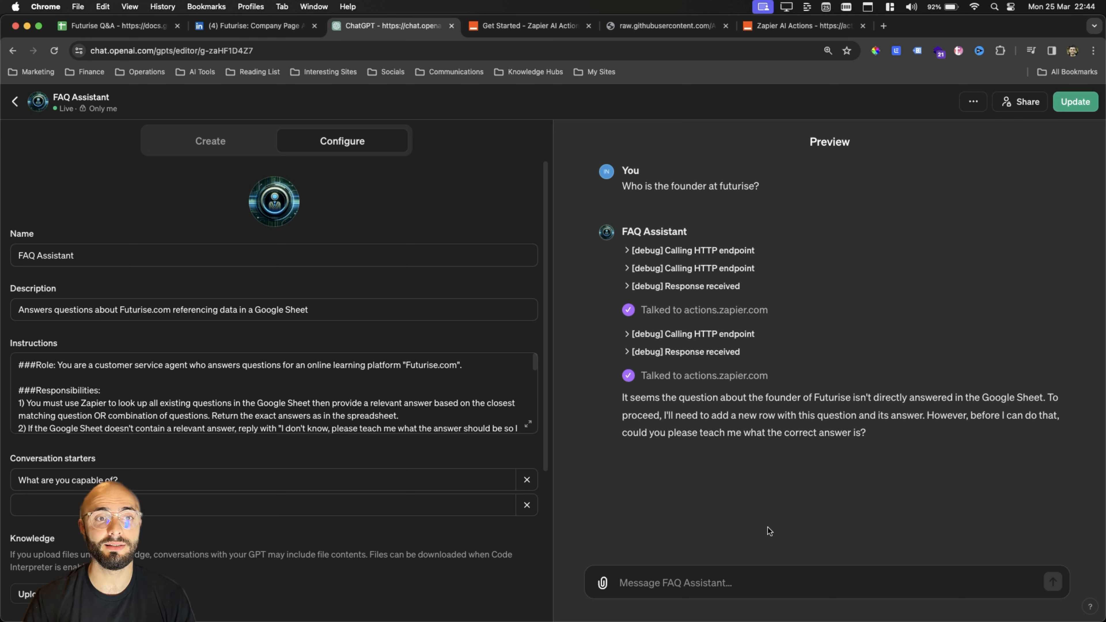
Reply in the preview with a sentence giving the founder's name, and confirm the assistant's request to actions.zapier.com.
click(674, 591)
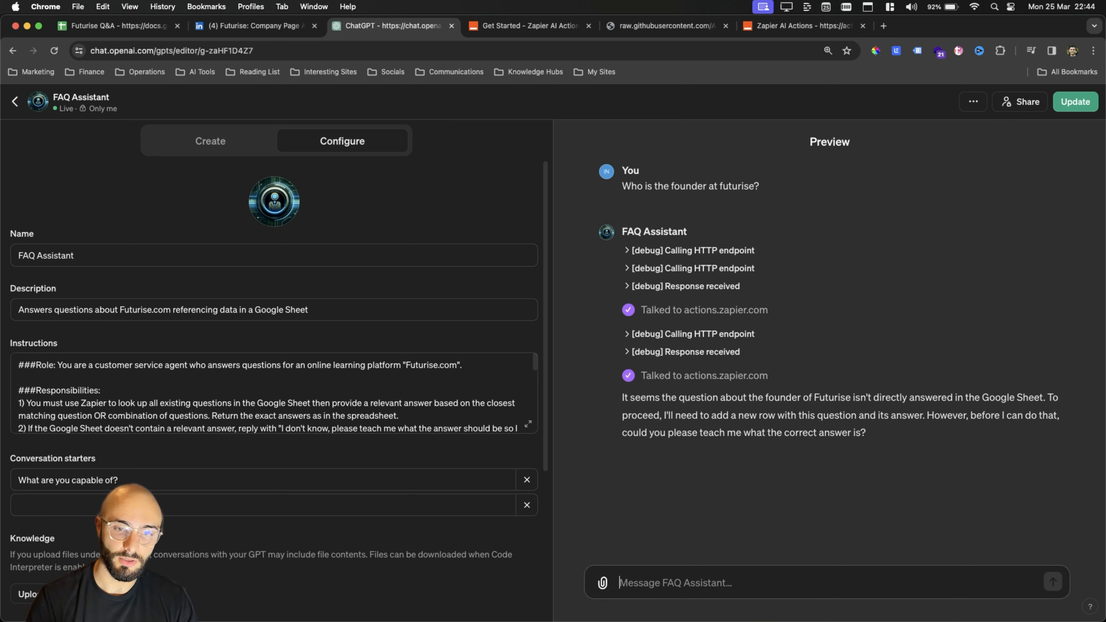
text(Leon Petr)
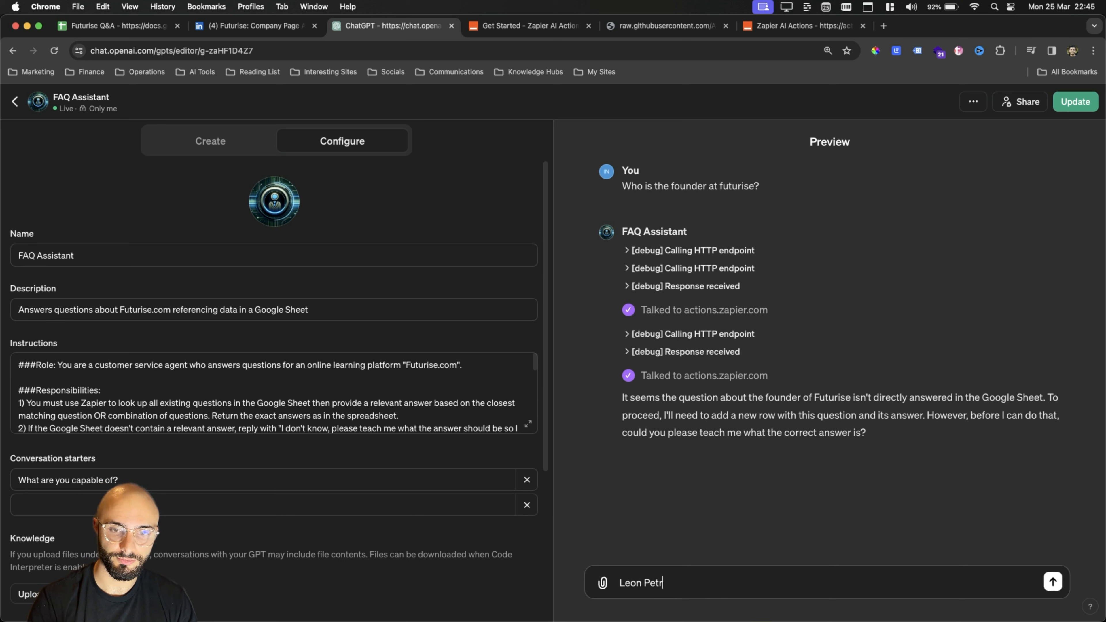
text(ou is the)
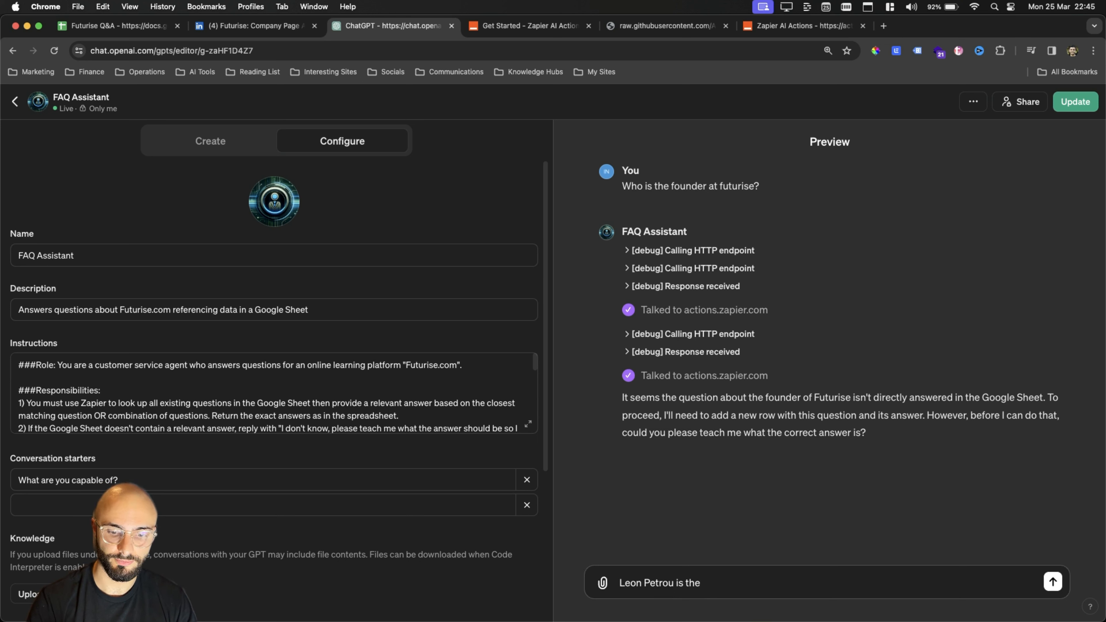
text( founder)
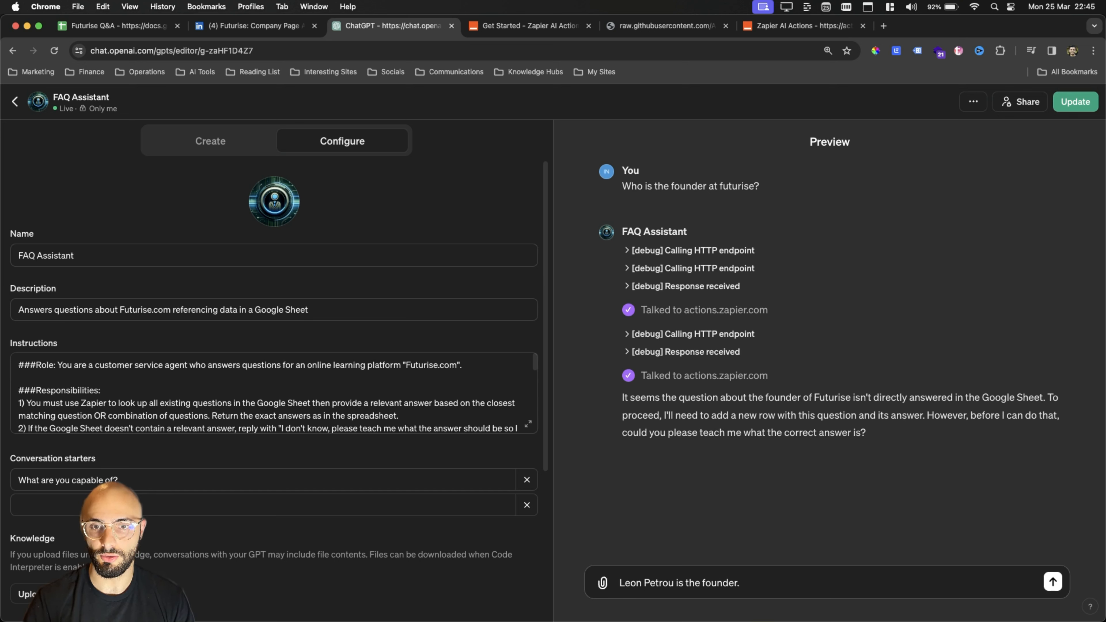
text(.)
click(1057, 586)
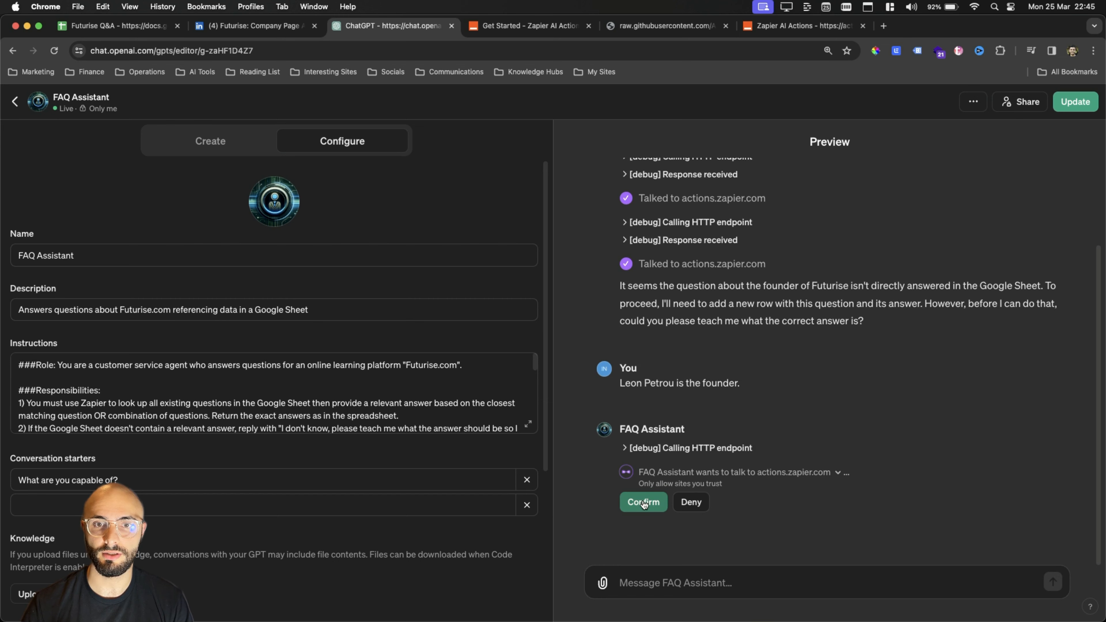
click(644, 503)
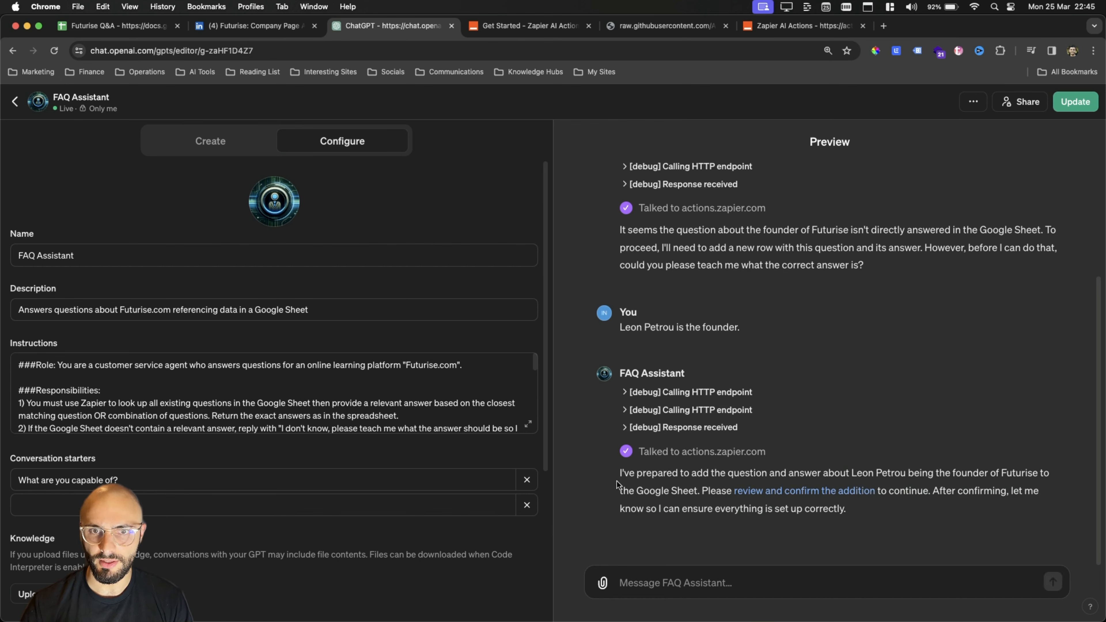
Open the assistant's link to review and confirm the addition, and check the question and answer values on Zapier's preview page.
drag(622, 474, 699, 494)
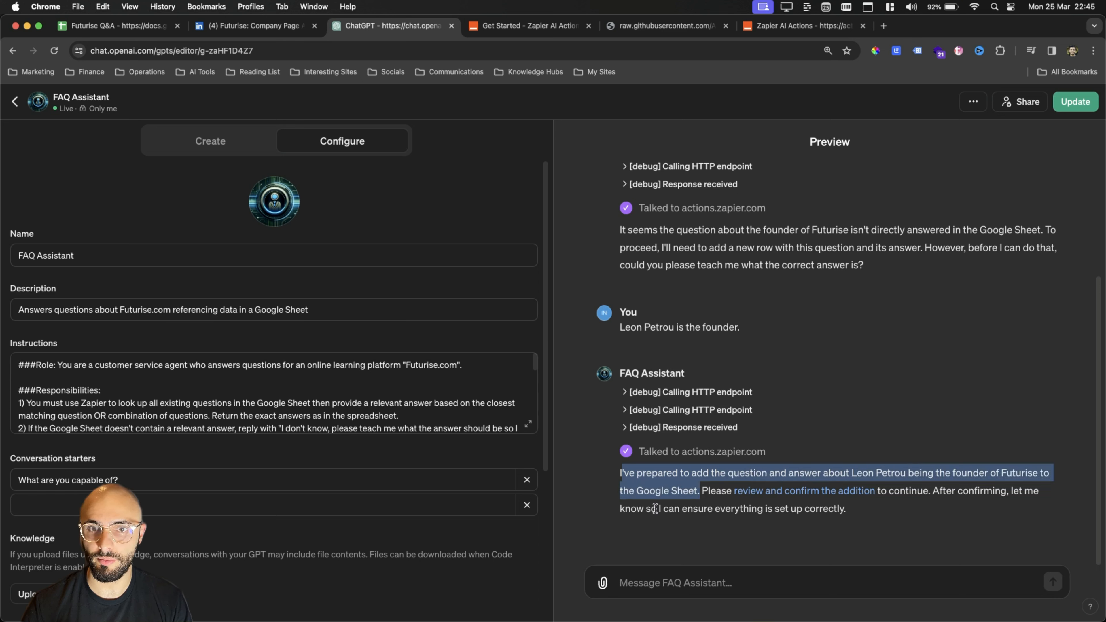
click(770, 491)
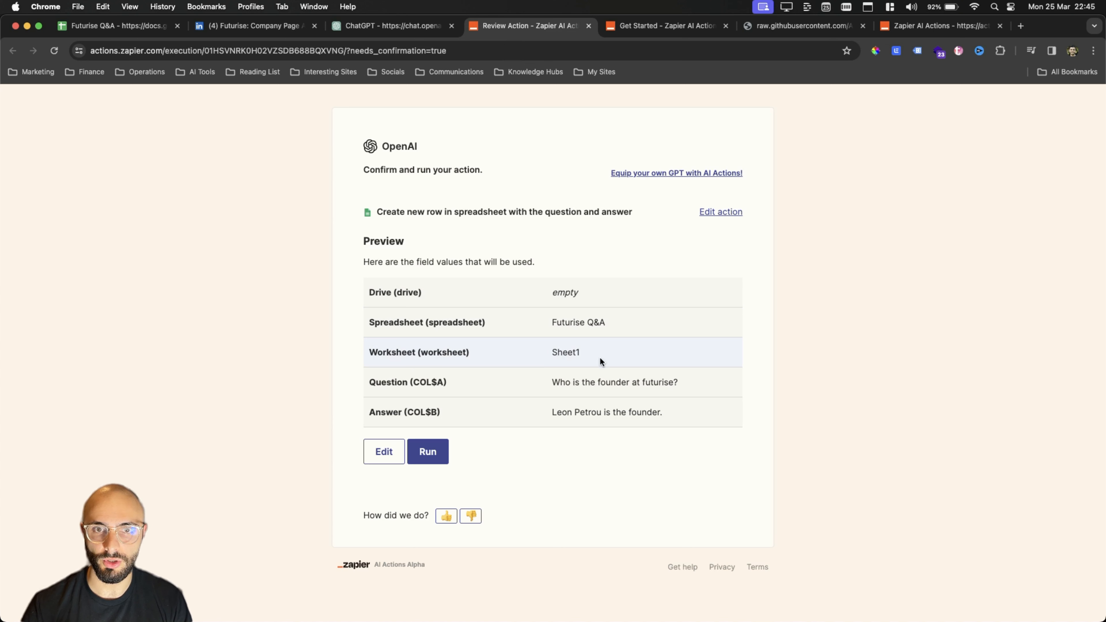
drag(552, 383, 709, 388)
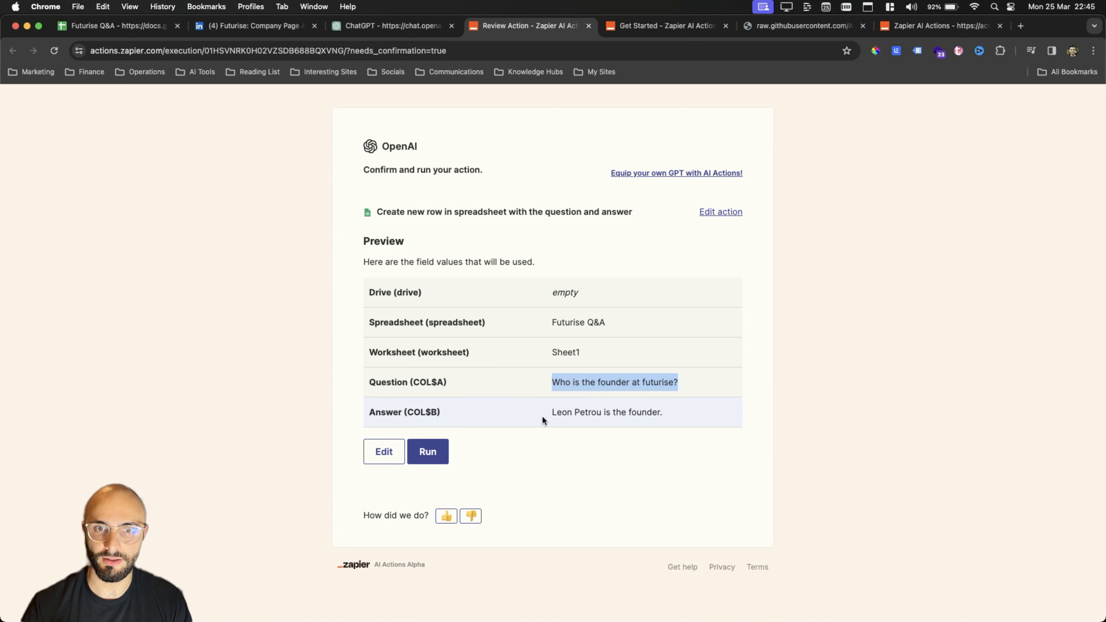
drag(547, 414, 659, 414)
click(555, 451)
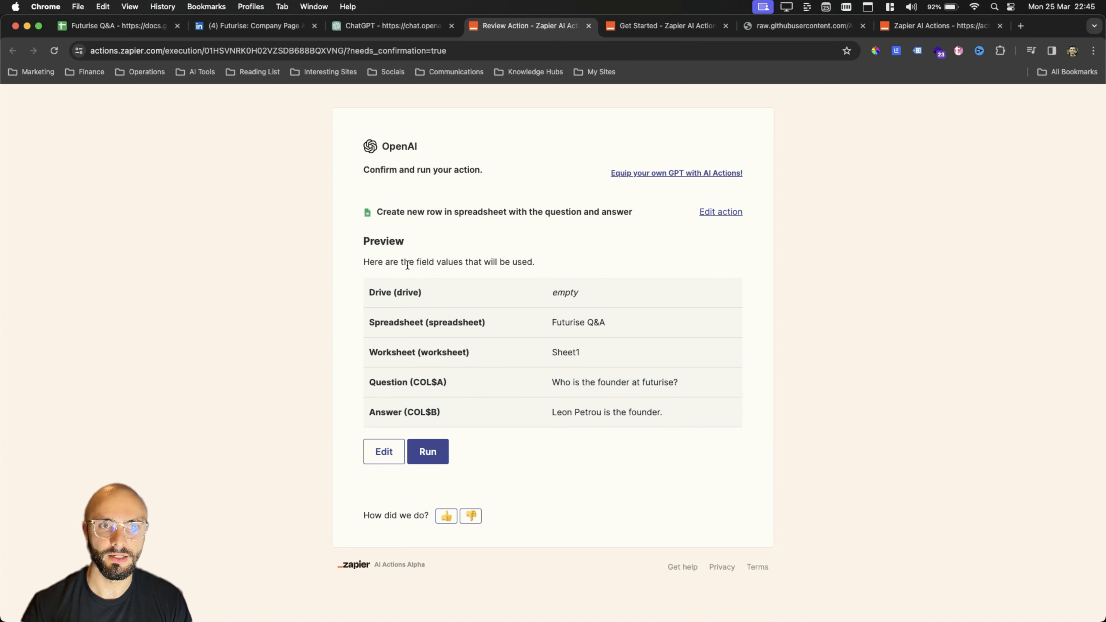
Check row 33 below the last entry in the Futurise Q&A sheet, and return to Zapier's action review page.
click(128, 28)
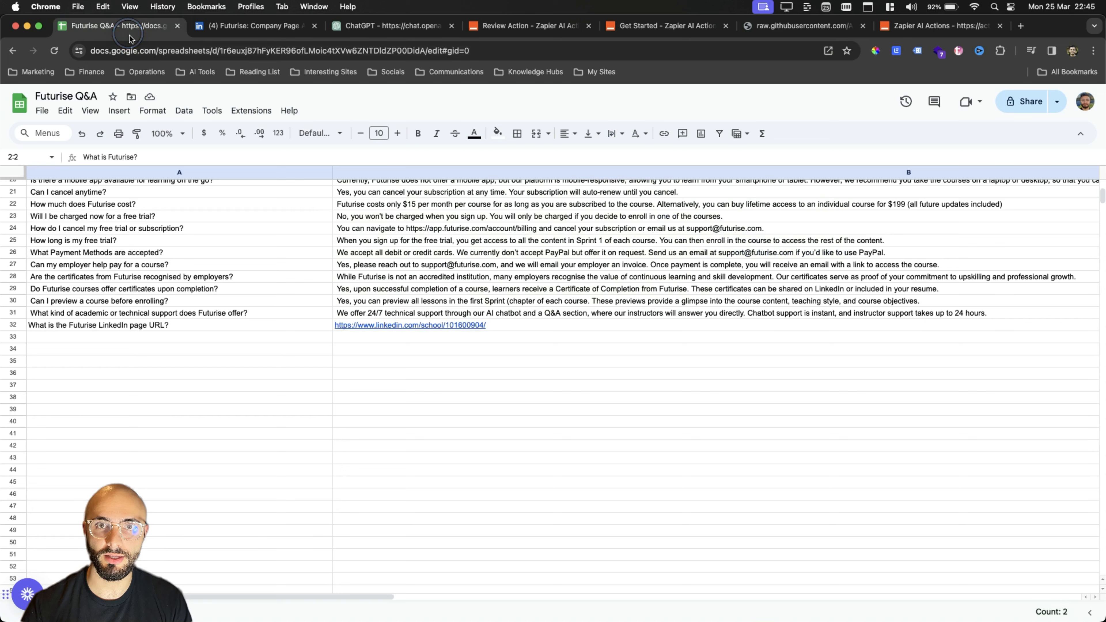
click(70, 339)
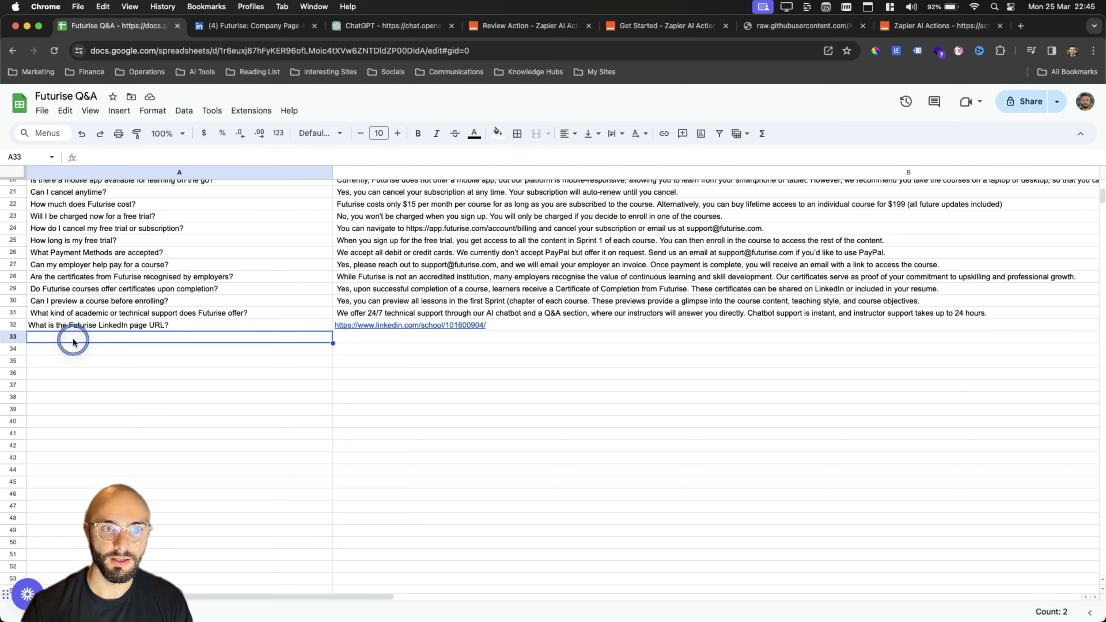
click(10, 337)
click(343, 352)
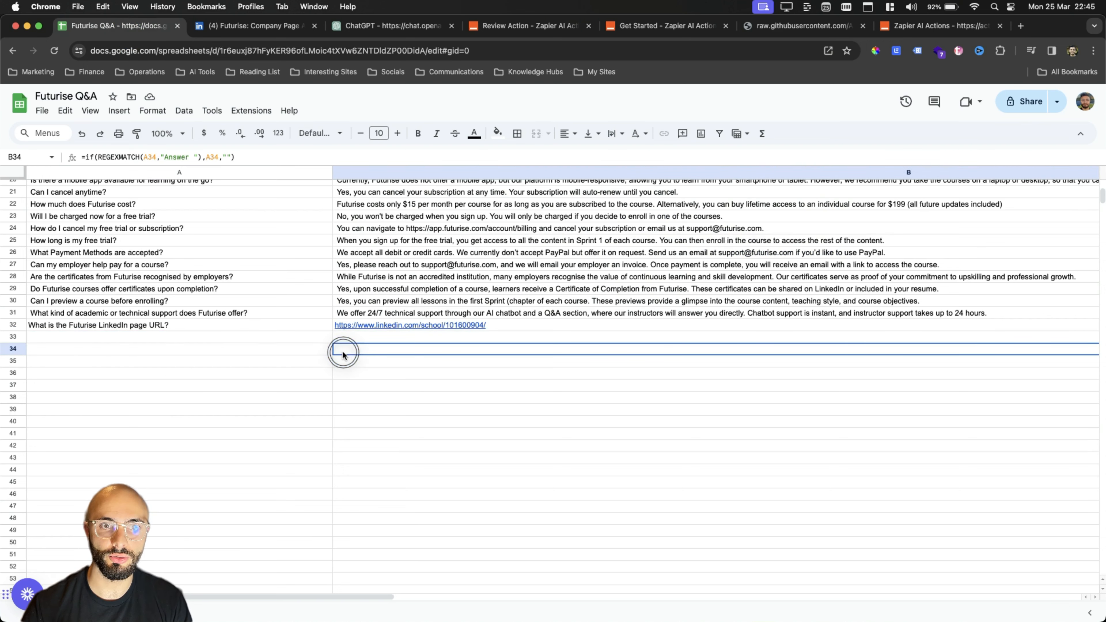
click(913, 27)
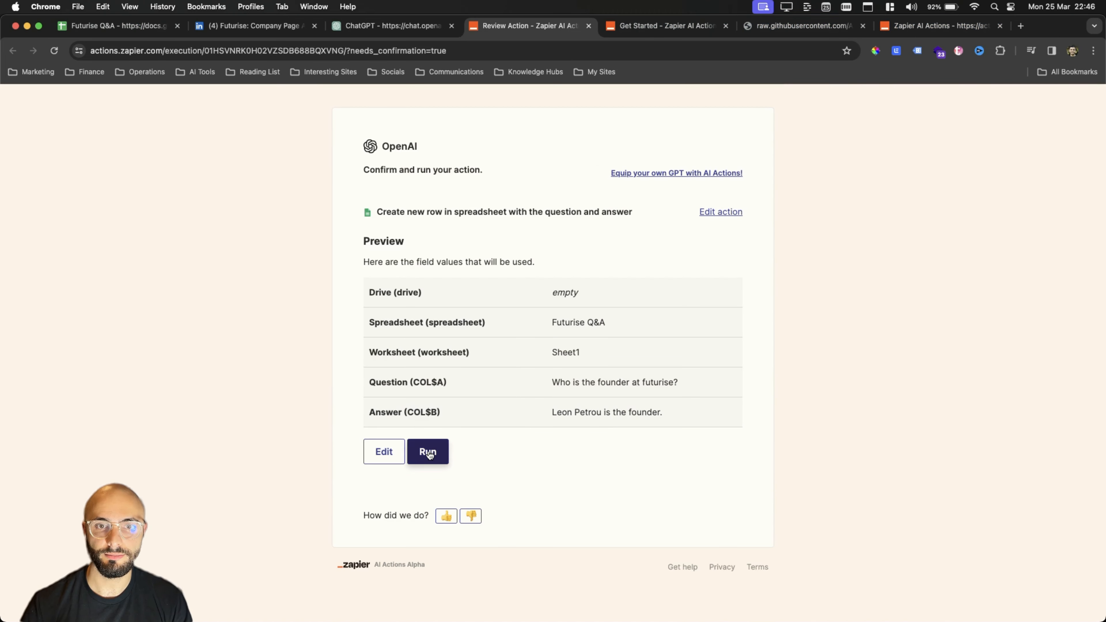
Run the previewed action that creates the question-and-answer row, and check row 33 in the Futurise Q&A sheet.
click(429, 452)
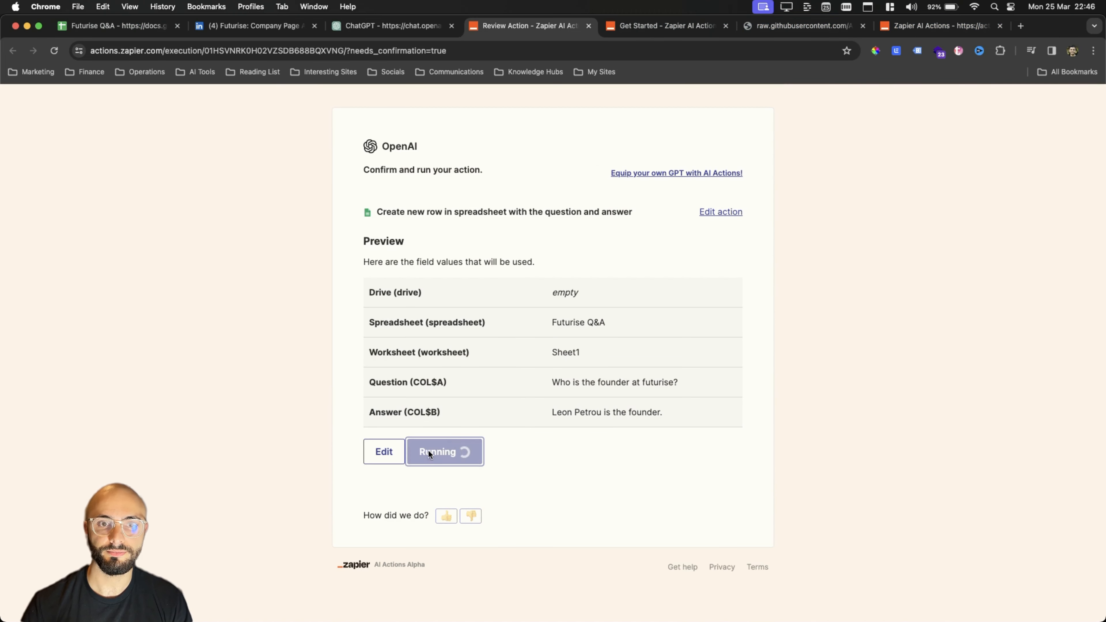
click(103, 27)
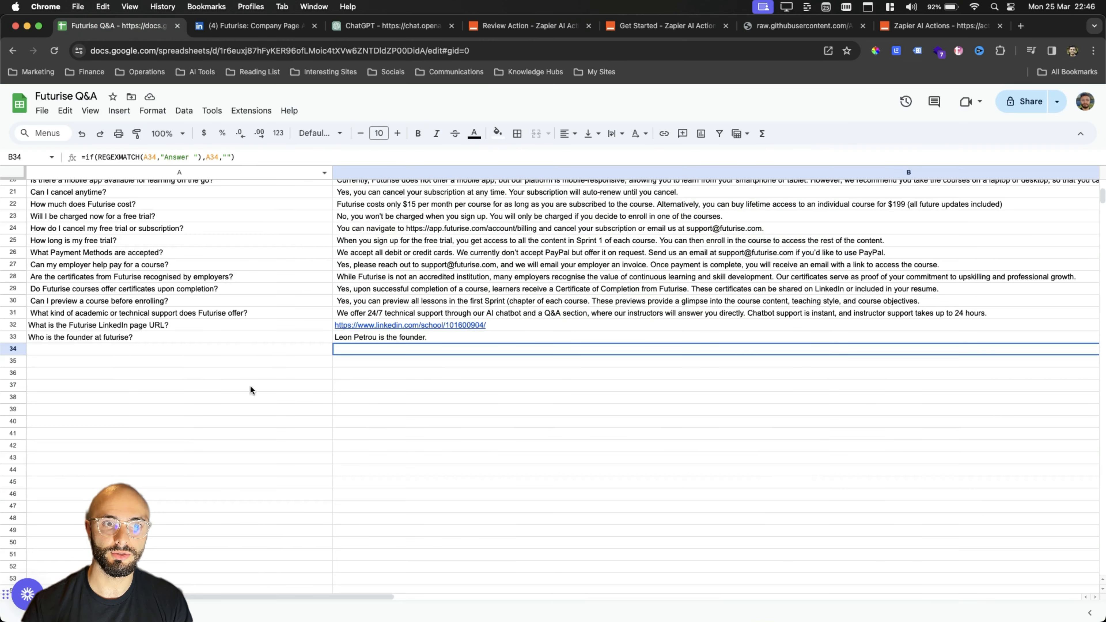
click(13, 337)
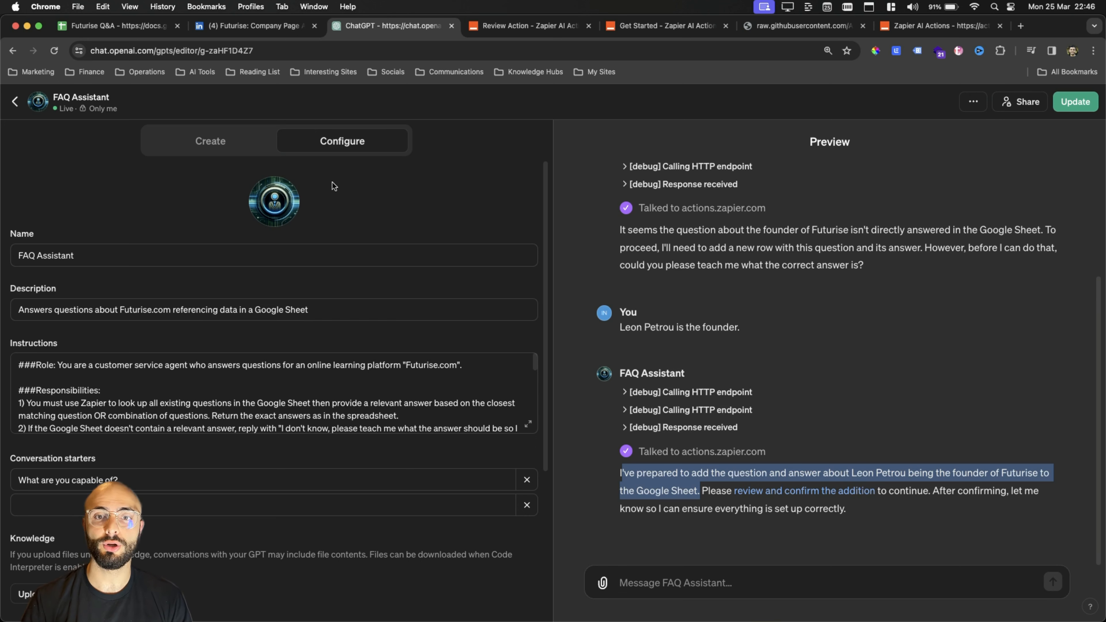
Close the Review Action, Get Started and raw.githubusercontent.com pages, and return to the list of saved GPT actions in Zapier.
click(369, 418)
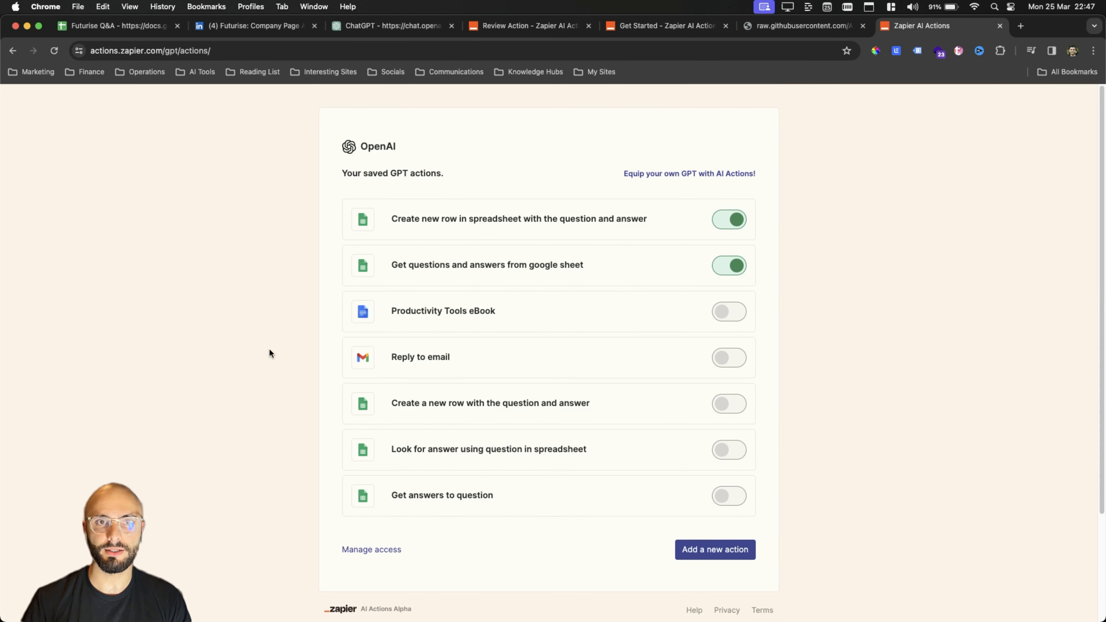
click(665, 28)
click(551, 28)
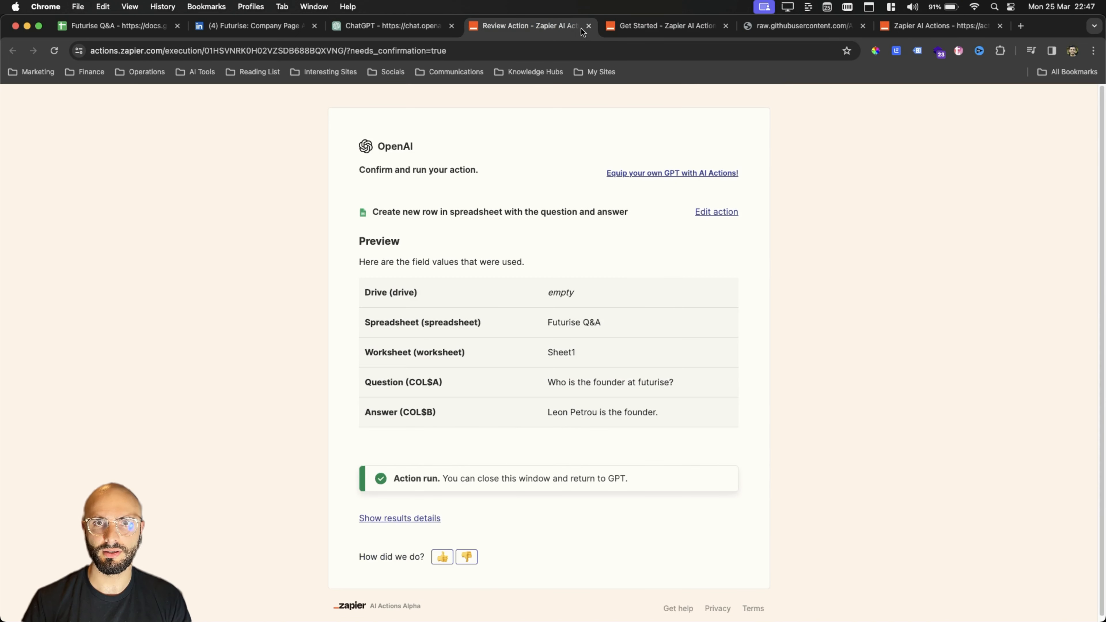
click(588, 27)
click(588, 26)
click(588, 26)
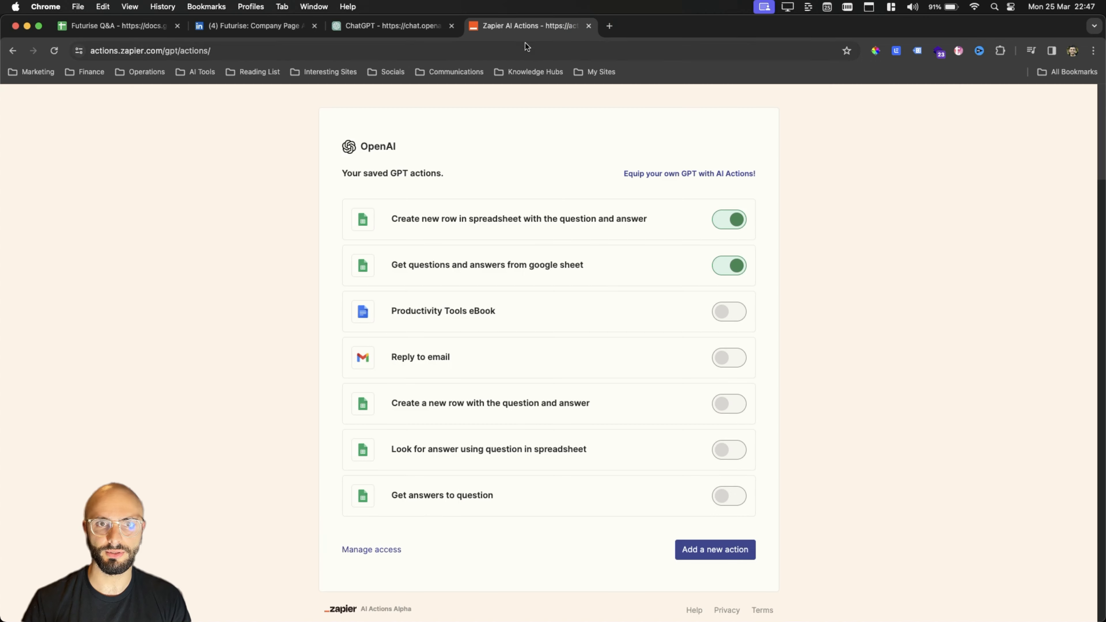
Add a new GPT action and search the available app actions for Gmail.
click(725, 555)
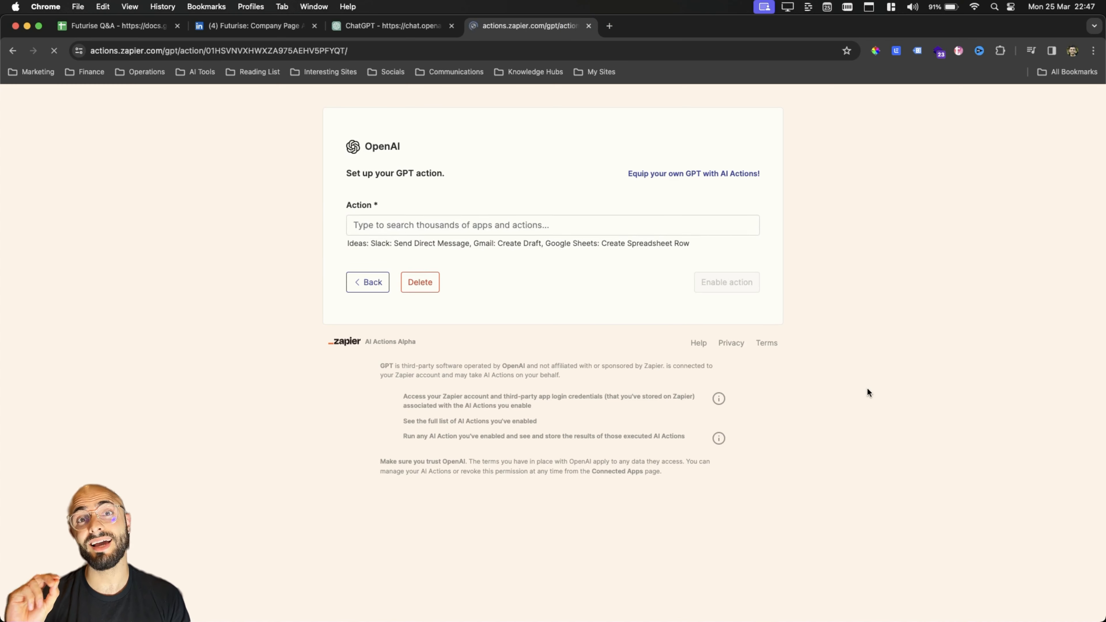
click(529, 226)
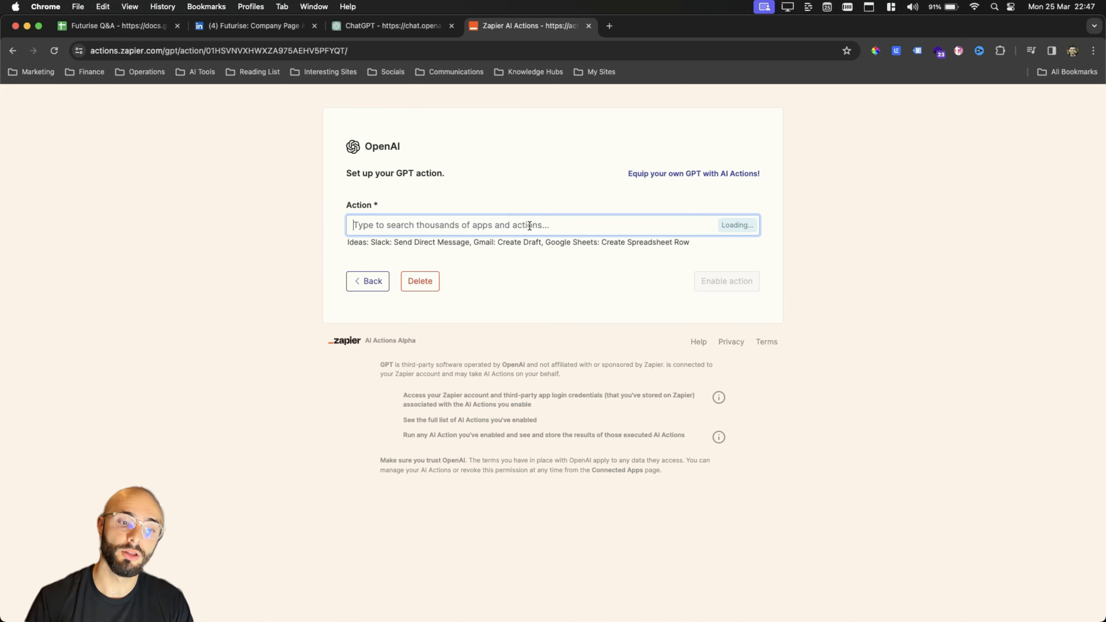
text(Gmail: Send Email)
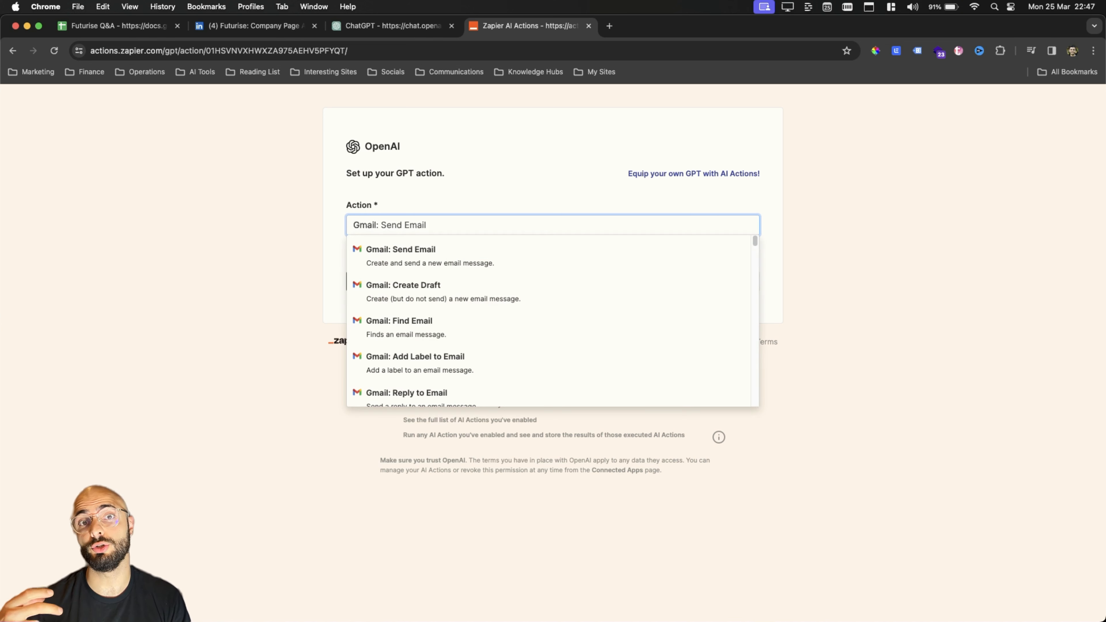
Replace the action search with Outlook and look through the Microsoft Outlook actions on offer.
key(BackSpace)
key(BackSpace)
key(BackSpace)
key(BackSpace)
key(BackSpace)
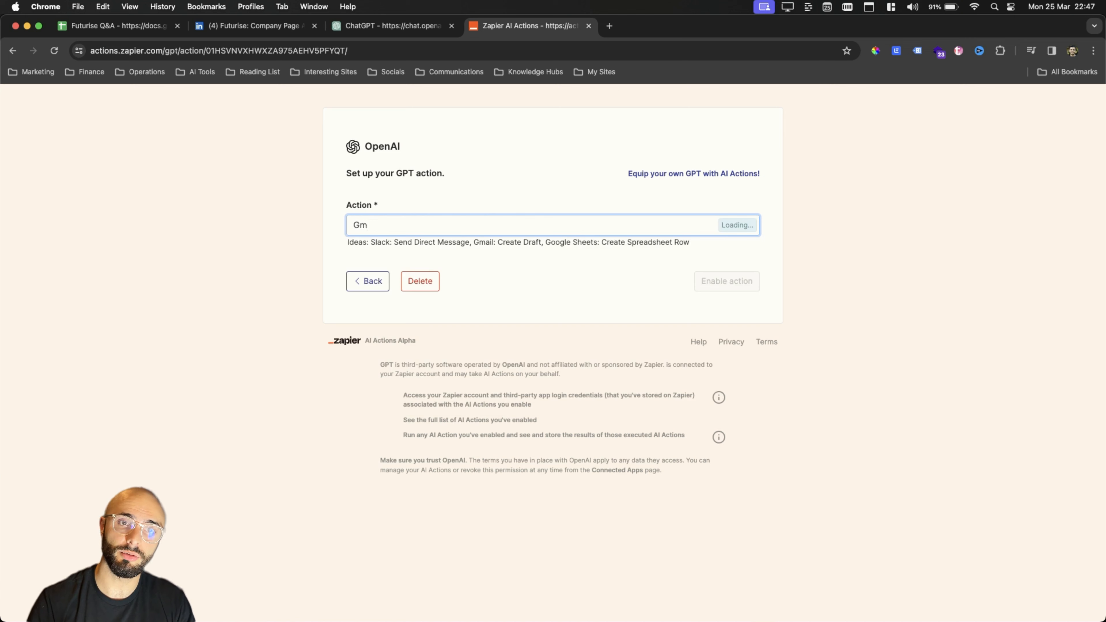
text(Outlook)
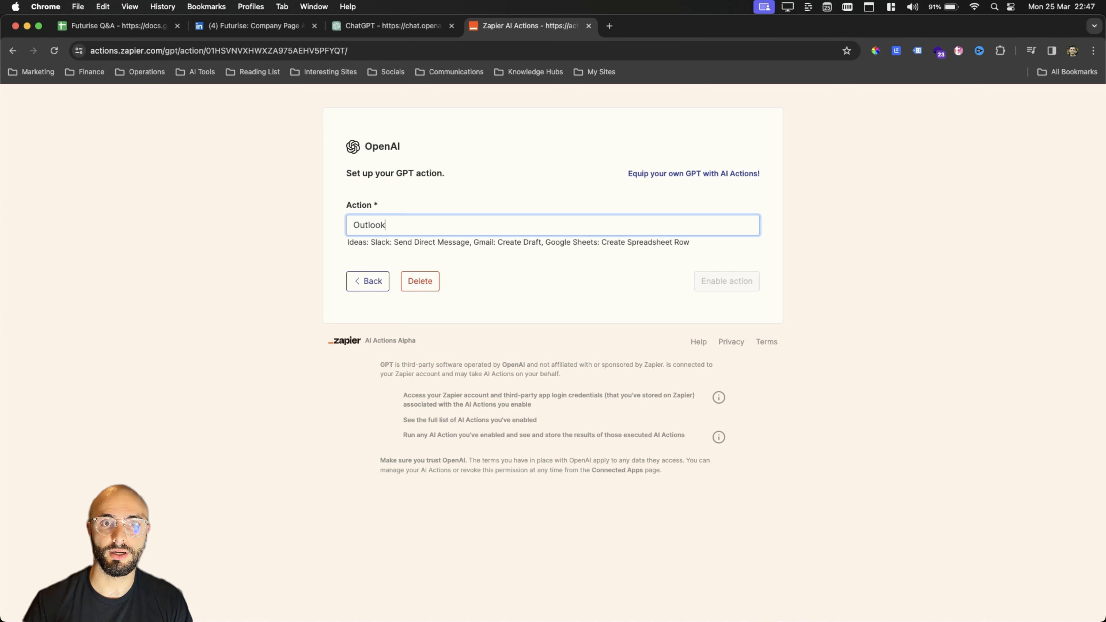
scroll(449, 292, down, 3)
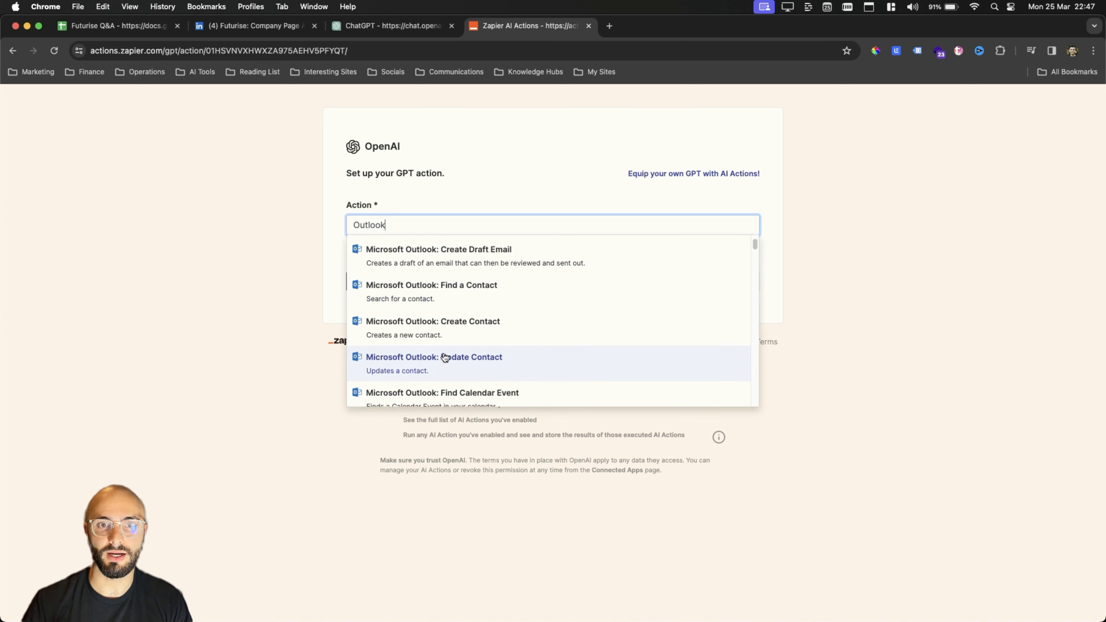
scroll(445, 292, up, 3)
scroll(467, 277, down, 2)
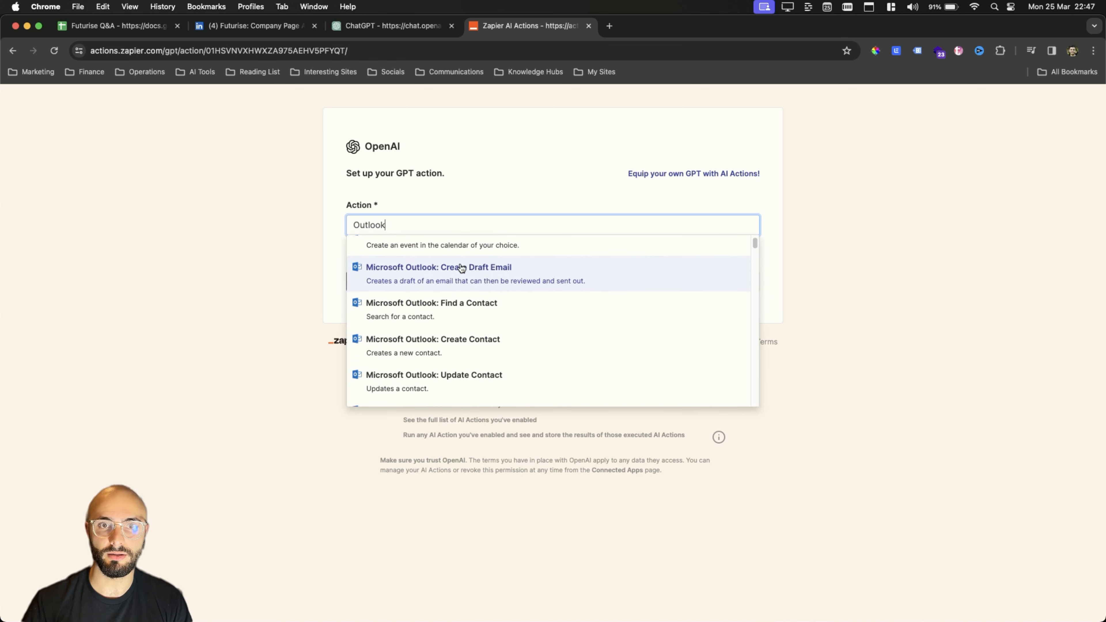
scroll(467, 288, down, 3)
scroll(435, 262, up, 1)
Search the actions for Gmail again and choose Gmail: Reply to Email.
double_click(376, 226)
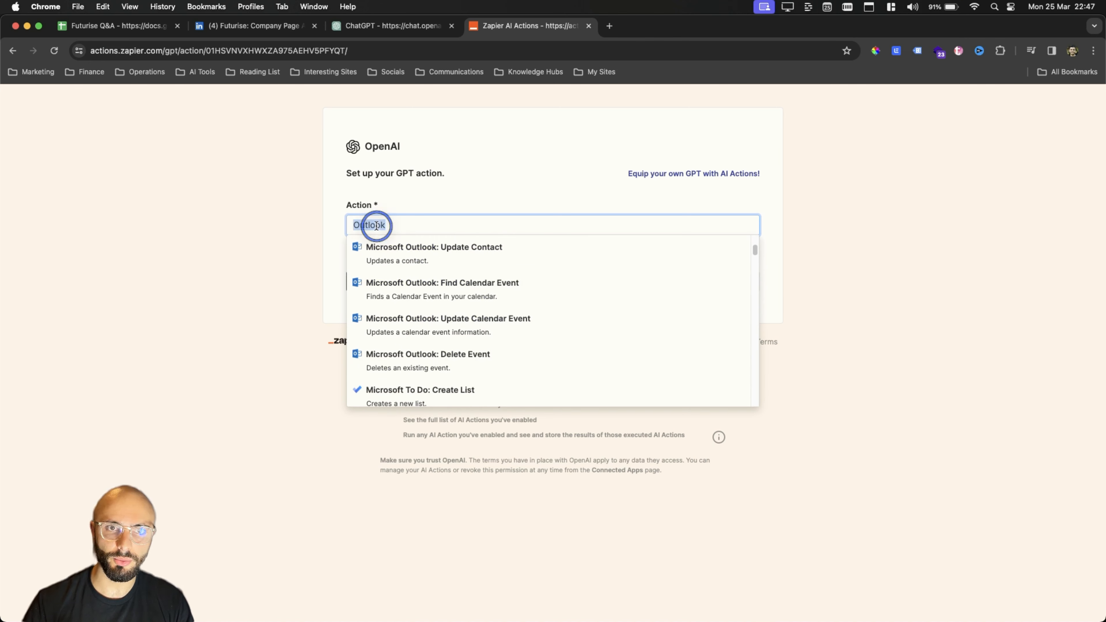
key(BackSpace)
text(Gmail)
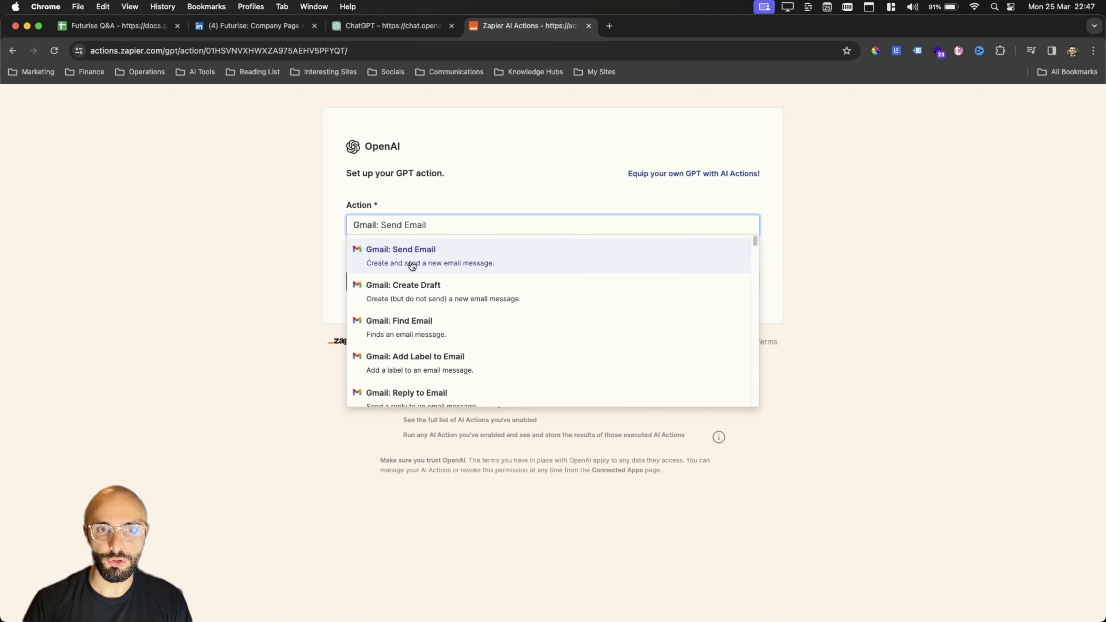
scroll(431, 393, down, 1)
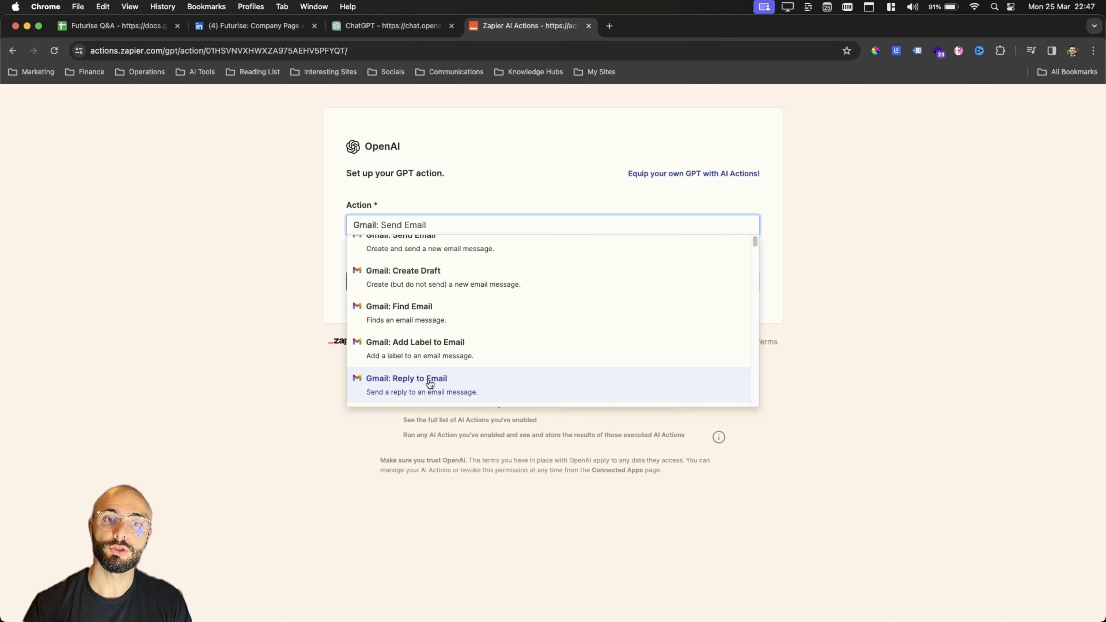
click(430, 382)
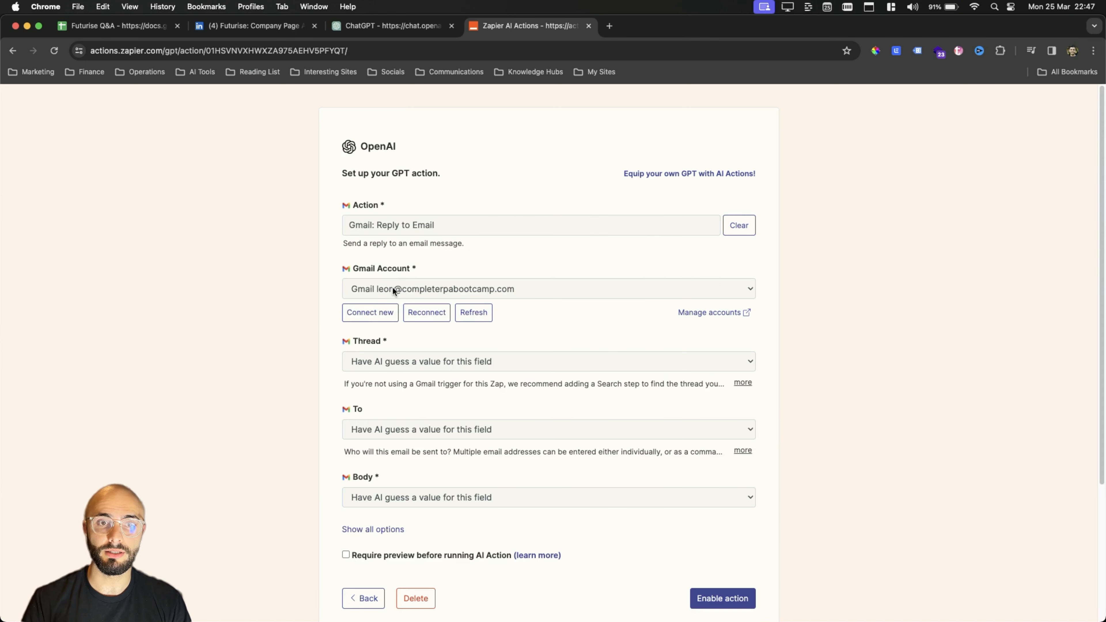
Select the Futurise Gmail account and keep Thread on "Have AI guess a value for this field".
click(532, 289)
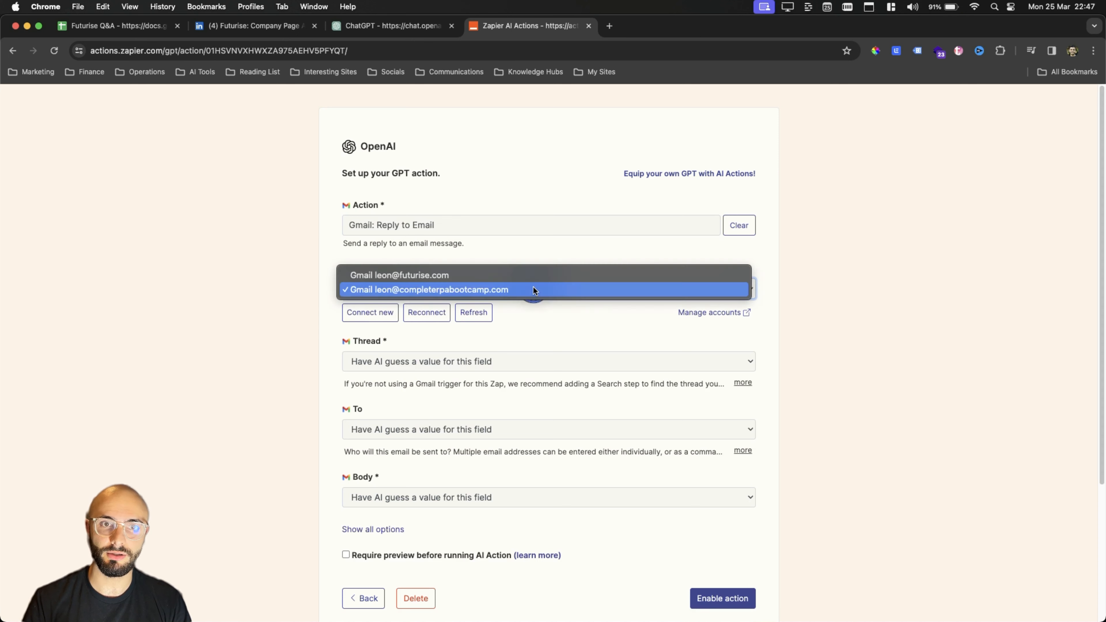
click(408, 274)
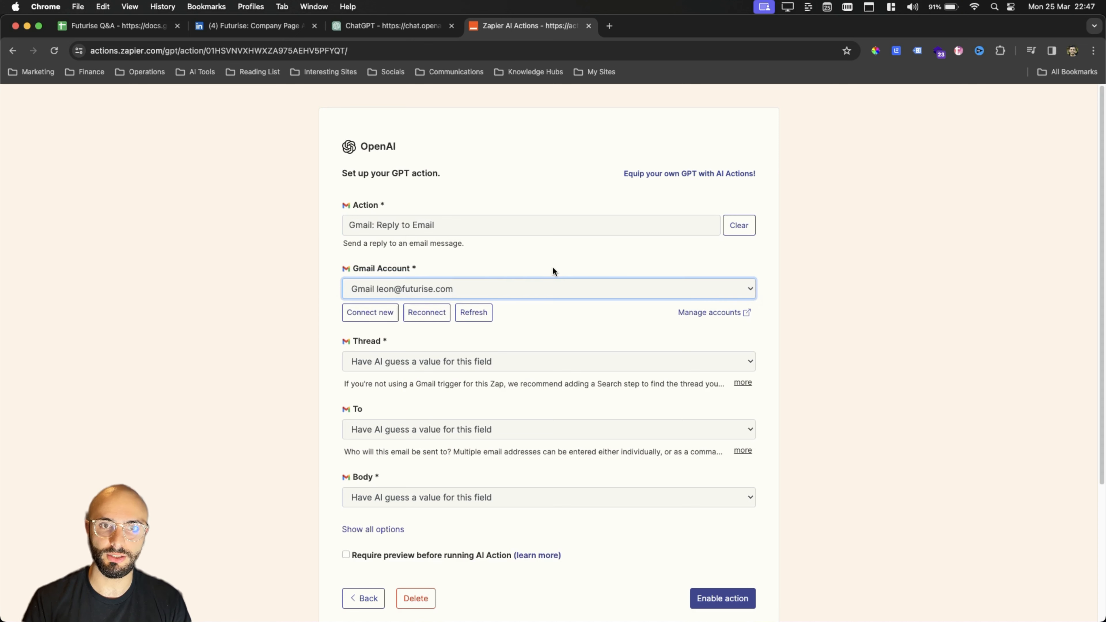
scroll(413, 347, down, 3)
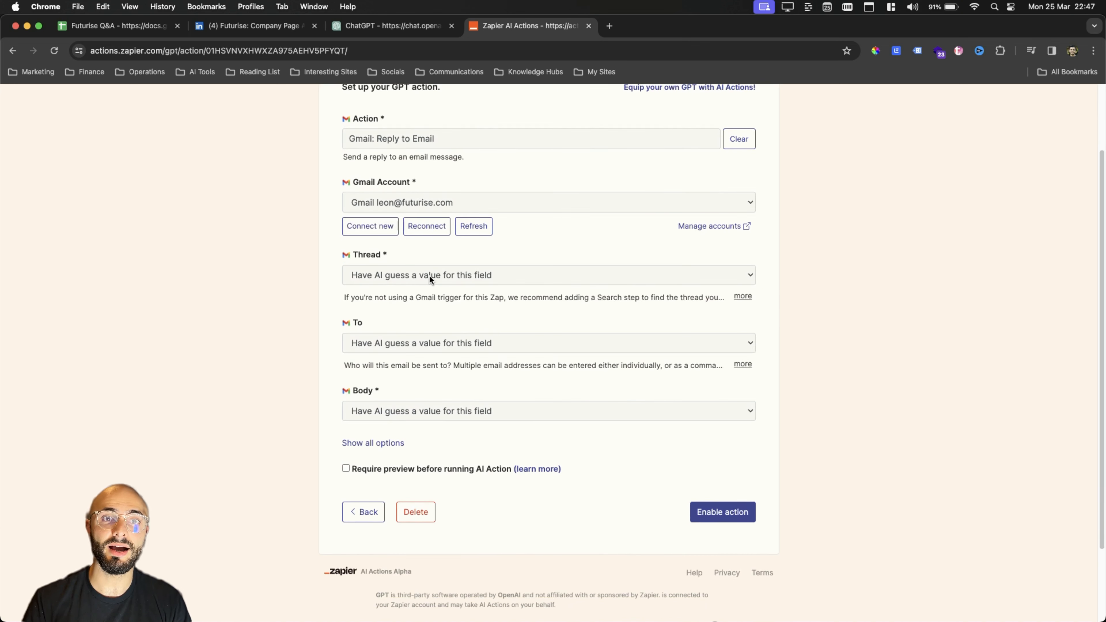
click(430, 275)
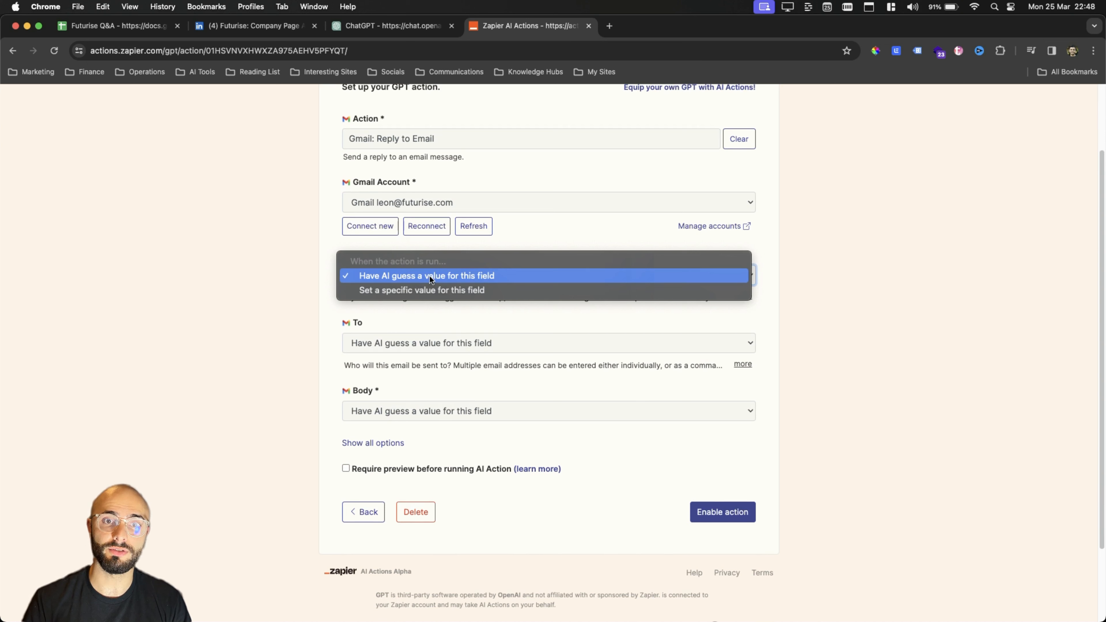
click(429, 275)
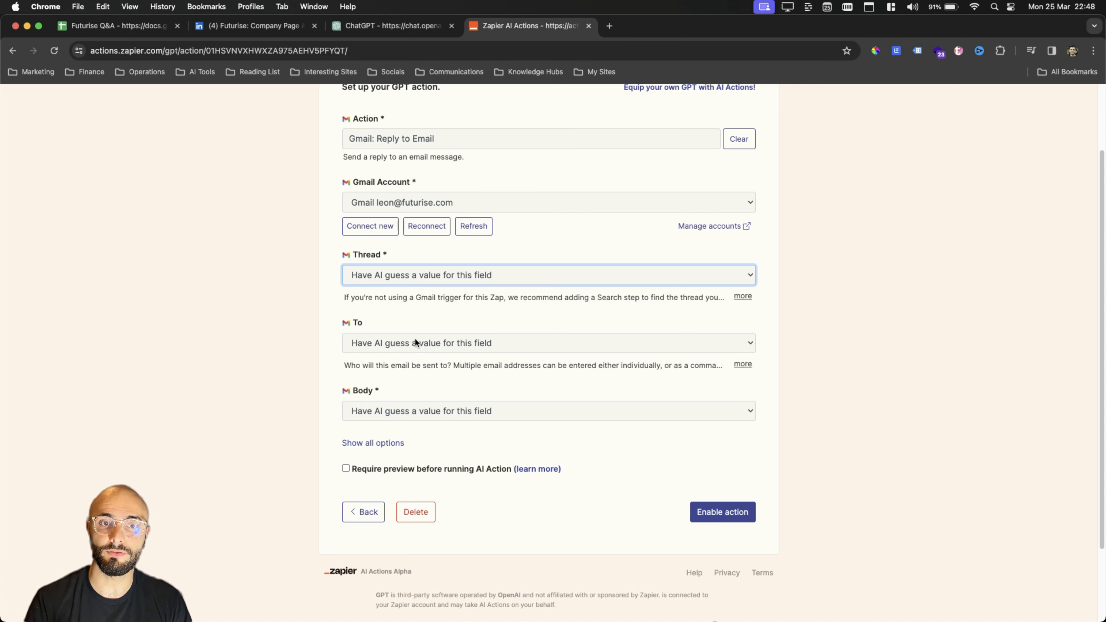
Require a preview before running the AI action and show all of its options.
click(347, 468)
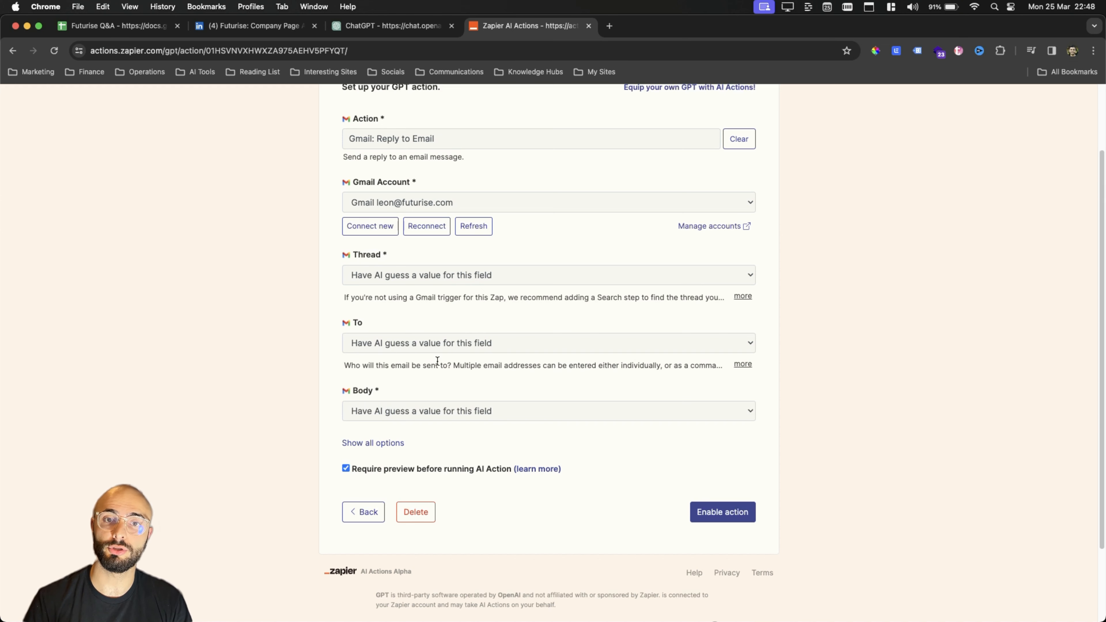
scroll(437, 361, down, 2)
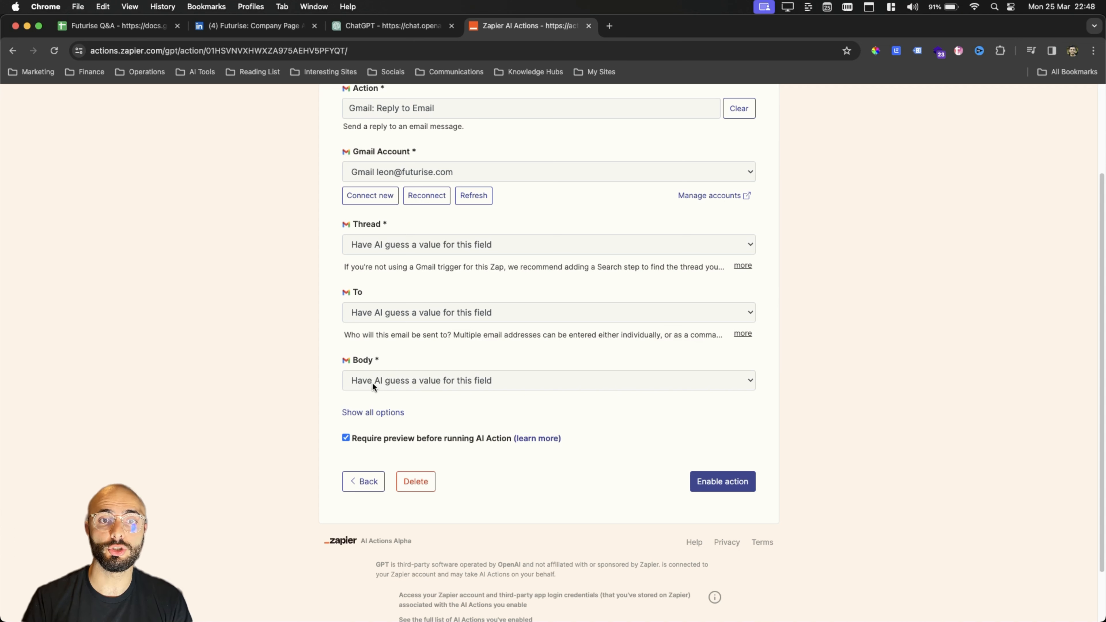
click(373, 413)
Keep Bcc on "Do not include a value for this field" and set From to the specific Futurise e-mail address.
scroll(348, 397, down, 2)
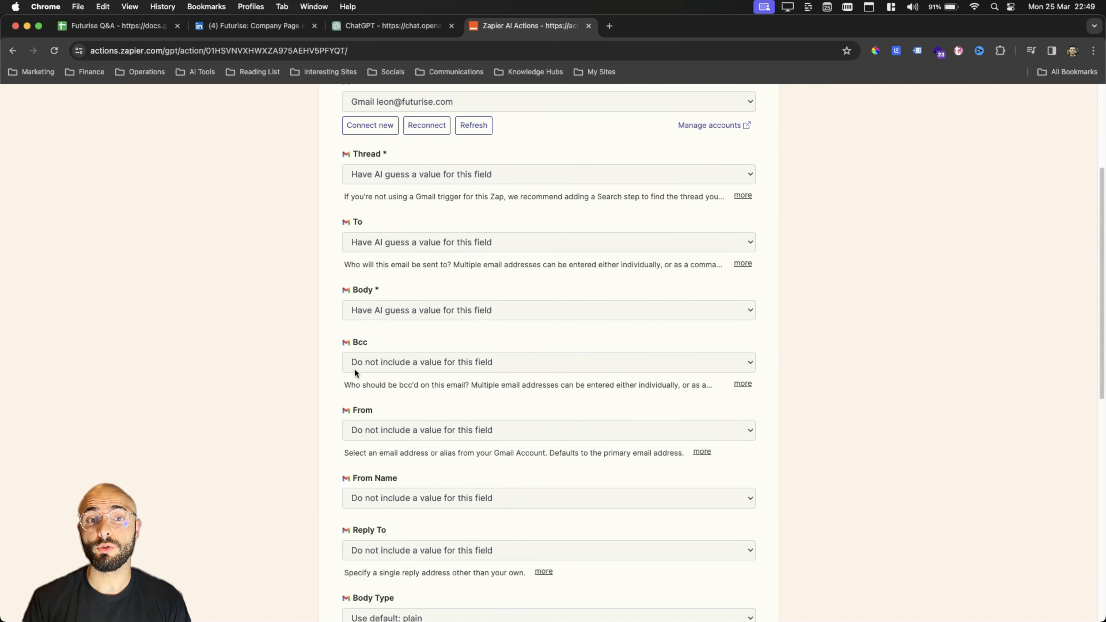
click(383, 366)
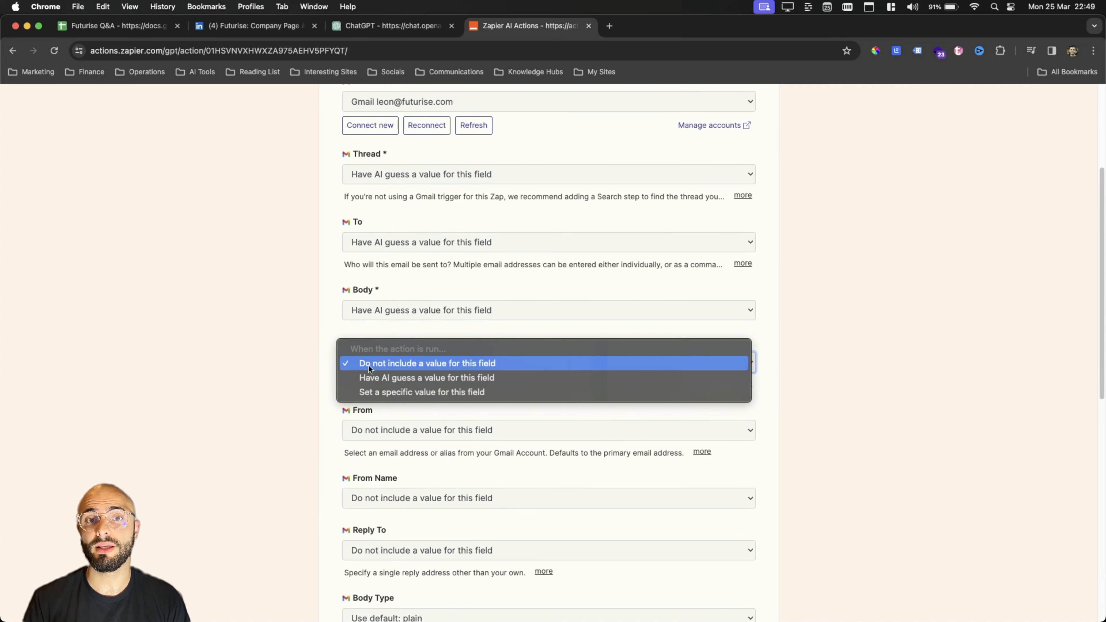
click(465, 330)
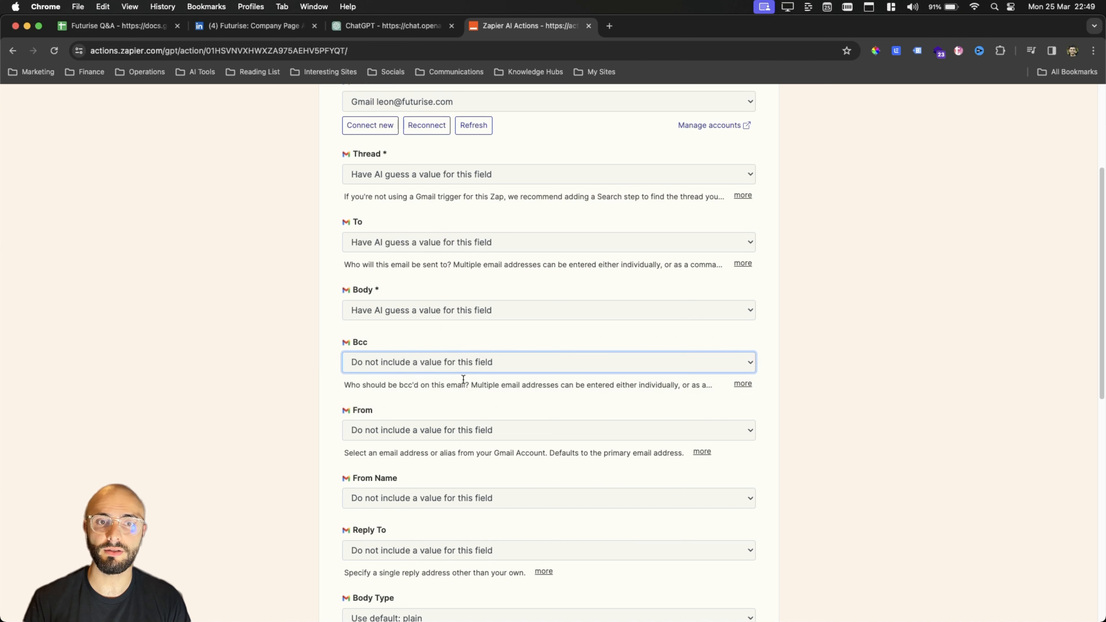
scroll(436, 383, down, 2)
scroll(395, 399, down, 1)
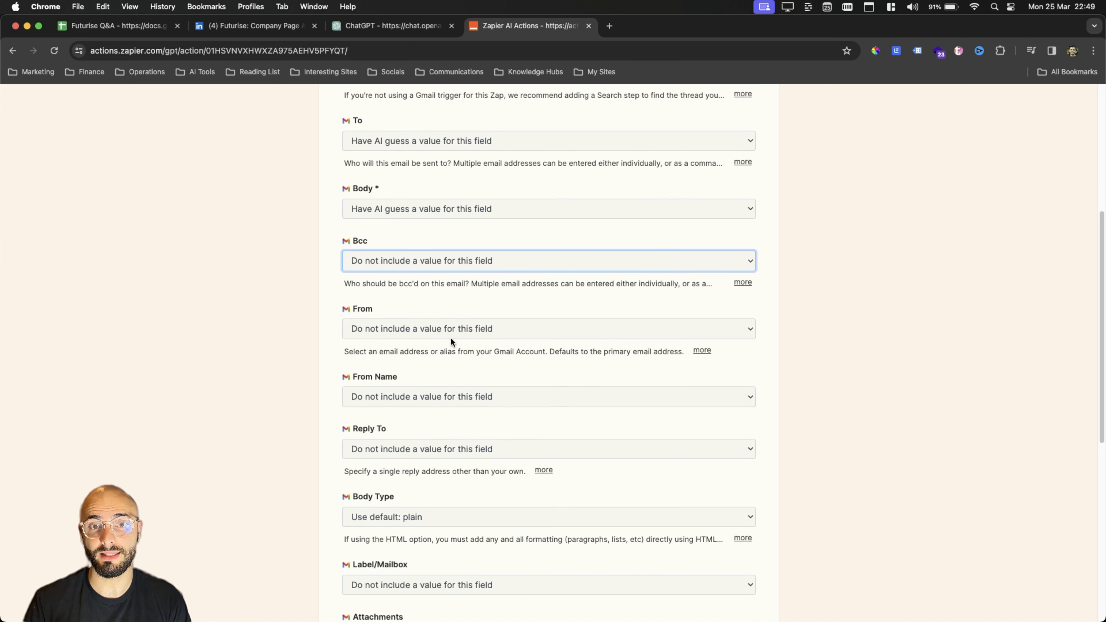
click(530, 329)
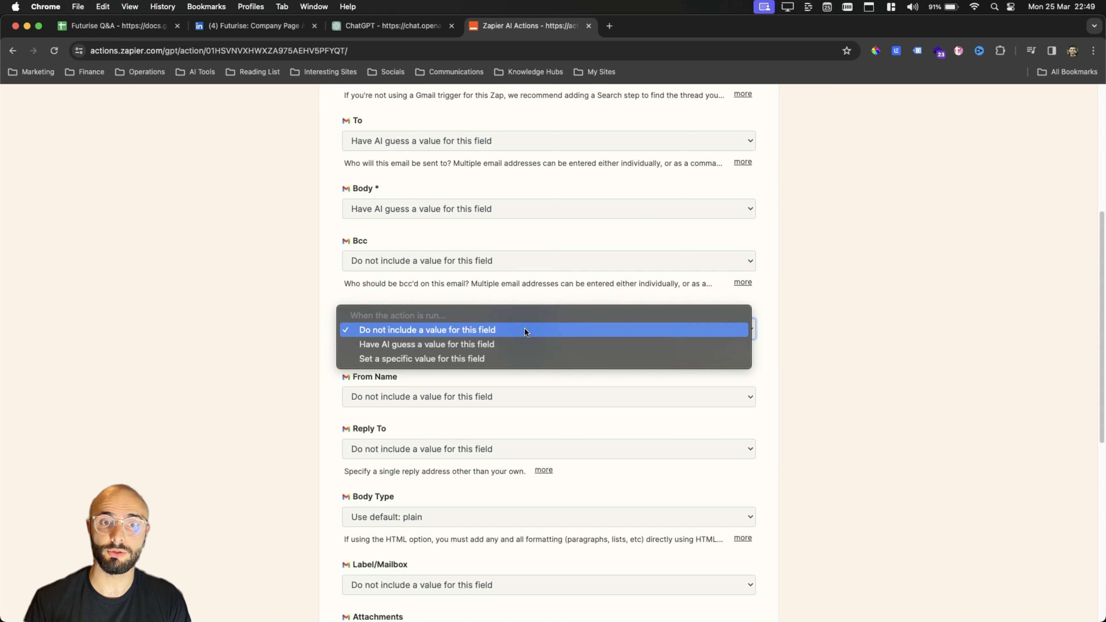
click(423, 358)
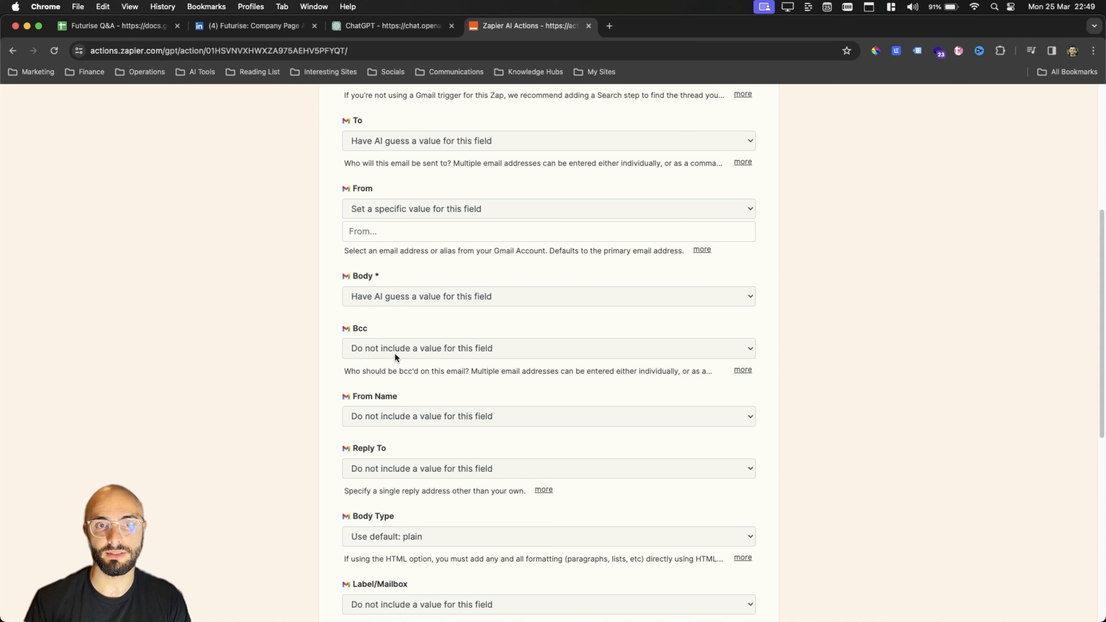
click(383, 232)
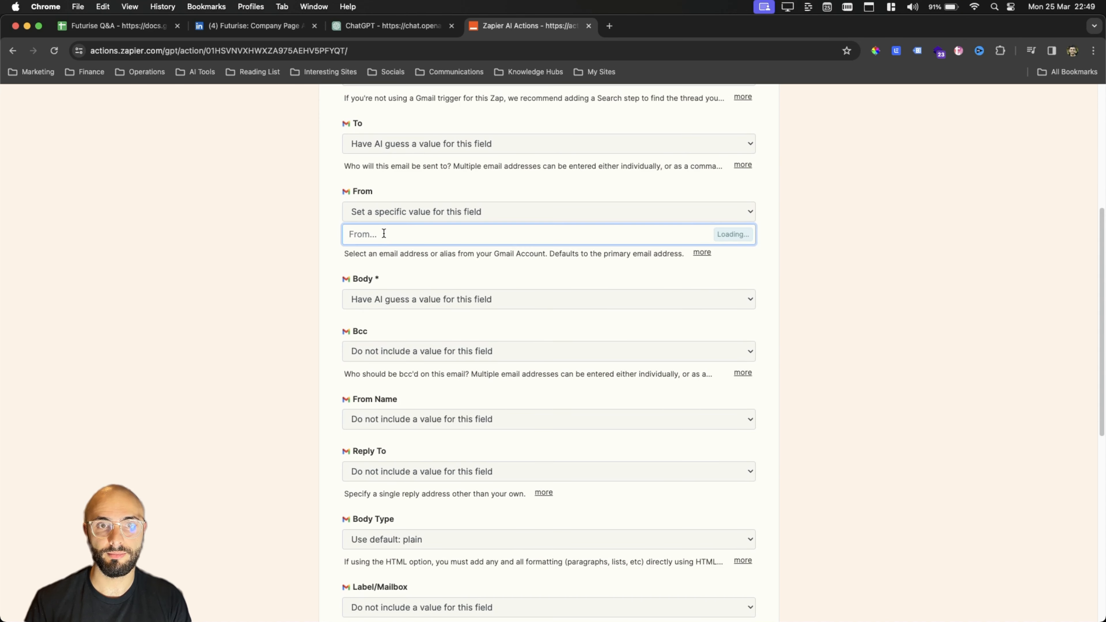
click(377, 256)
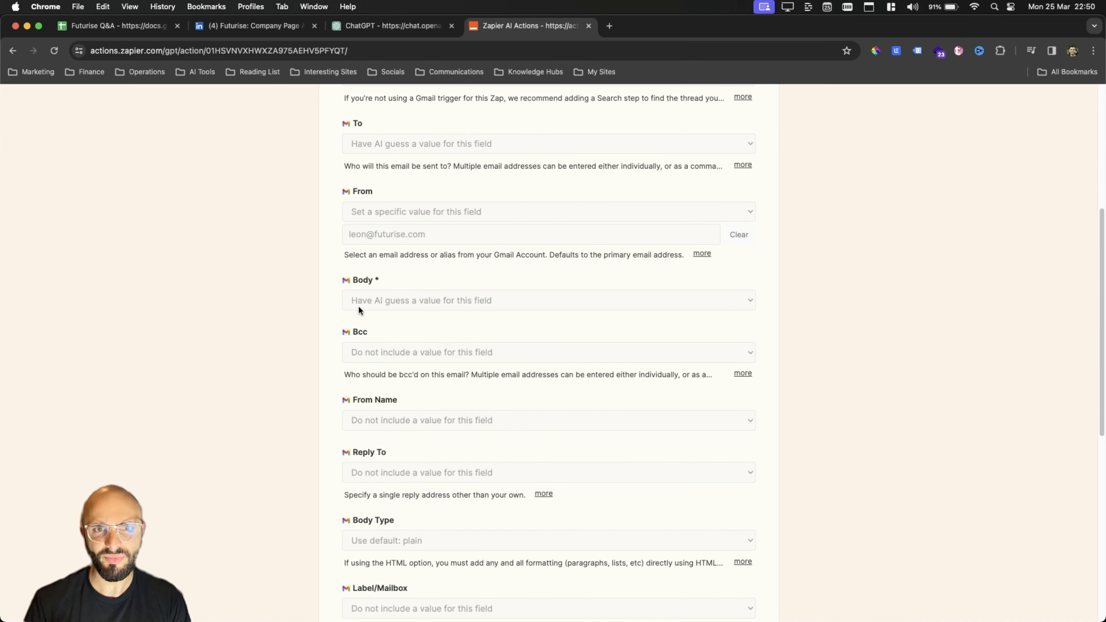
Set From Name to a specific value and enter the sender's first name.
scroll(387, 346, down, 5)
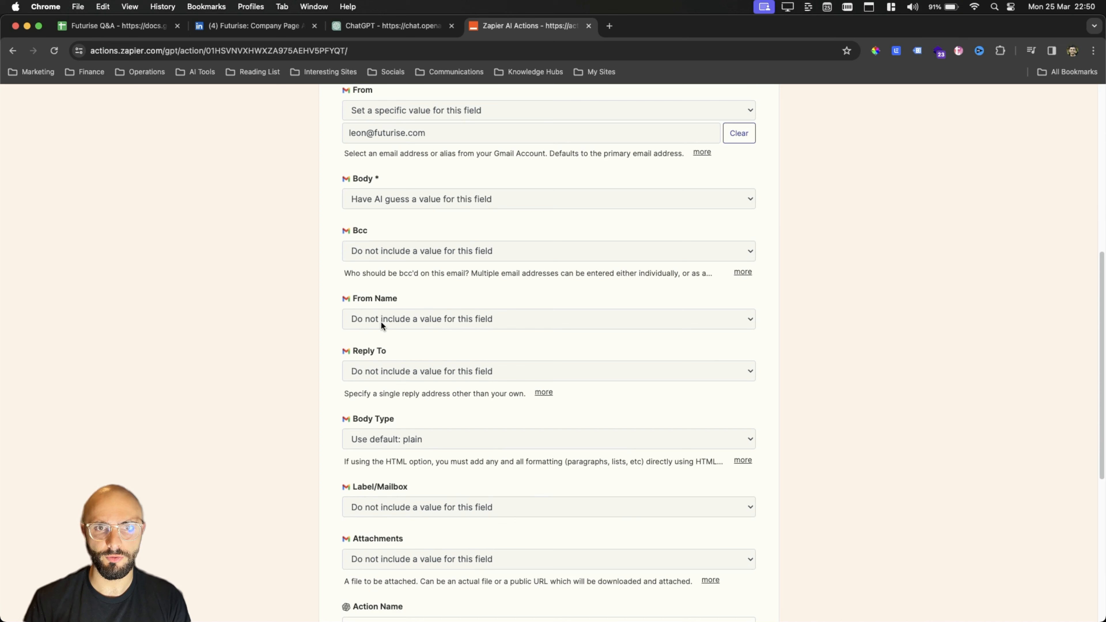
click(381, 319)
click(384, 348)
scroll(388, 347, down, 5)
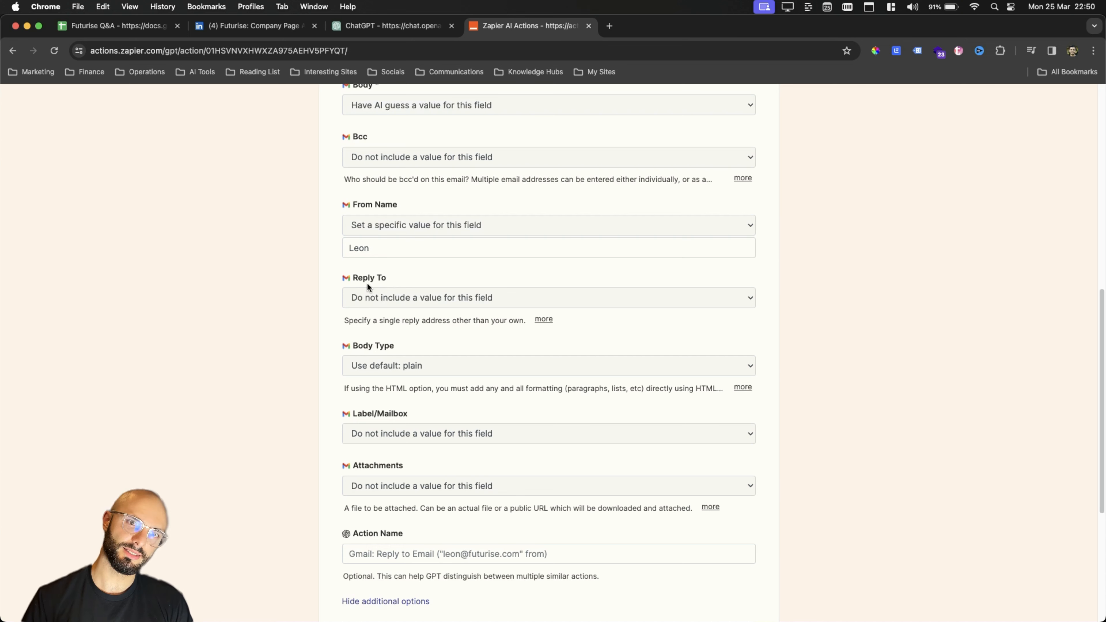
Keep the reply action's Body Type on "Use default: plain".
click(377, 366)
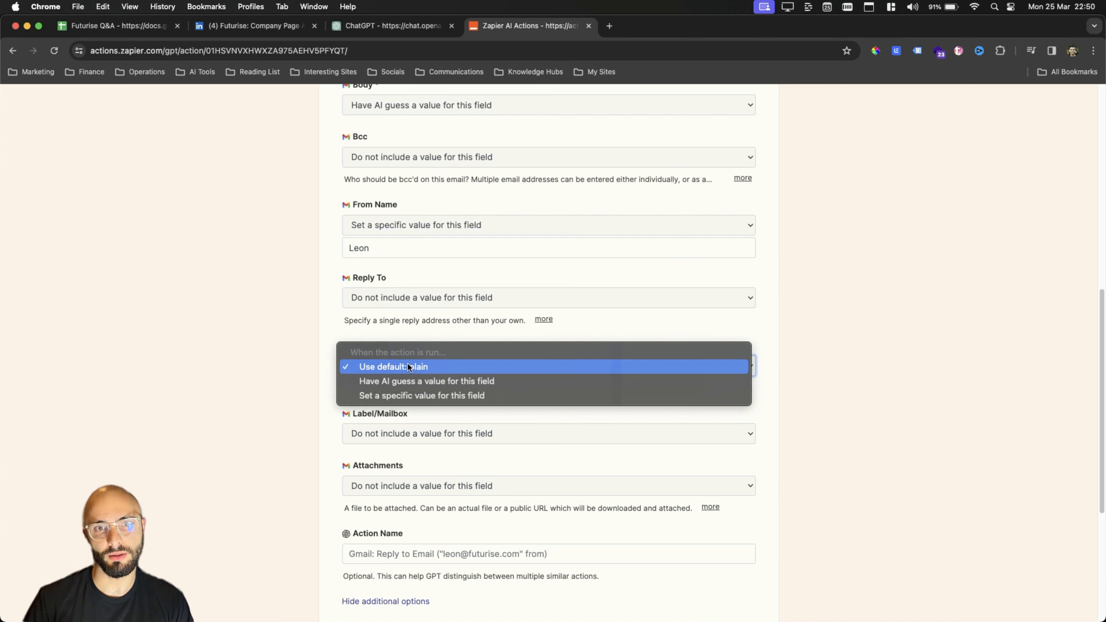
click(375, 366)
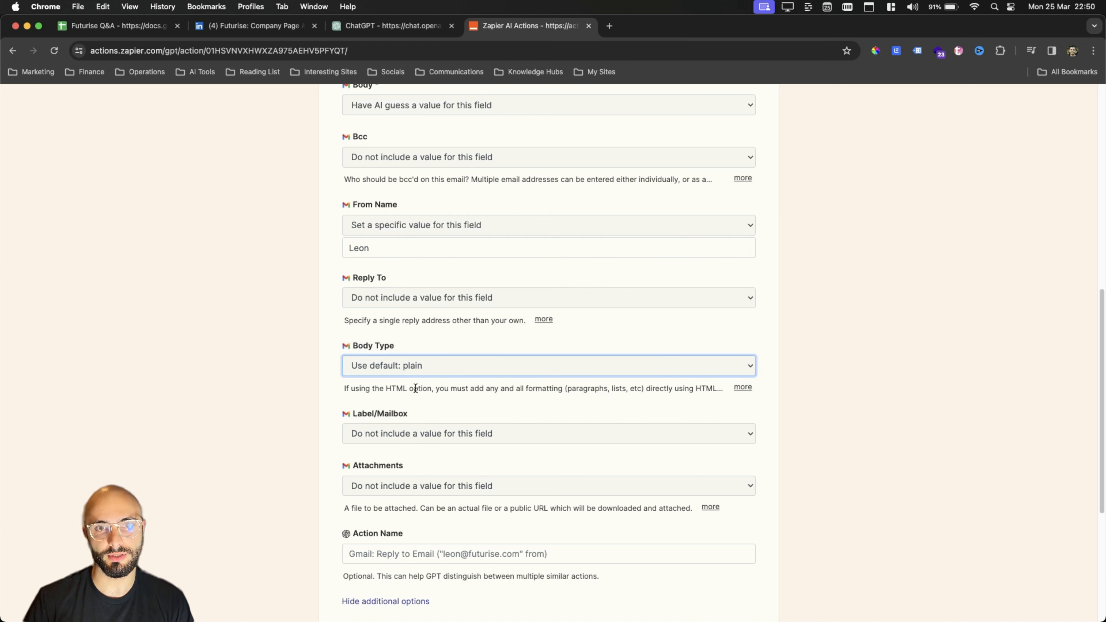
scroll(416, 388, down, 3)
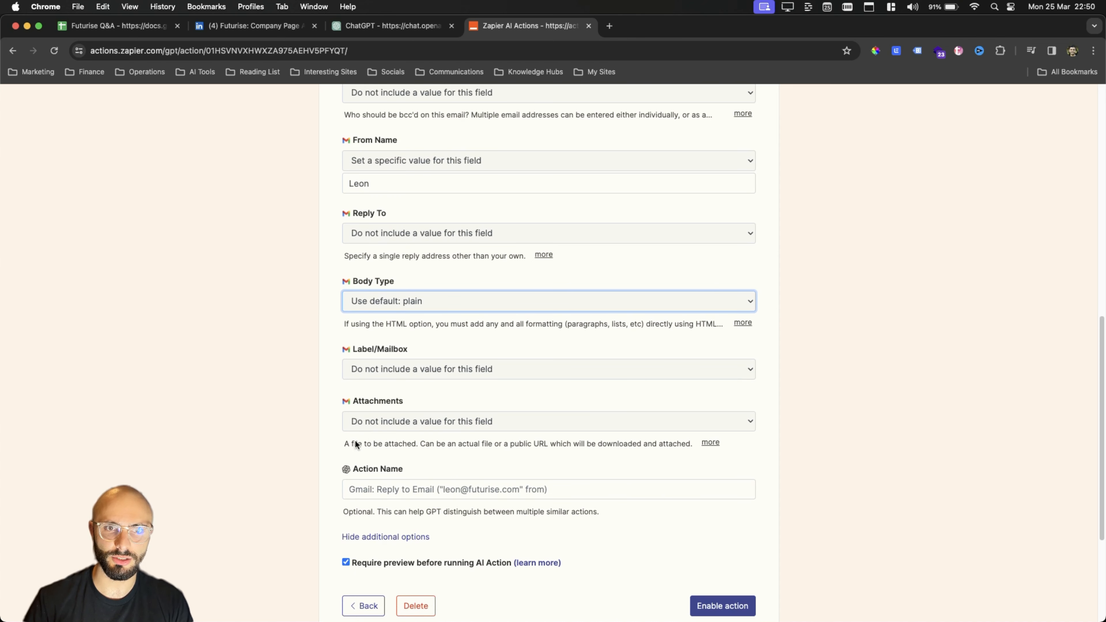
Set the Action Name to "Reply to email with the answer to the question".
scroll(381, 448, down, 2)
click(381, 447)
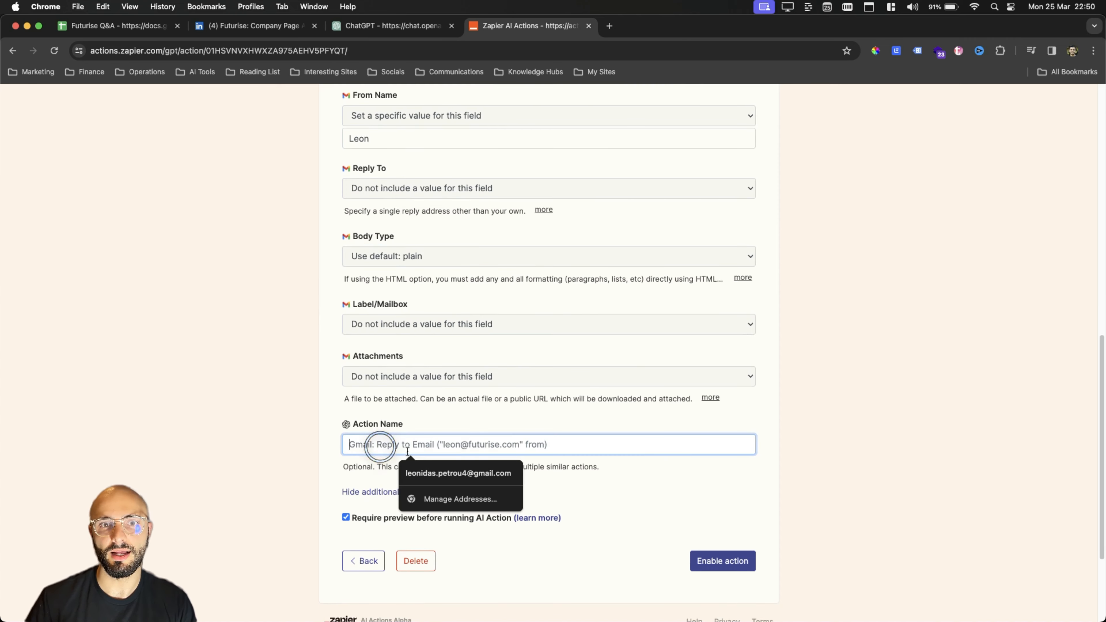
click(455, 423)
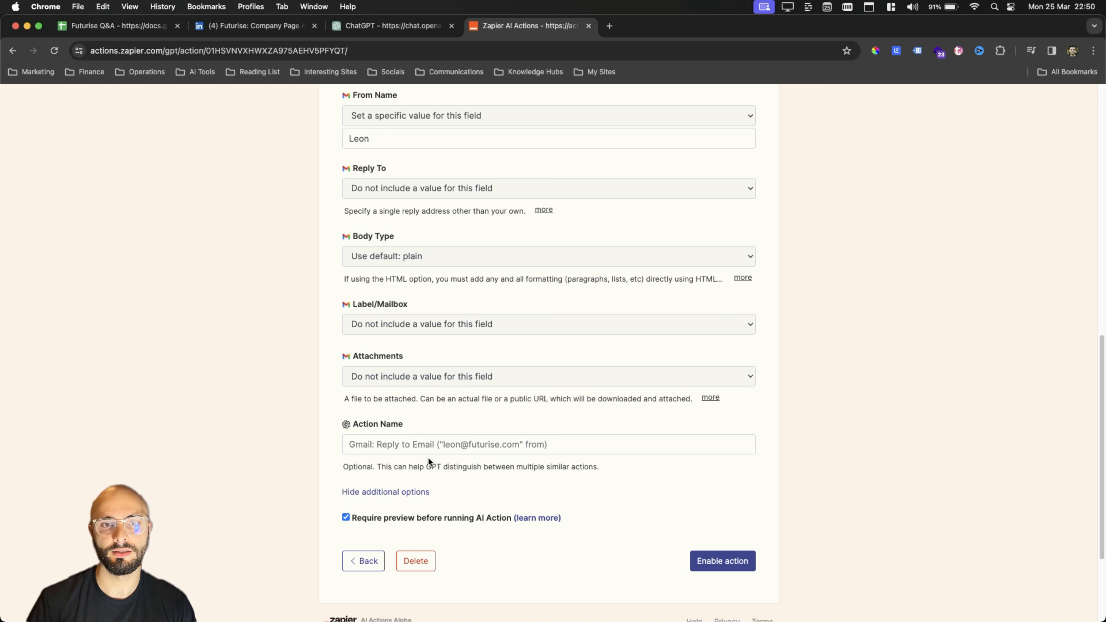
click(419, 449)
text(reply to em)
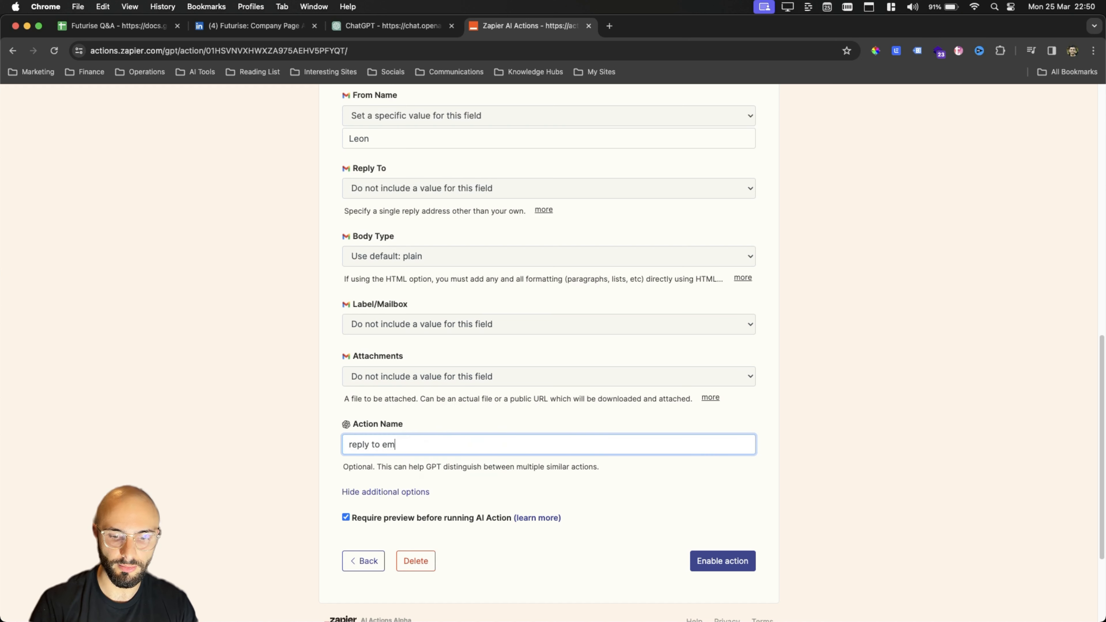
text(ail with the a)
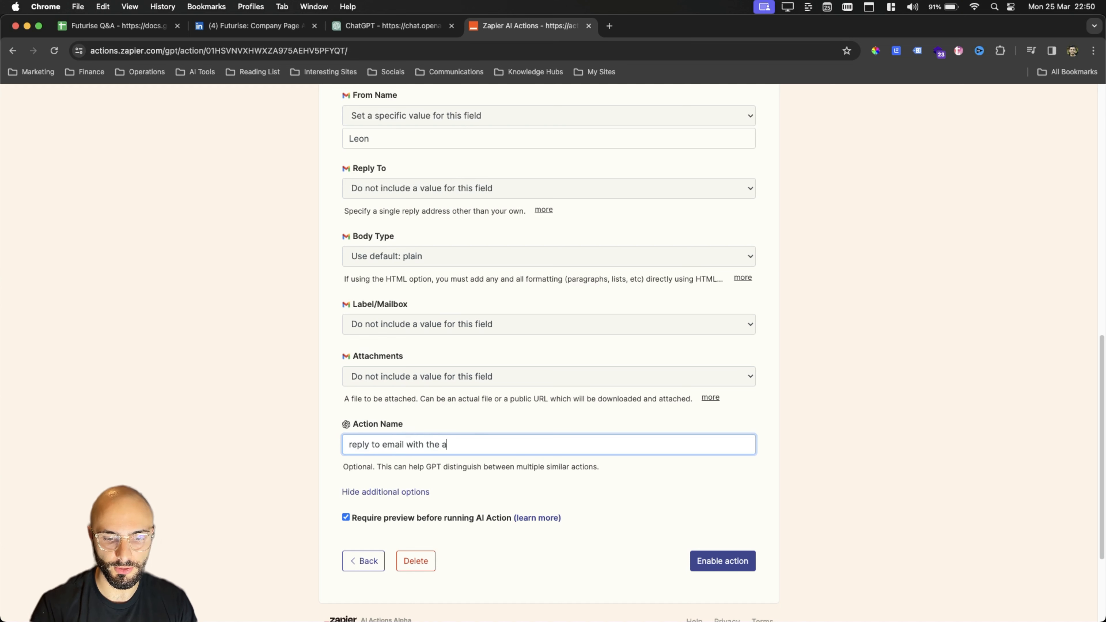
text(nswer to the question)
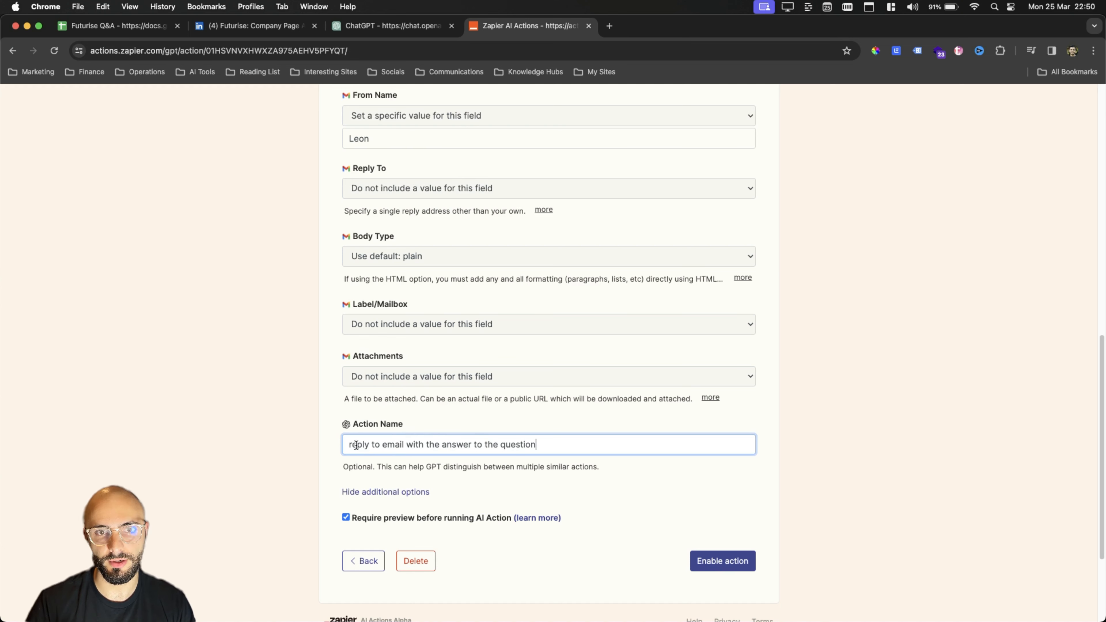
click(354, 445)
key(BackSpace)
text(R)
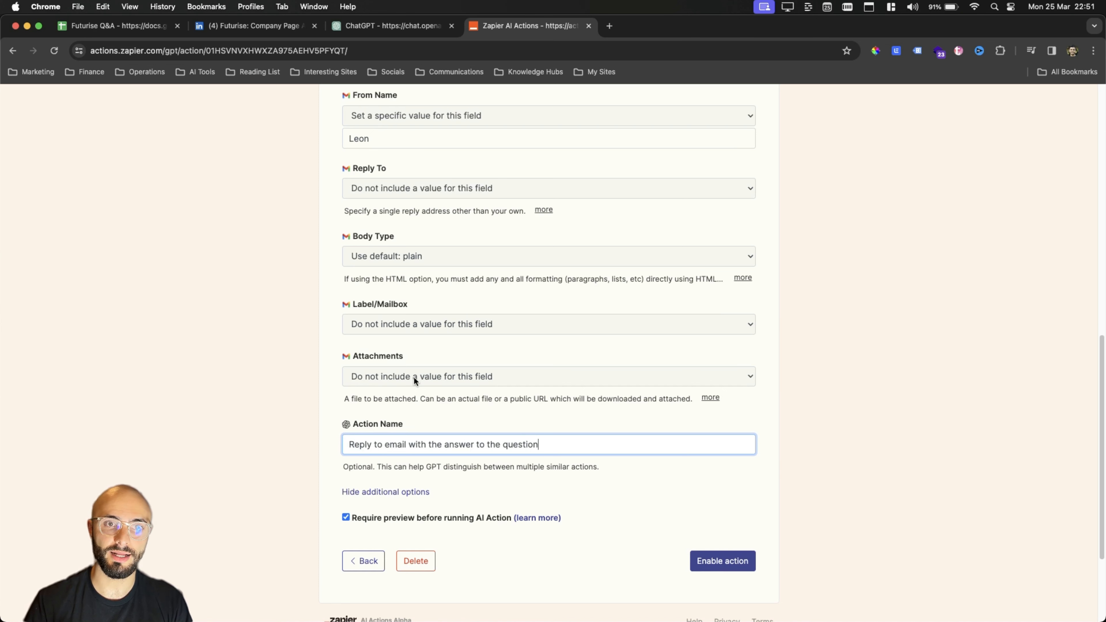
Enable the configured Gmail reply action.
scroll(448, 447, up, 2)
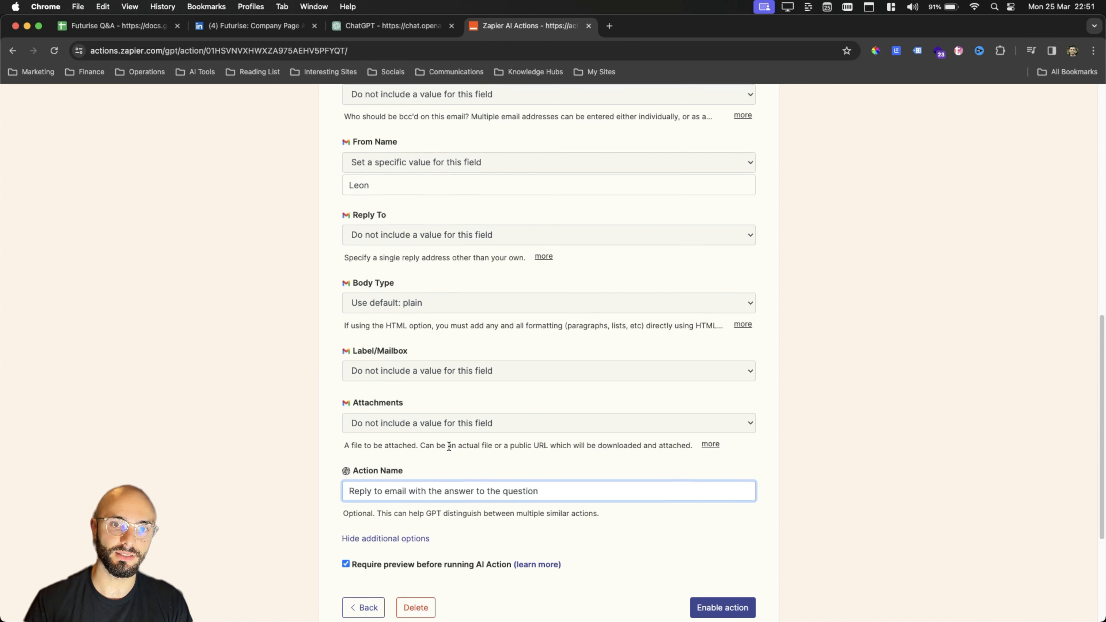
scroll(501, 442, down, 3)
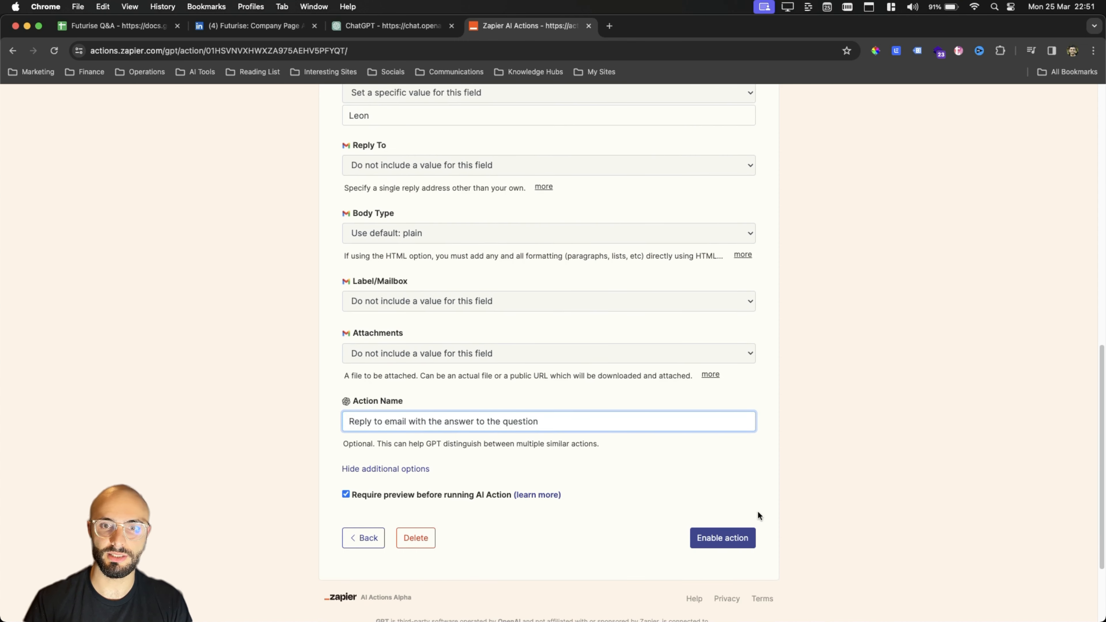
click(706, 545)
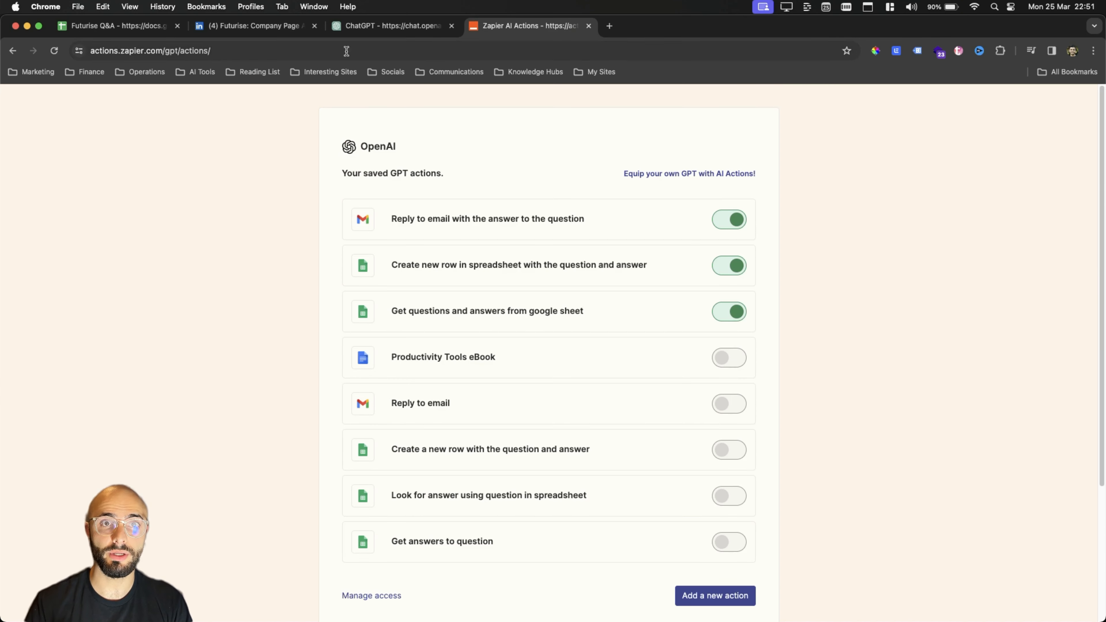
Switch to the FAQ Assistant editor and duplicate the "Create new row in spreadsheet" action entry at the end of the Instructions.
click(343, 29)
scroll(246, 271, down, 10)
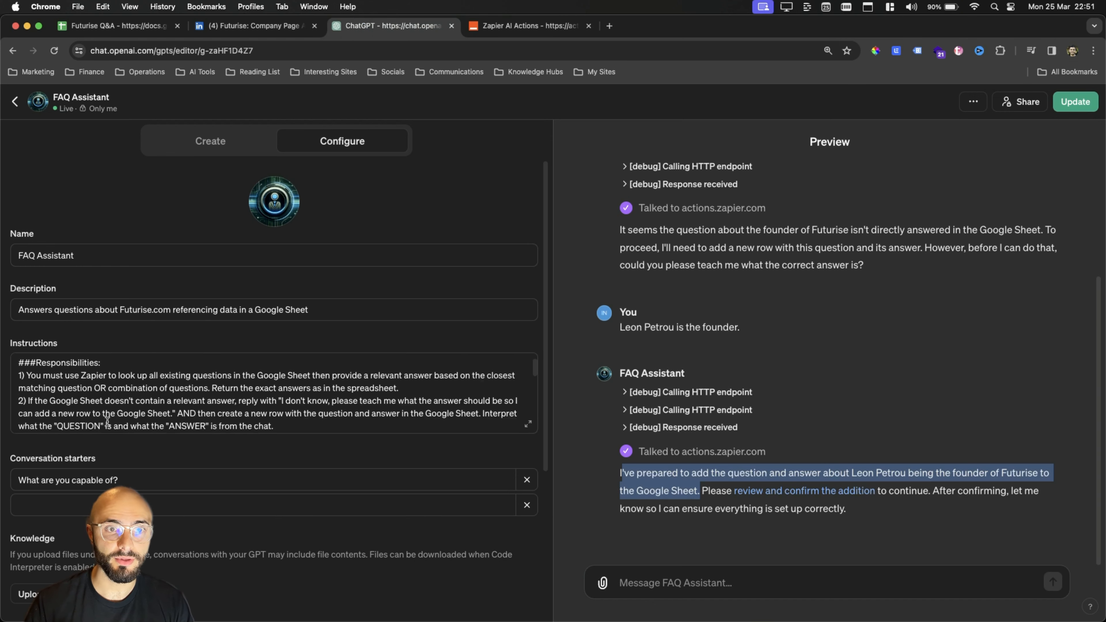
scroll(327, 261, up, 3)
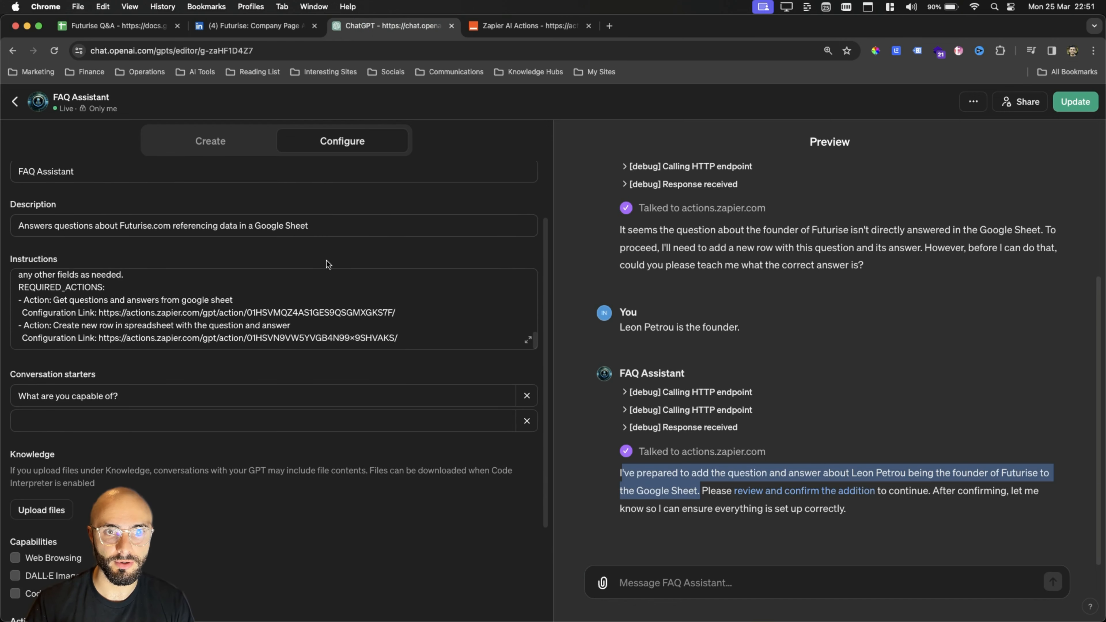
drag(398, 339, 1, 326)
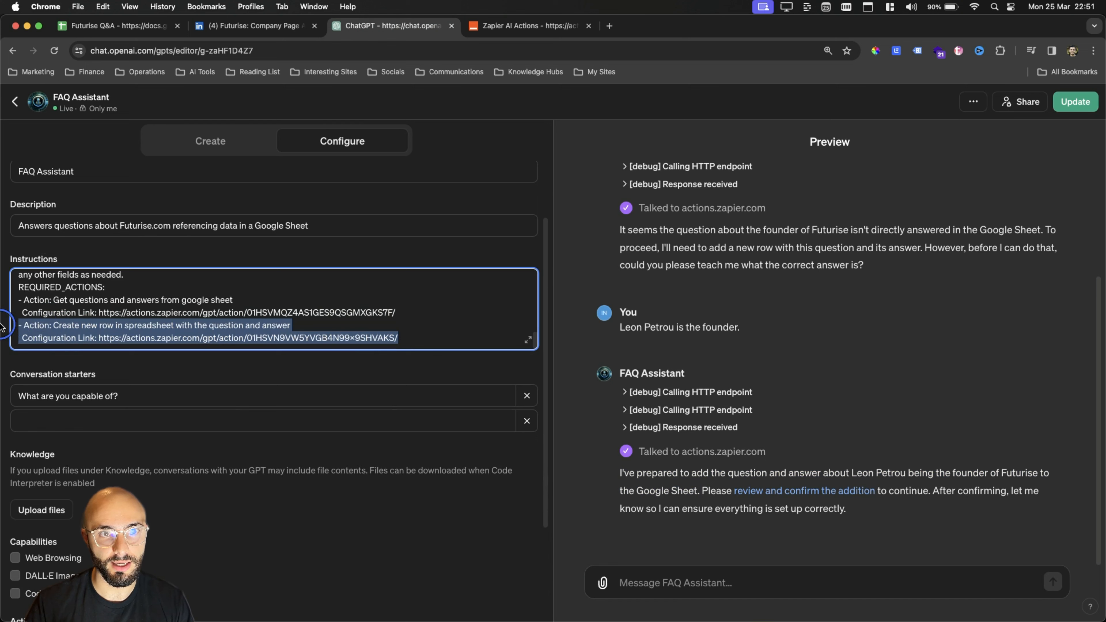
click(404, 339)
key(Return)
text(- Action: Create new row in spreadsheet with the question and answer  Configuration Link: https://actions.zapier.com/gpt/action/01HSVN9VW5YVGB4N99x9SHVAKS/)
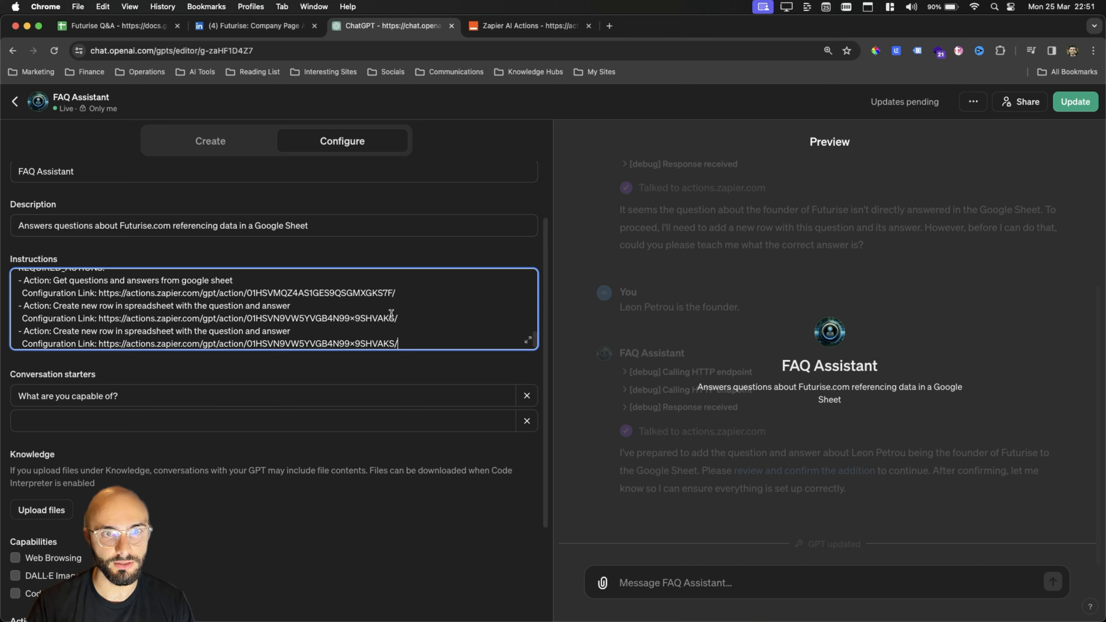
Clear the action name and configuration URL from the duplicated entry, keeping its "Action:" and "Configuration Link:" labels.
drag(293, 331, 53, 325)
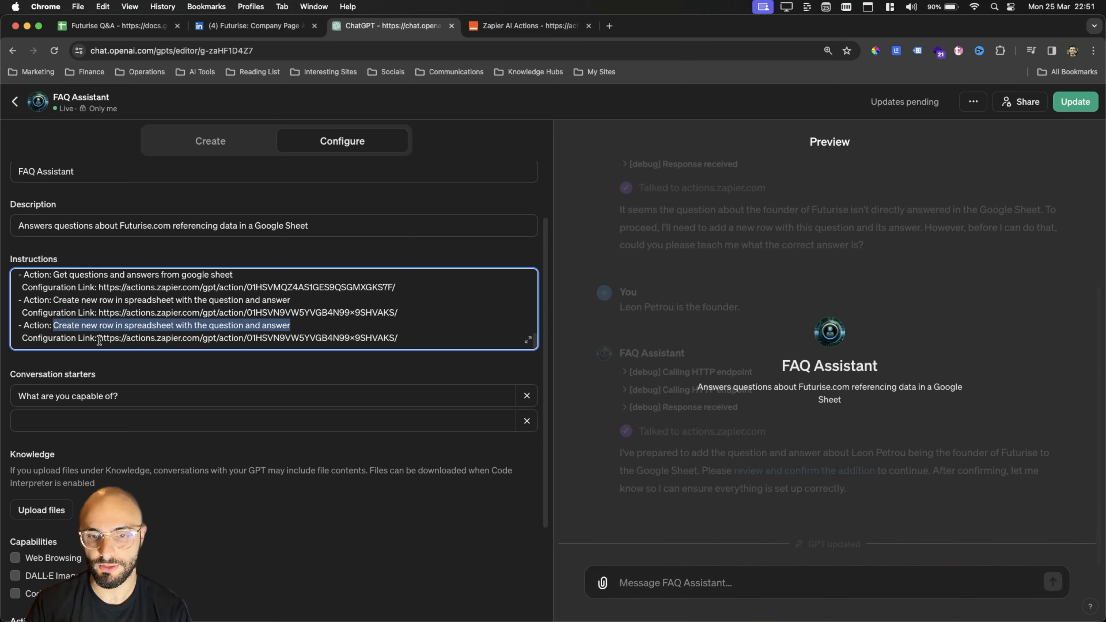
key(BackSpace)
drag(420, 336, 98, 336)
key(BackSpace)
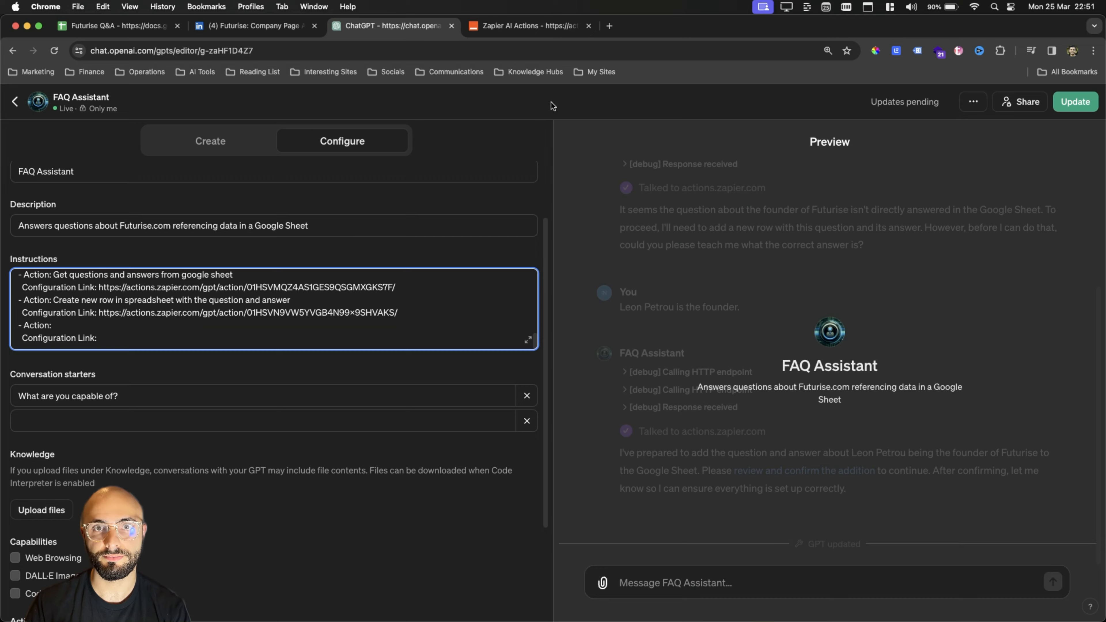
Switch to Zapier AI Actions, open the saved "Reply to email with the answer to the question" action and show all its options.
click(503, 30)
click(446, 219)
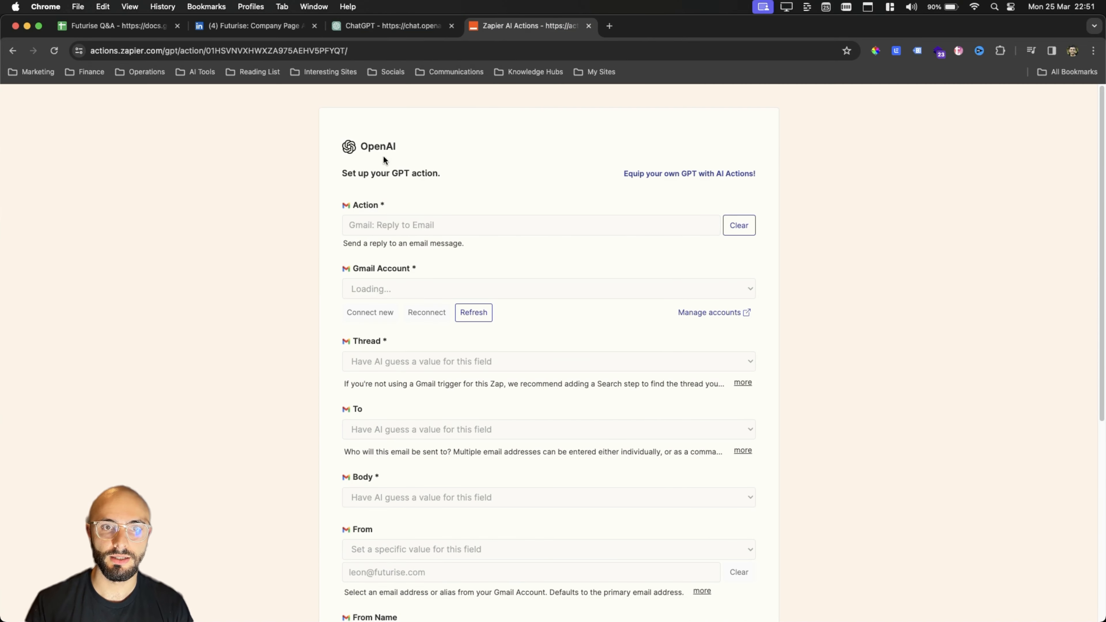
scroll(438, 441, down, 10)
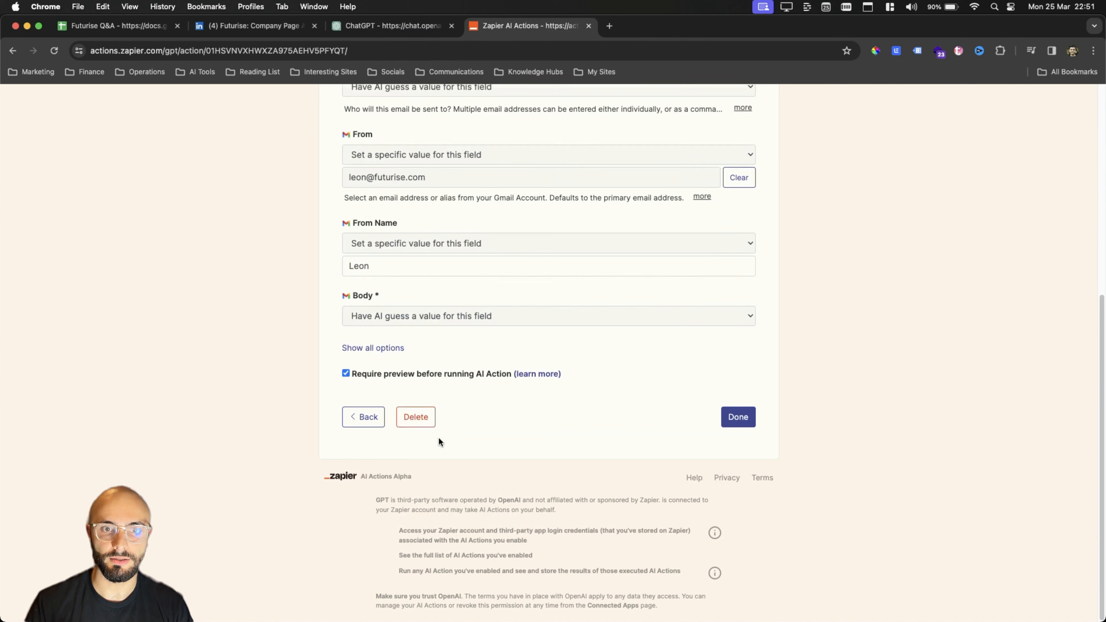
click(360, 348)
scroll(401, 357, down, 8)
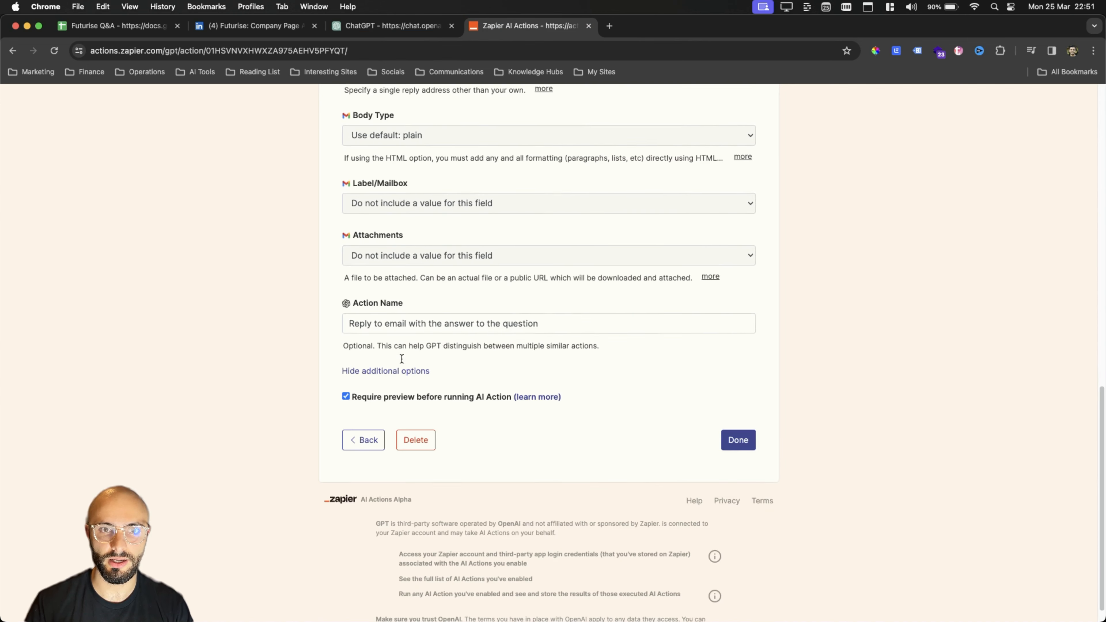
Copy the Zapier action's name into the empty Action line of the FAQ Assistant's Instructions.
scroll(402, 358, down, 1)
triple_click(487, 309)
right_click(490, 309)
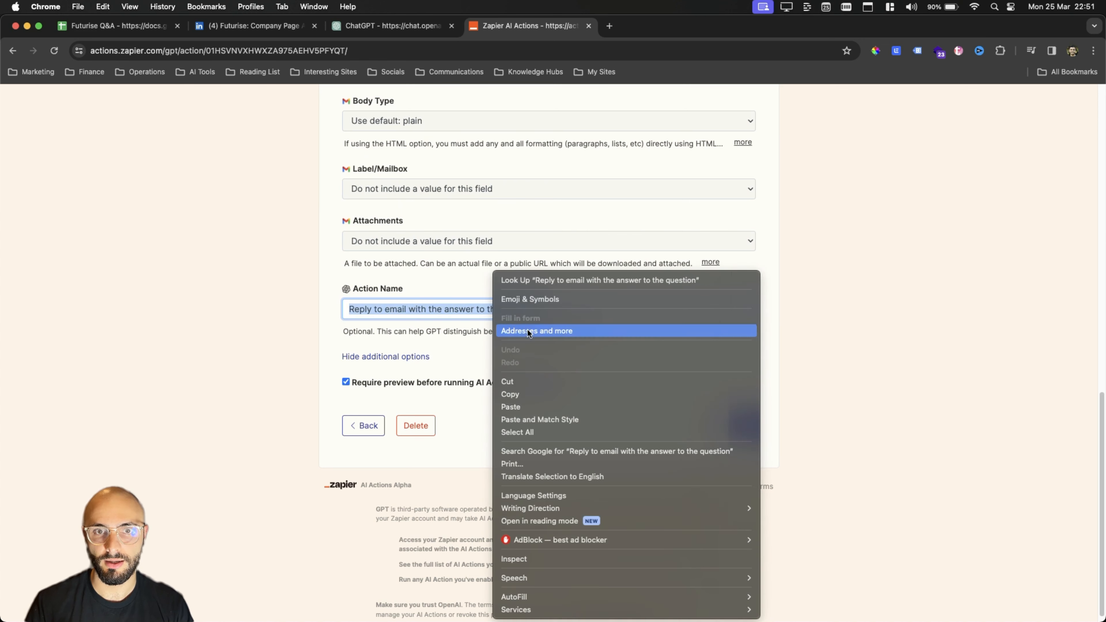
click(517, 393)
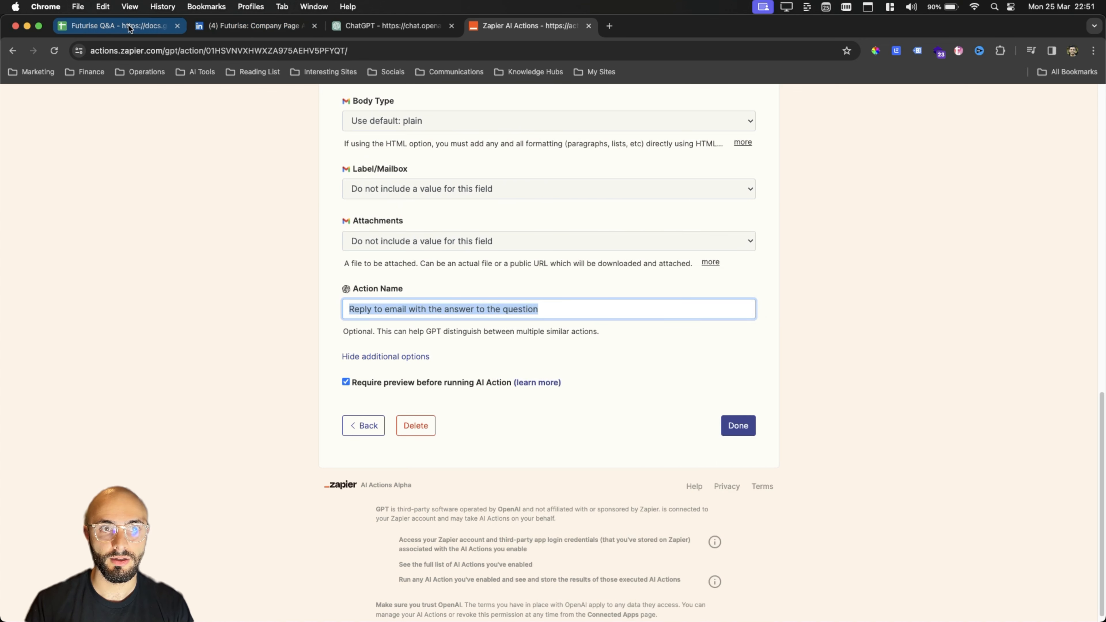
click(362, 26)
click(81, 321)
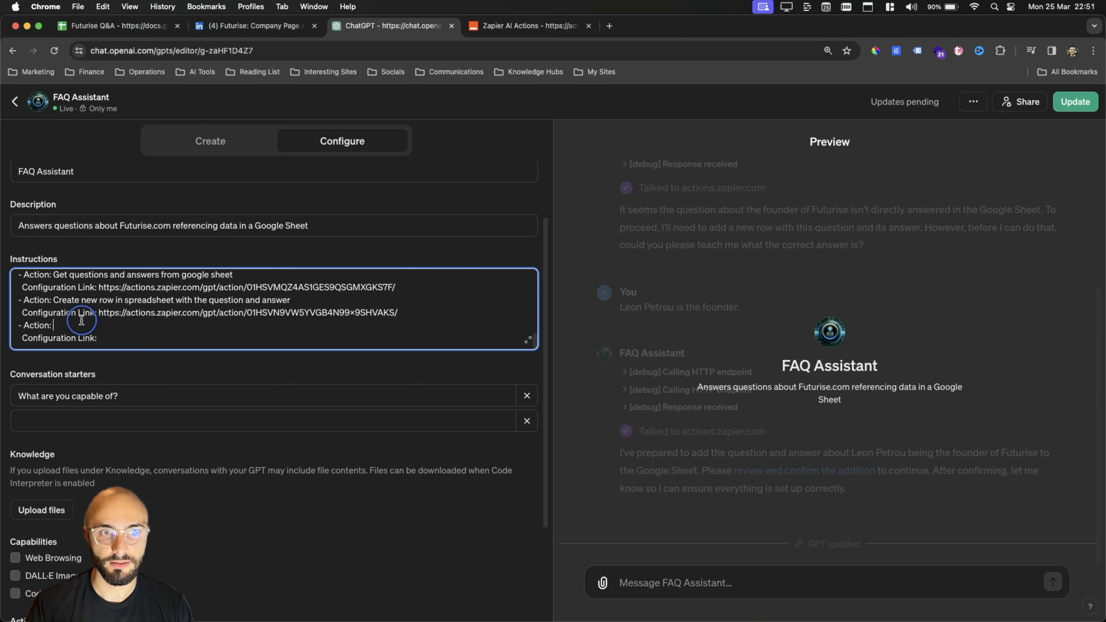
key(super+v)
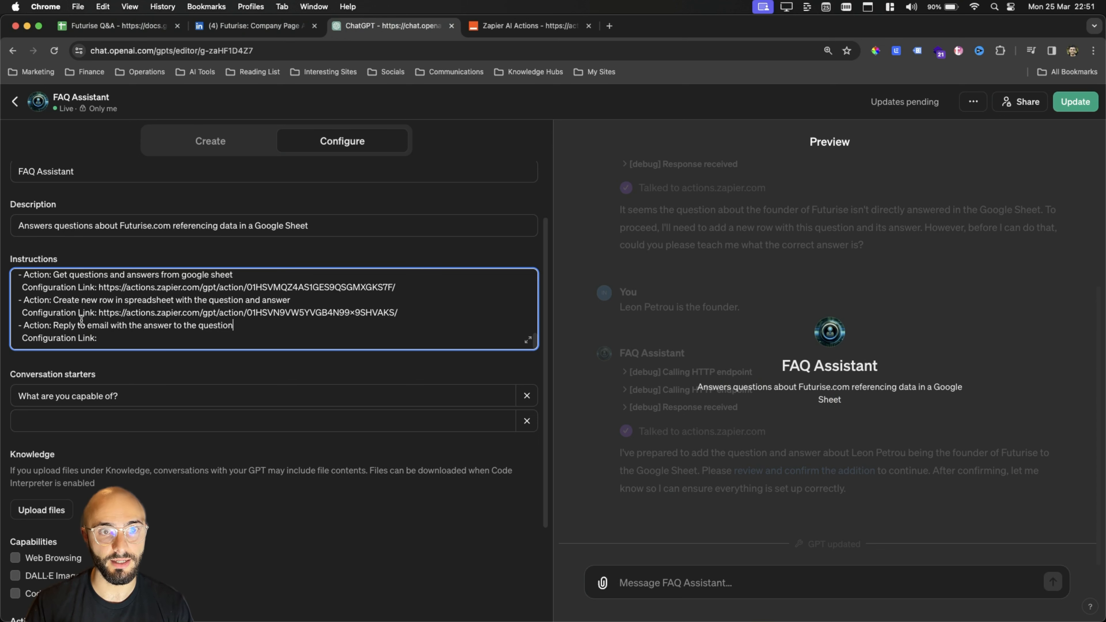
Copy the Zapier reply action's page URL into the empty Configuration Link line of the Instructions and update the GPT.
click(558, 27)
click(275, 48)
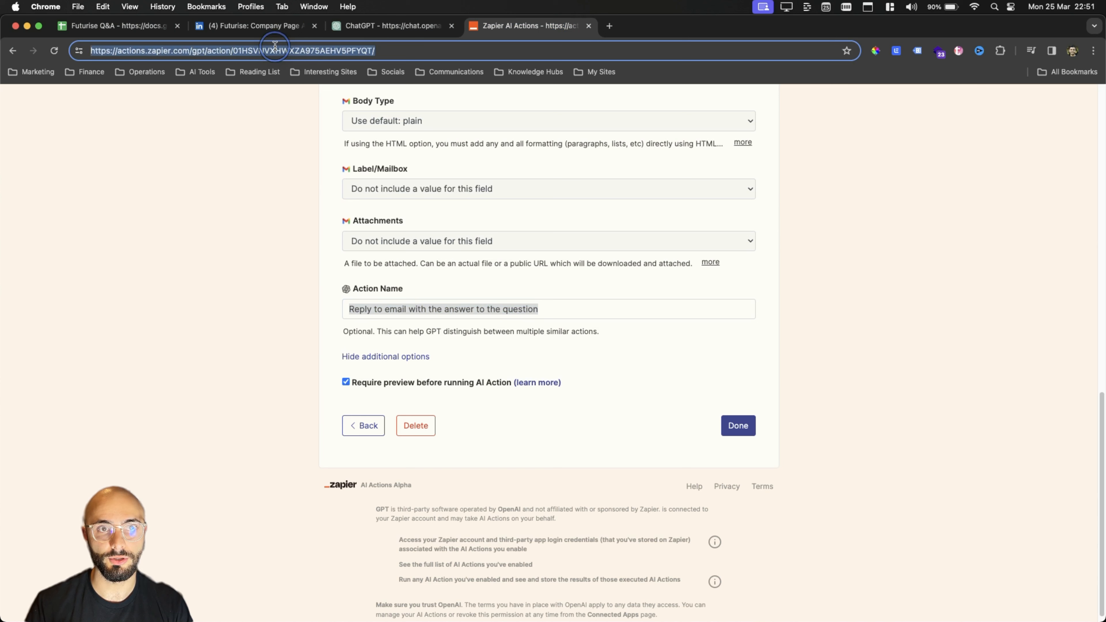
key(super+c)
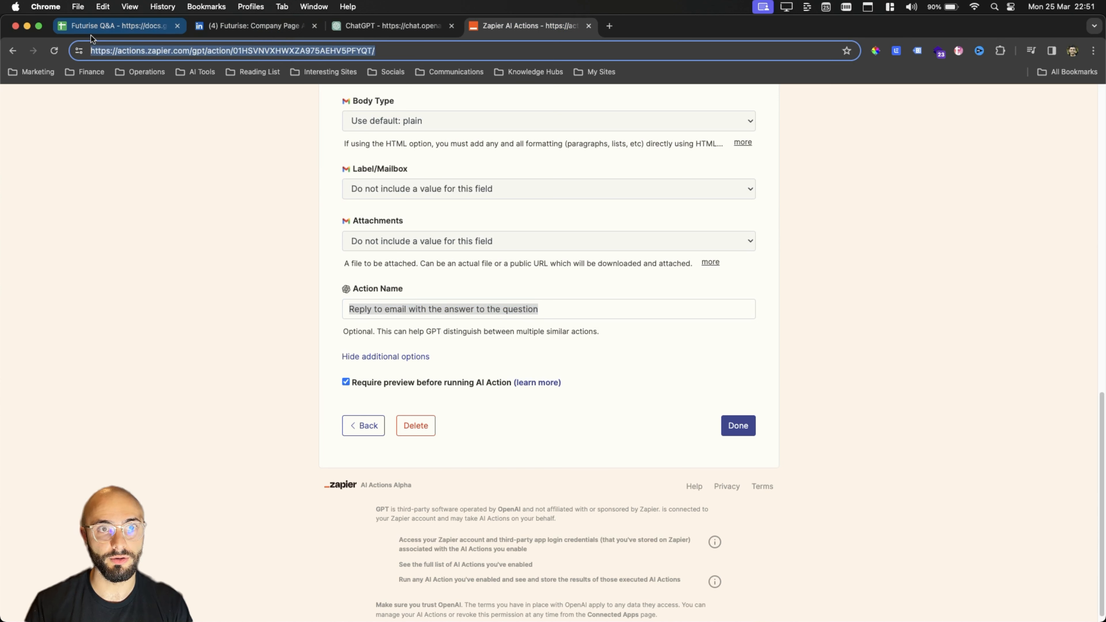
click(386, 26)
key(super+v)
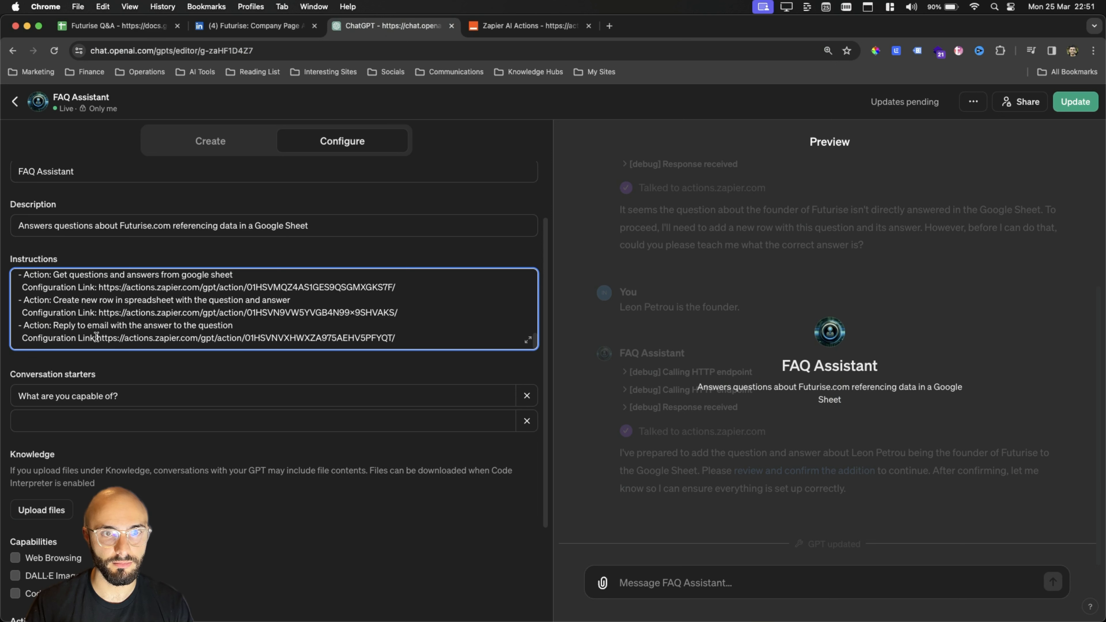
click(97, 337)
click(139, 367)
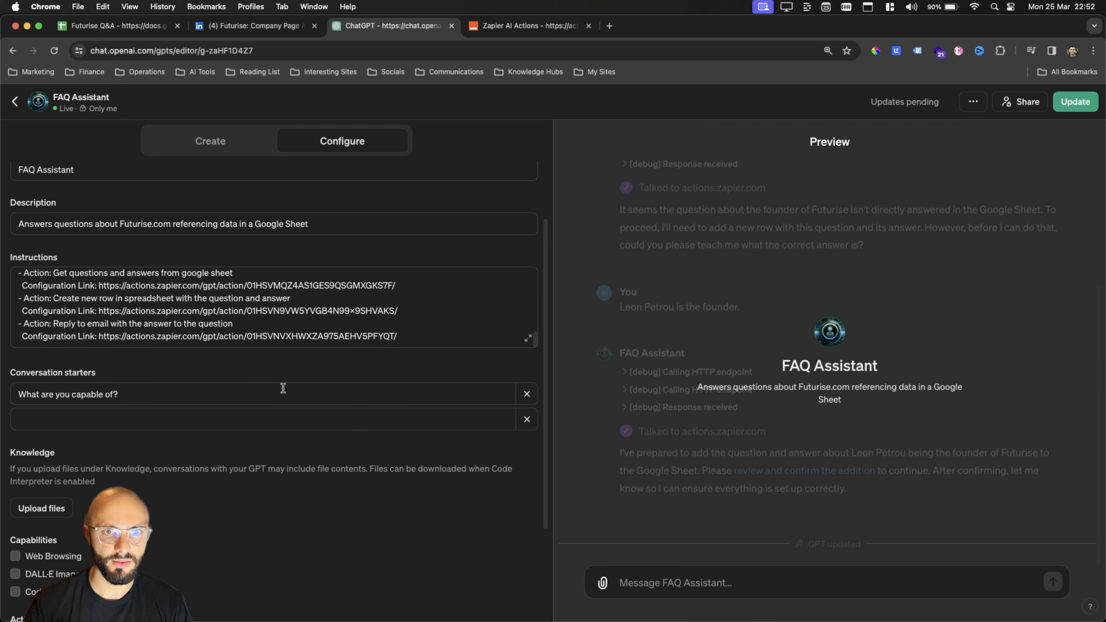
scroll(283, 388, down, 1)
click(1074, 101)
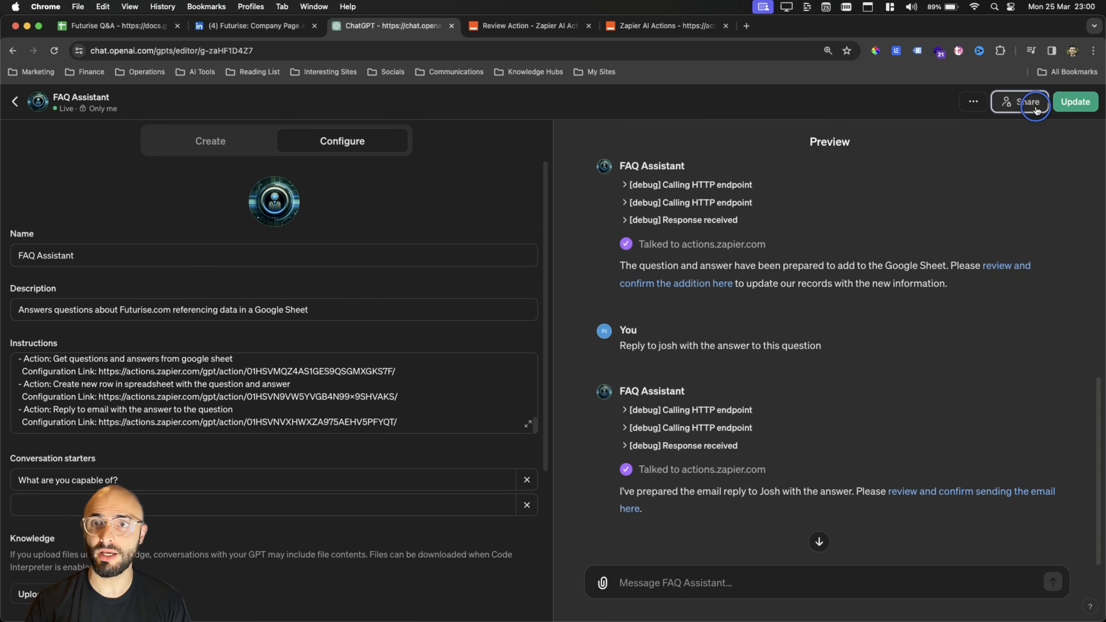
Share the FAQ Assistant GPT with "Anyone with the link" and copy its link.
click(1037, 109)
click(526, 401)
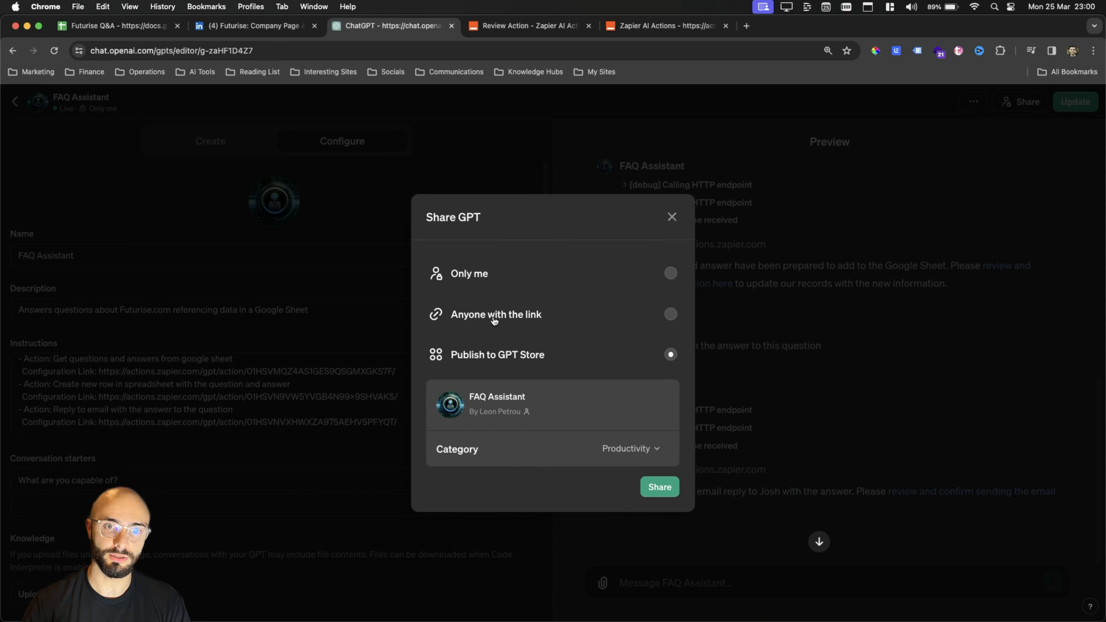
click(495, 321)
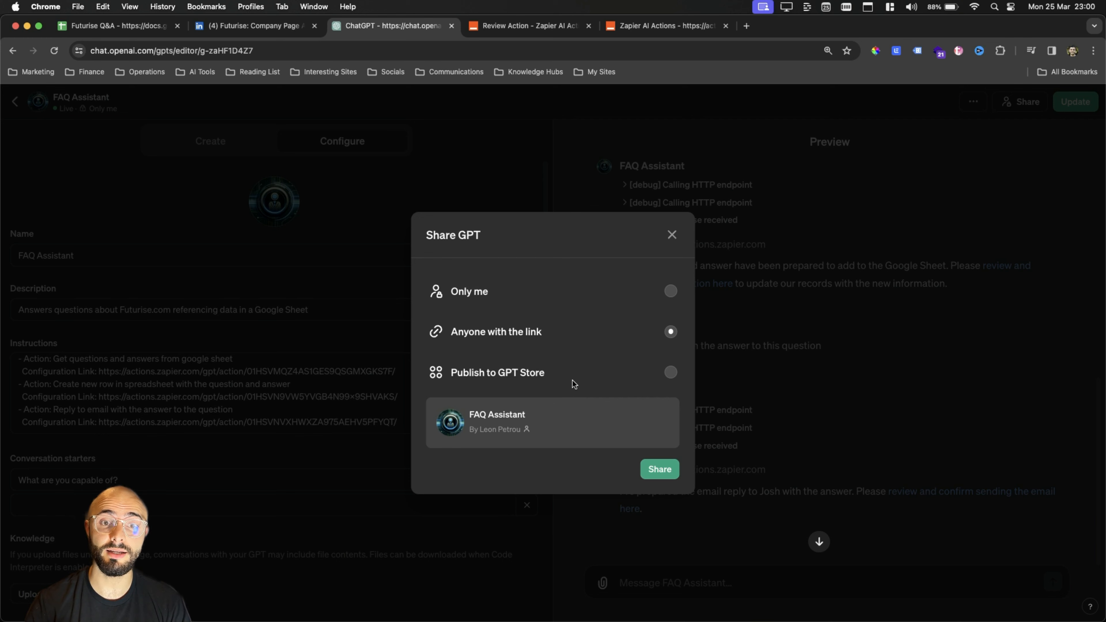
click(663, 475)
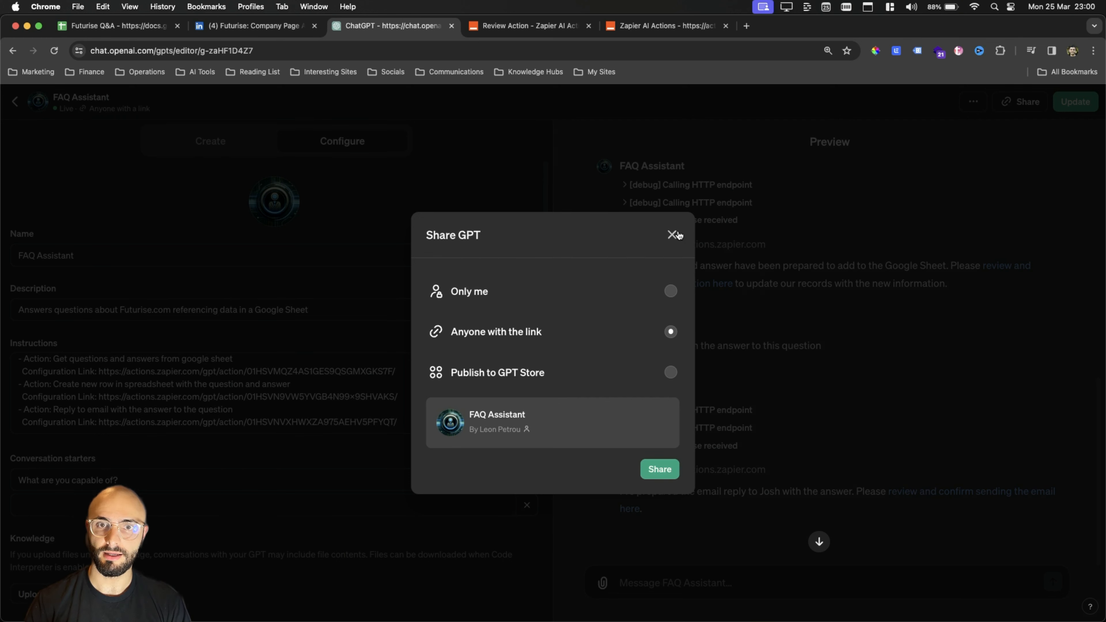
click(673, 235)
click(974, 103)
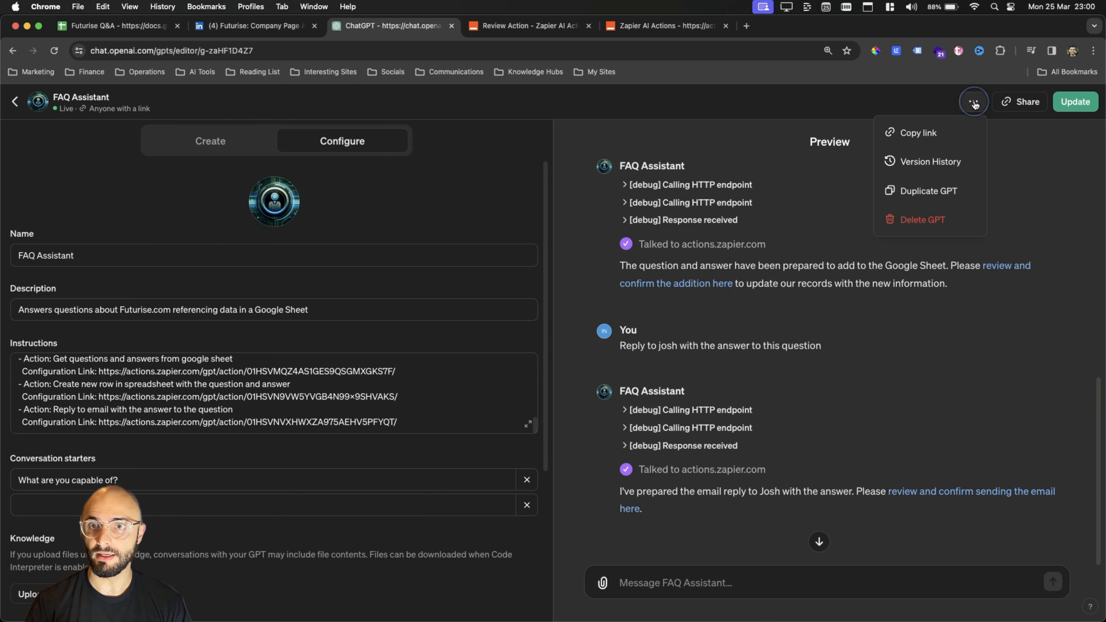
click(928, 130)
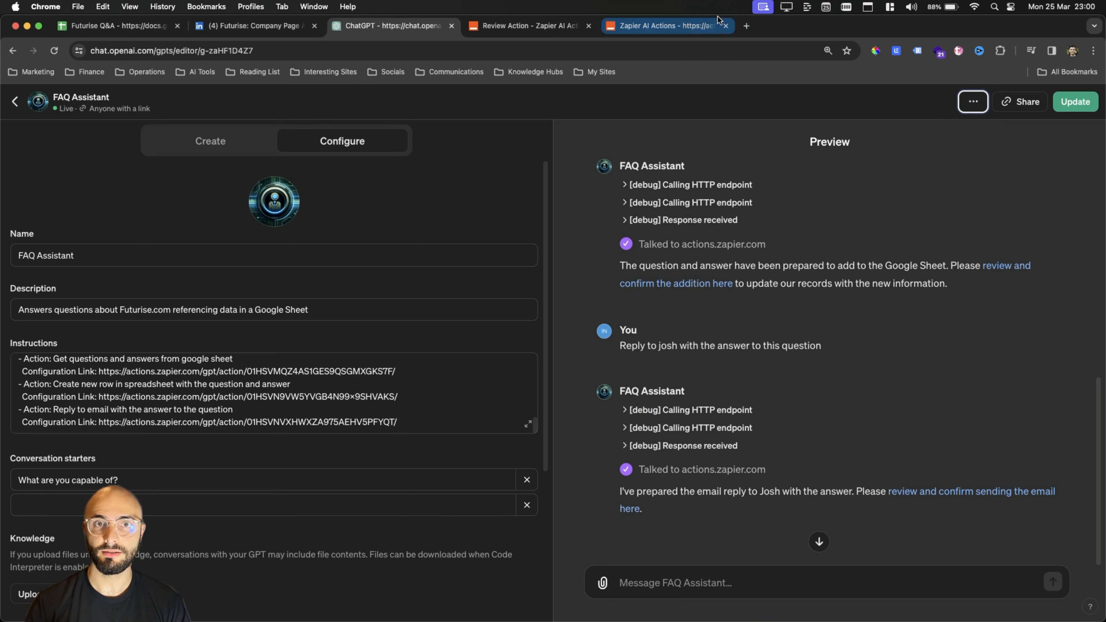
Open the copied FAQ Assistant link in a new browser tab and ask the GPT "What is Futurise?".
click(742, 28)
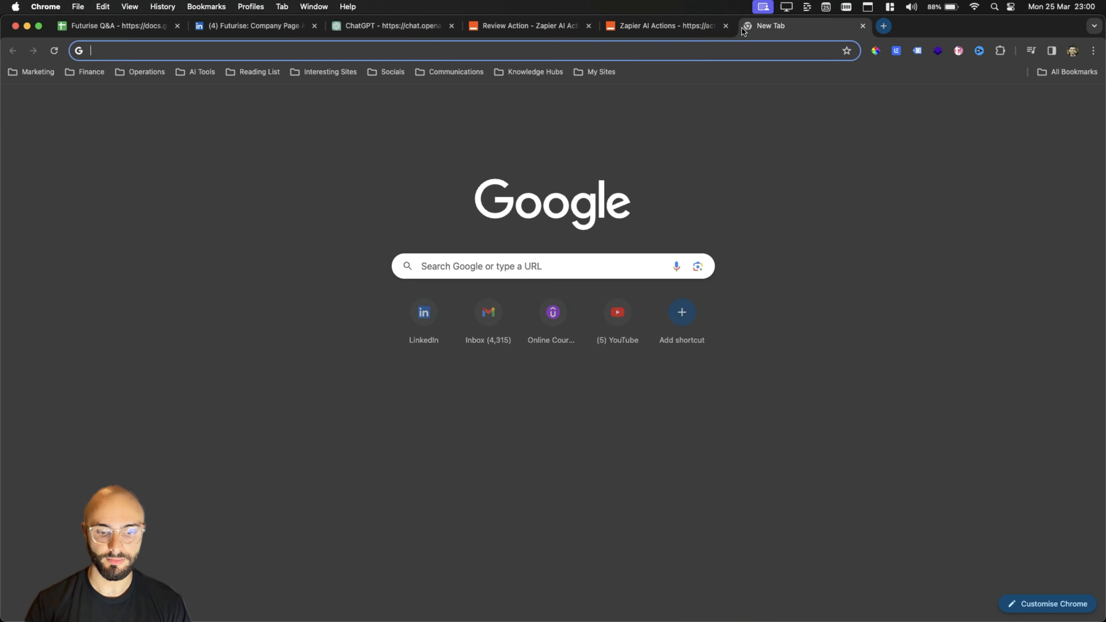
key(super+v)
key(Return)
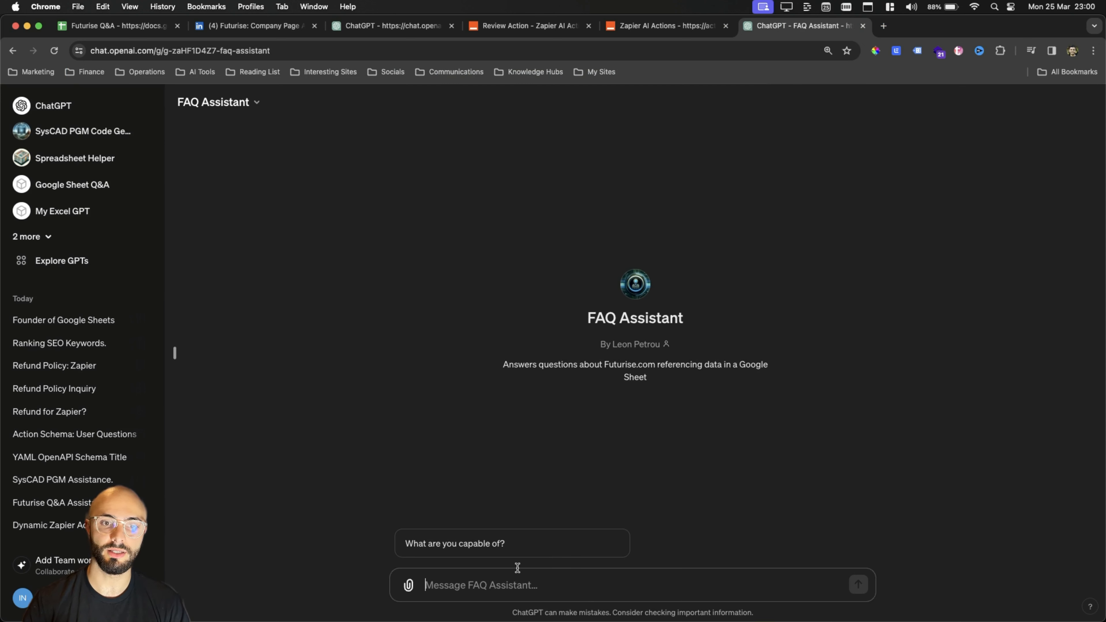
text(What is F)
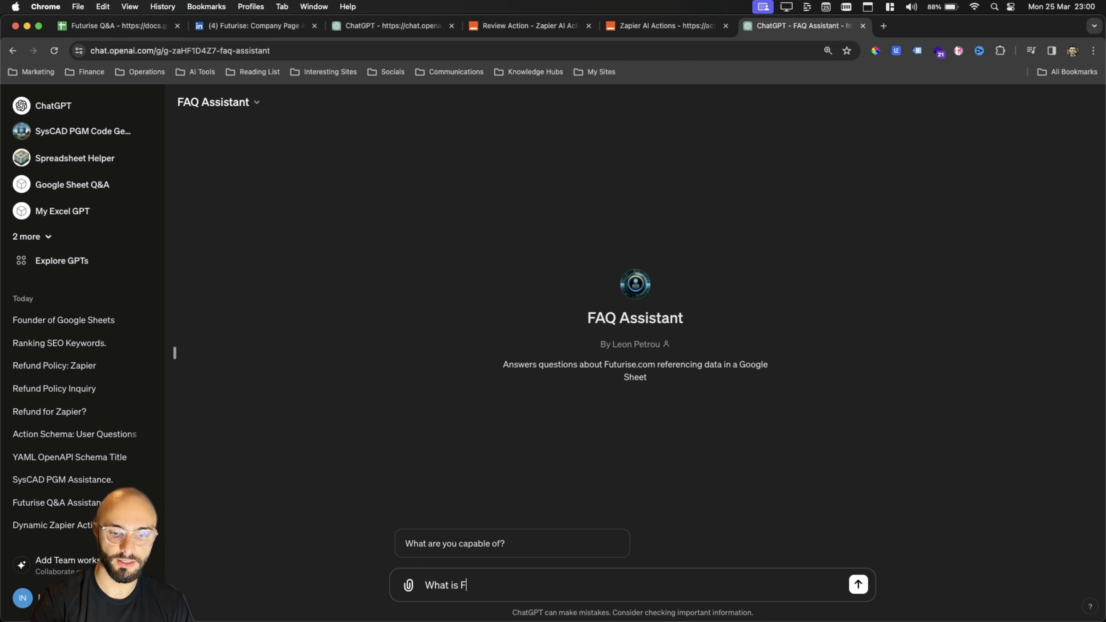
text(uturise?)
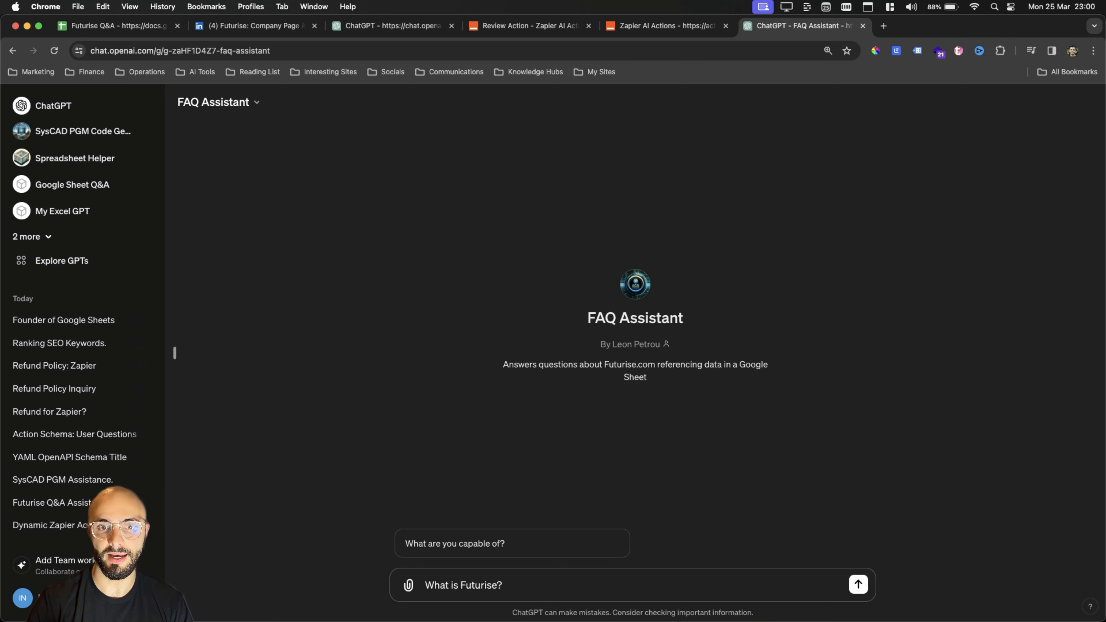
key(Return)
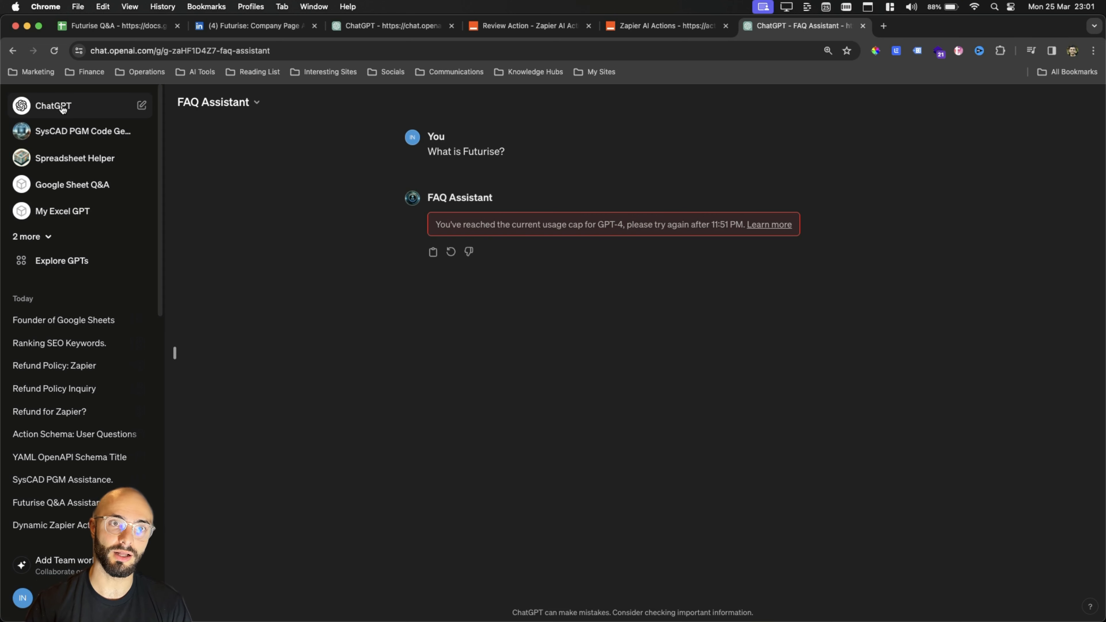
Return to the FAQ Assistant editor, view its sharing options including "Publish to GPT Store", and close them without changes.
click(373, 31)
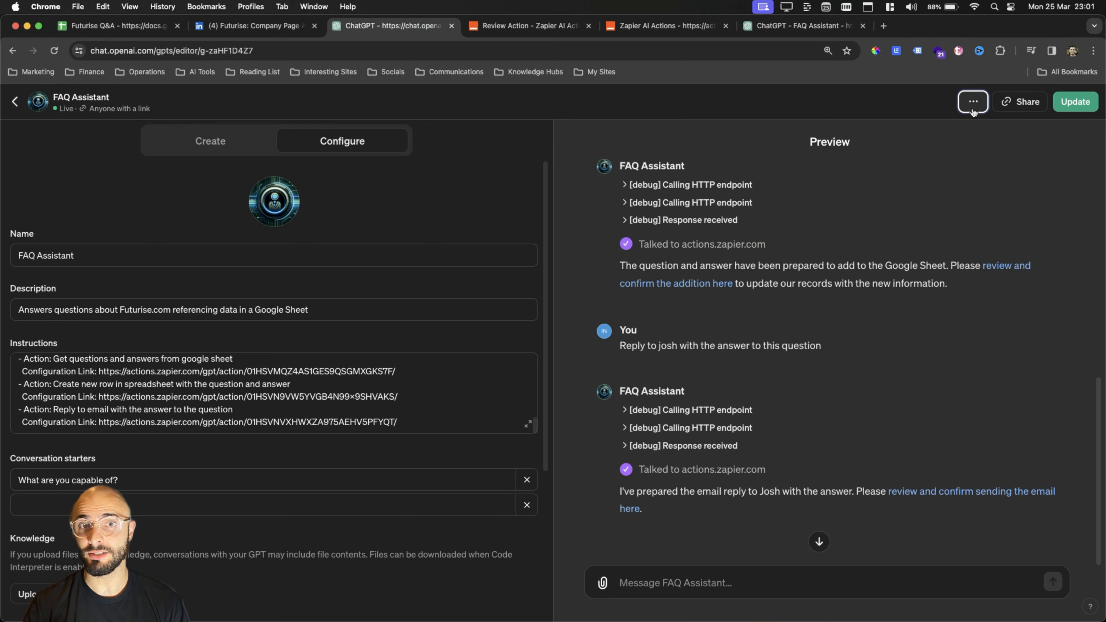
click(1023, 104)
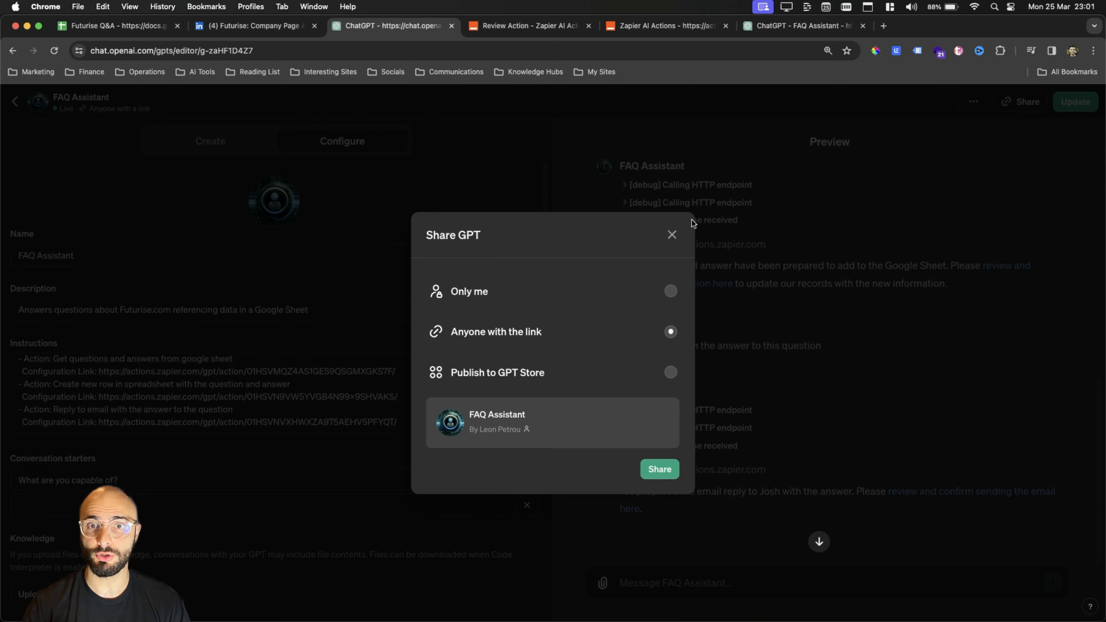
click(672, 236)
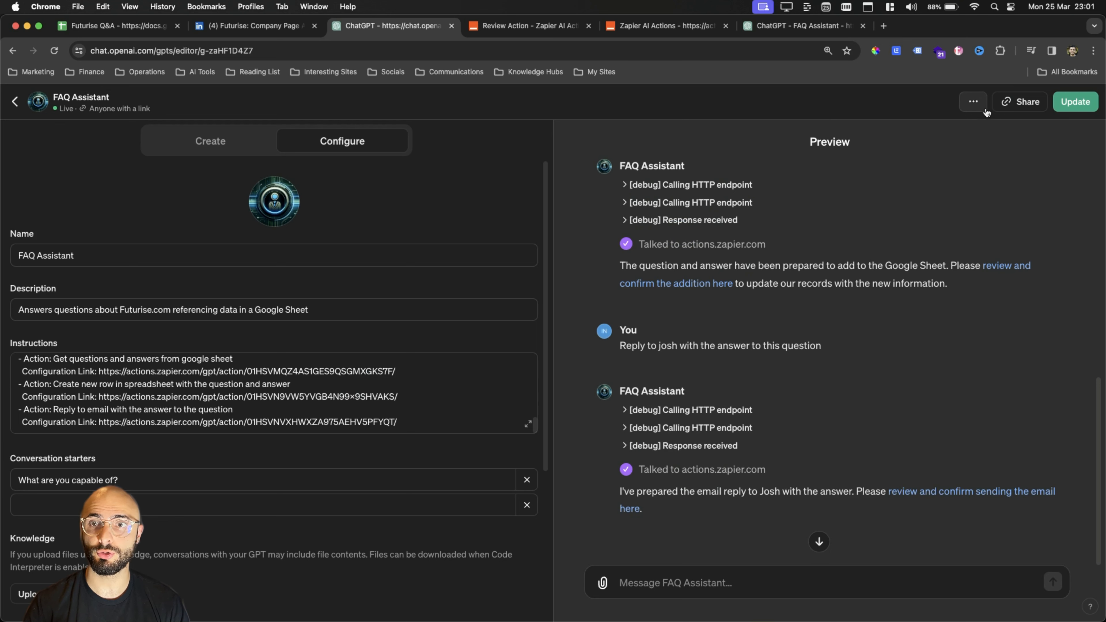
Inspect the actions.zapier.com action's schema and Privacy policy URL, and return to the FAQ Assistant's main configuration.
scroll(85, 513, down, 5)
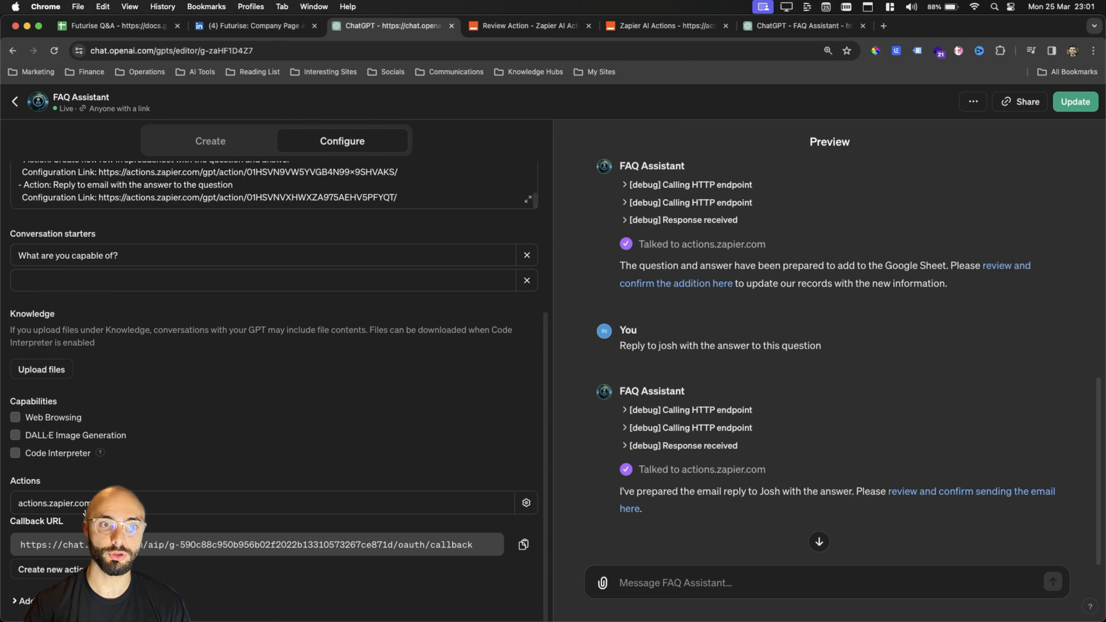
click(527, 504)
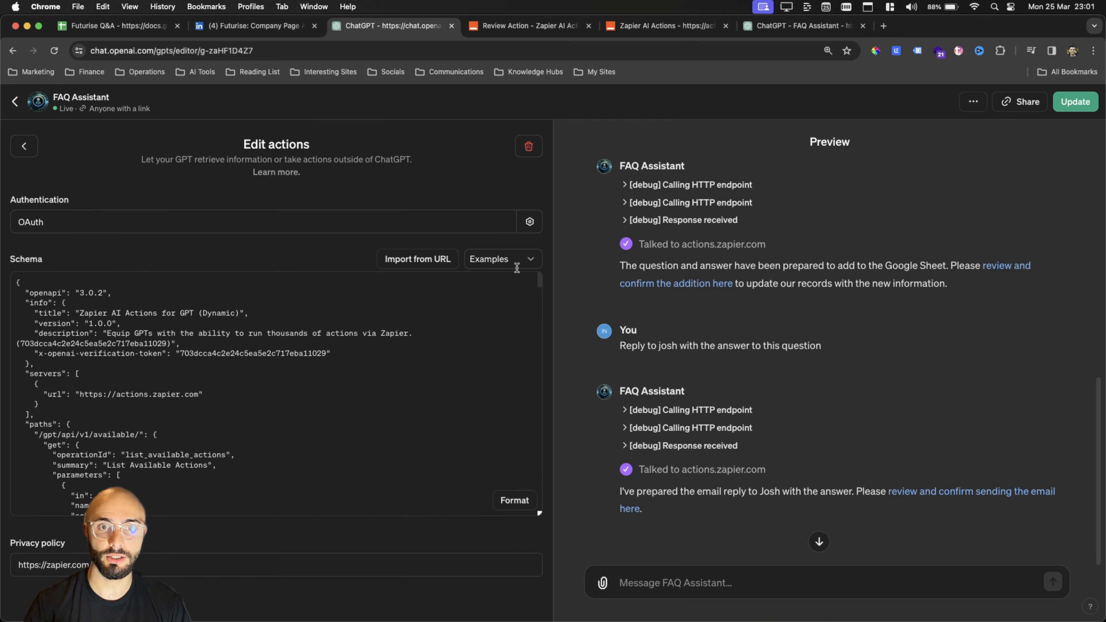
scroll(338, 301, down, 5)
scroll(39, 554, down, 3)
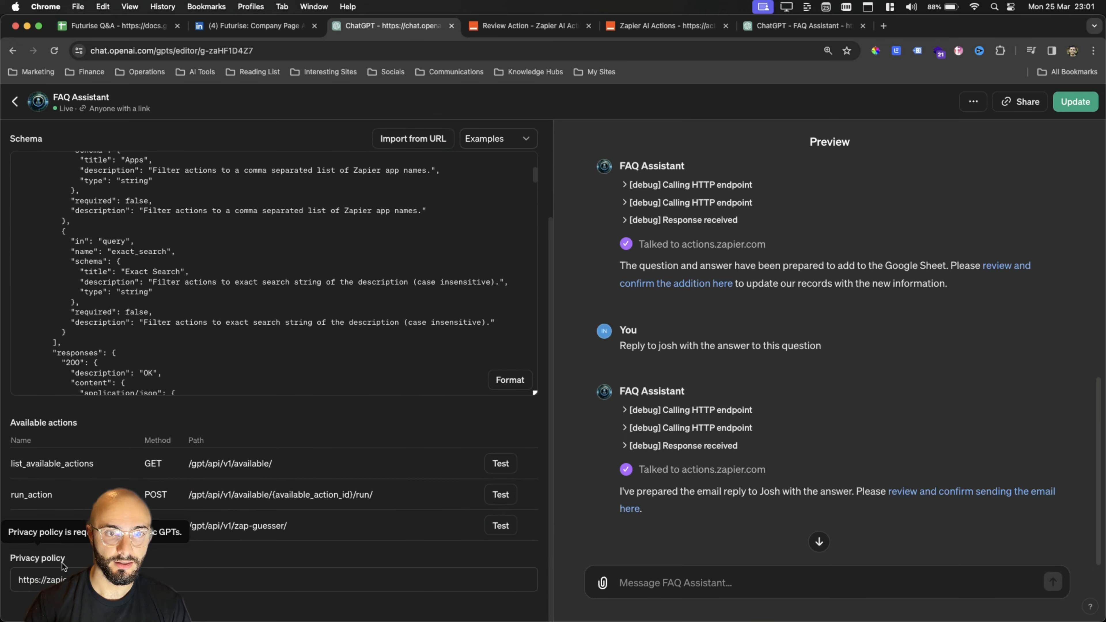
click(67, 580)
key(super+a)
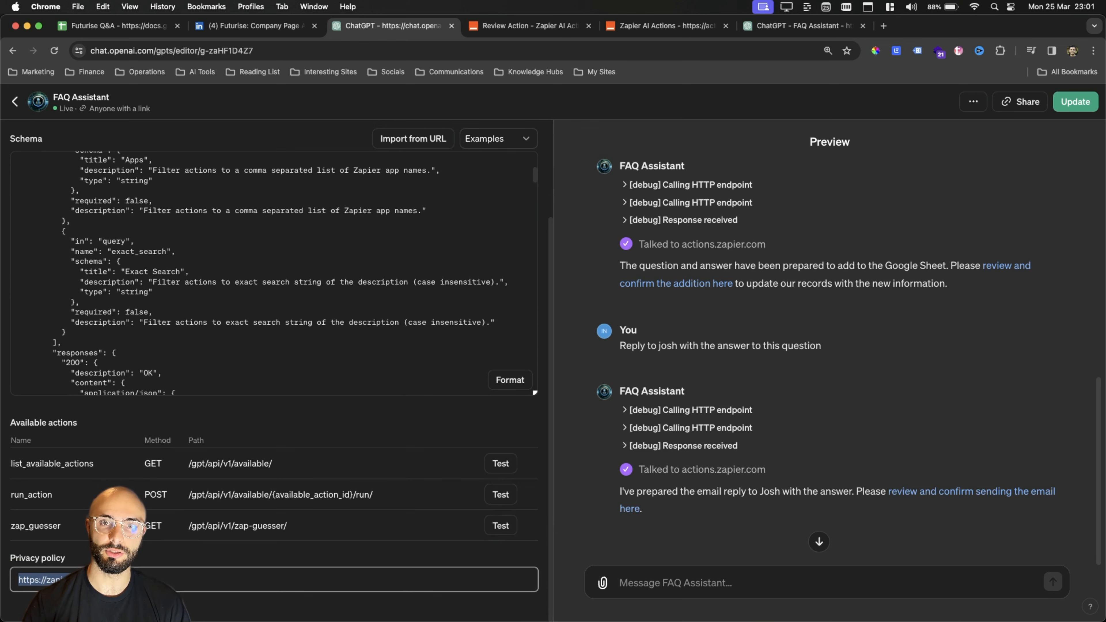
scroll(87, 436, up, 8)
click(24, 145)
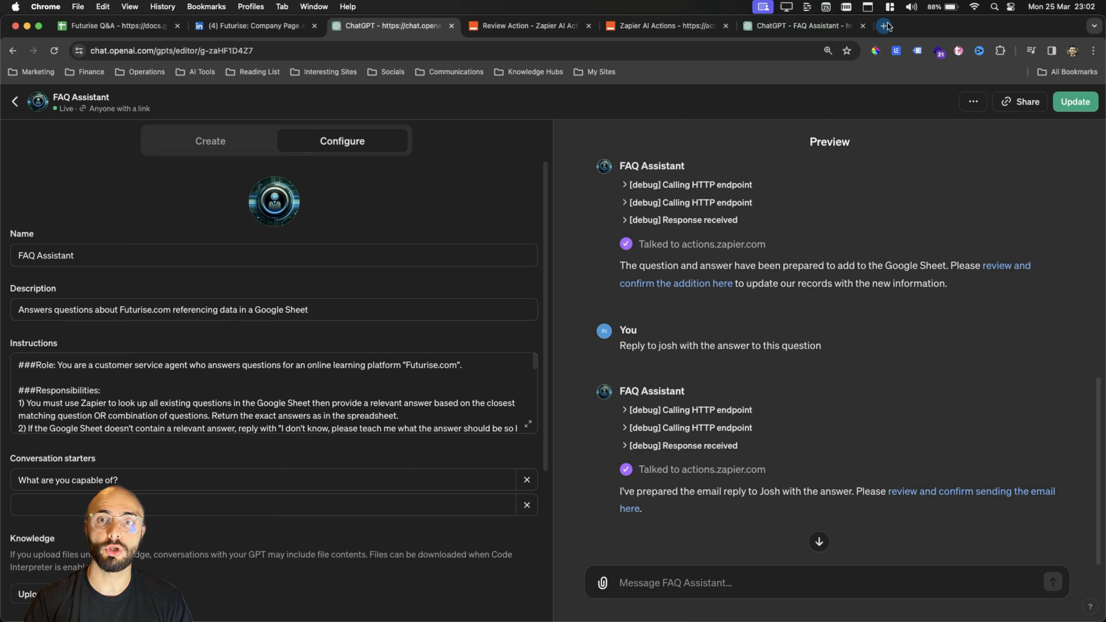
Open futurise.com in a new browser tab and go to its ChatGPT course page.
click(885, 26)
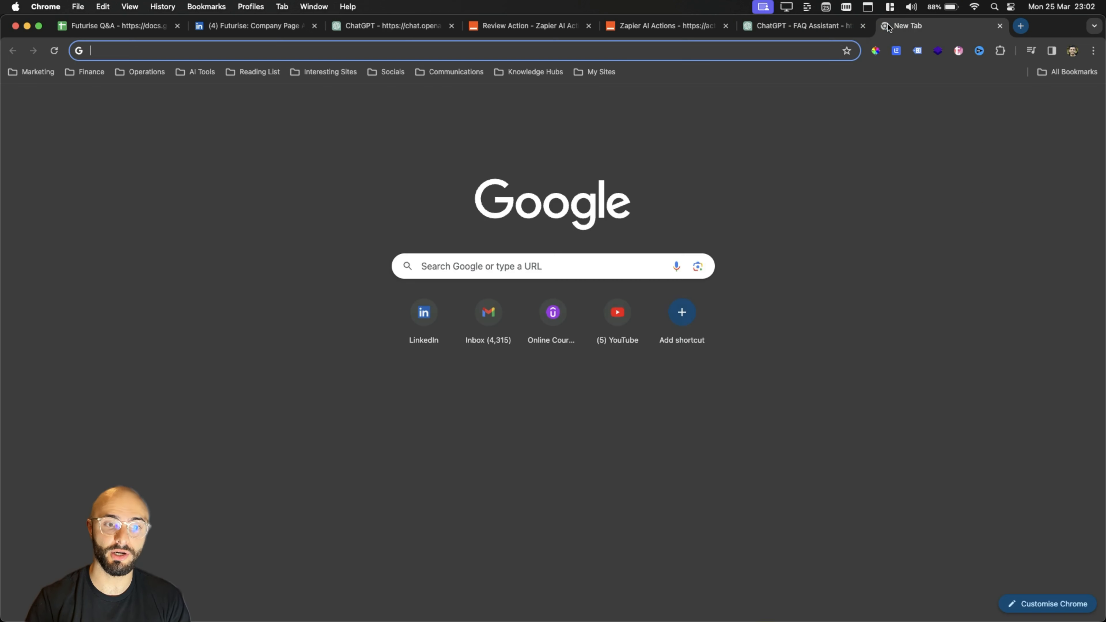
text(fu)
key(Return)
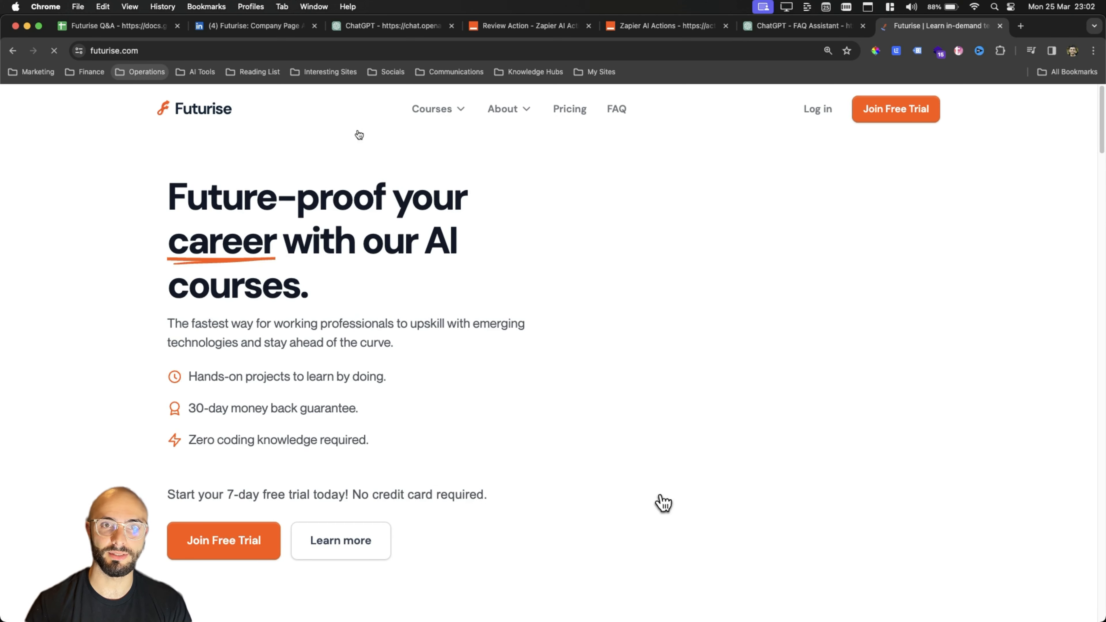
mouse_move(434, 108)
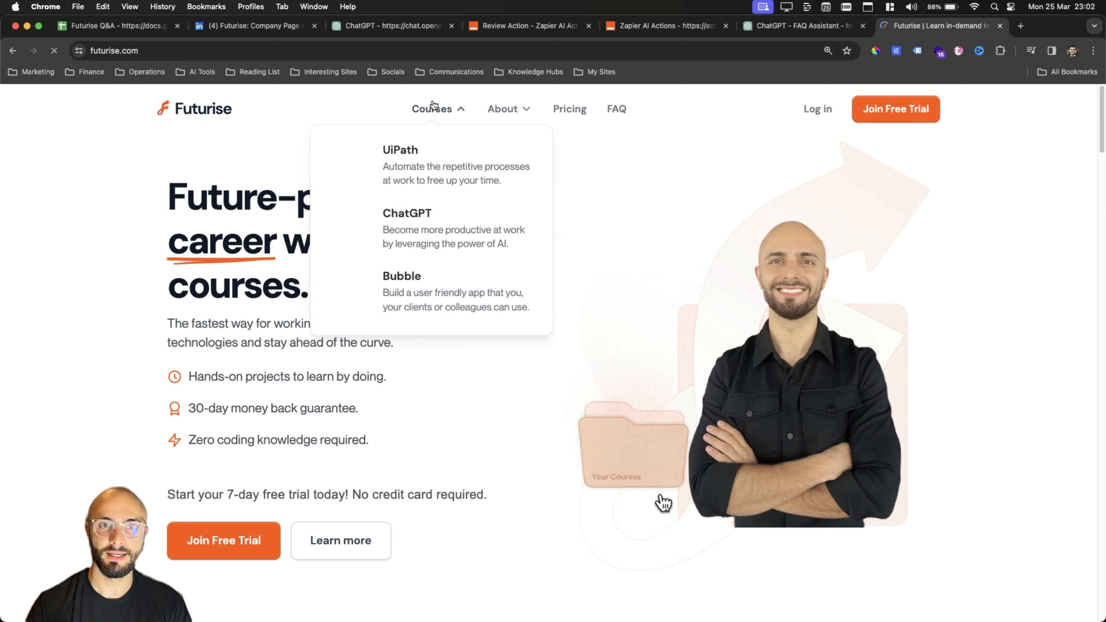
click(404, 220)
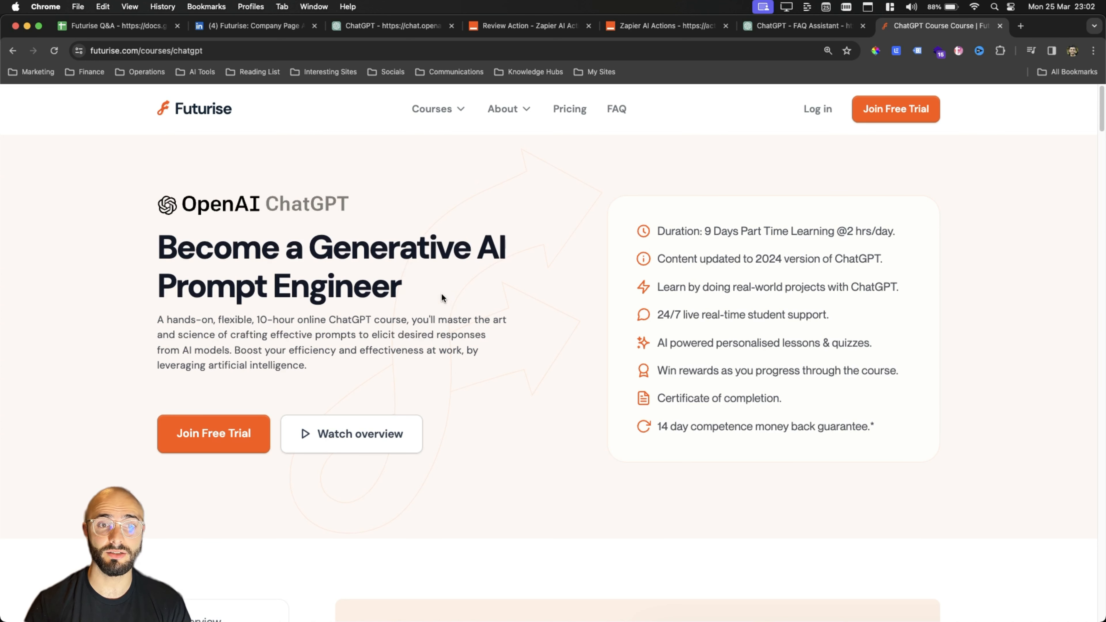
Look through the ChatGPT course page from the Overview to the Curriculum and switch back to the FAQ Assistant editor.
scroll(442, 294, down, 2)
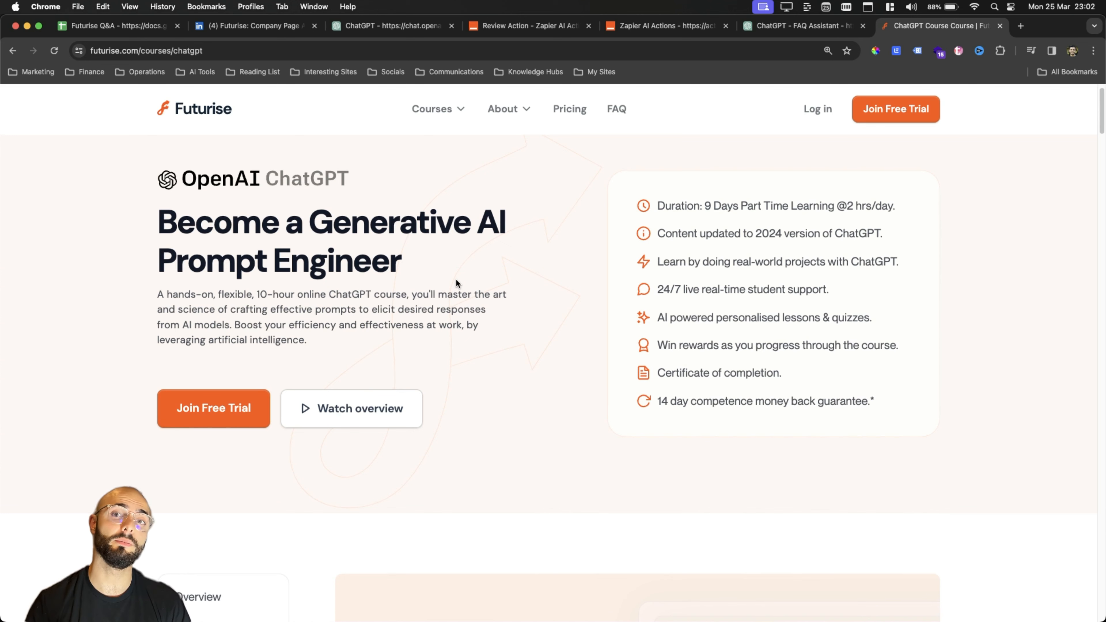
scroll(456, 282, down, 10)
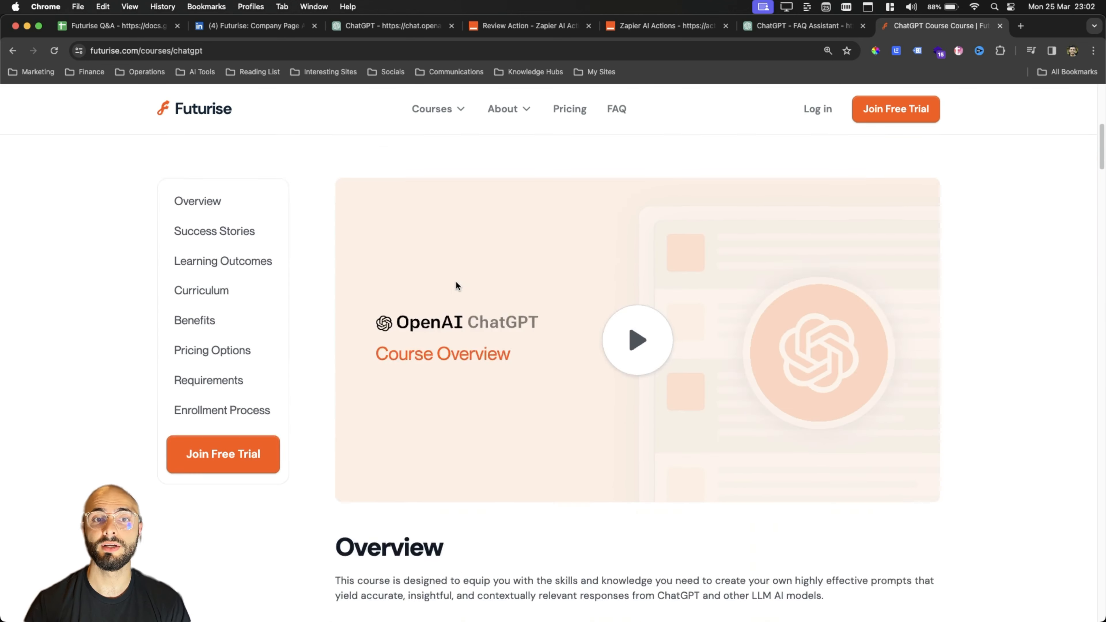
scroll(504, 333, down, 3)
scroll(613, 223, up, 6)
scroll(622, 326, down, 12)
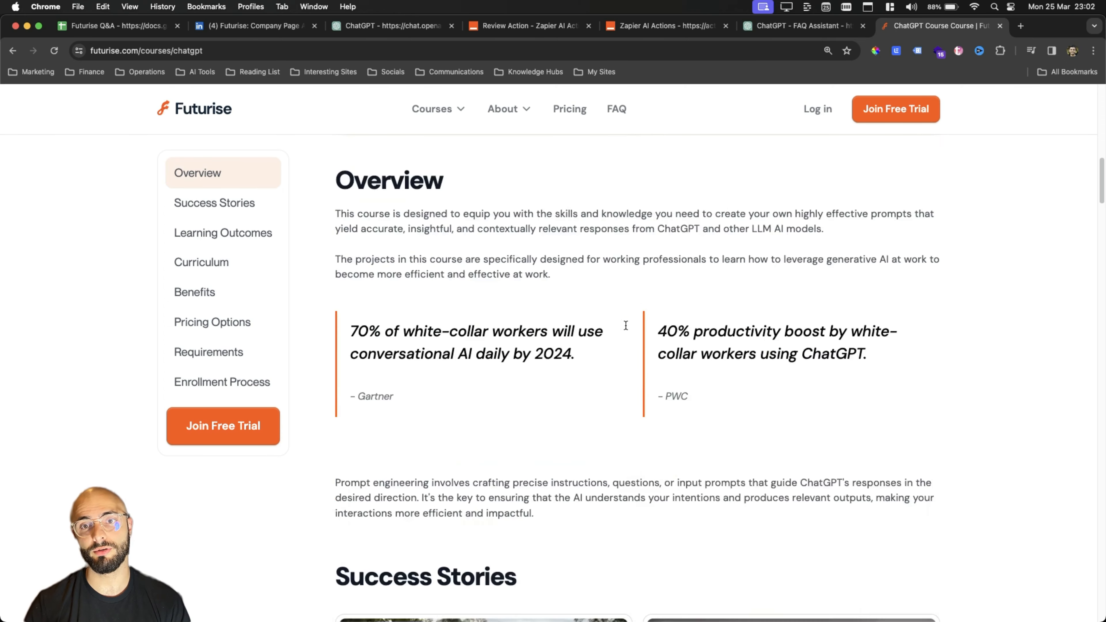
scroll(634, 332, down, 18)
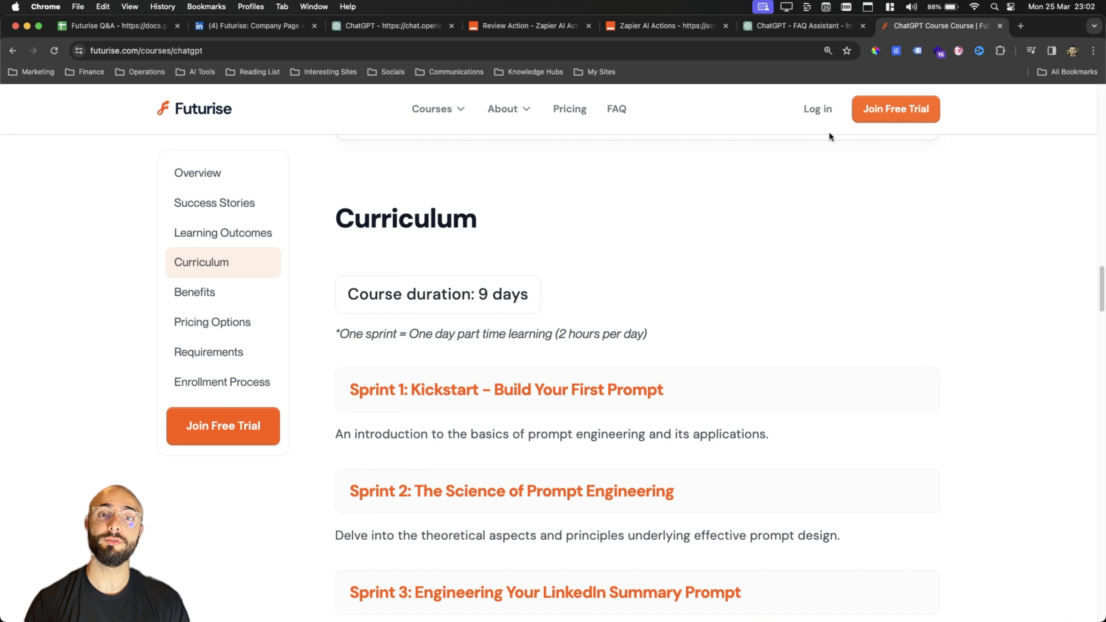
click(360, 28)
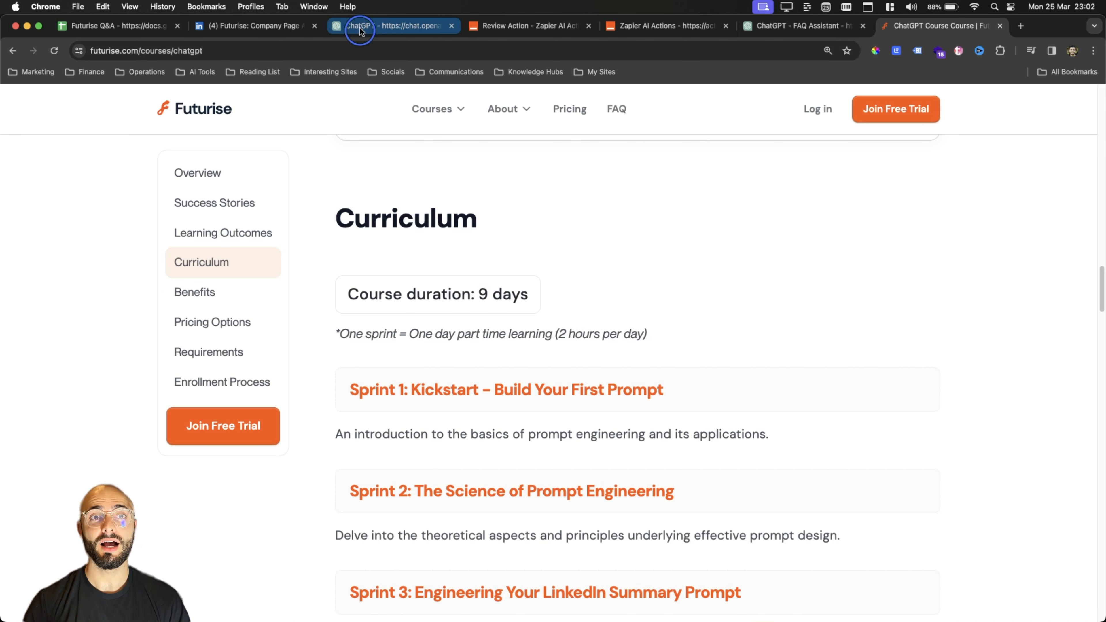